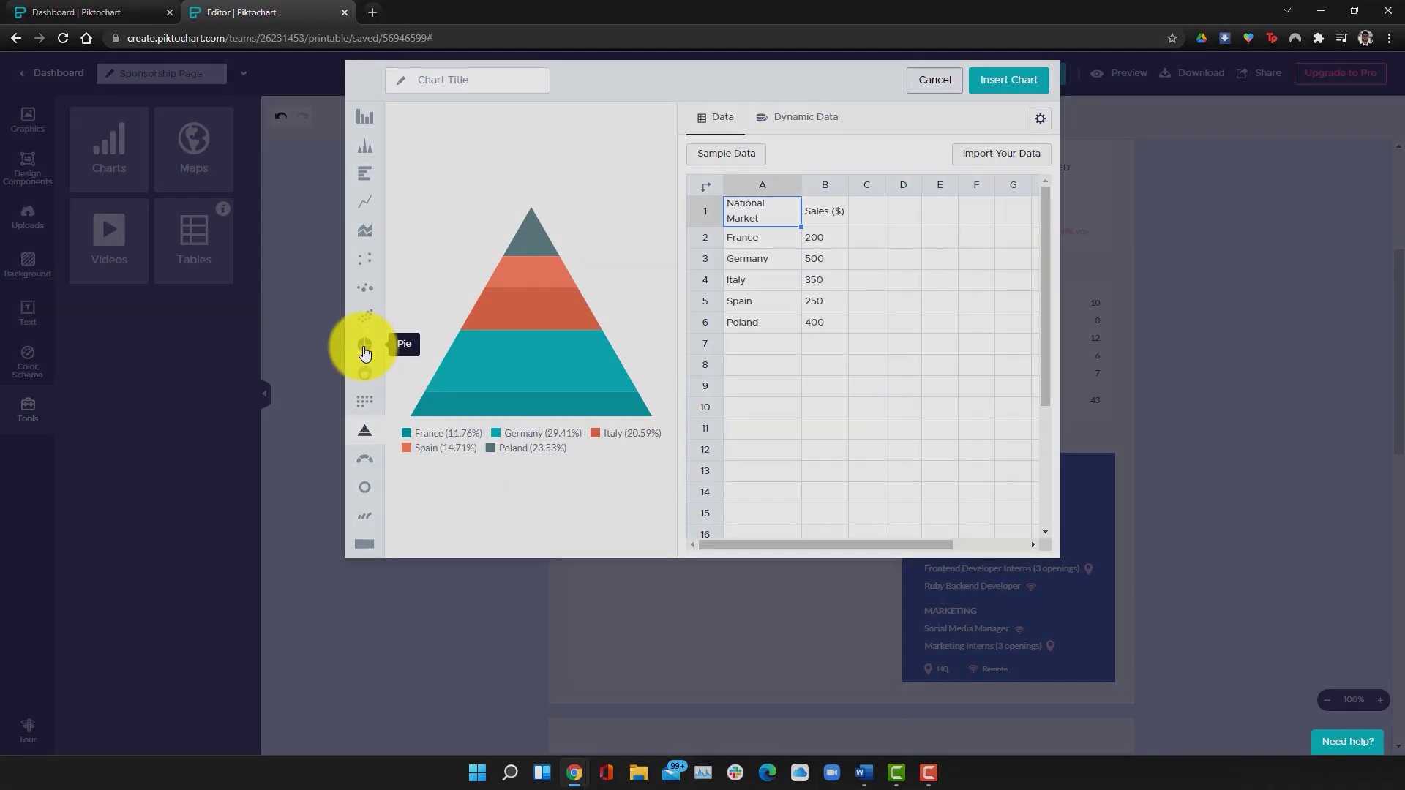
# Step: Switch the demographics chart to a pie, add the camera photo, and set August to 280000
pyautogui.click(364, 353)
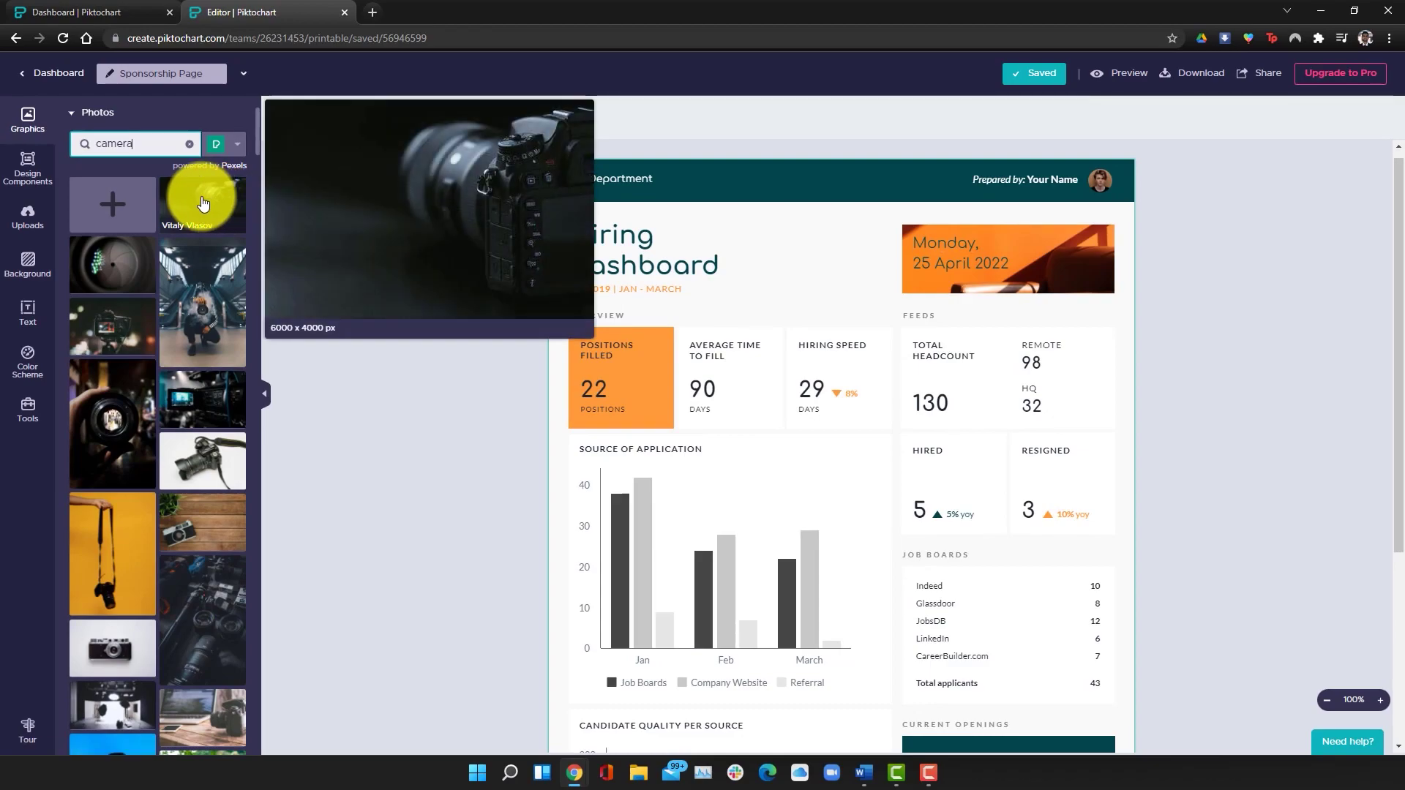
pyautogui.click(203, 203)
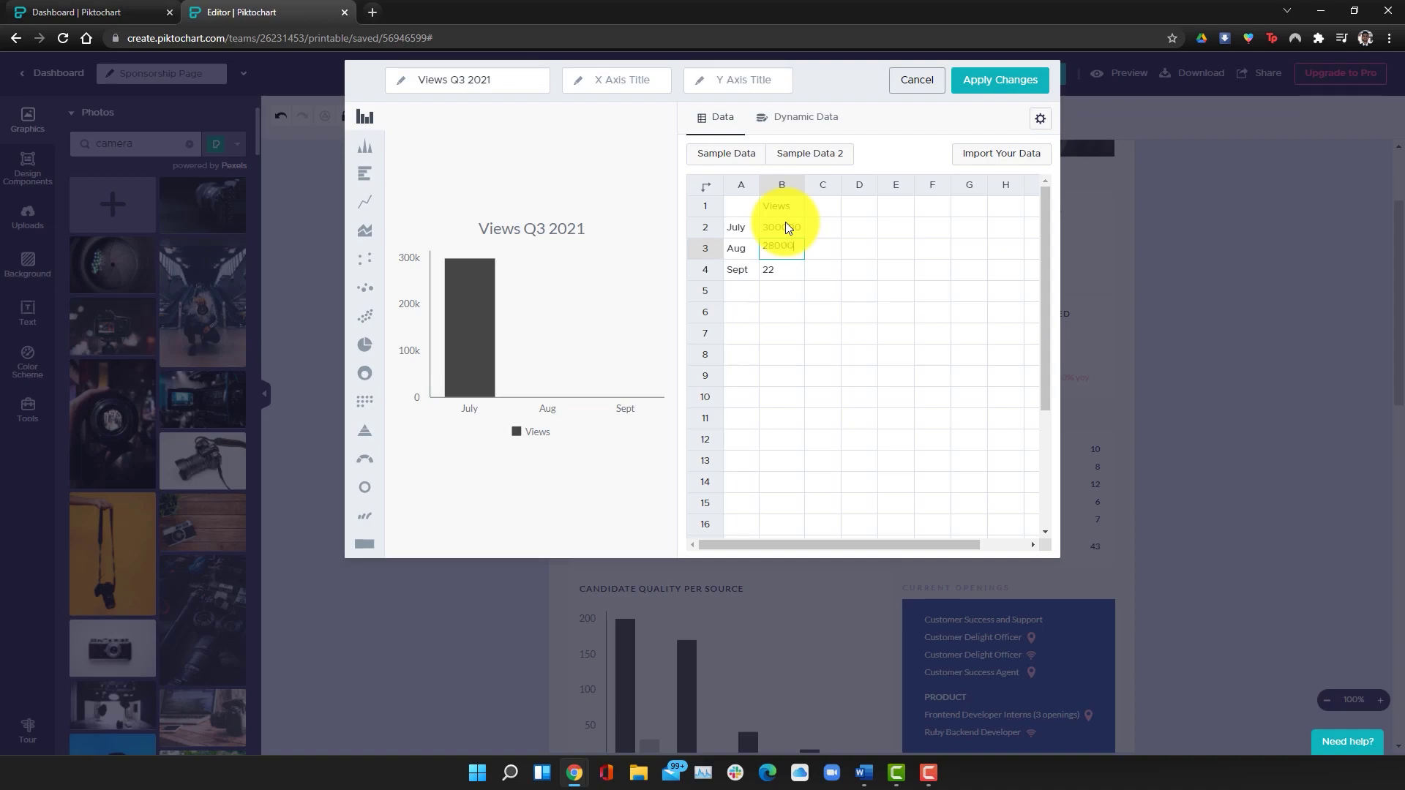
pyautogui.write('0')
pyautogui.press('Return')
# Step: Enter 31 in the chart data, type 'Sponsor' in the text box, and scroll the Text compositions
pyautogui.write('315')
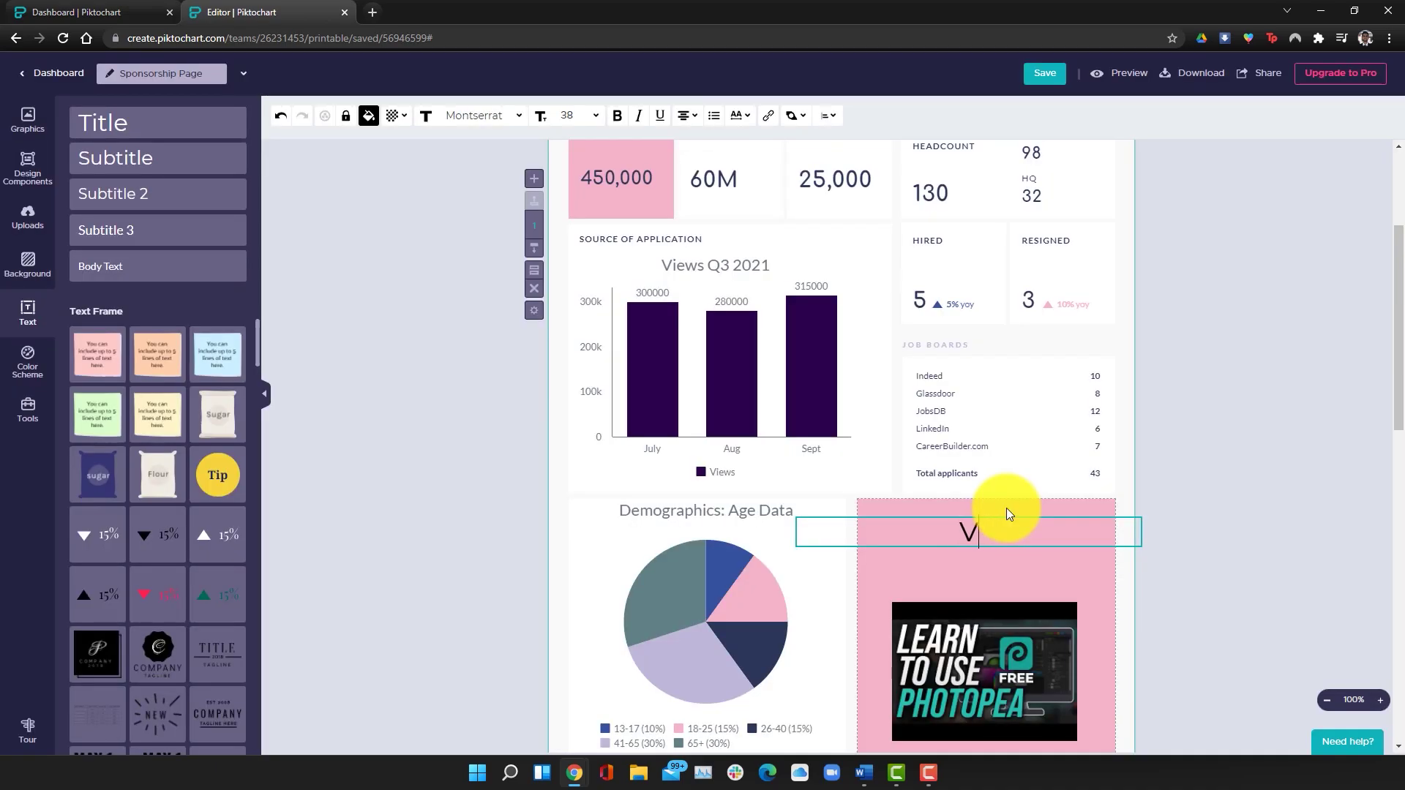
pyautogui.write('Sponsor Sample')
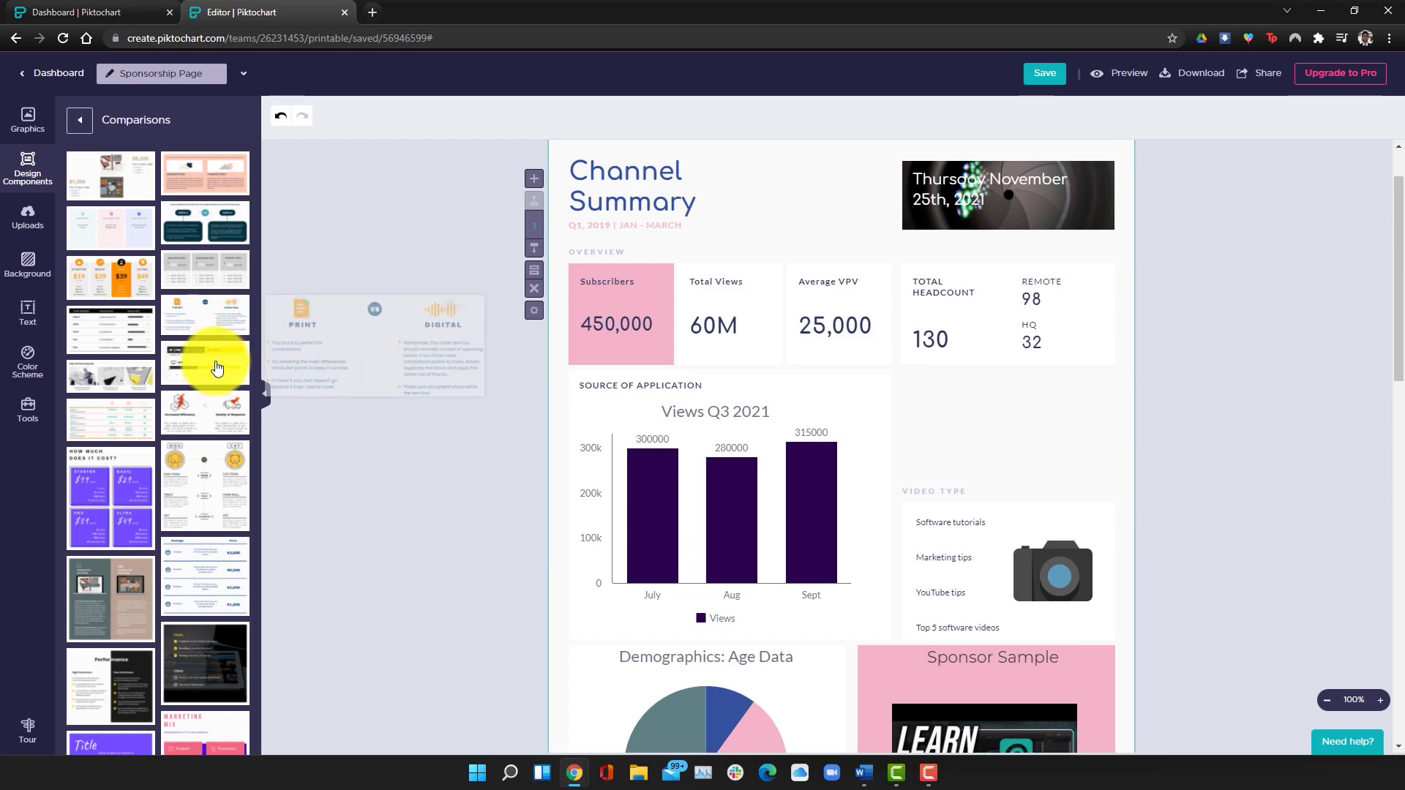
pyautogui.scroll(-5, 213, 366)
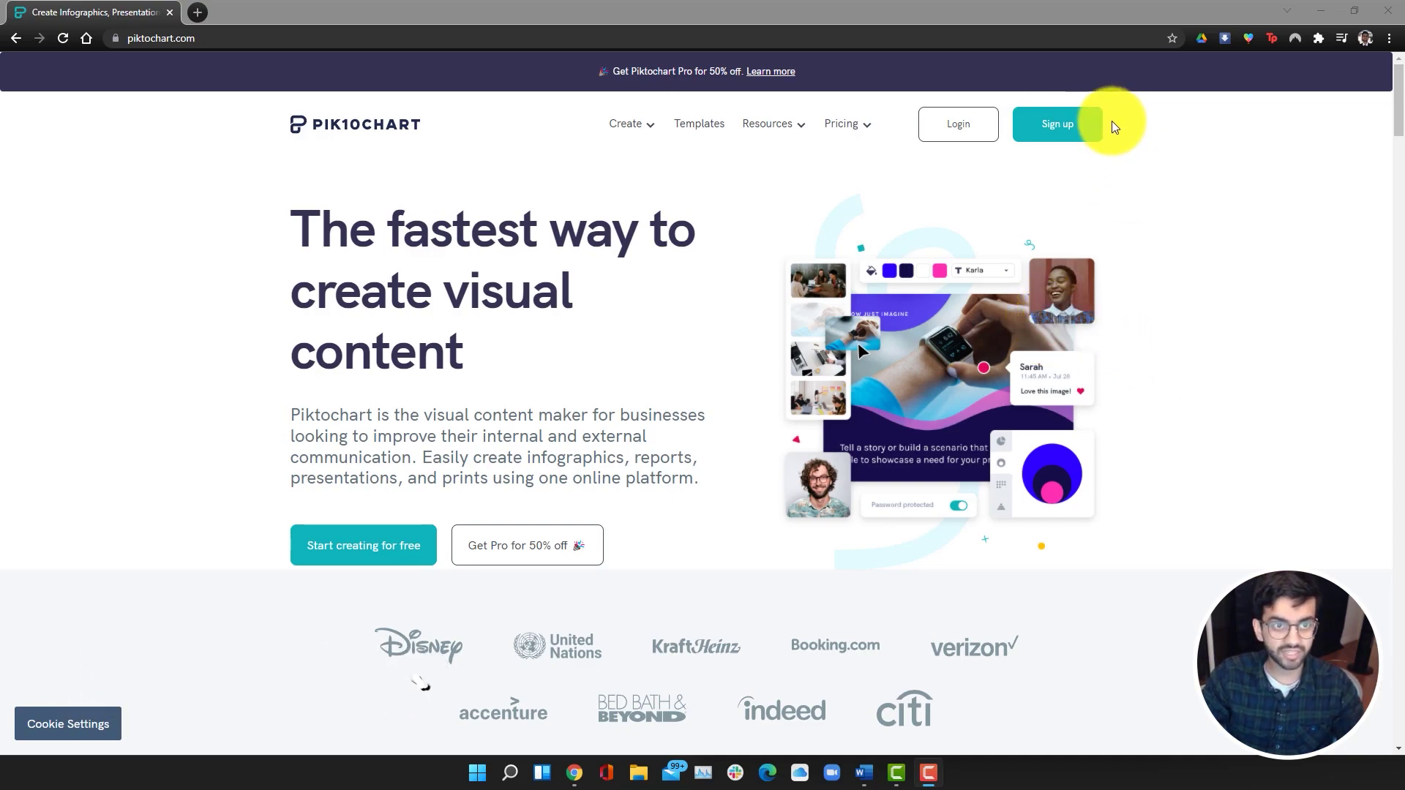
# Step: Sign up for a new Piktochart account using a Google account
pyautogui.click(1058, 124)
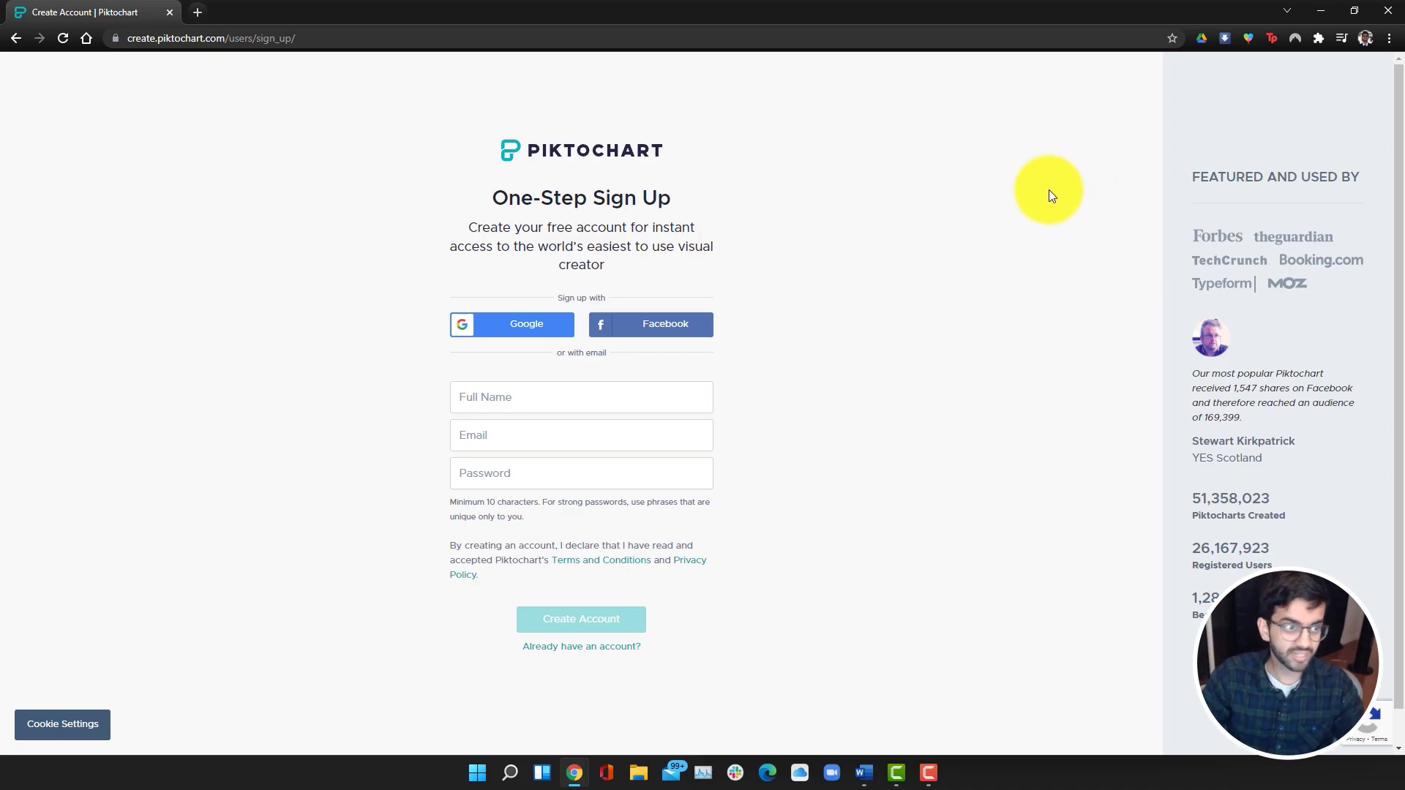
pyautogui.click(507, 327)
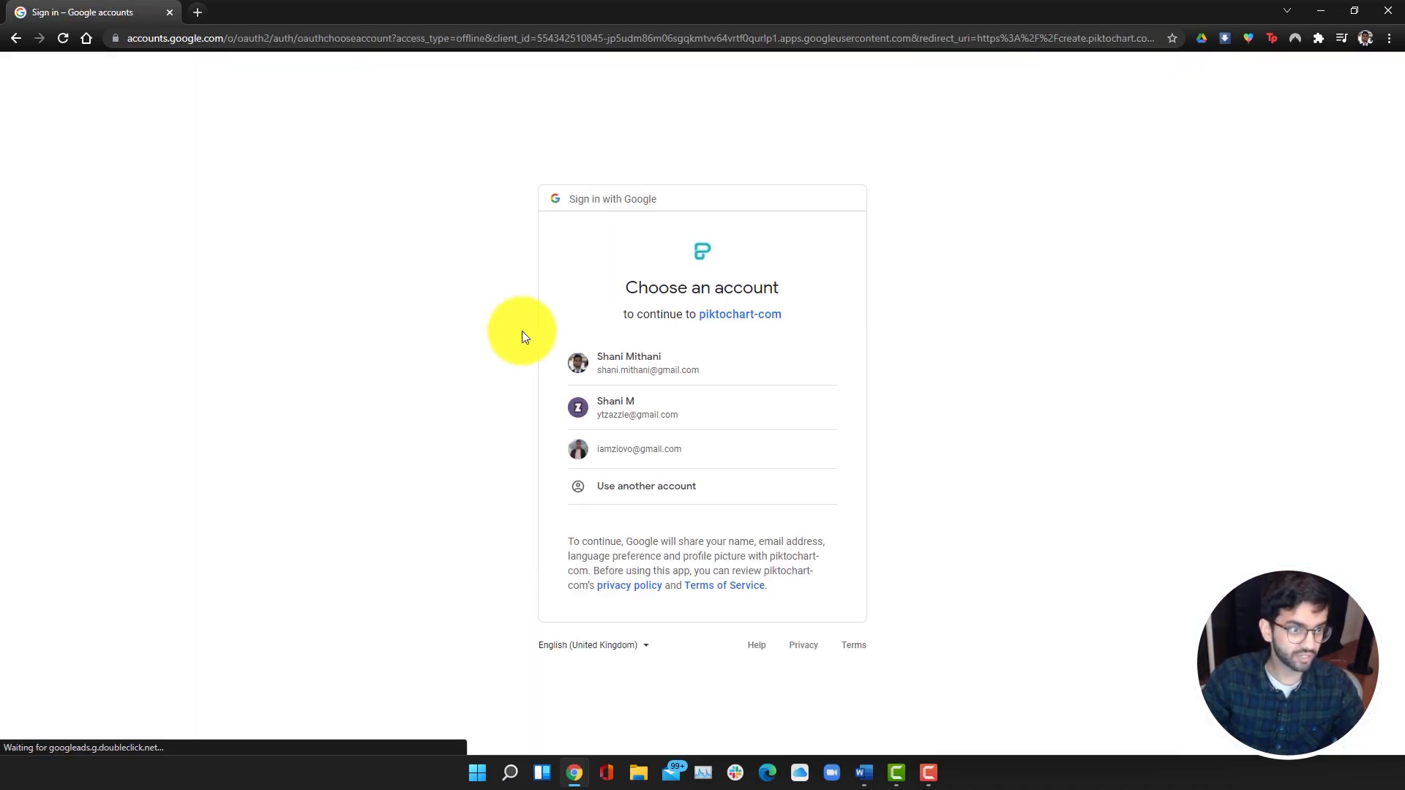
pyautogui.click(669, 423)
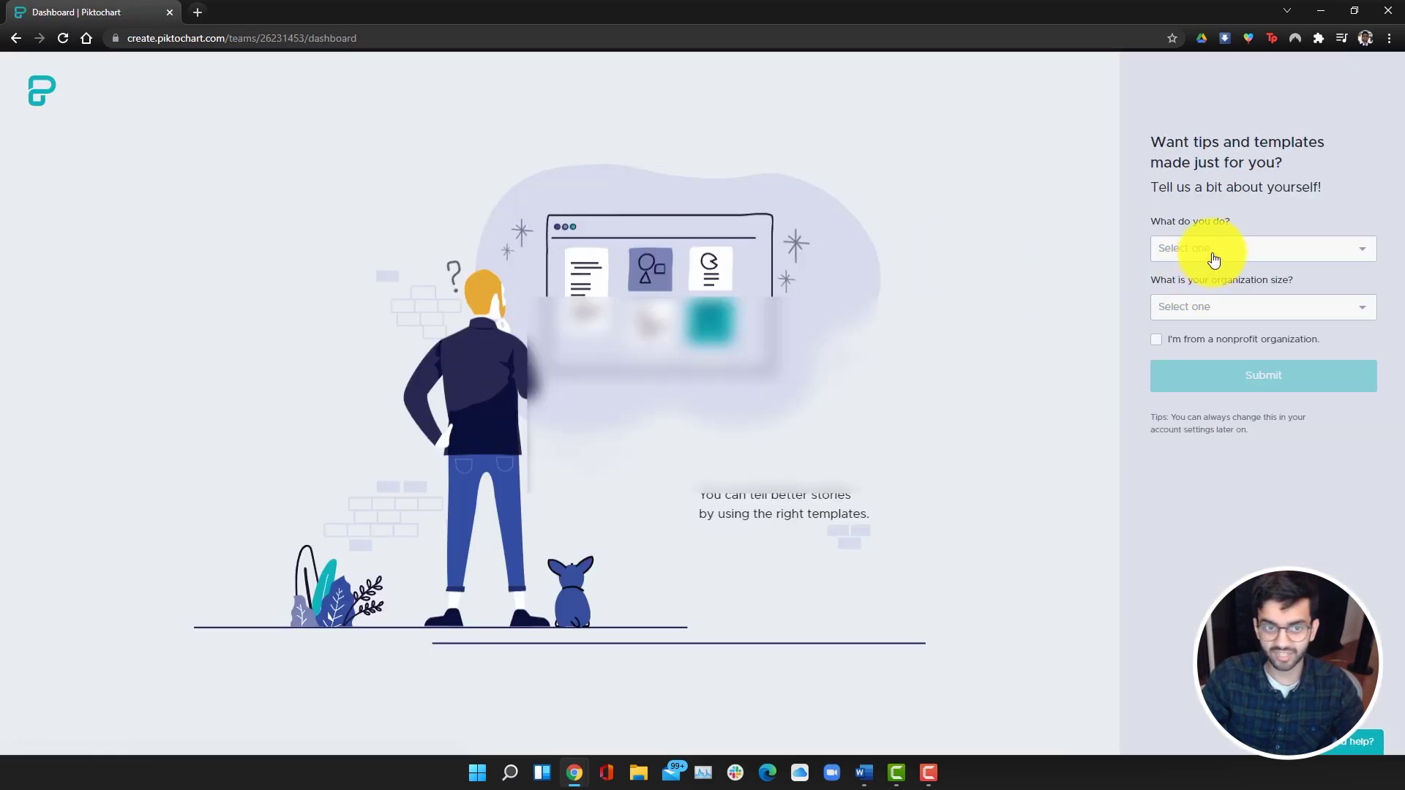
# Step: Answer onboarding as Student - College/University, size 1 - 10, opt into Essential Tips, dismiss survey
pyautogui.click(1214, 260)
pyautogui.scroll(-5, 1230, 388)
pyautogui.click(1209, 381)
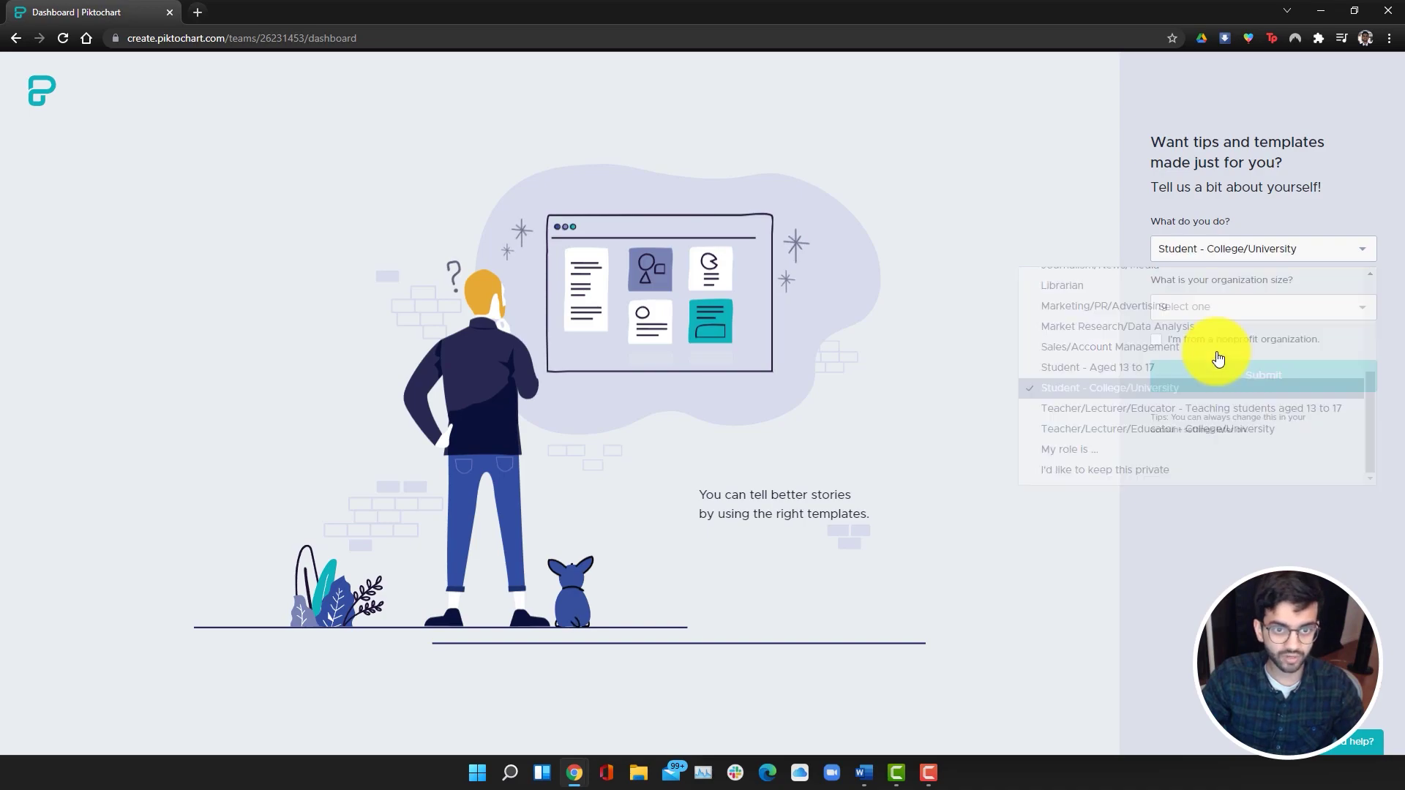
pyautogui.click(1219, 308)
pyautogui.click(1216, 344)
pyautogui.click(1180, 375)
pyautogui.click(1284, 265)
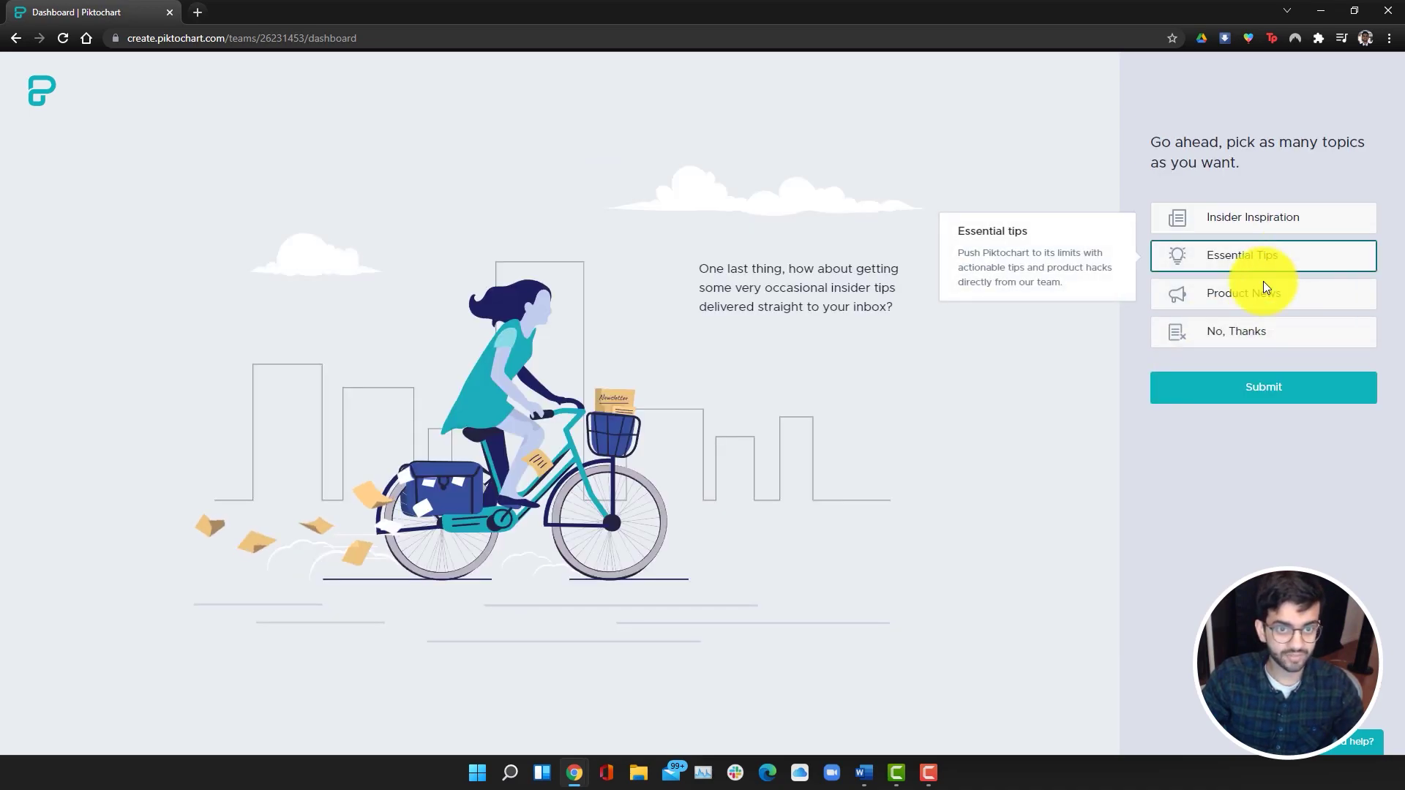
pyautogui.click(1223, 387)
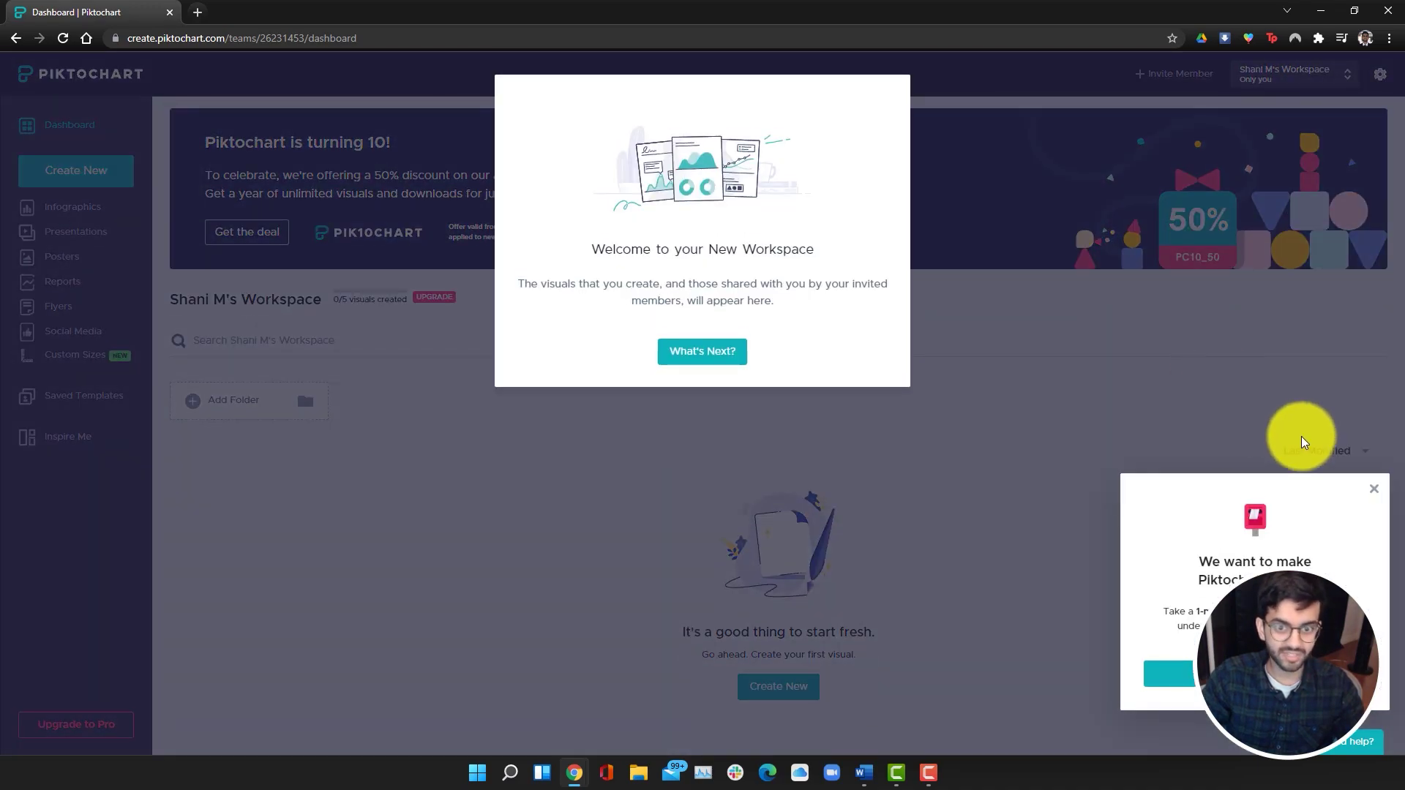
pyautogui.click(1374, 490)
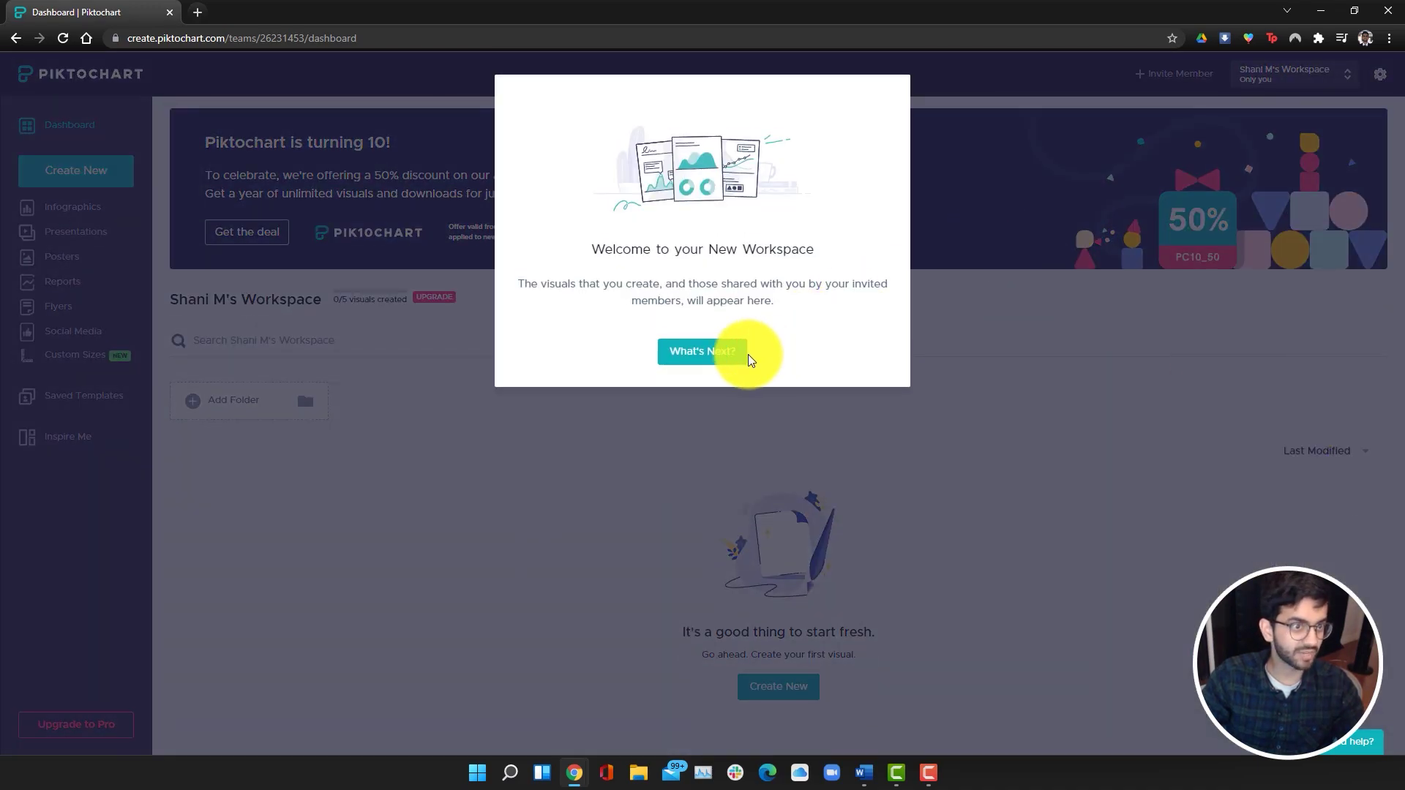
pyautogui.click(719, 357)
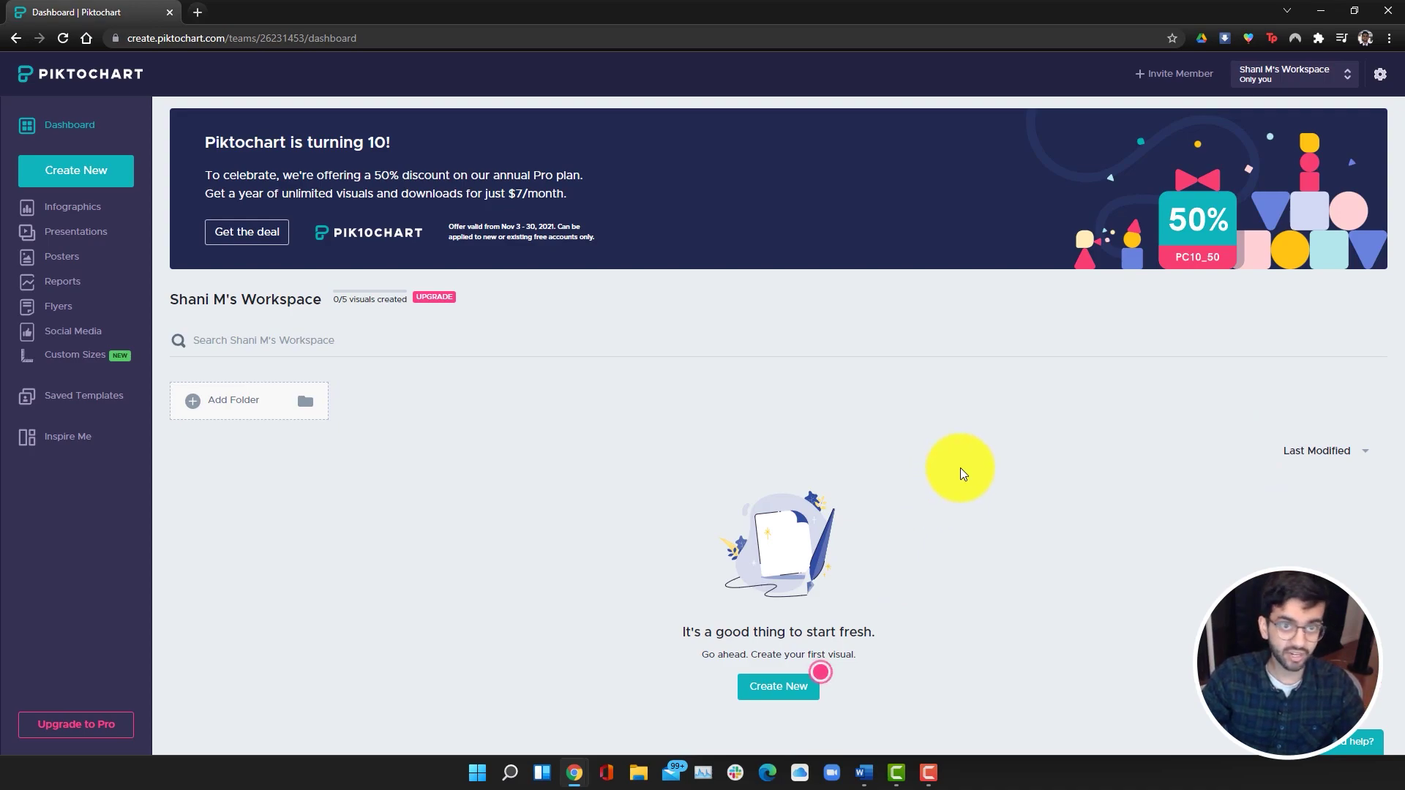
pyautogui.click(1192, 75)
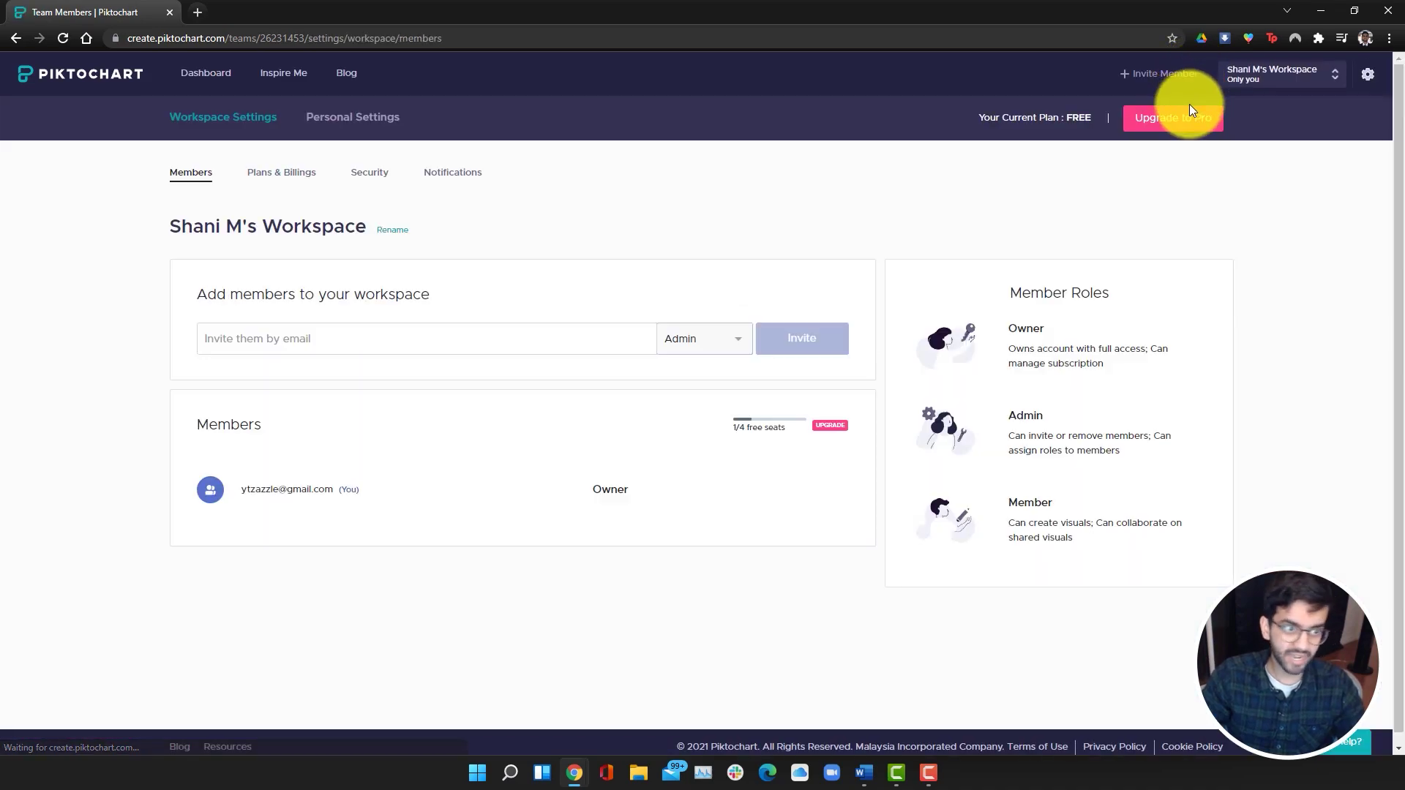
pyautogui.click(279, 333)
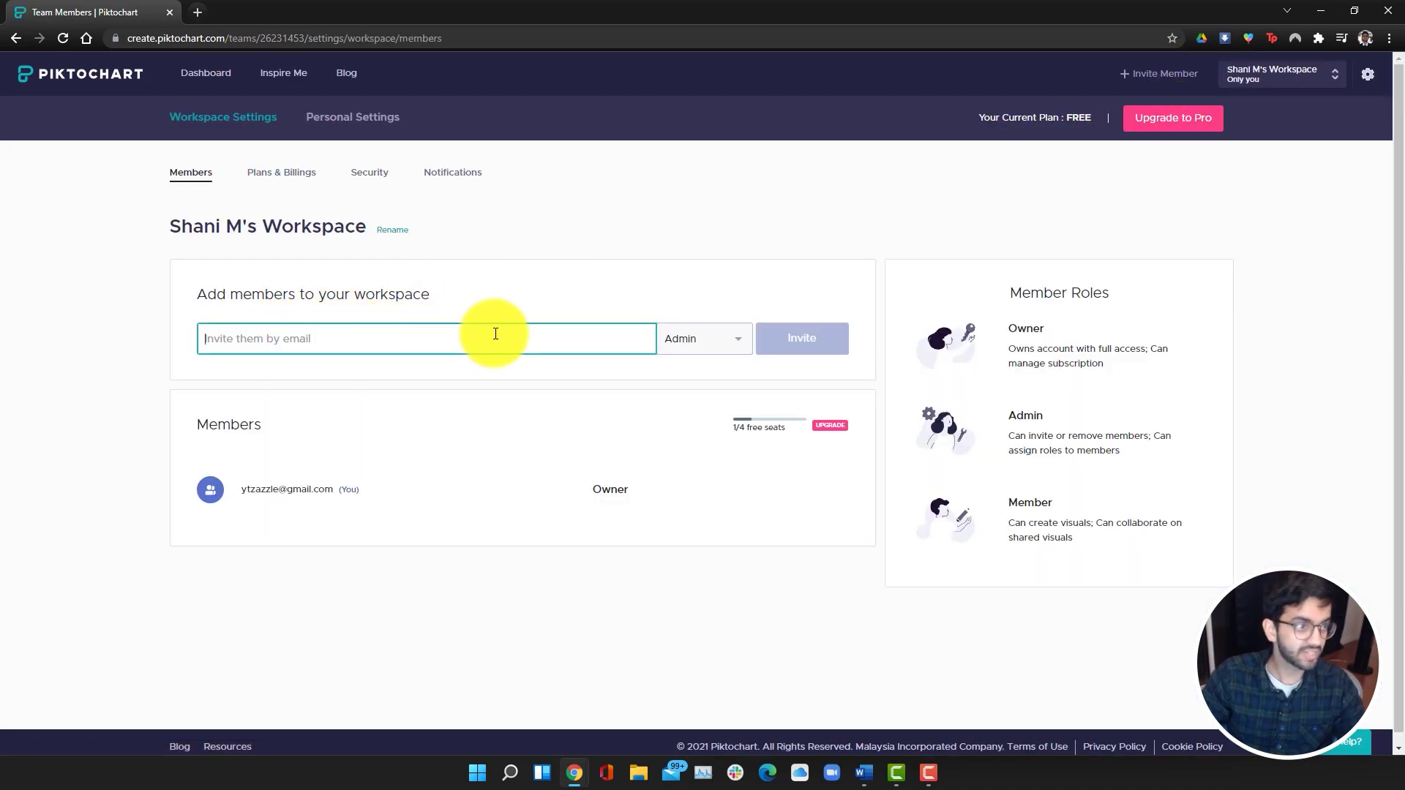
pyautogui.click(718, 345)
pyautogui.click(513, 245)
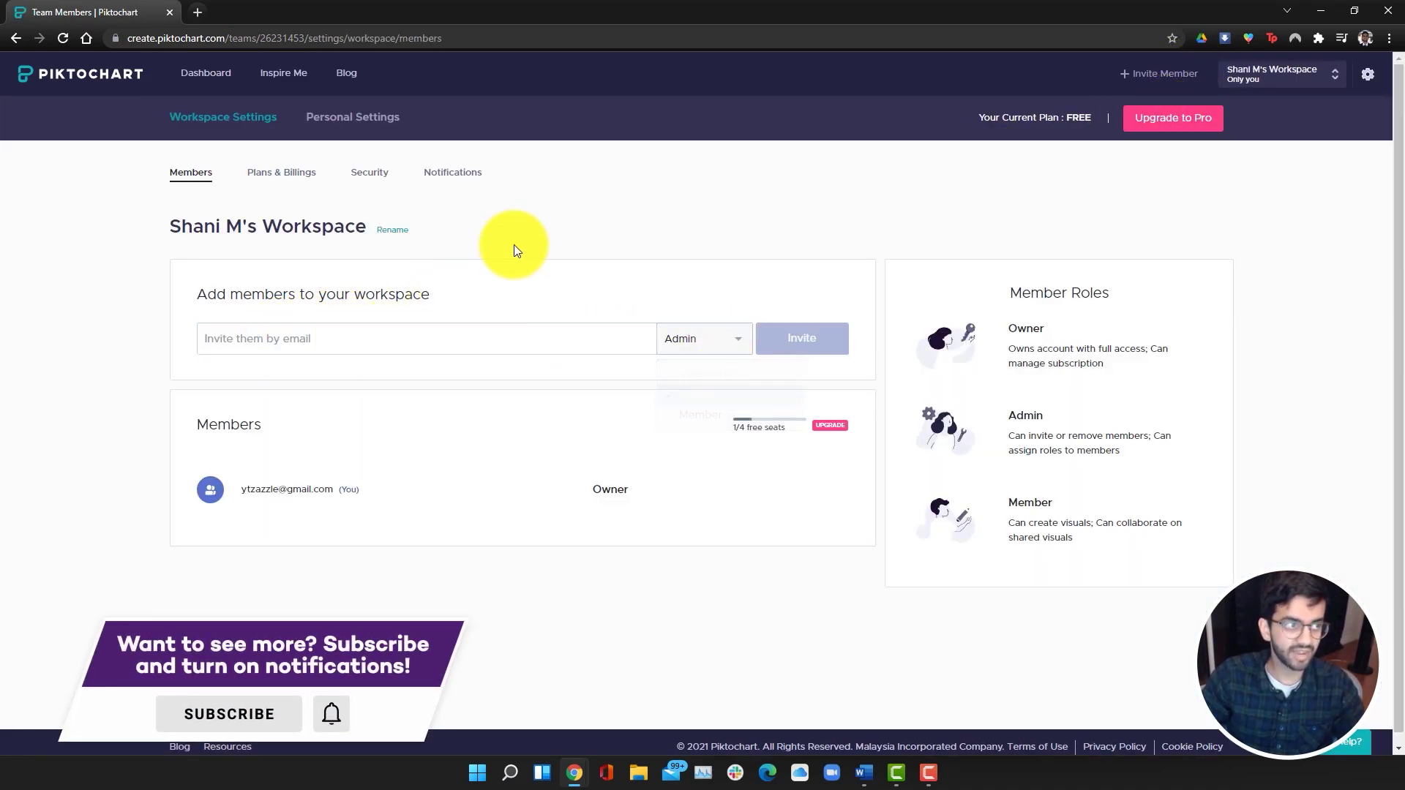
pyautogui.click(276, 183)
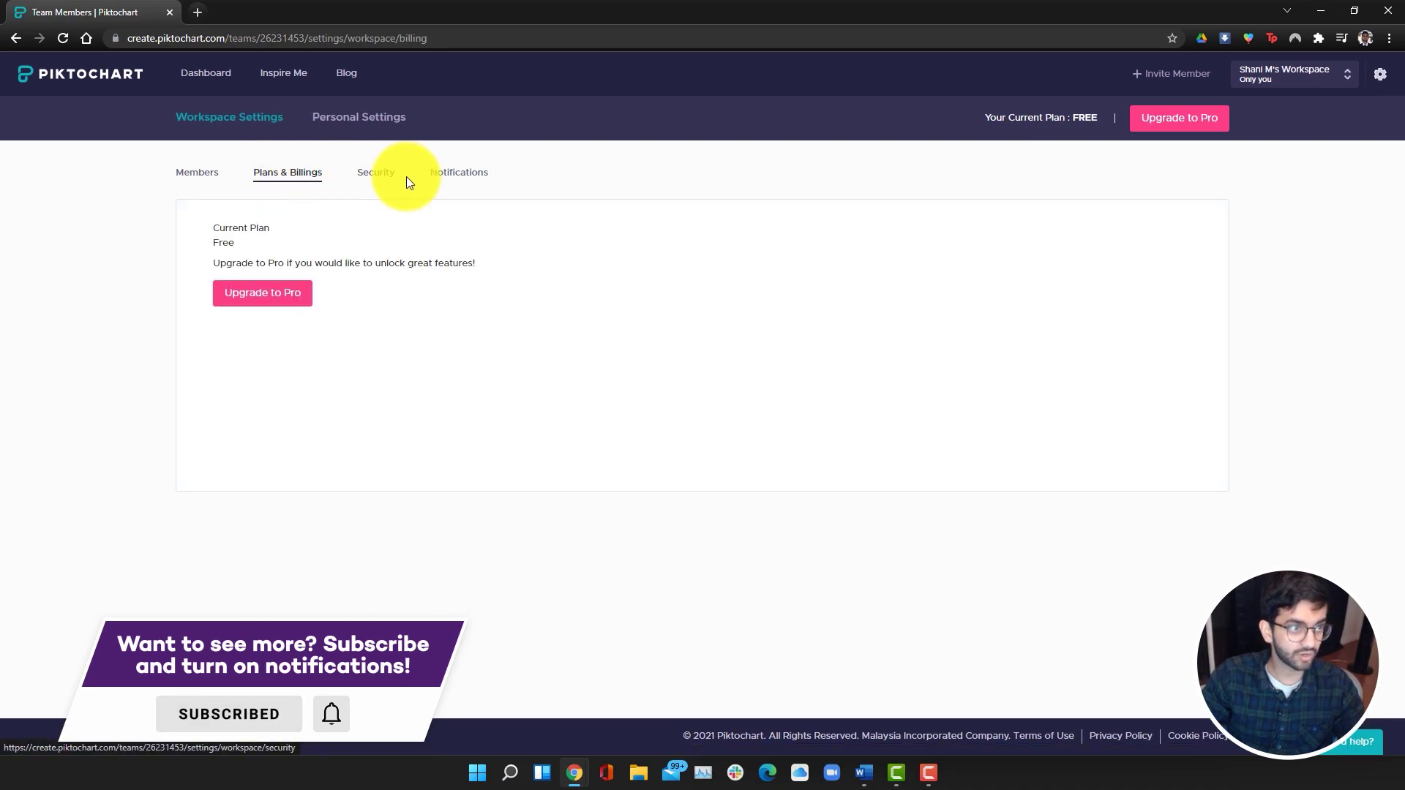
pyautogui.click(382, 182)
pyautogui.click(458, 179)
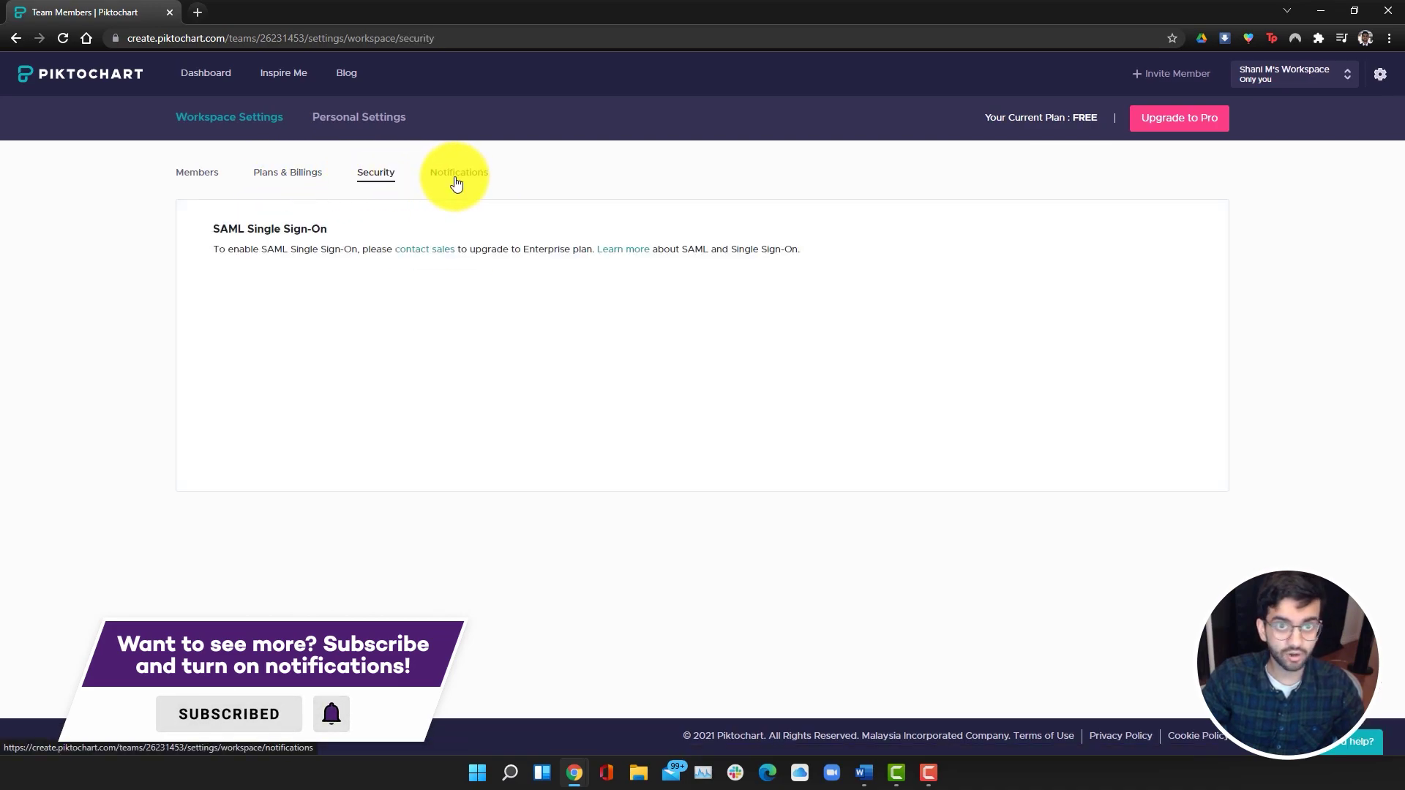
pyautogui.click(1379, 75)
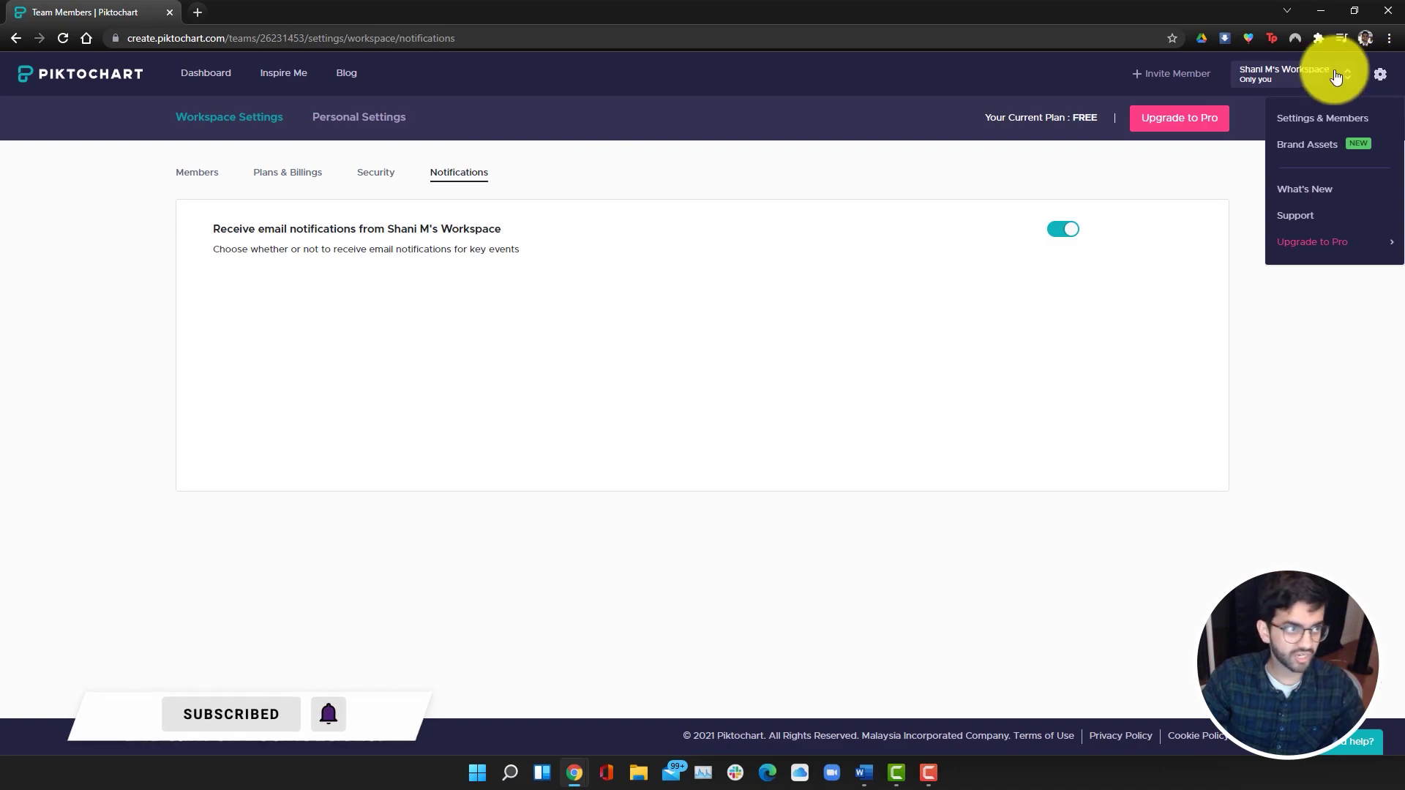
pyautogui.click(212, 76)
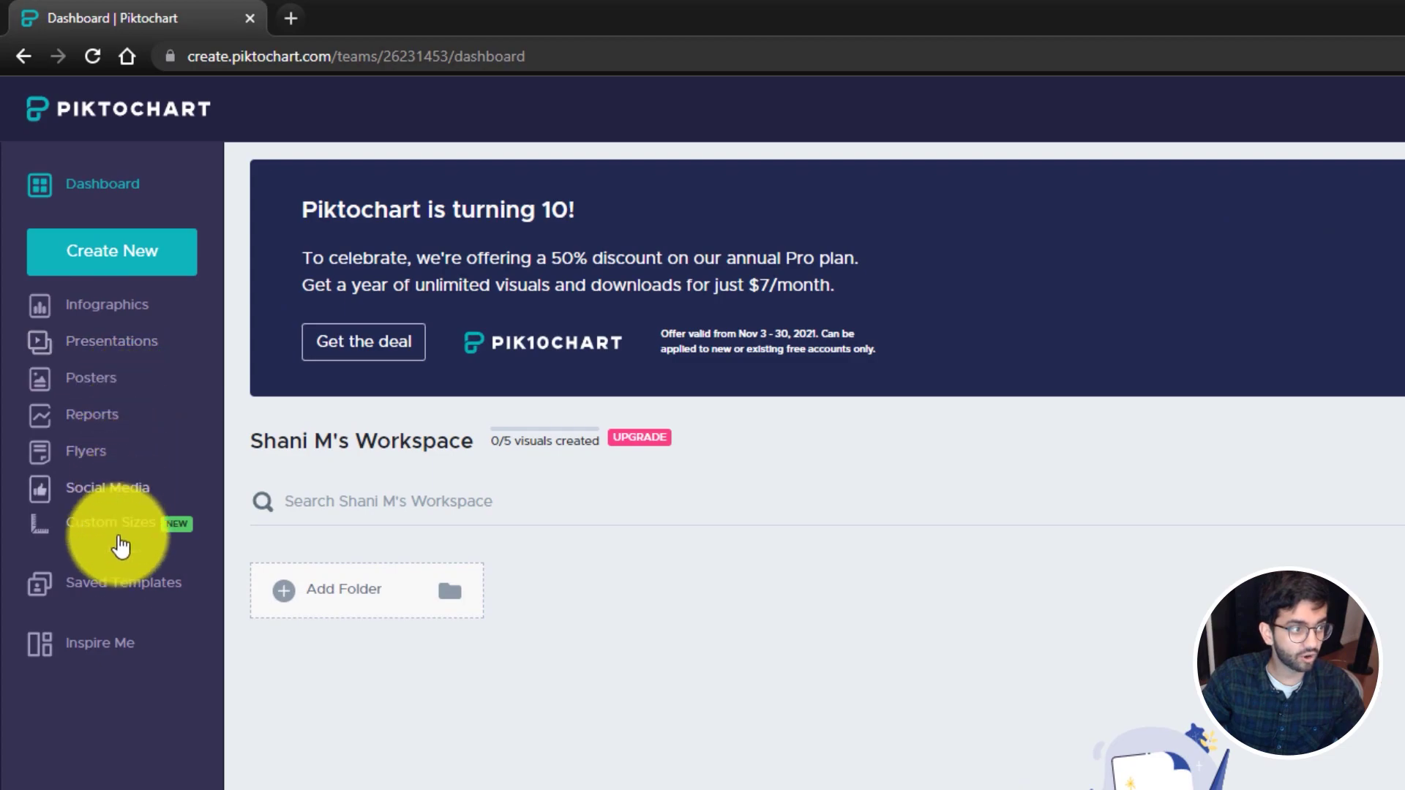
# Step: Browse the Infographic, Presentation, Poster and Report template categories
pyautogui.click(96, 305)
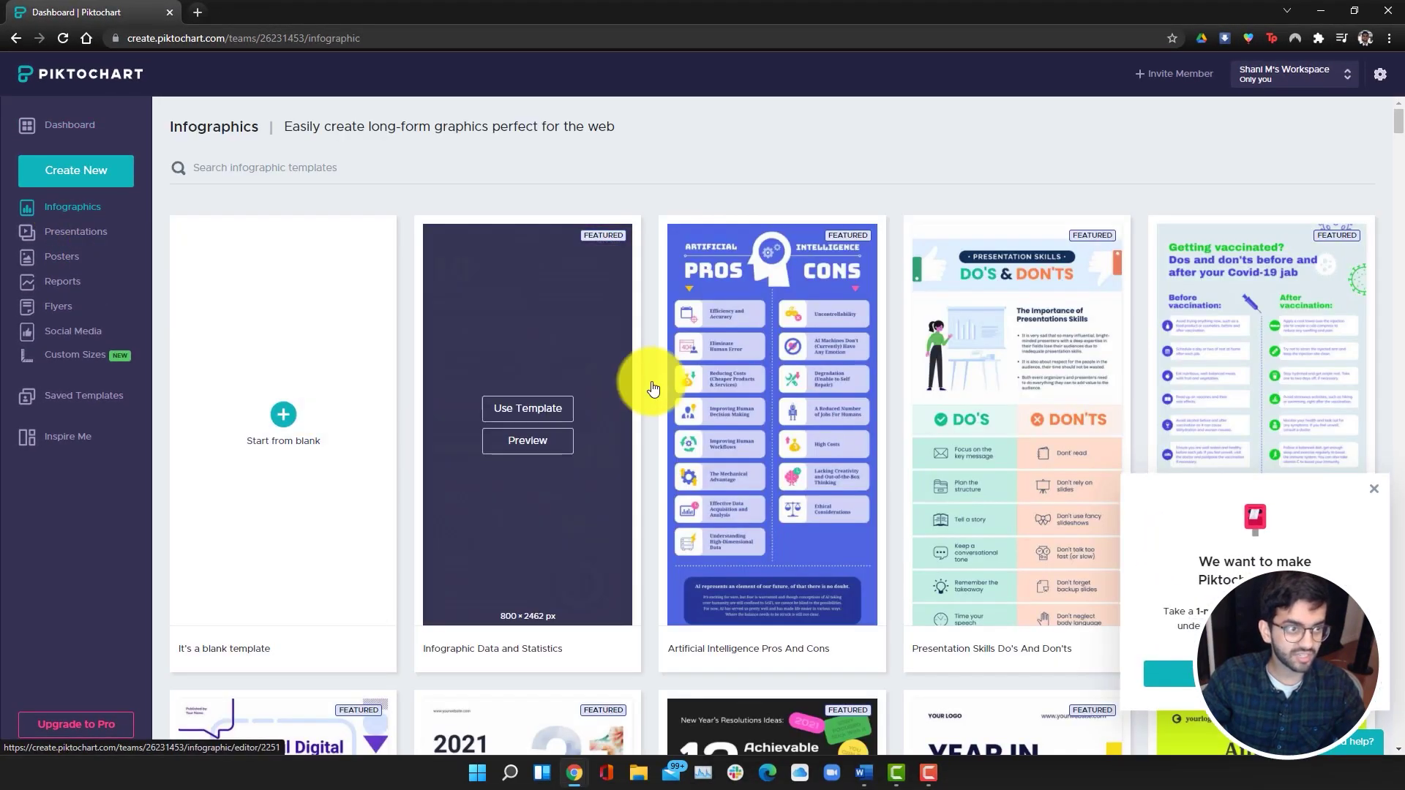
pyautogui.scroll(-15, 795, 448)
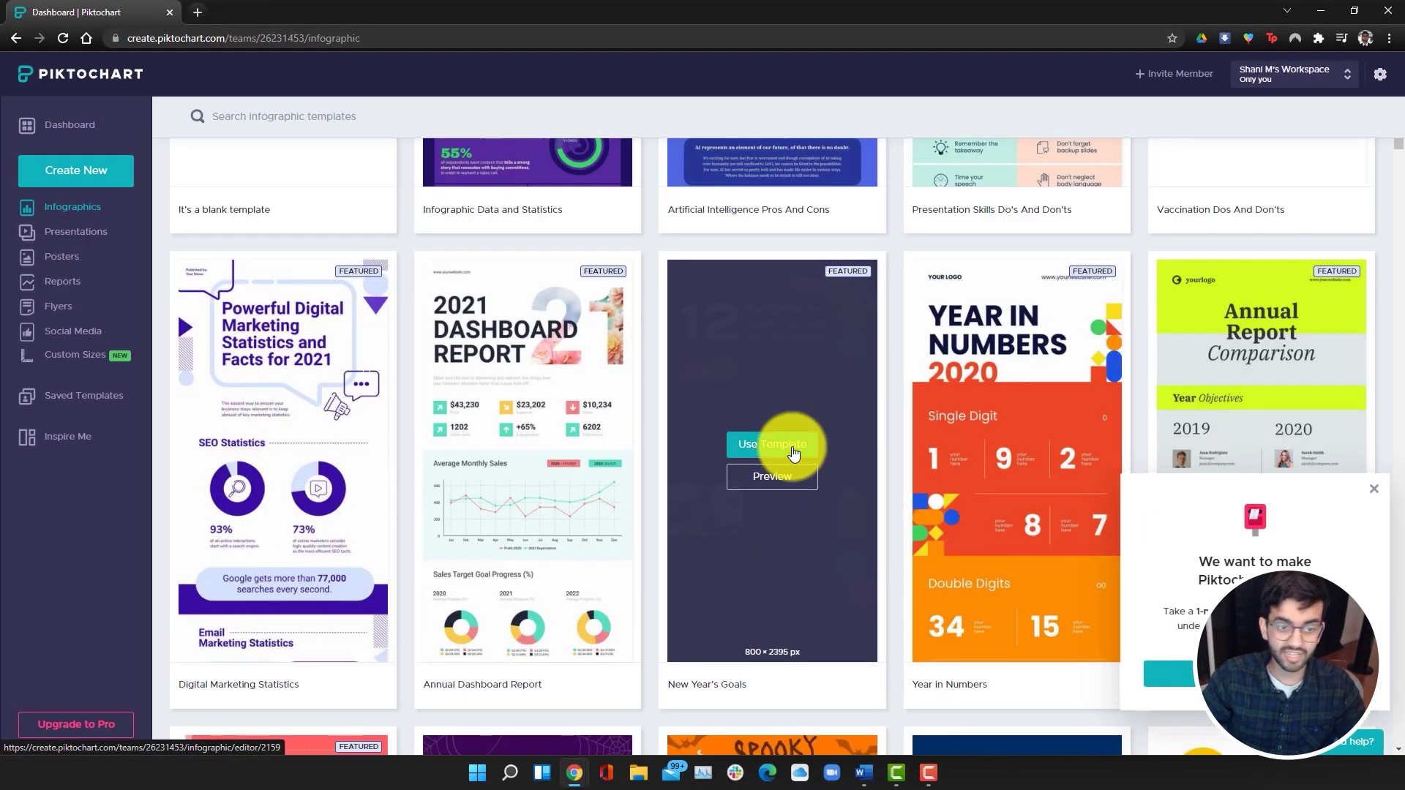
pyautogui.scroll(15, 792, 448)
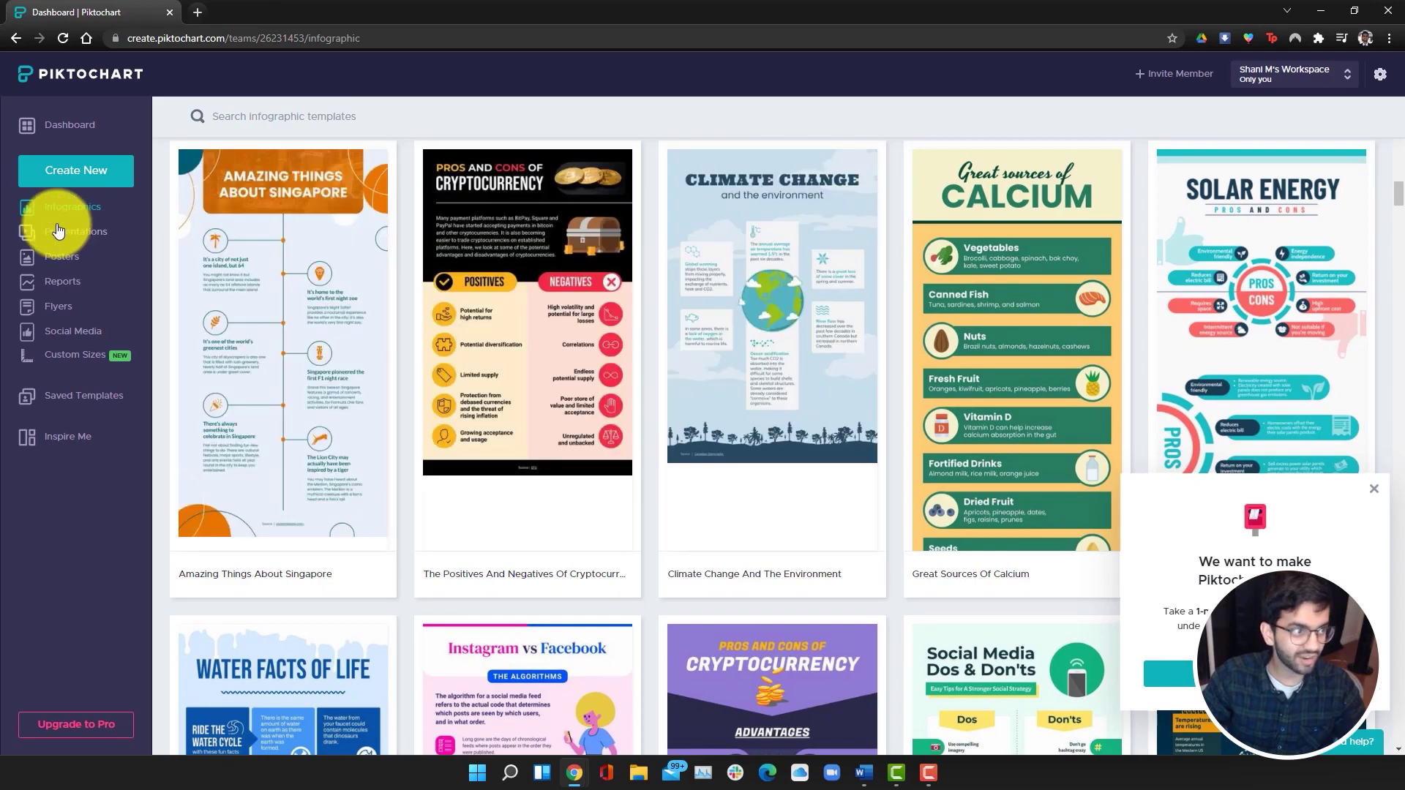
pyautogui.click(69, 230)
pyautogui.scroll(-1, 607, 503)
pyautogui.scroll(-5, 607, 502)
pyautogui.click(68, 254)
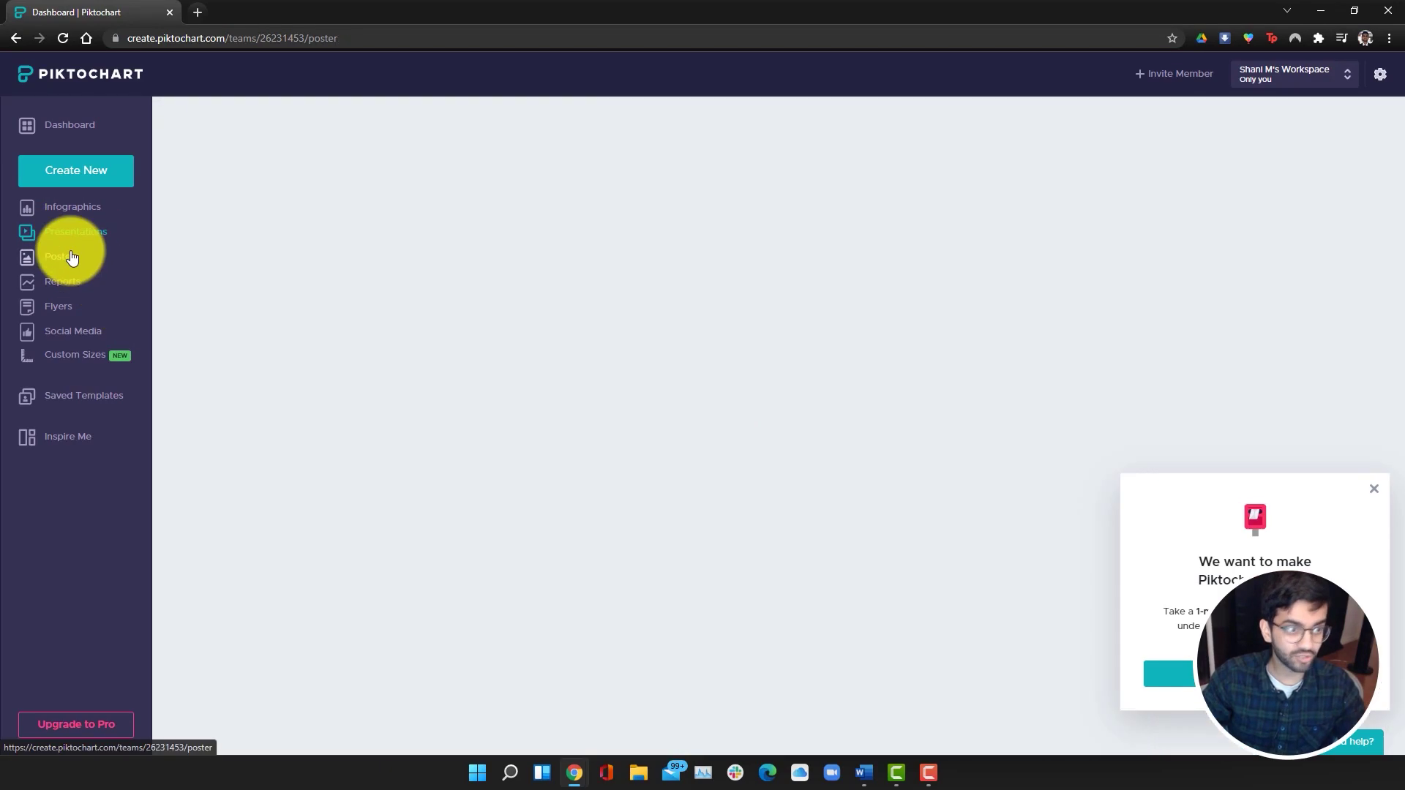
pyautogui.click(81, 284)
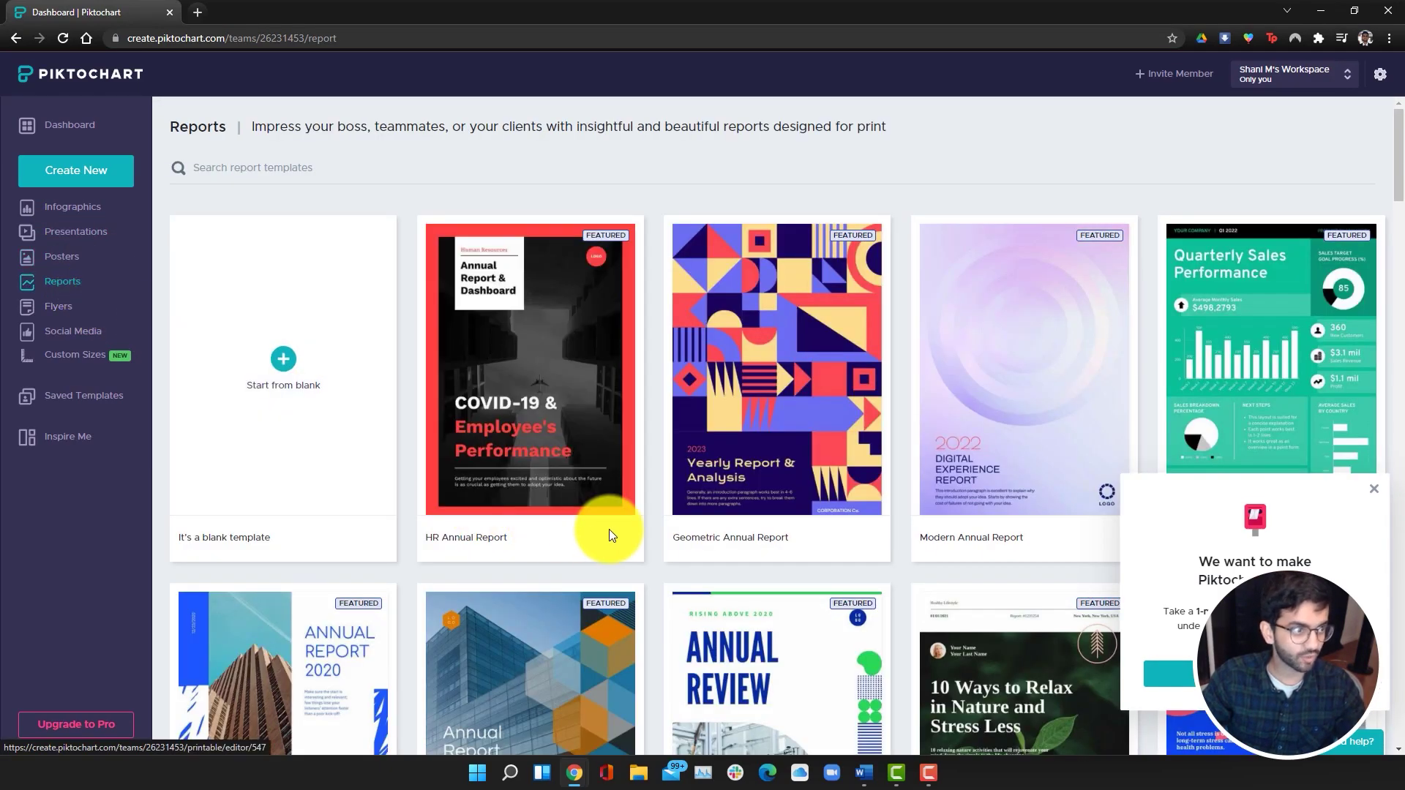
pyautogui.scroll(-4, 683, 574)
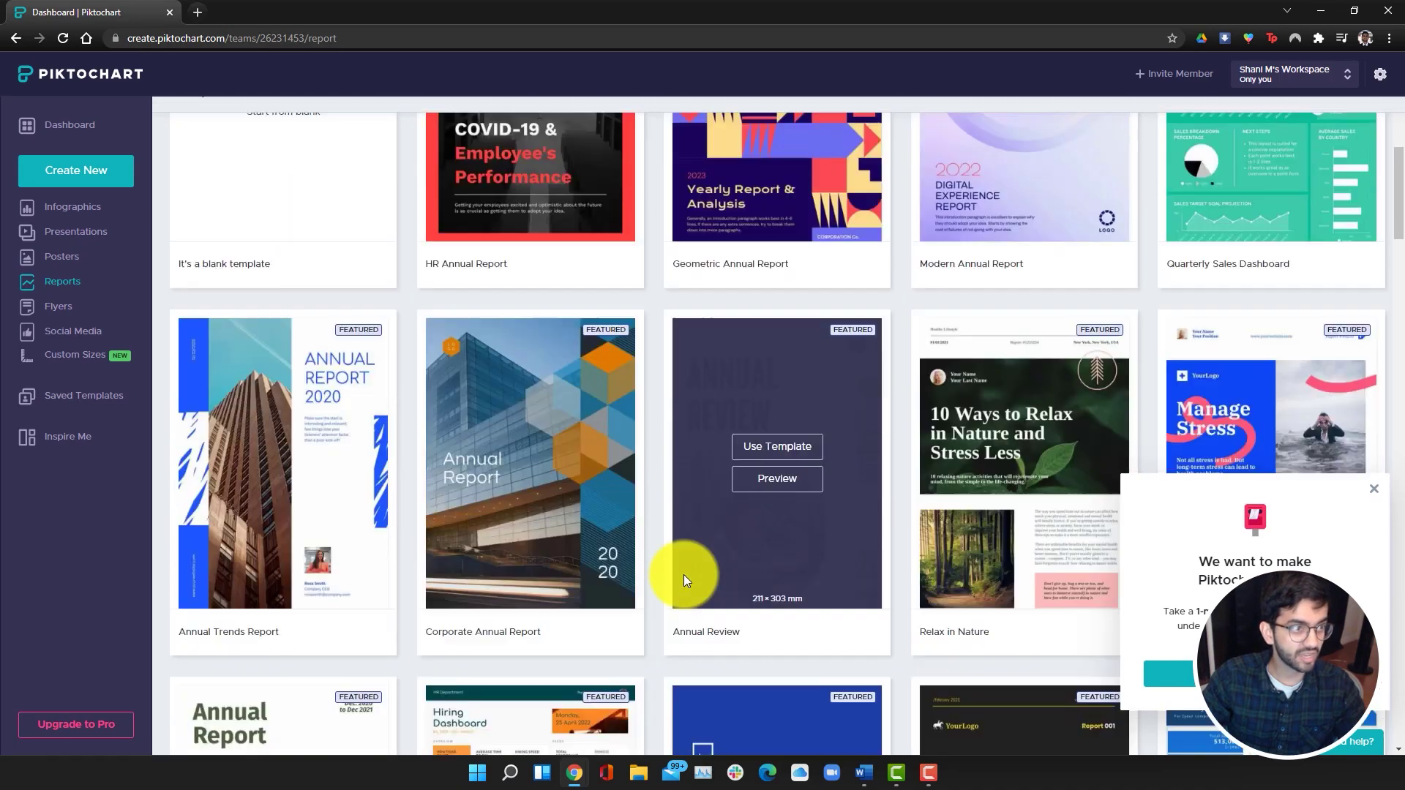
pyautogui.scroll(4, 684, 581)
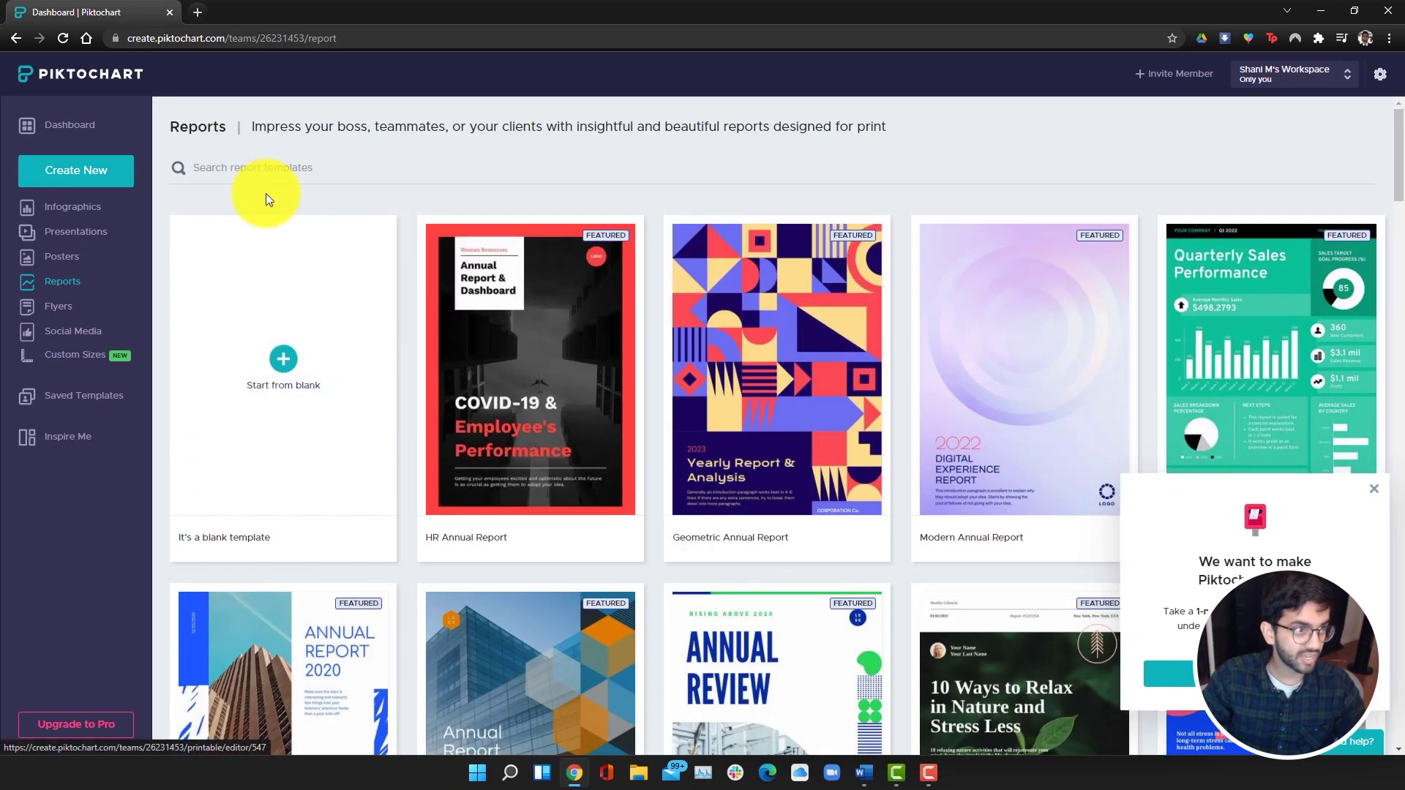
# Step: Search report templates for 'social media' and start a design from Hiring Dashboard
pyautogui.click(267, 168)
pyautogui.write('social media')
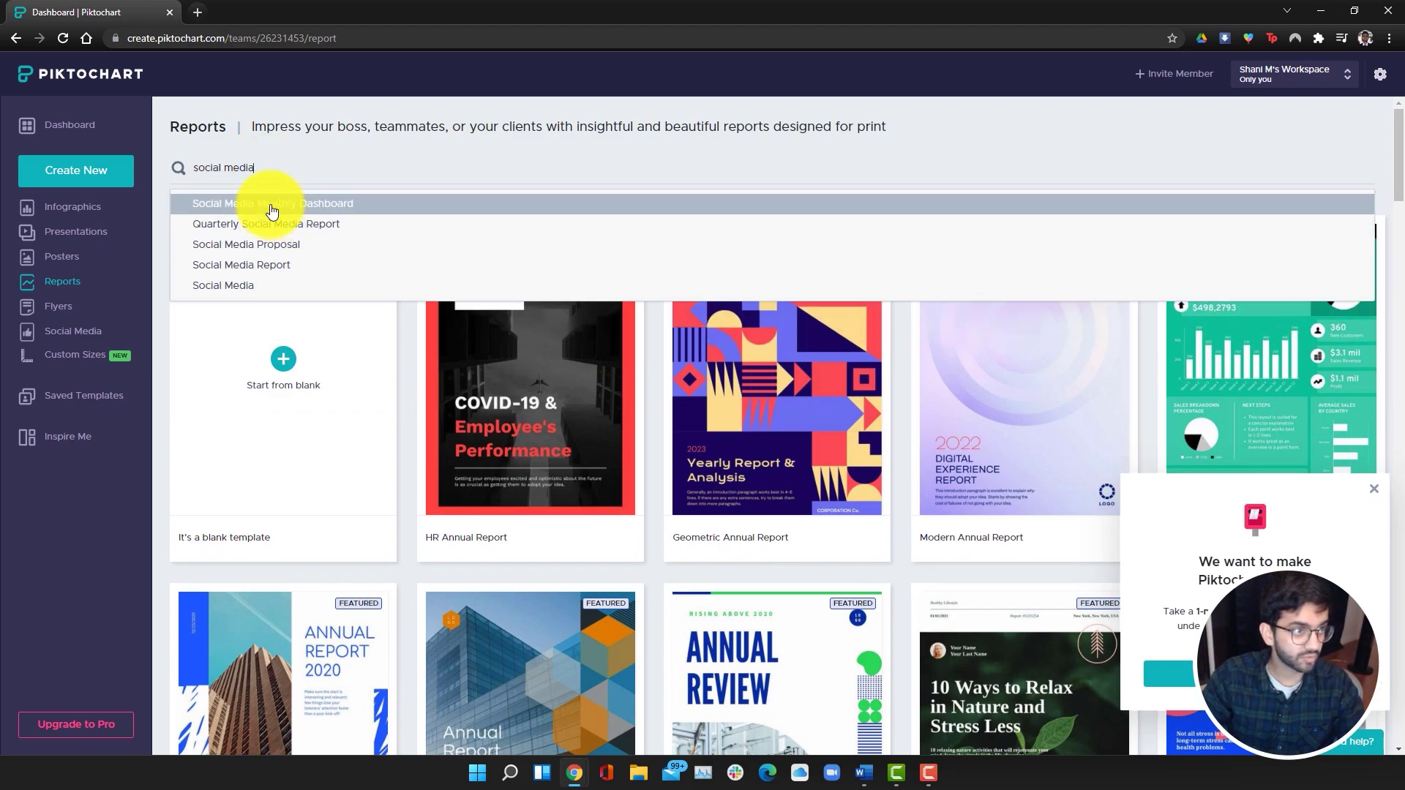
pyautogui.click(272, 205)
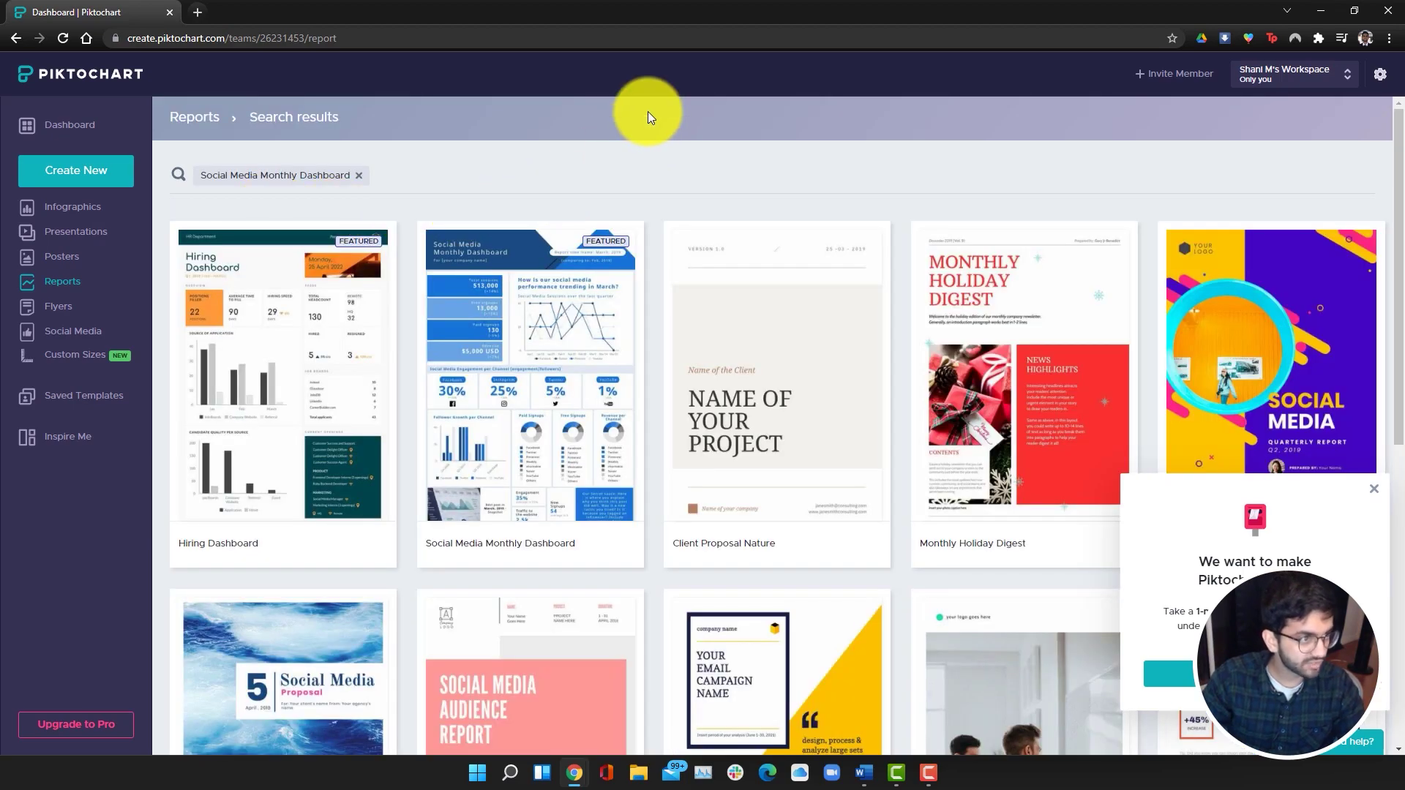
pyautogui.scroll(-7, 722, 375)
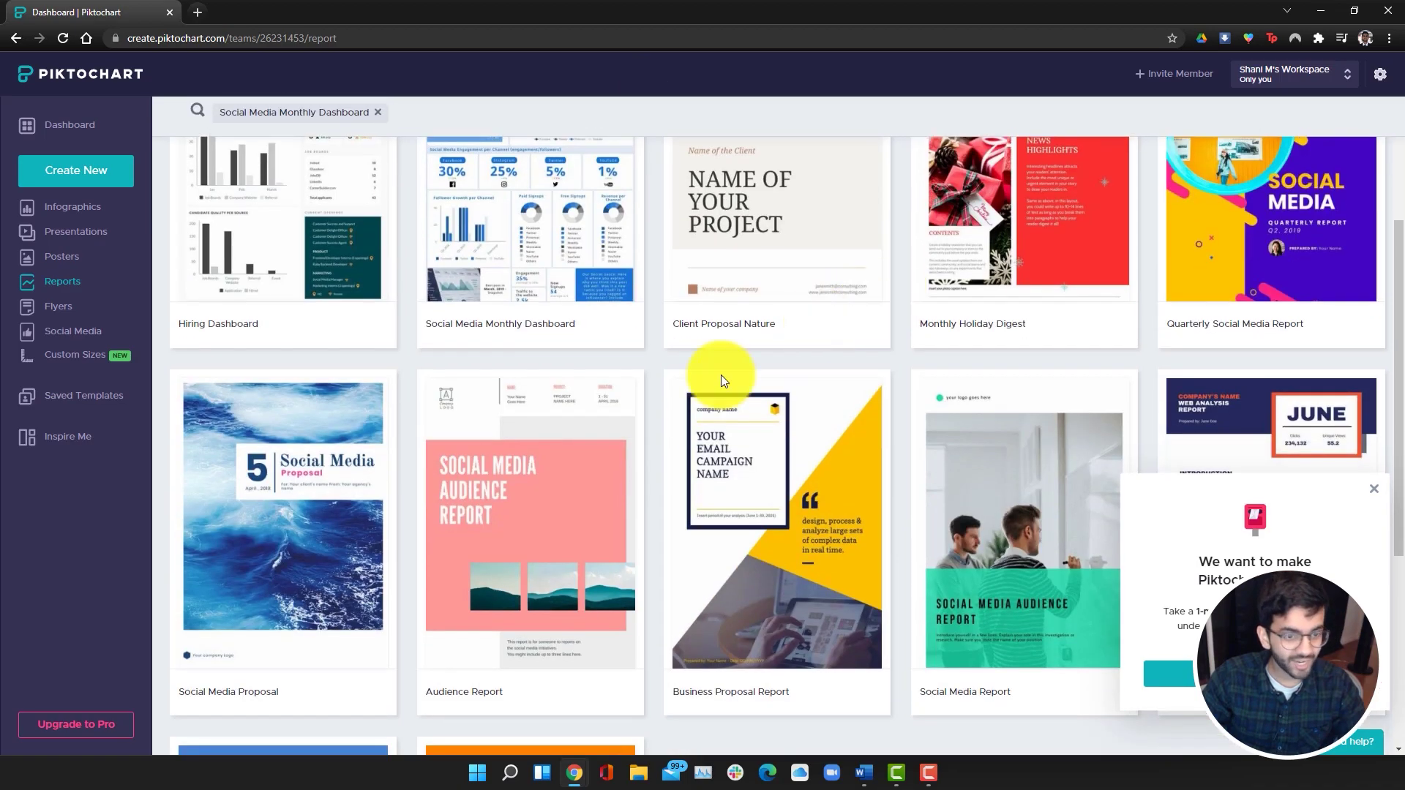
pyautogui.scroll(7, 543, 396)
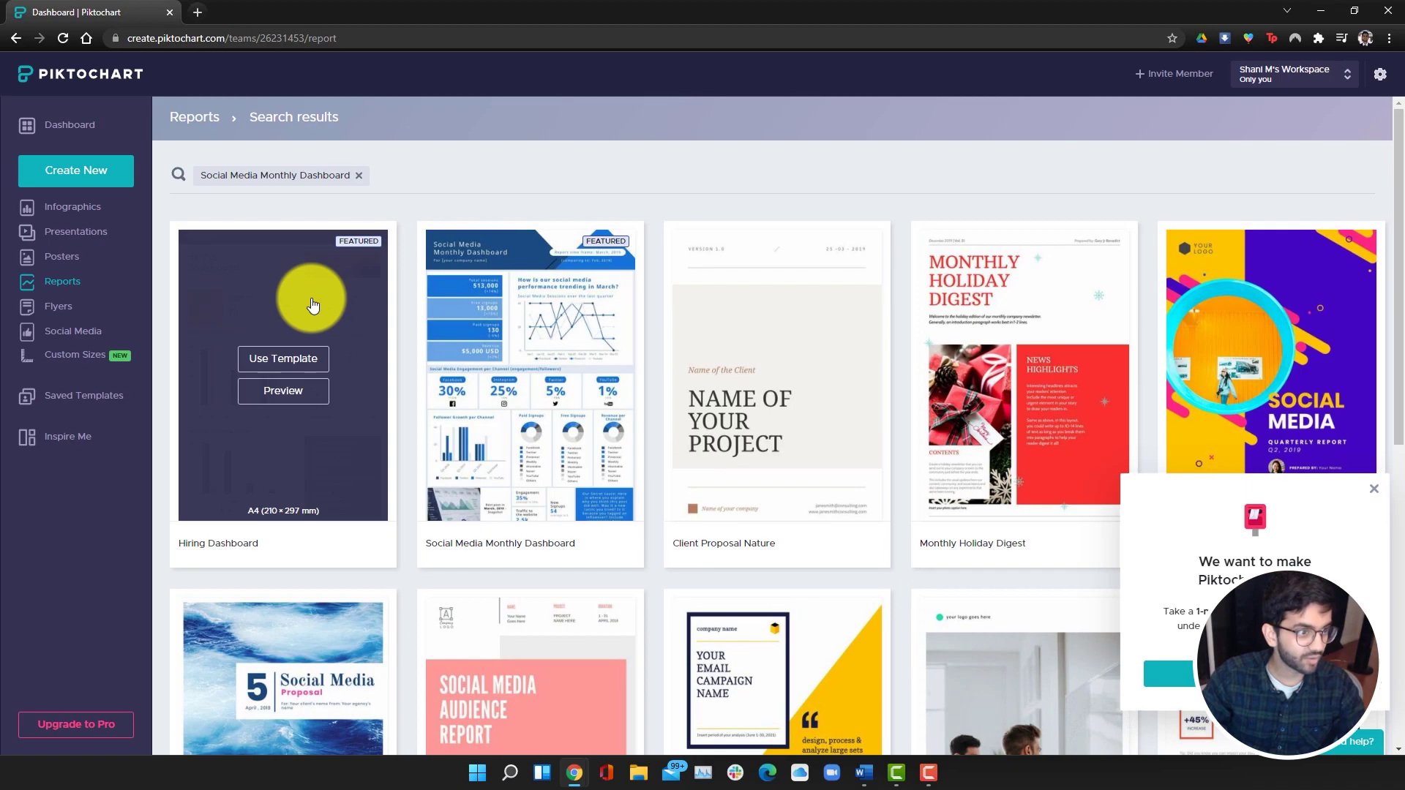
pyautogui.click(258, 359)
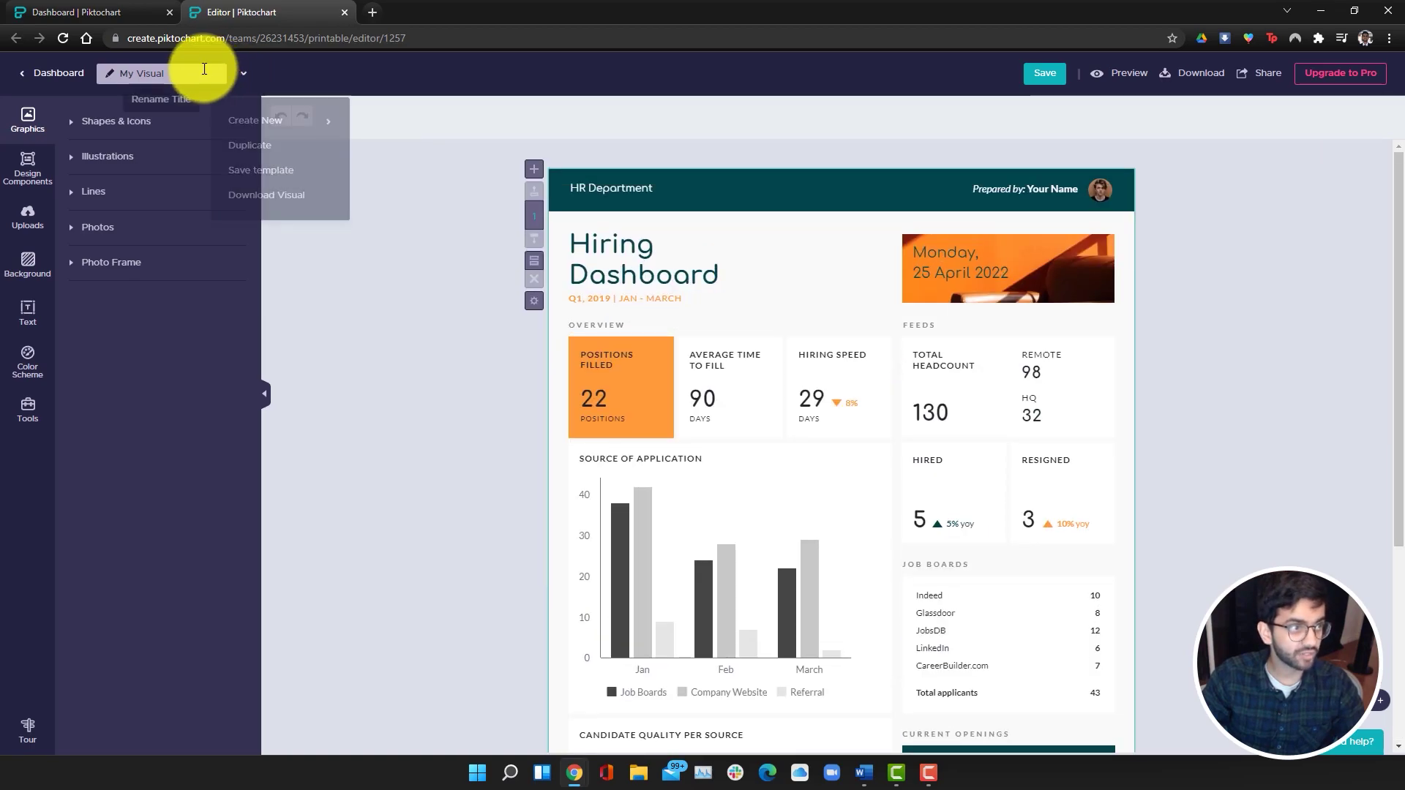
# Step: Rename the visual to 'Sponsorship Page' and save it
pyautogui.click(202, 72)
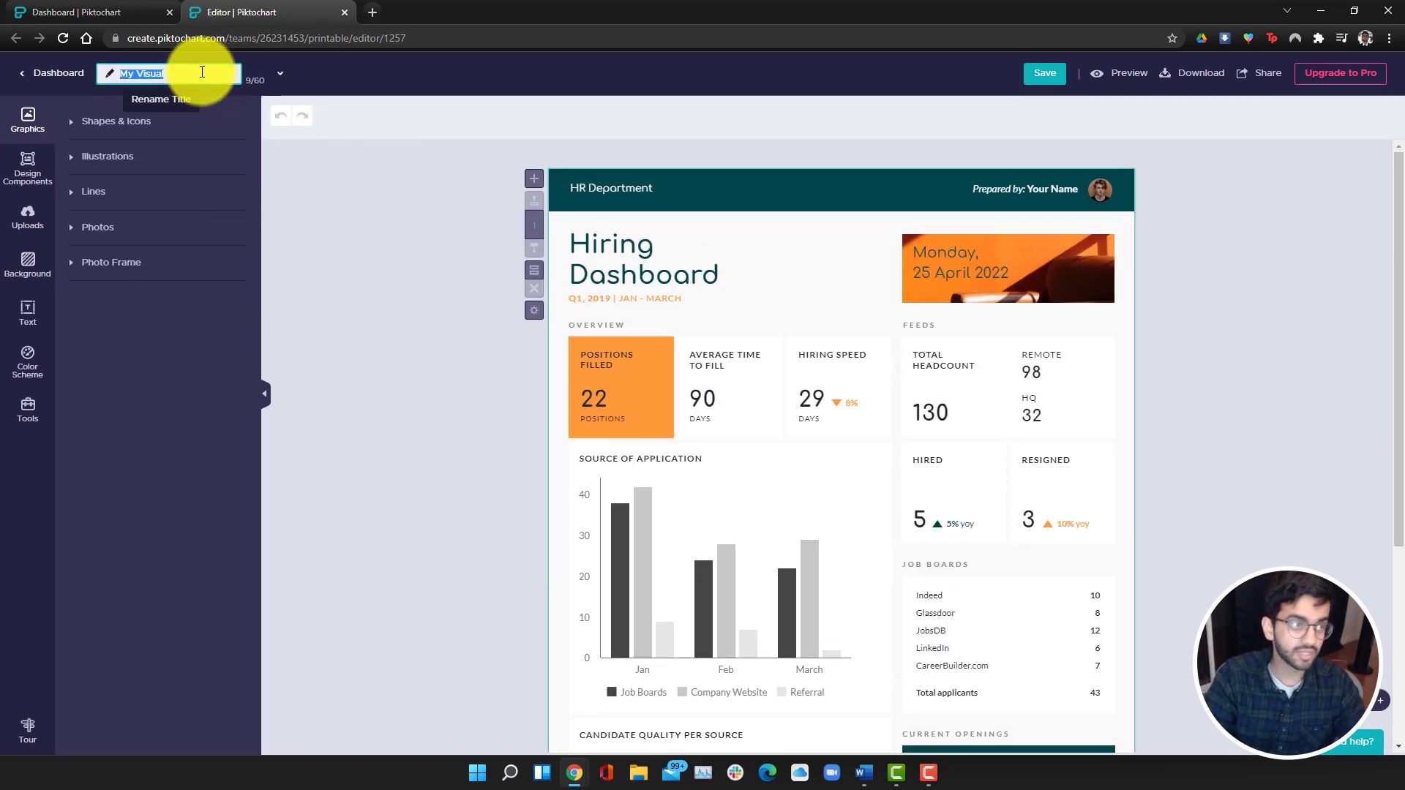
pyautogui.write('Sponsorship Page')
pyautogui.click(1047, 72)
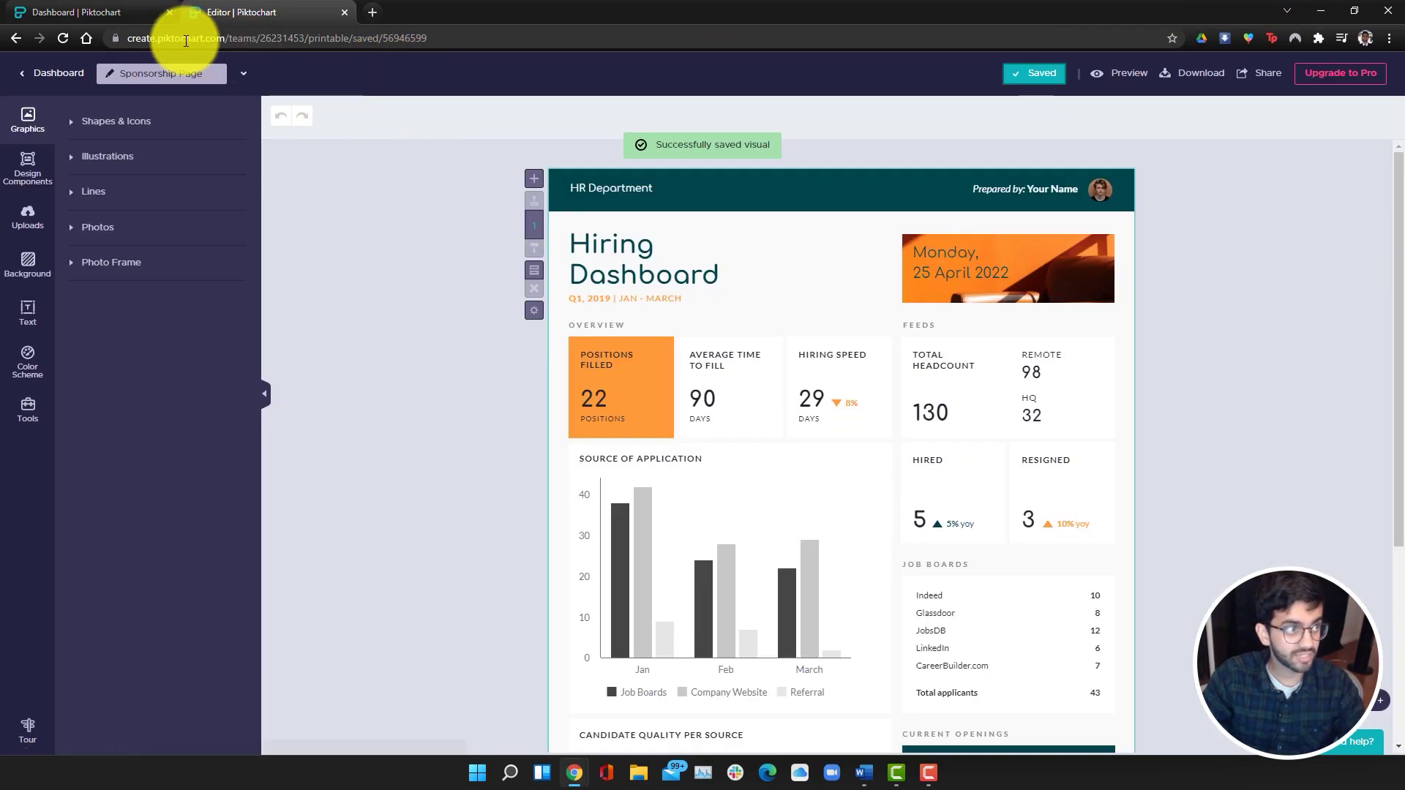
# Step: Return to the workspace dashboard, where the Sponsorship Page card is listed
pyautogui.click(114, 16)
pyautogui.click(216, 35)
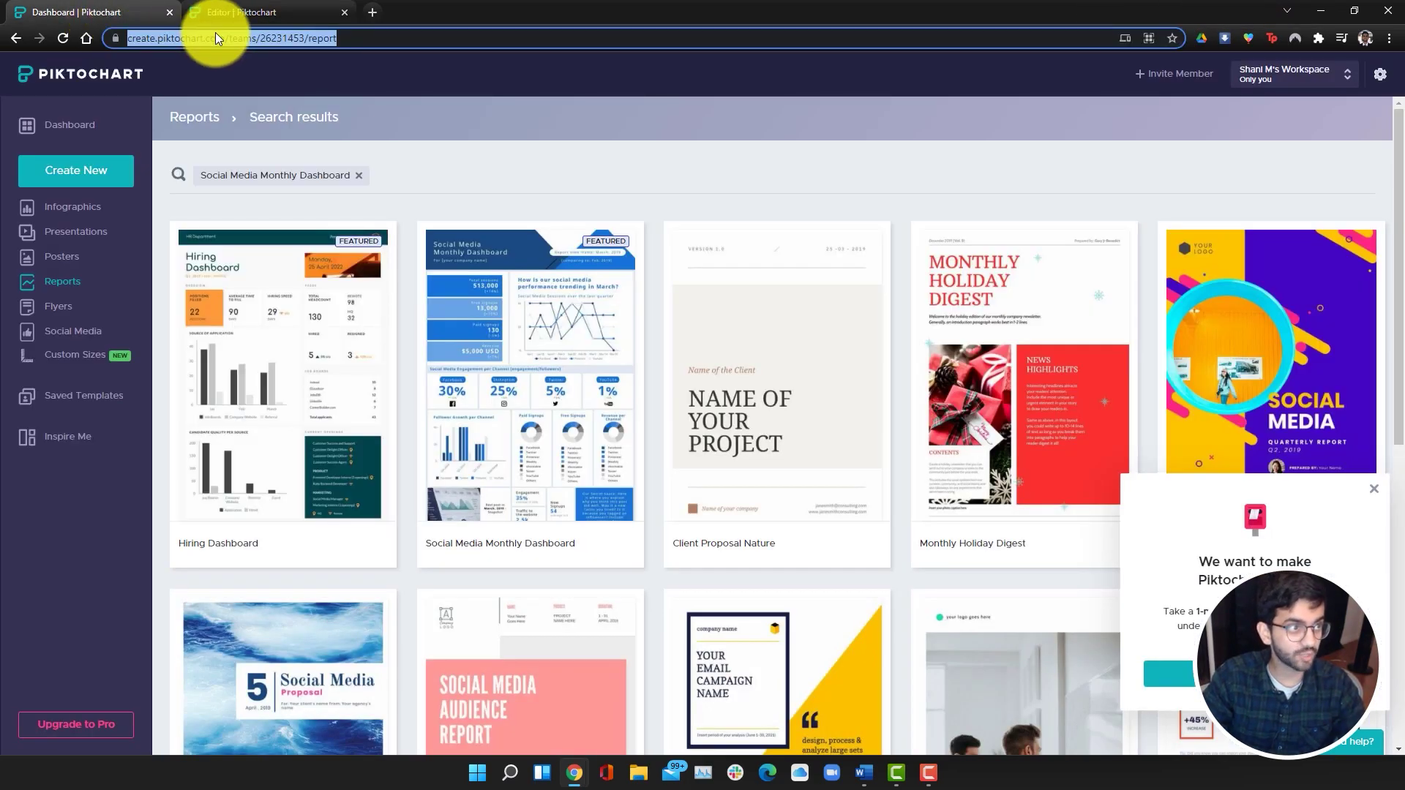
pyautogui.press('Return')
pyautogui.click(81, 126)
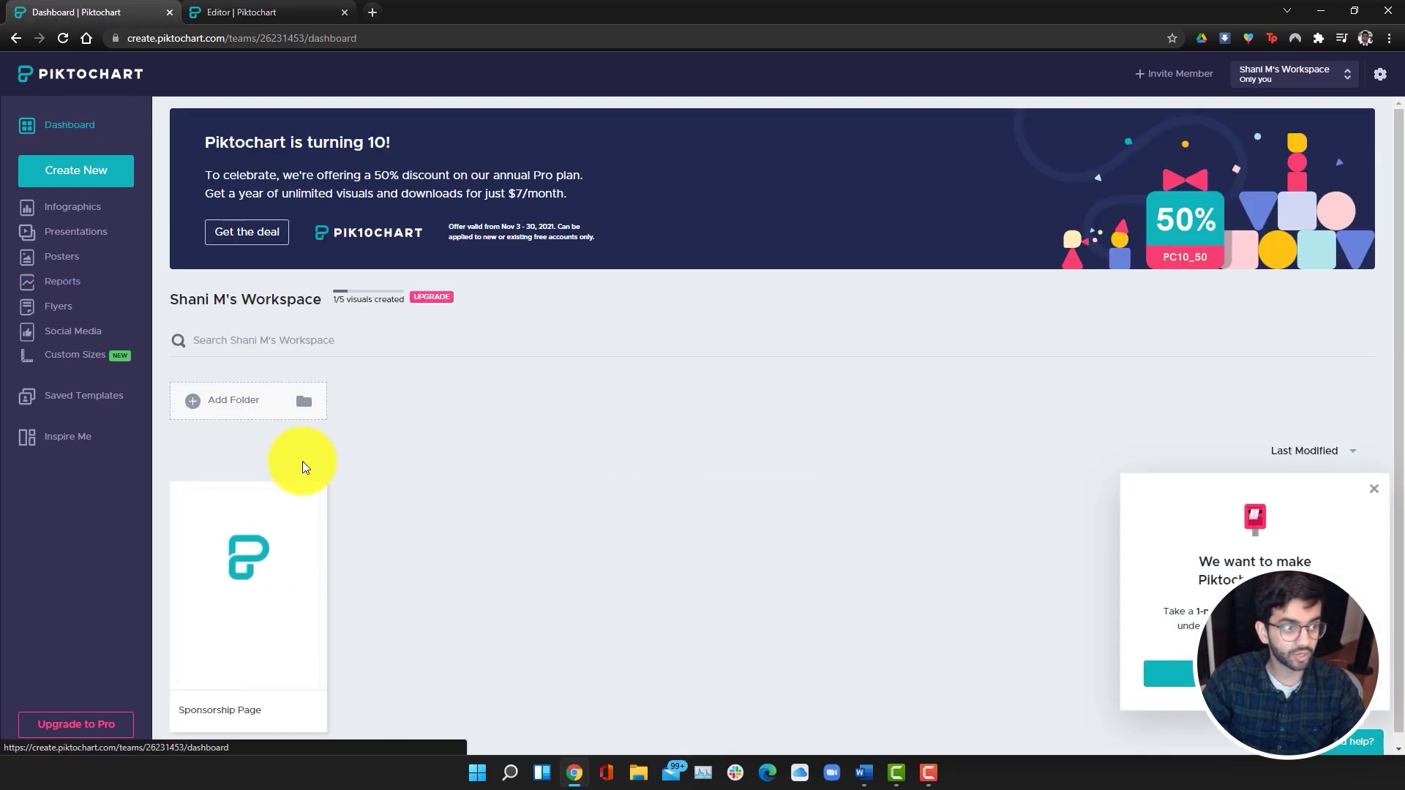
pyautogui.moveTo(245, 552)
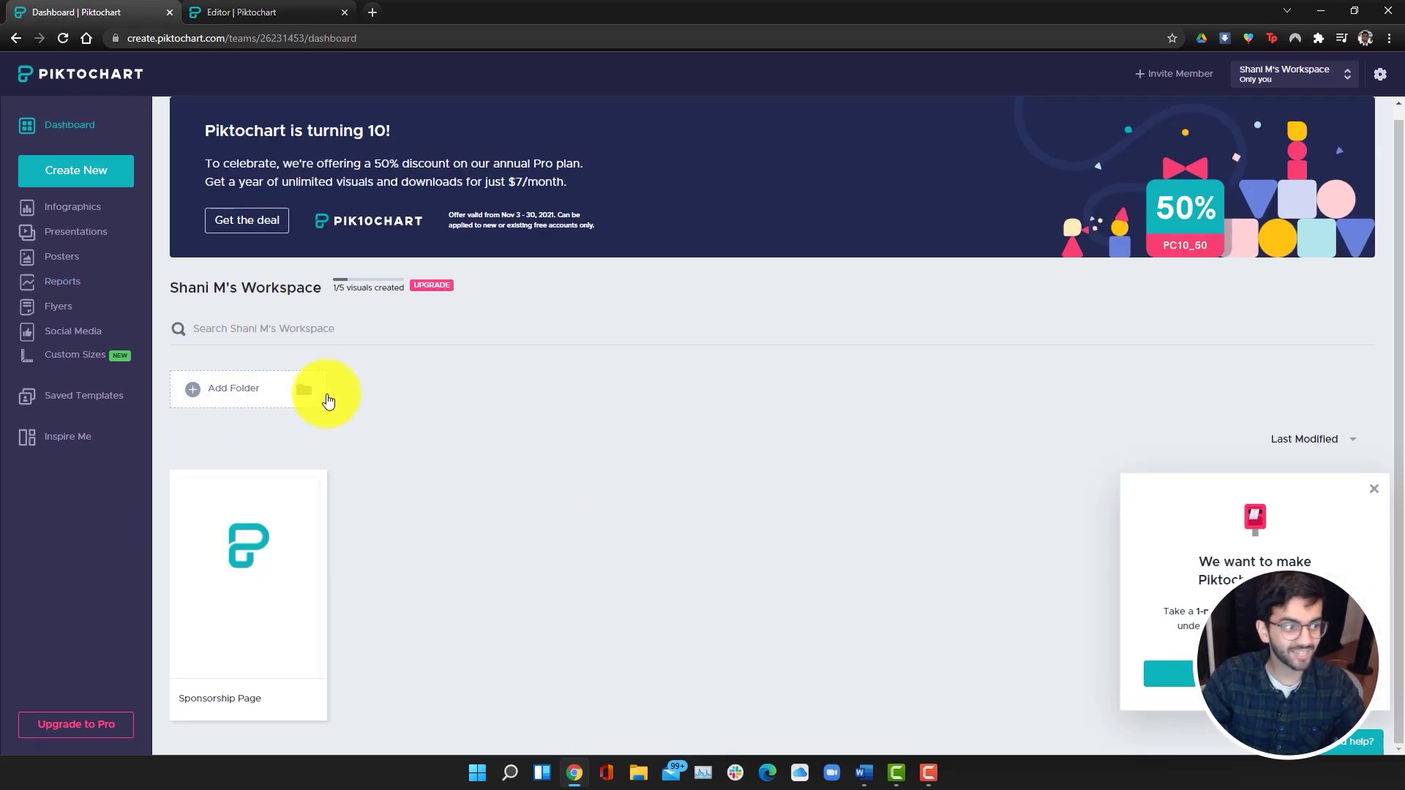
# Step: Back in the editor, search Shapes & Icons for 'computer', then clear the search
pyautogui.click(229, 11)
pyautogui.scroll(-5, 1076, 408)
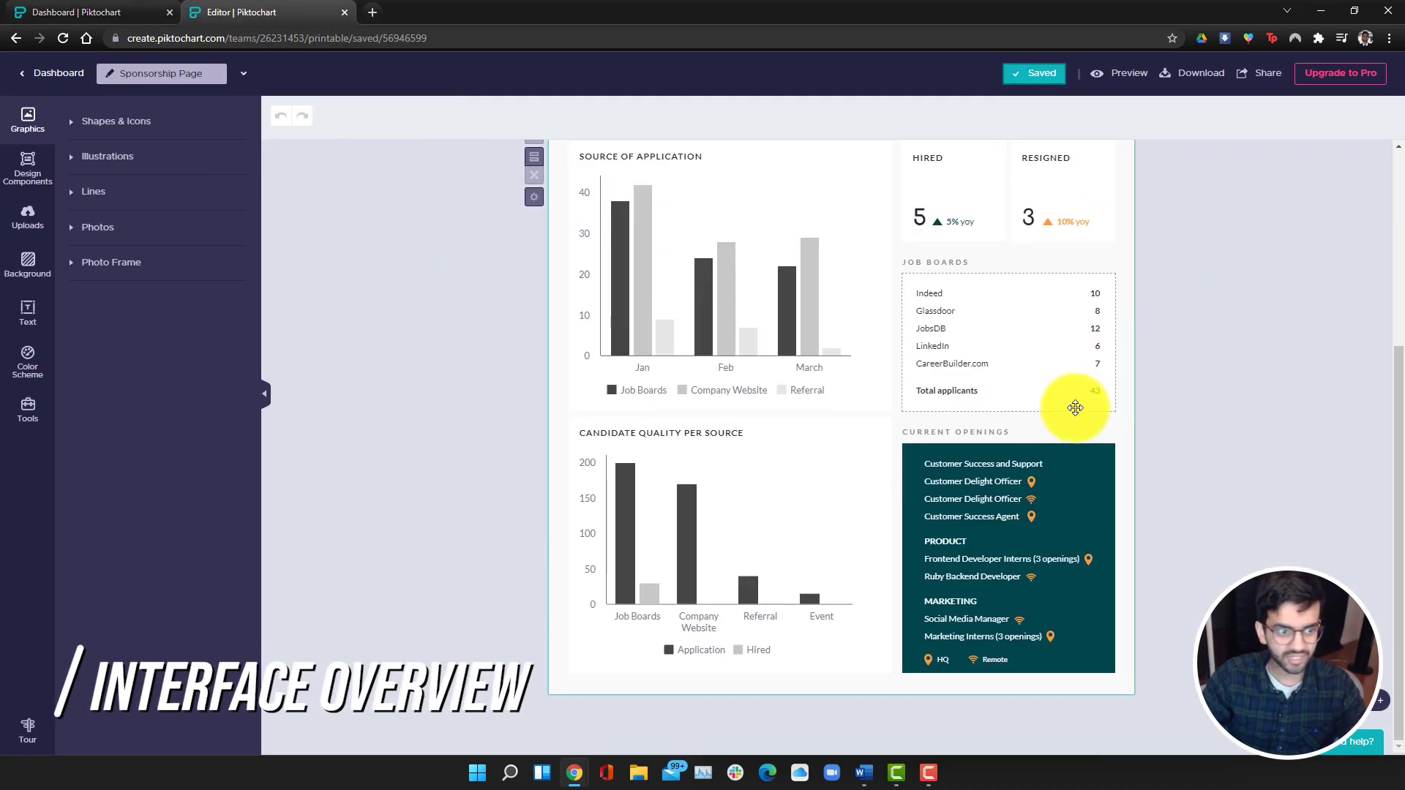
pyautogui.scroll(4, 1280, 468)
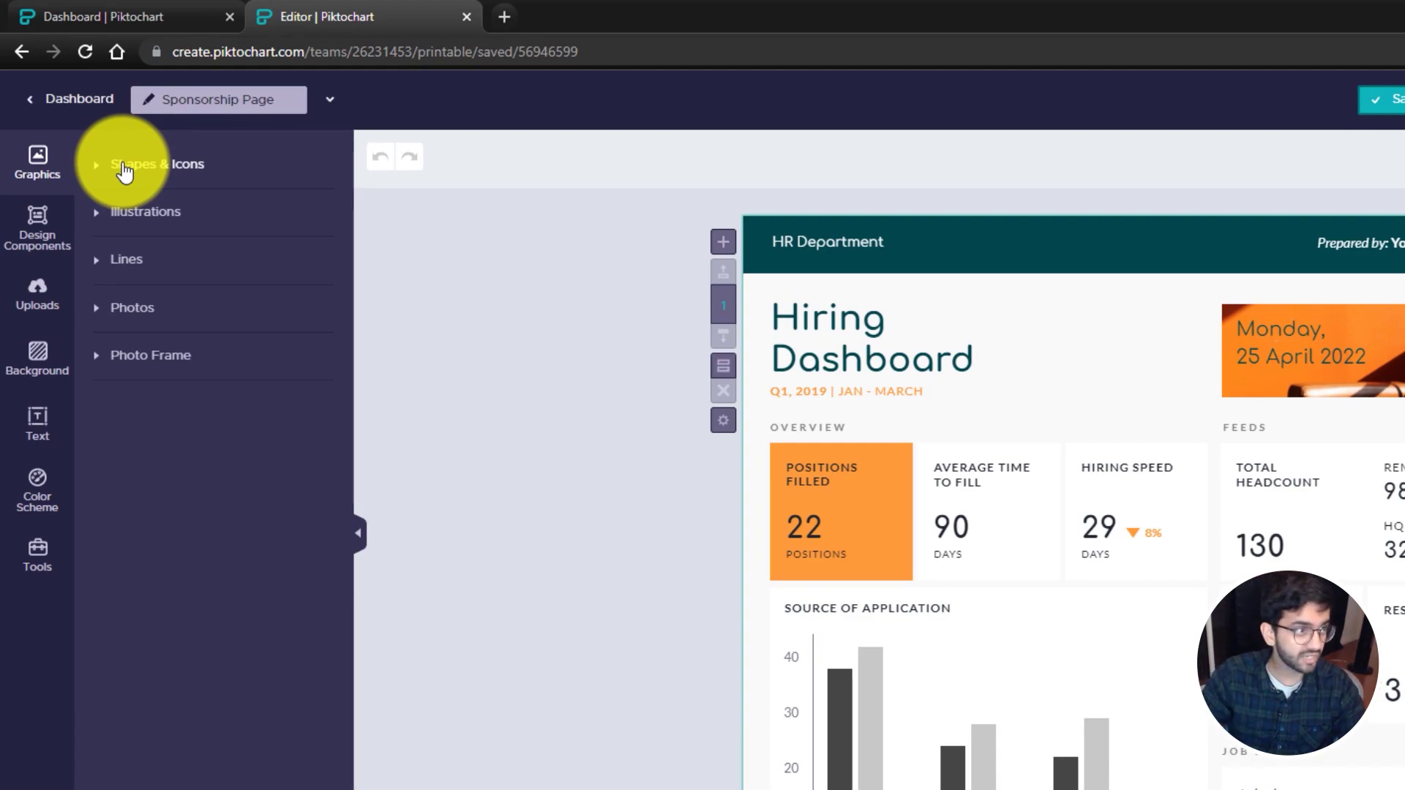
pyautogui.click(192, 169)
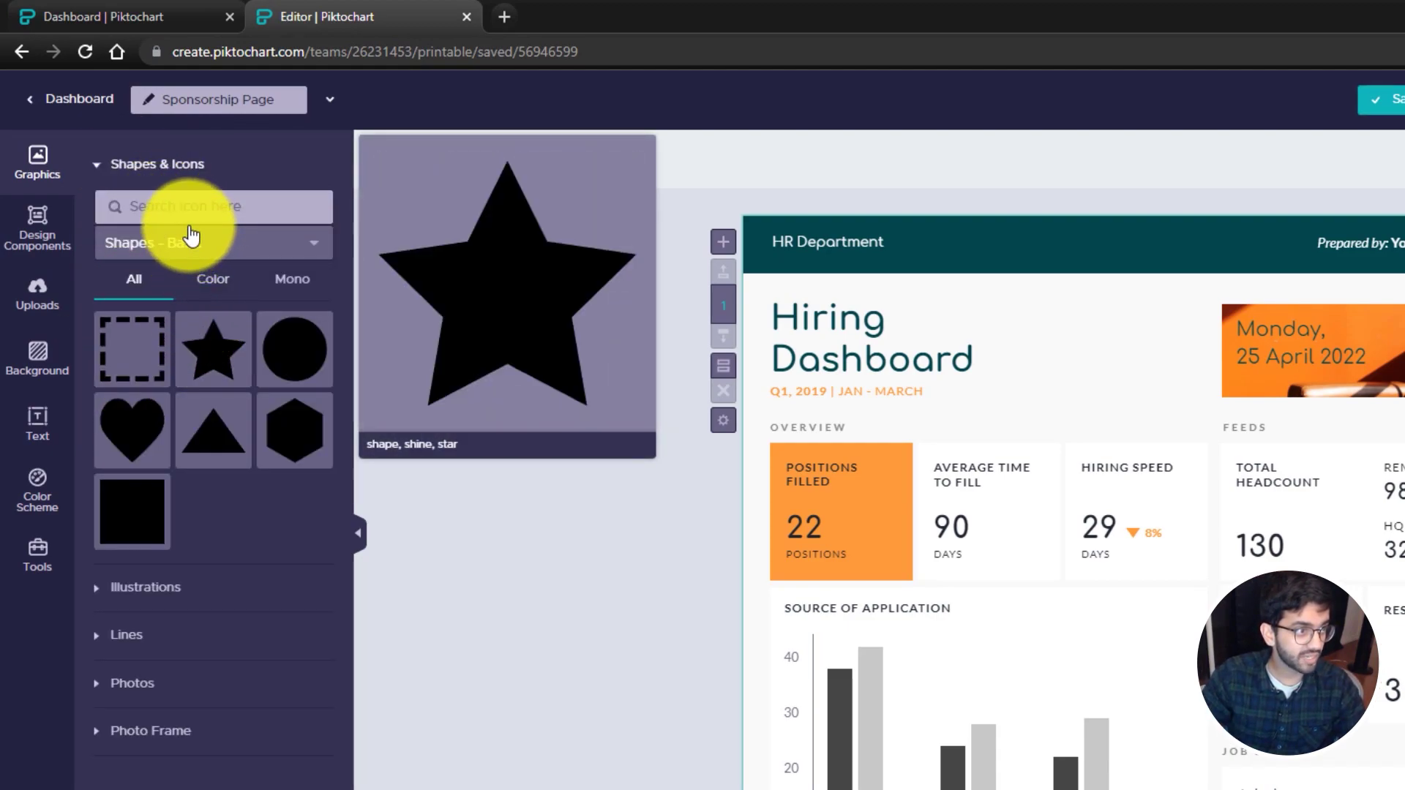
pyautogui.click(185, 208)
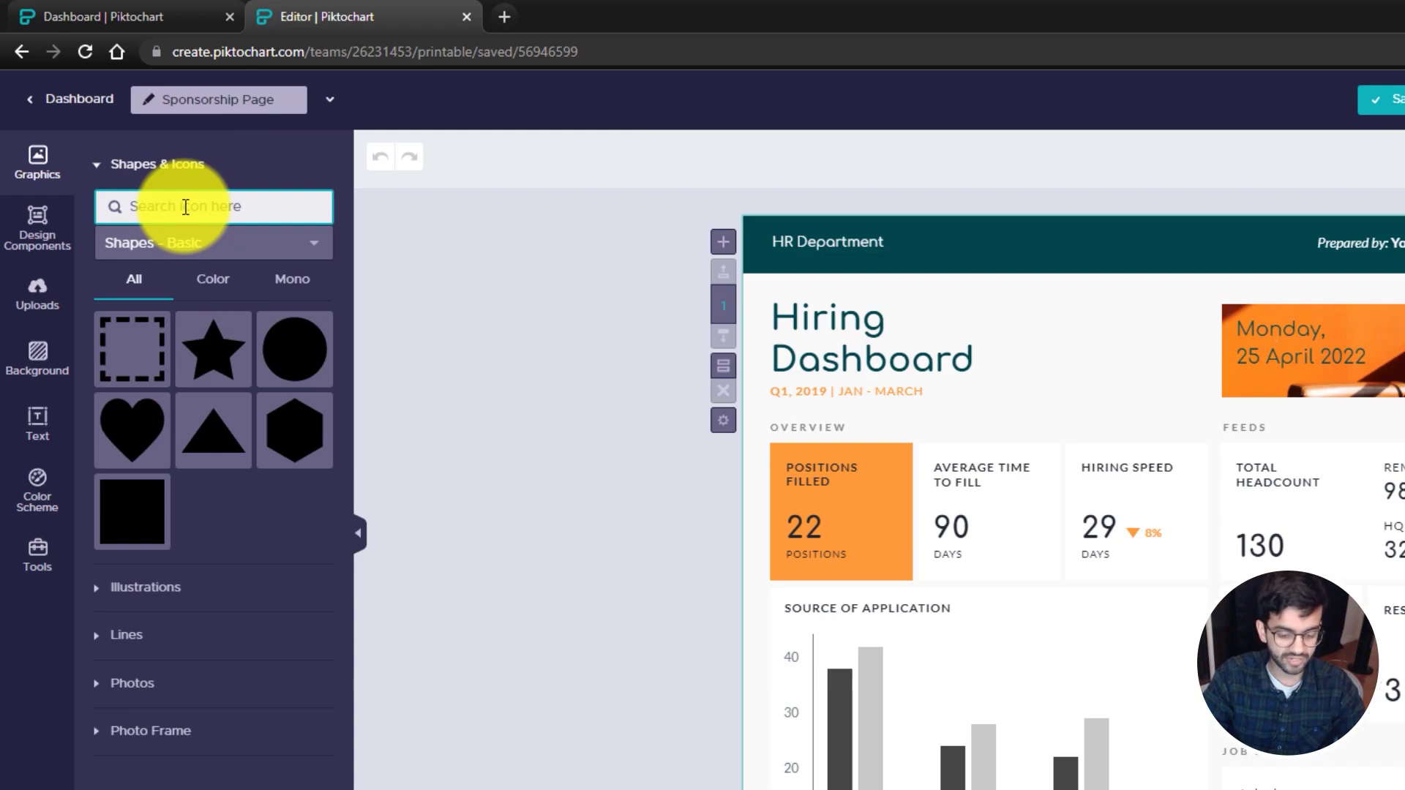
pyautogui.write('computer')
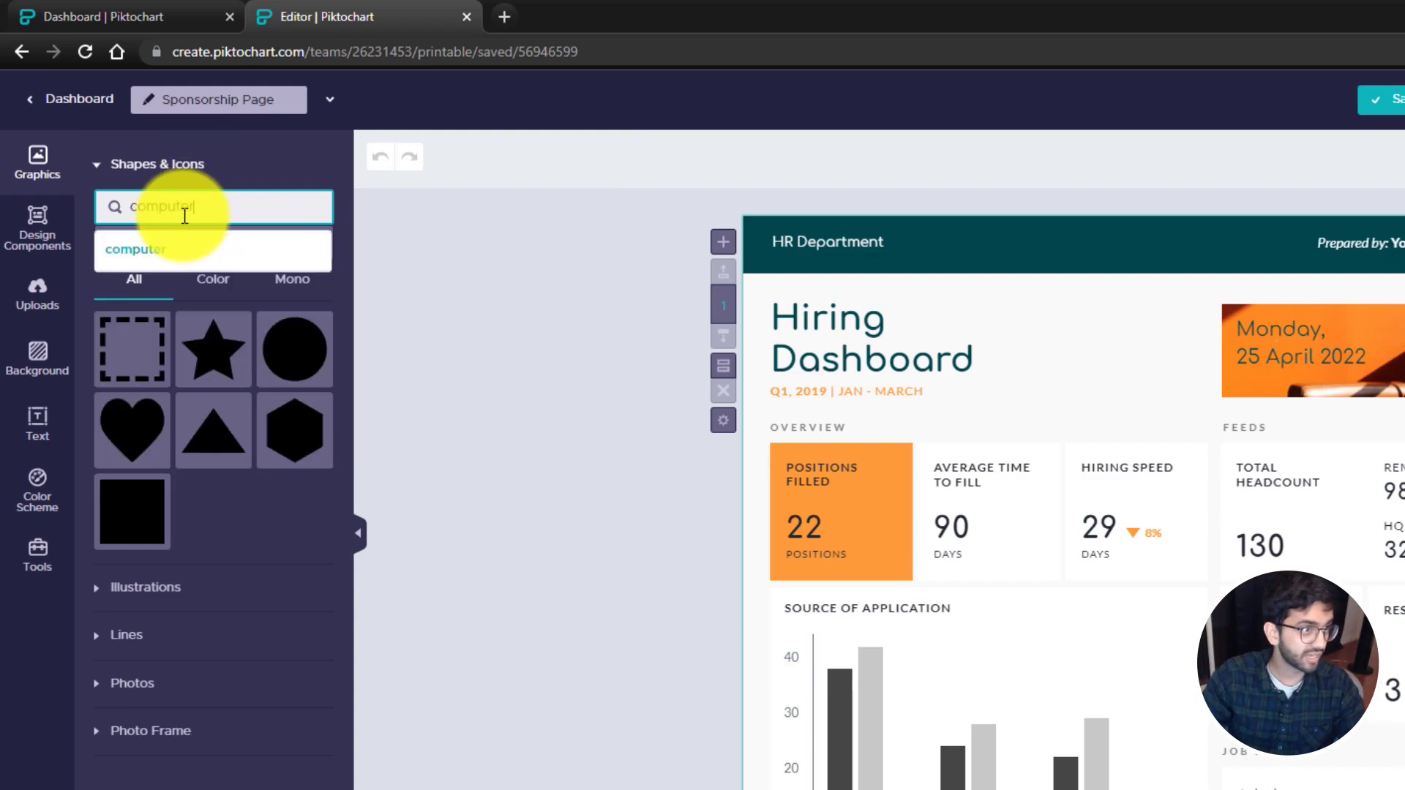
pyautogui.click(183, 243)
pyautogui.scroll(-3, 249, 578)
pyautogui.scroll(3, 235, 580)
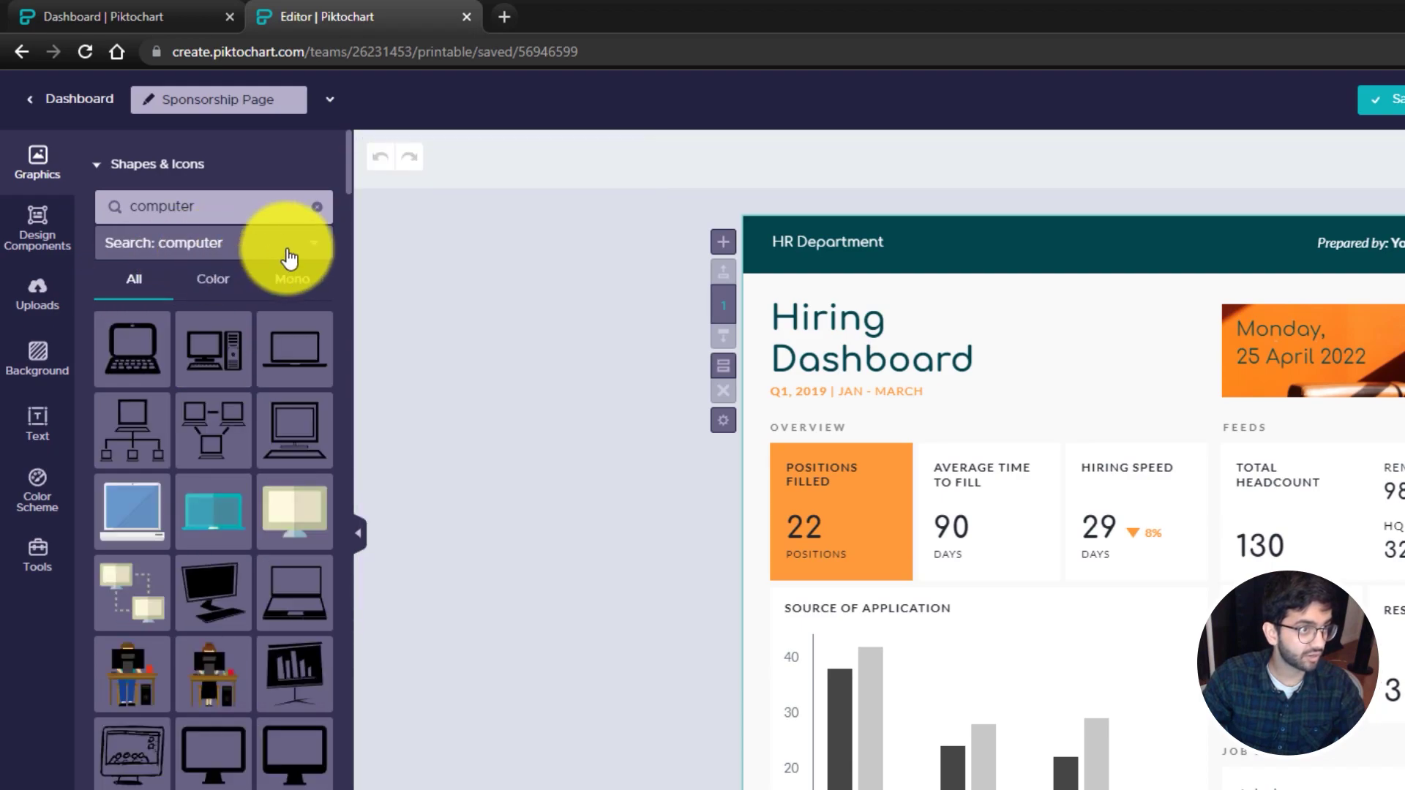
pyautogui.click(322, 211)
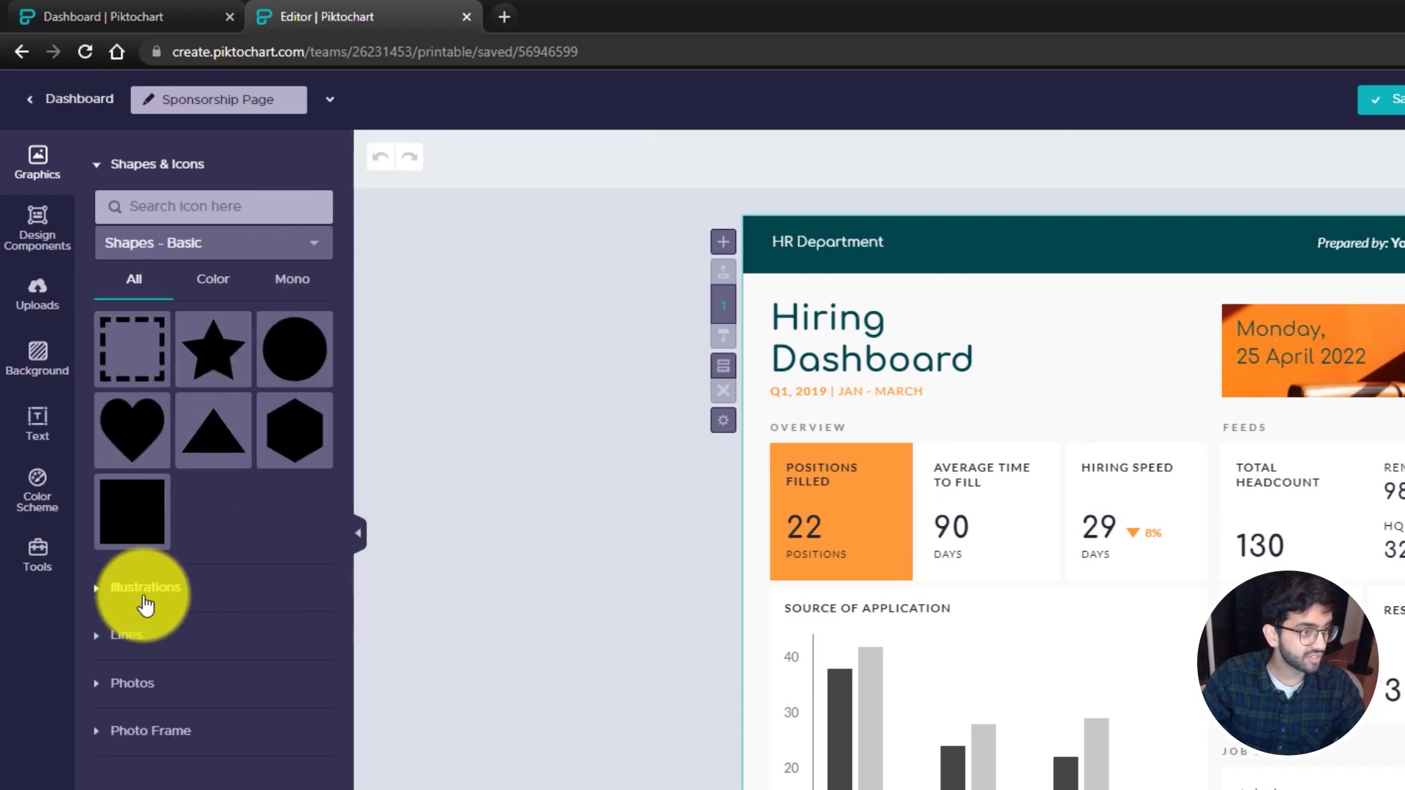
# Step: Browse the Illustrations and Lines libraries without adding anything
pyautogui.click(142, 587)
pyautogui.scroll(-15, 226, 407)
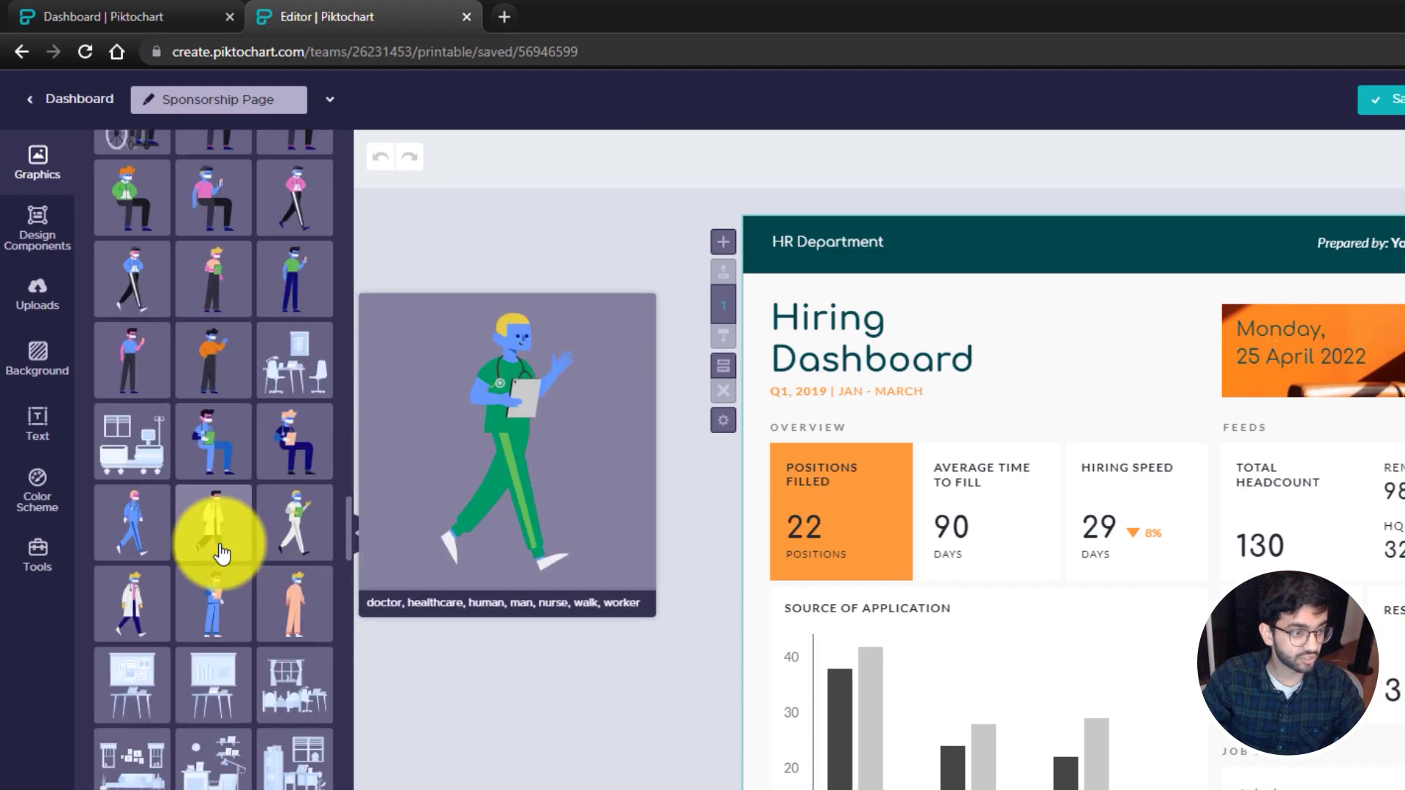
pyautogui.scroll(15, 213, 541)
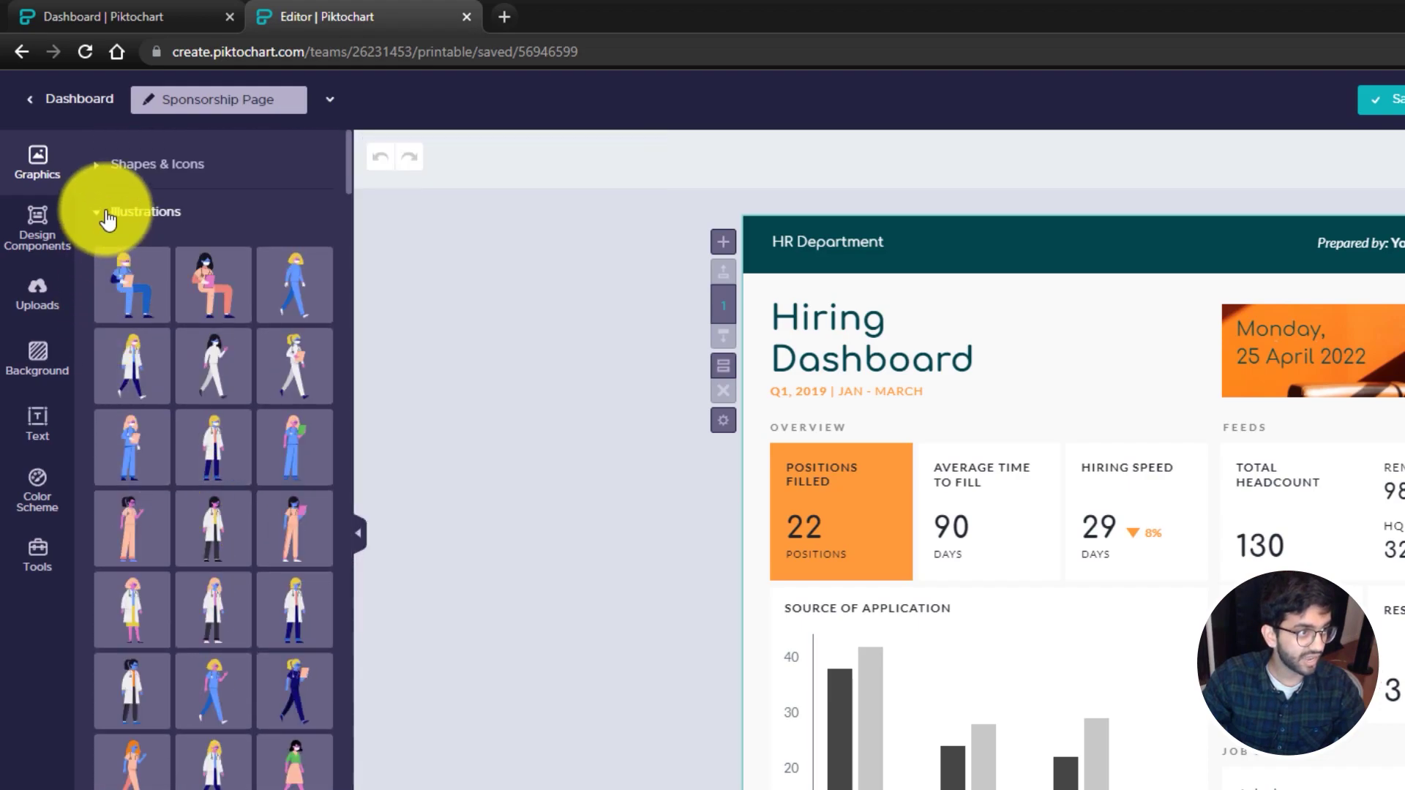
pyautogui.click(110, 214)
pyautogui.click(108, 259)
pyautogui.click(103, 267)
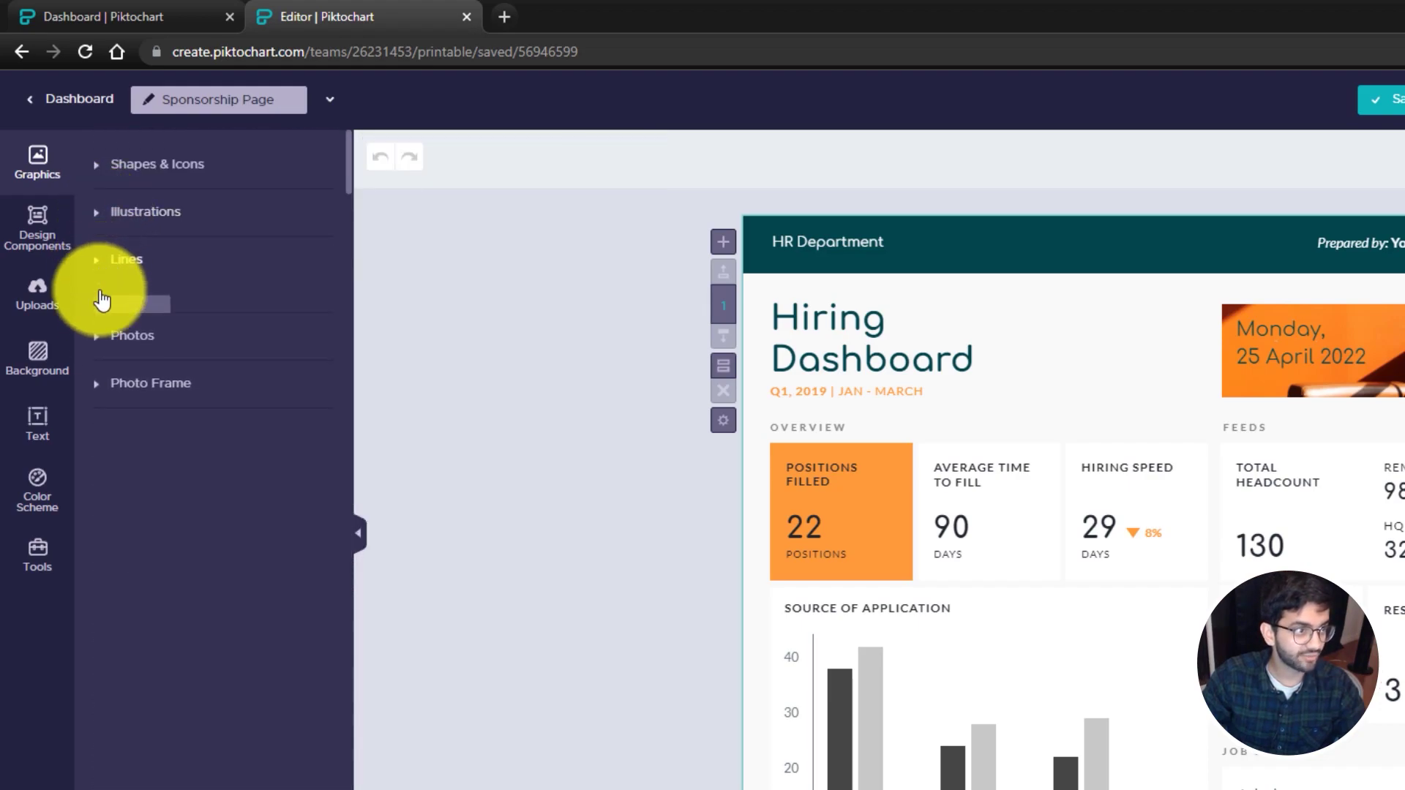
# Step: Search stock photos for 'camera', add one to the page, then delete it
pyautogui.click(103, 311)
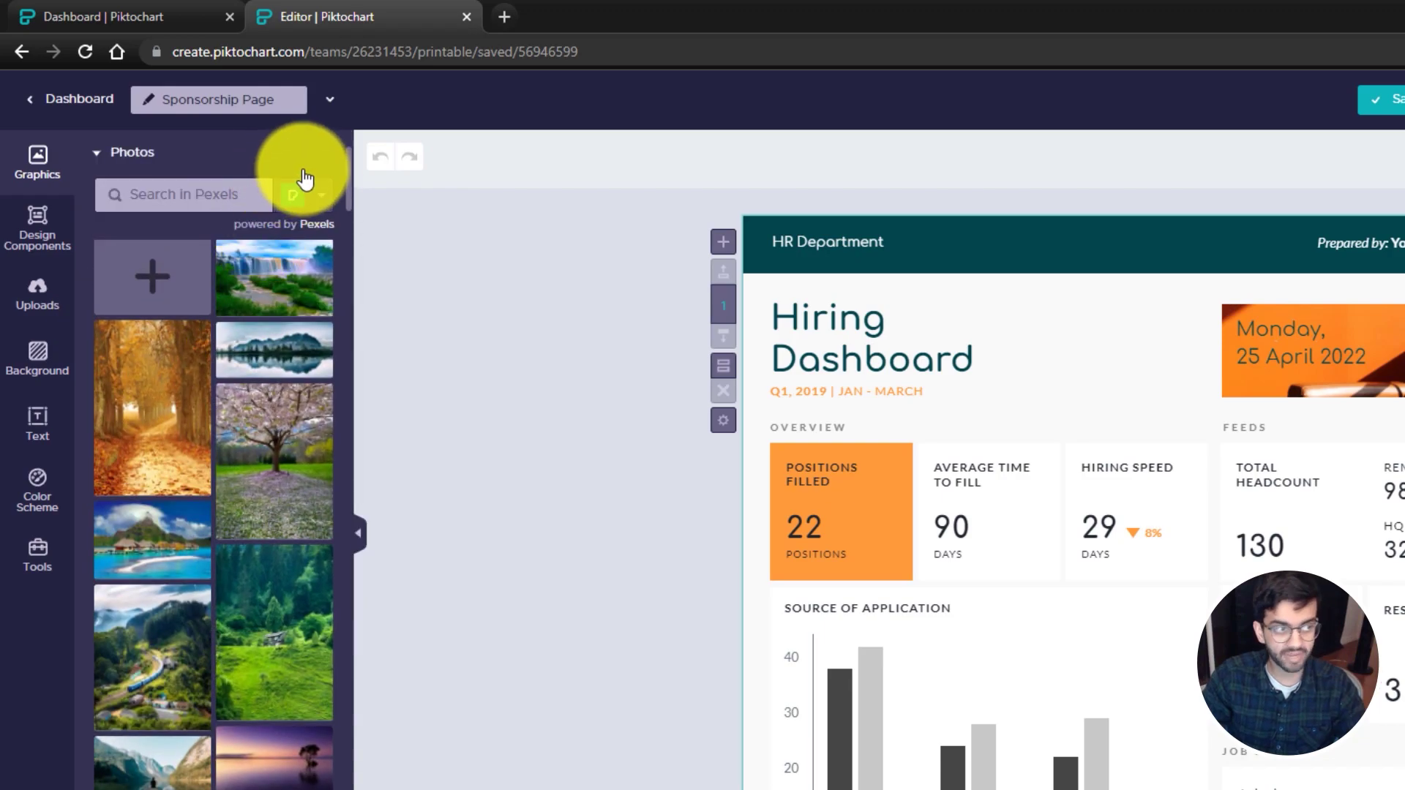
pyautogui.click(238, 192)
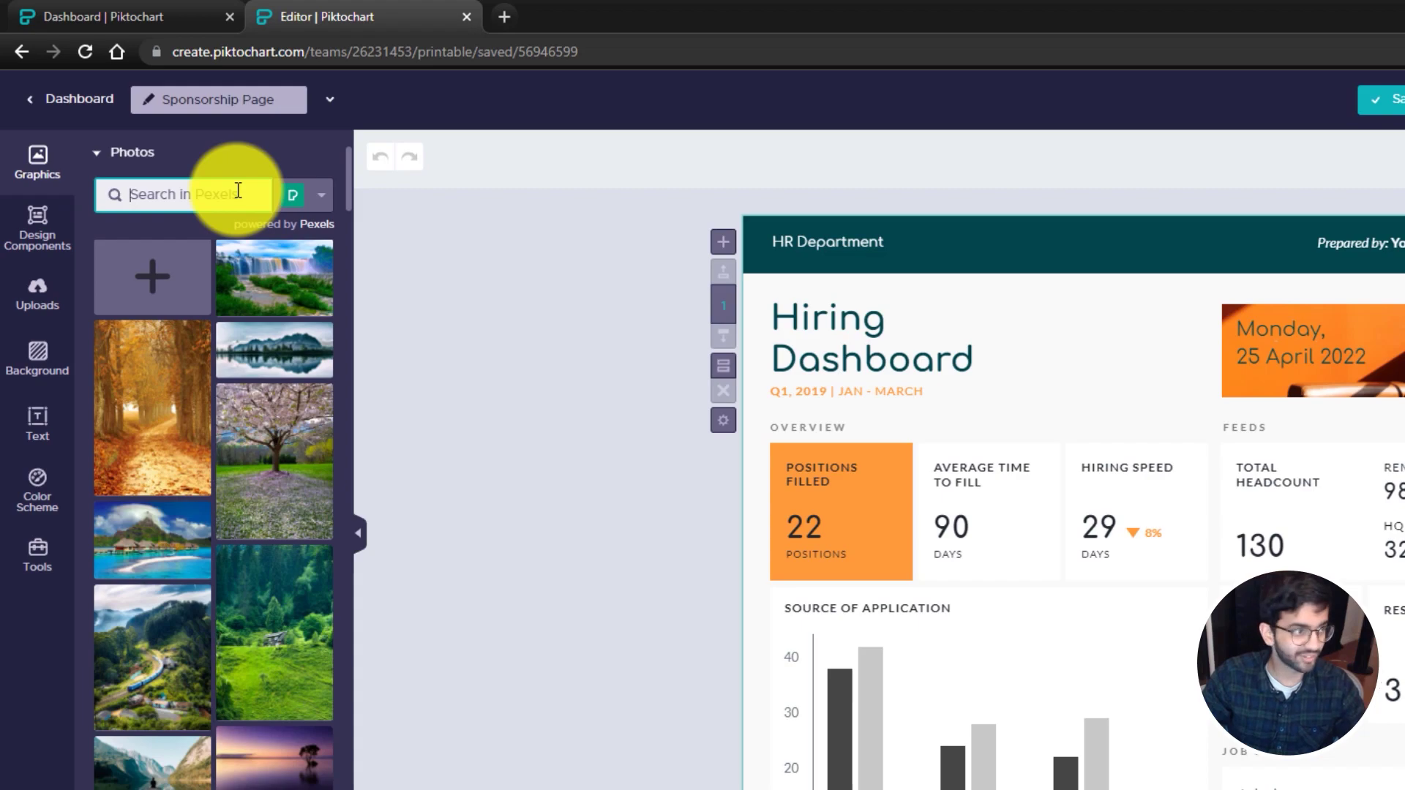
pyautogui.write('camerqa')
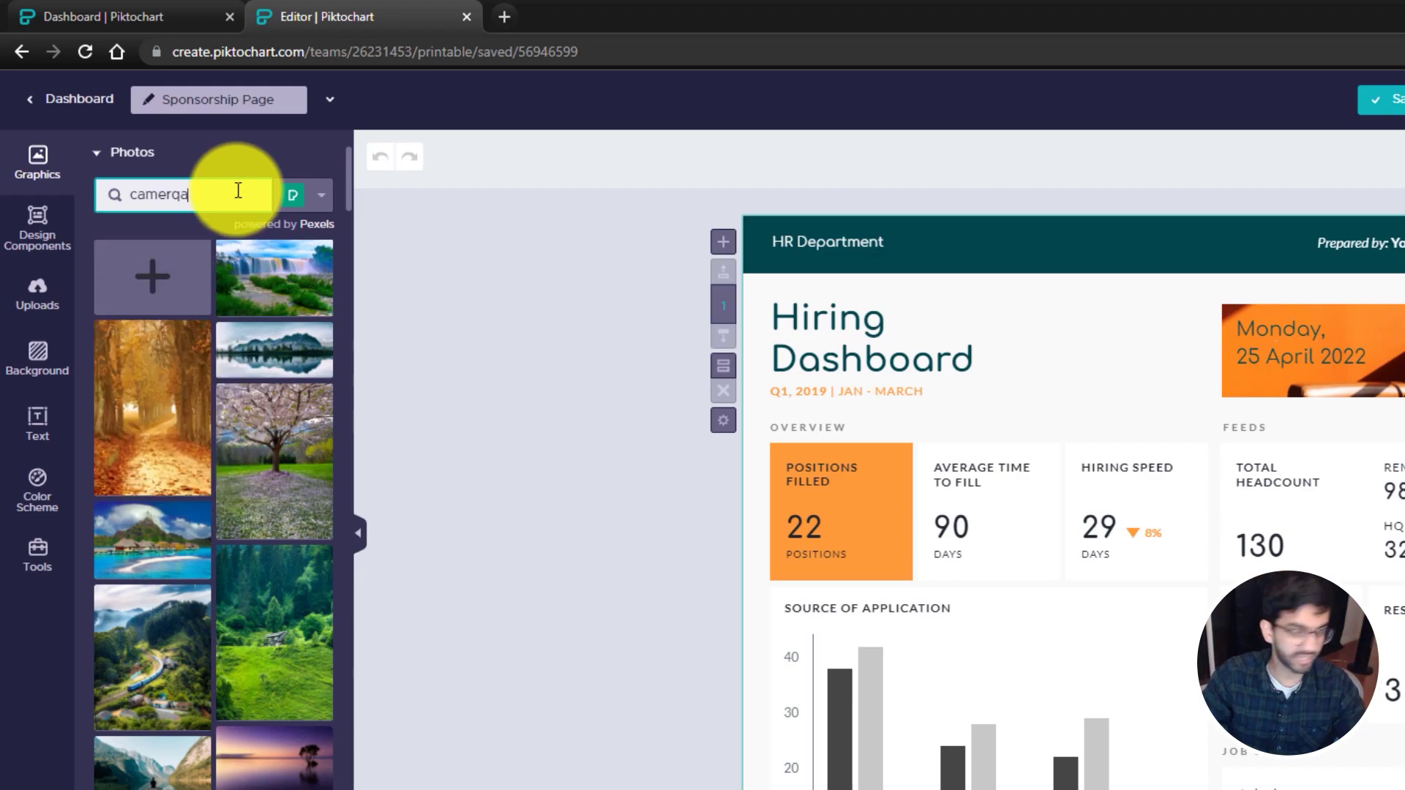
pyautogui.press('BackSpace')
pyautogui.press('BackSpace')
pyautogui.write('a')
pyautogui.press('Return')
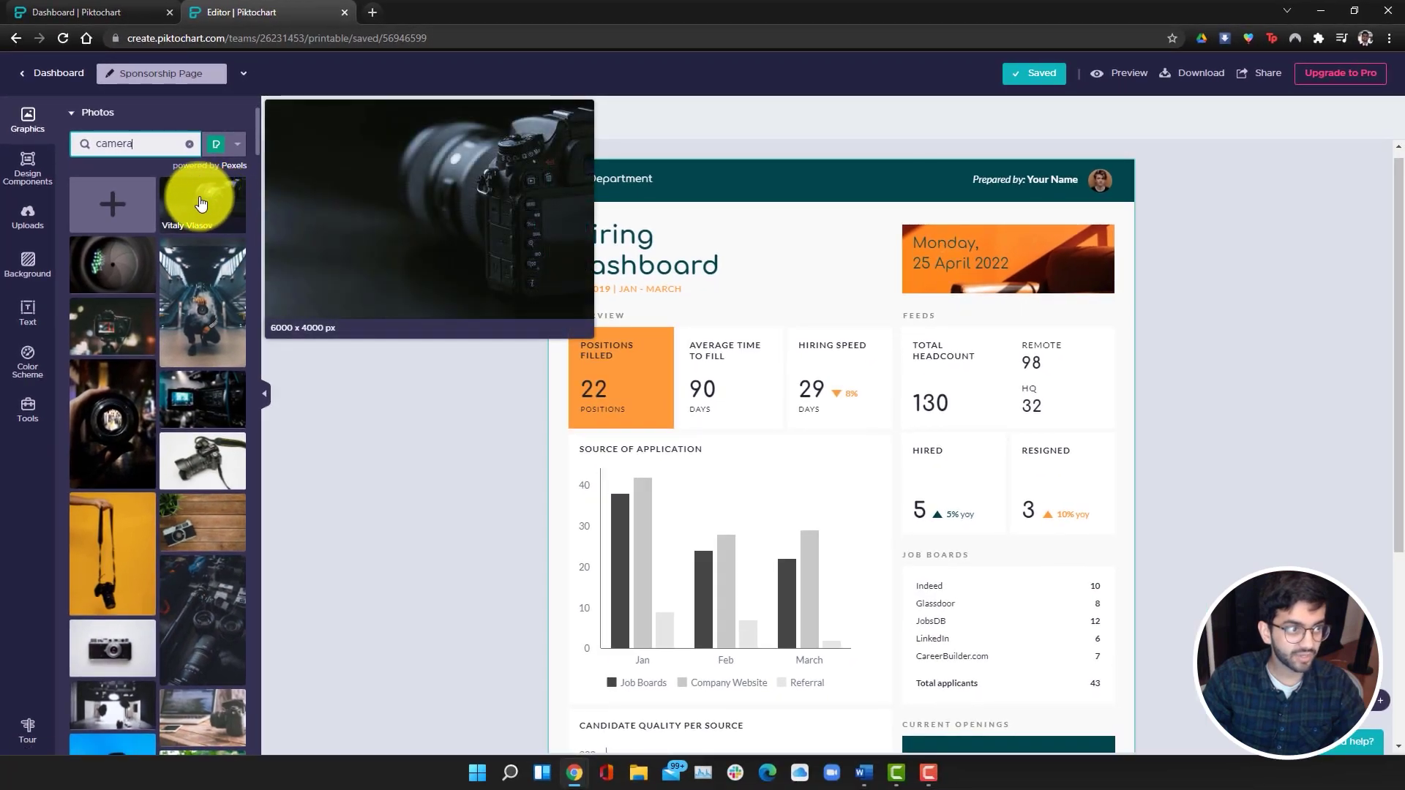
pyautogui.click(240, 224)
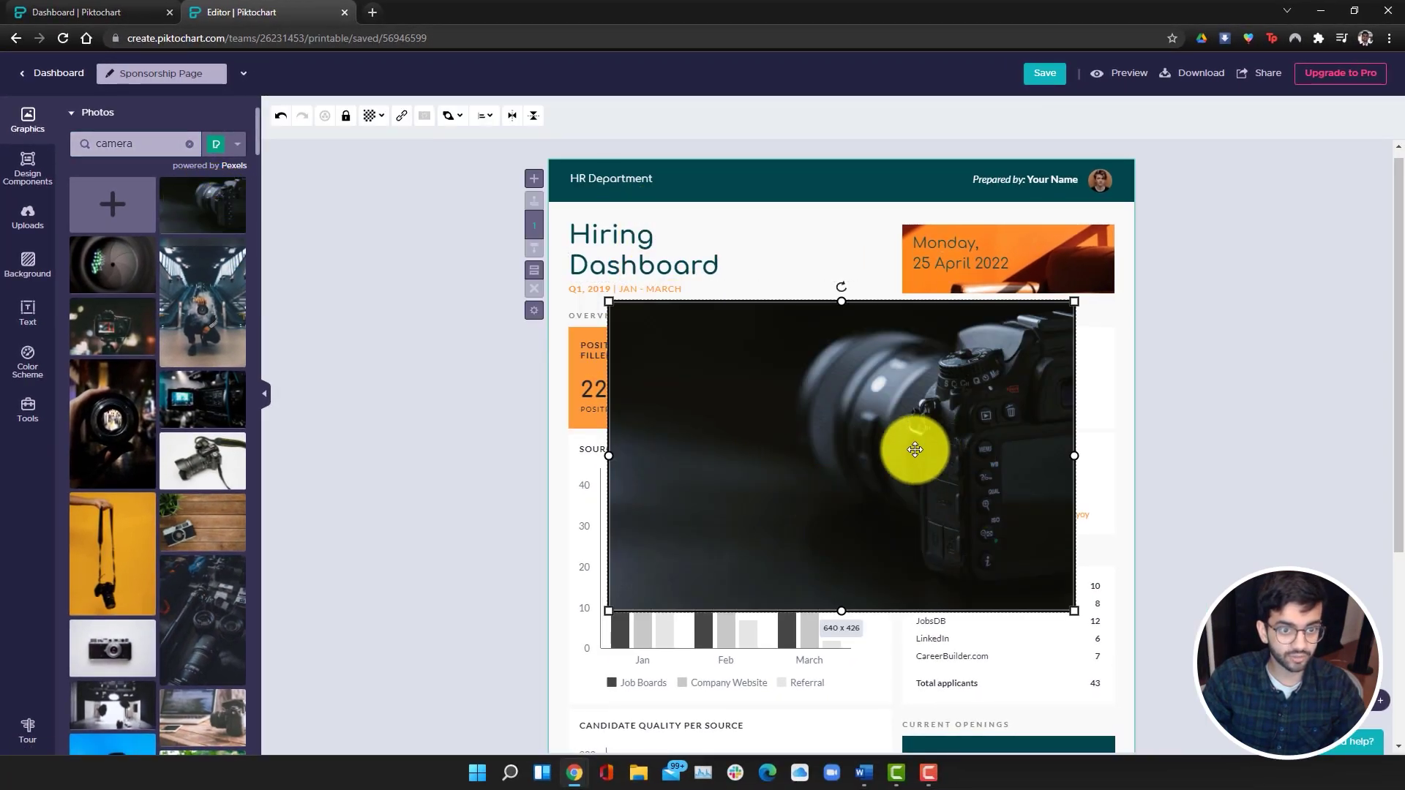
pyautogui.press('Delete')
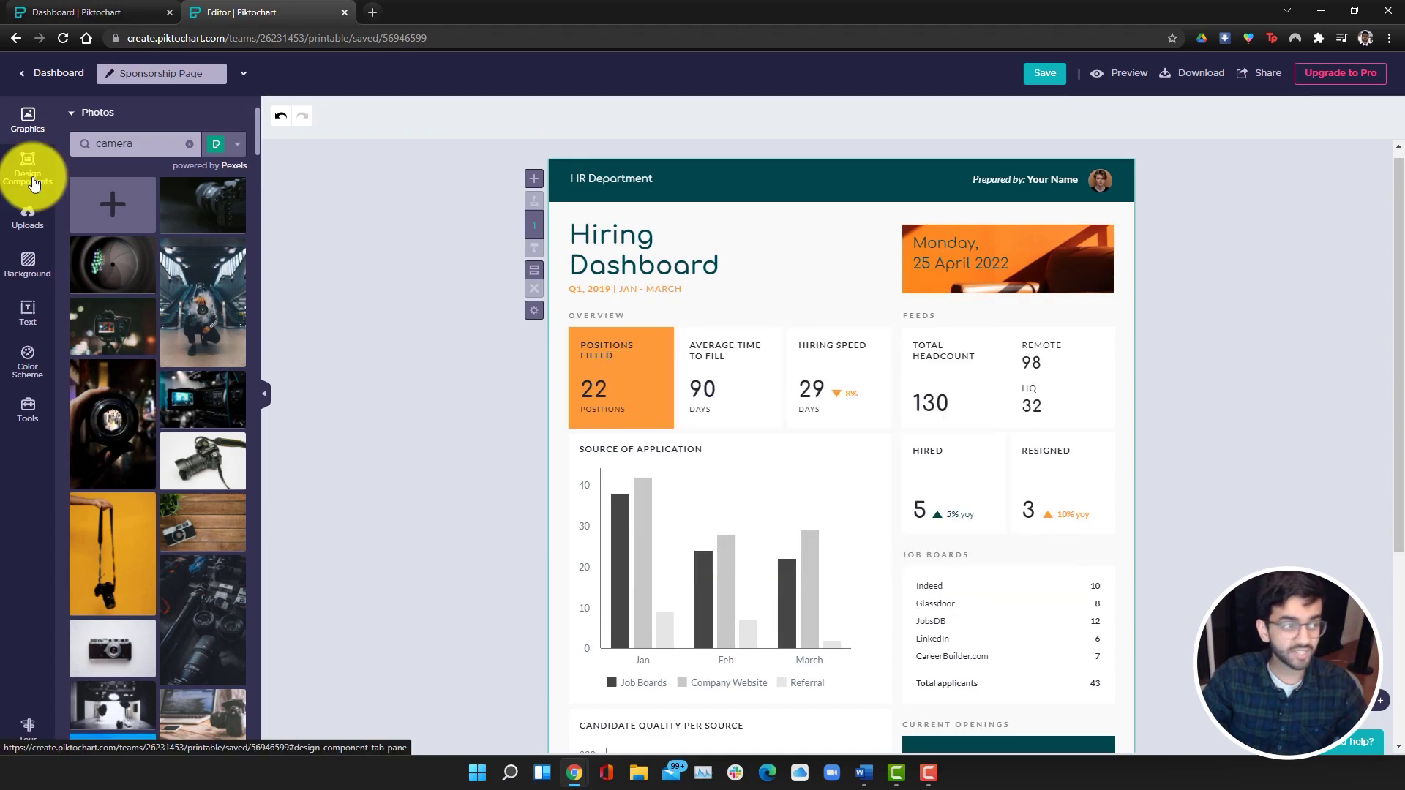
# Step: Browse the Timeline templates in Design Components
pyautogui.click(44, 188)
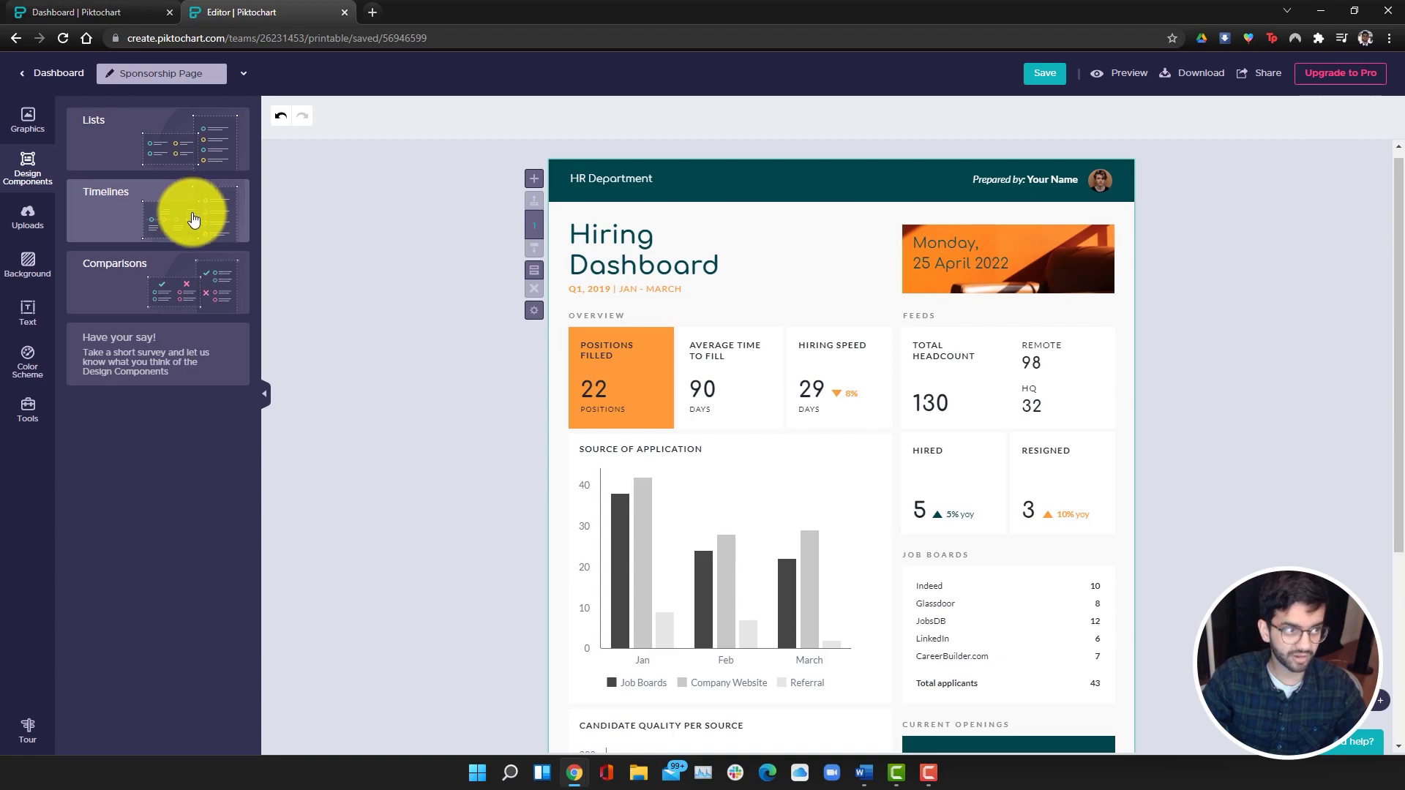
pyautogui.click(137, 231)
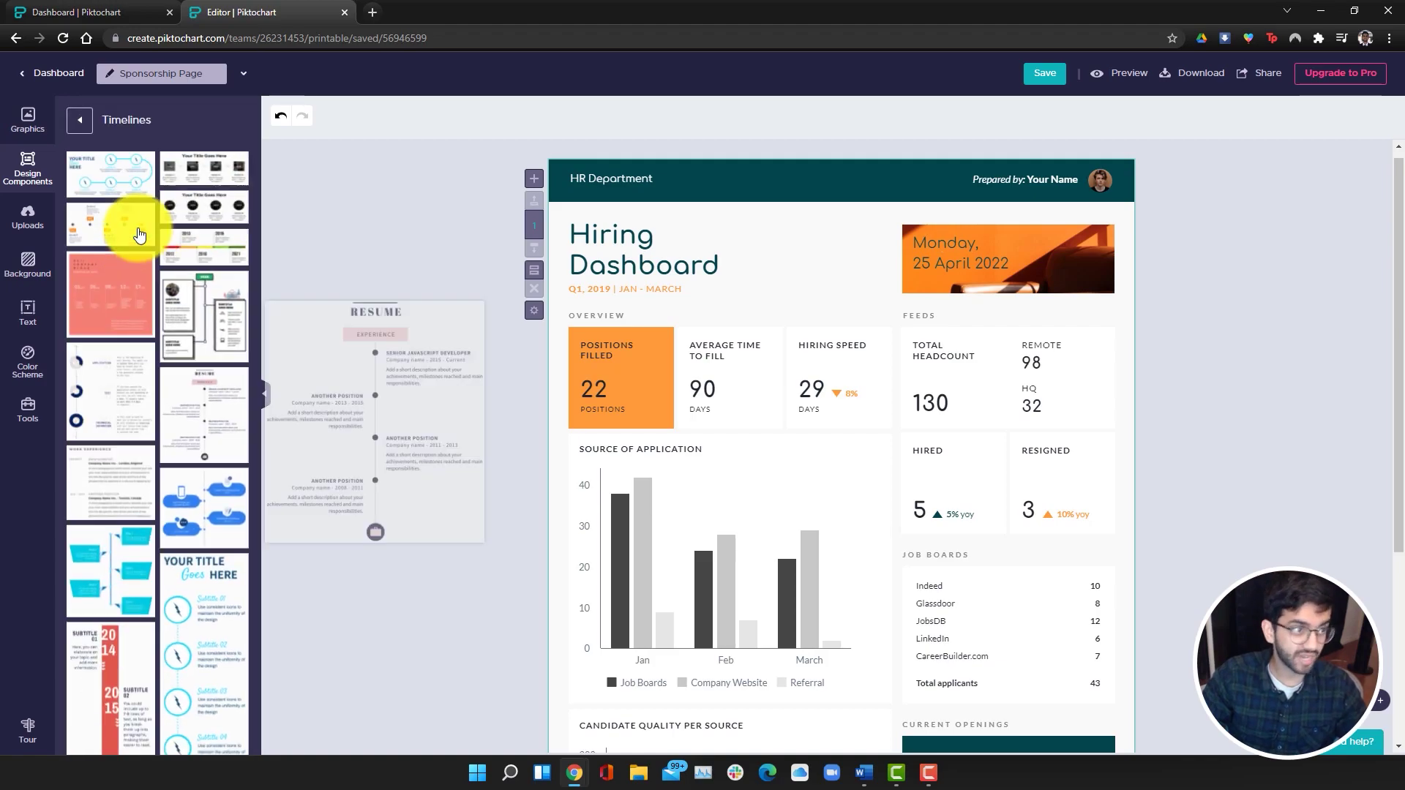
pyautogui.scroll(-3, 223, 498)
pyautogui.scroll(5, 204, 496)
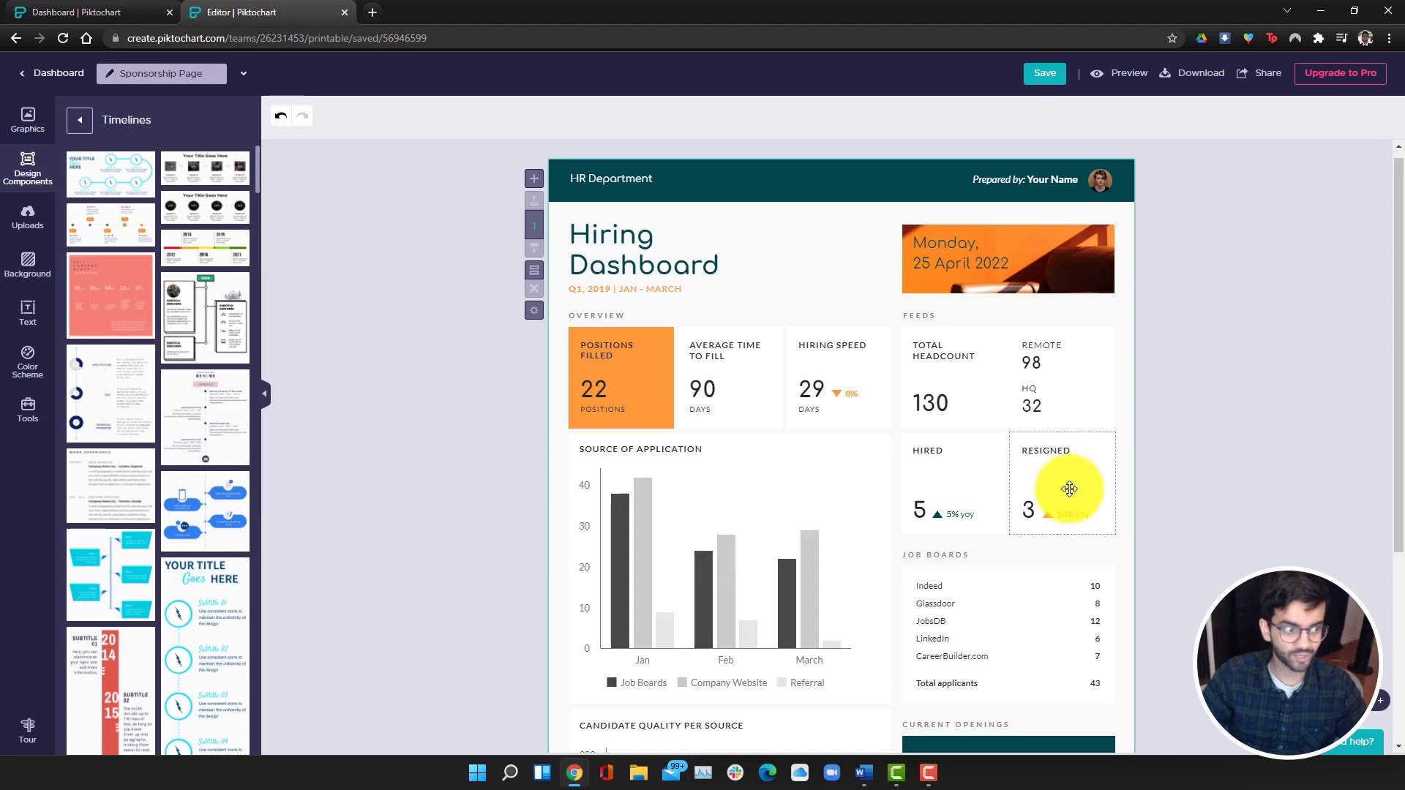
pyautogui.scroll(-4, 1136, 542)
pyautogui.scroll(4, 1136, 542)
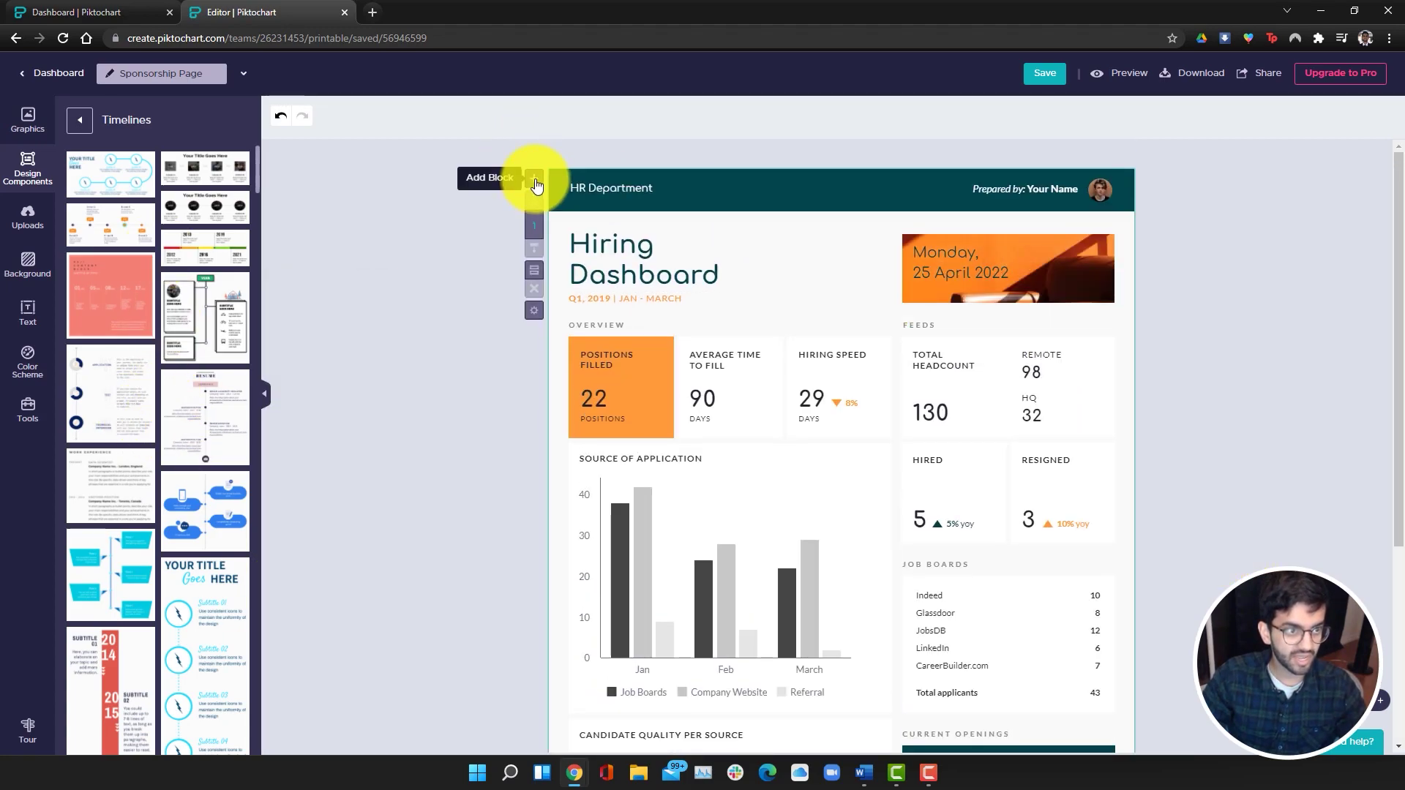
# Step: Add a blank block, insert the orange five-event timeline, and move it higher
pyautogui.click(536, 183)
pyautogui.scroll(-4, 204, 428)
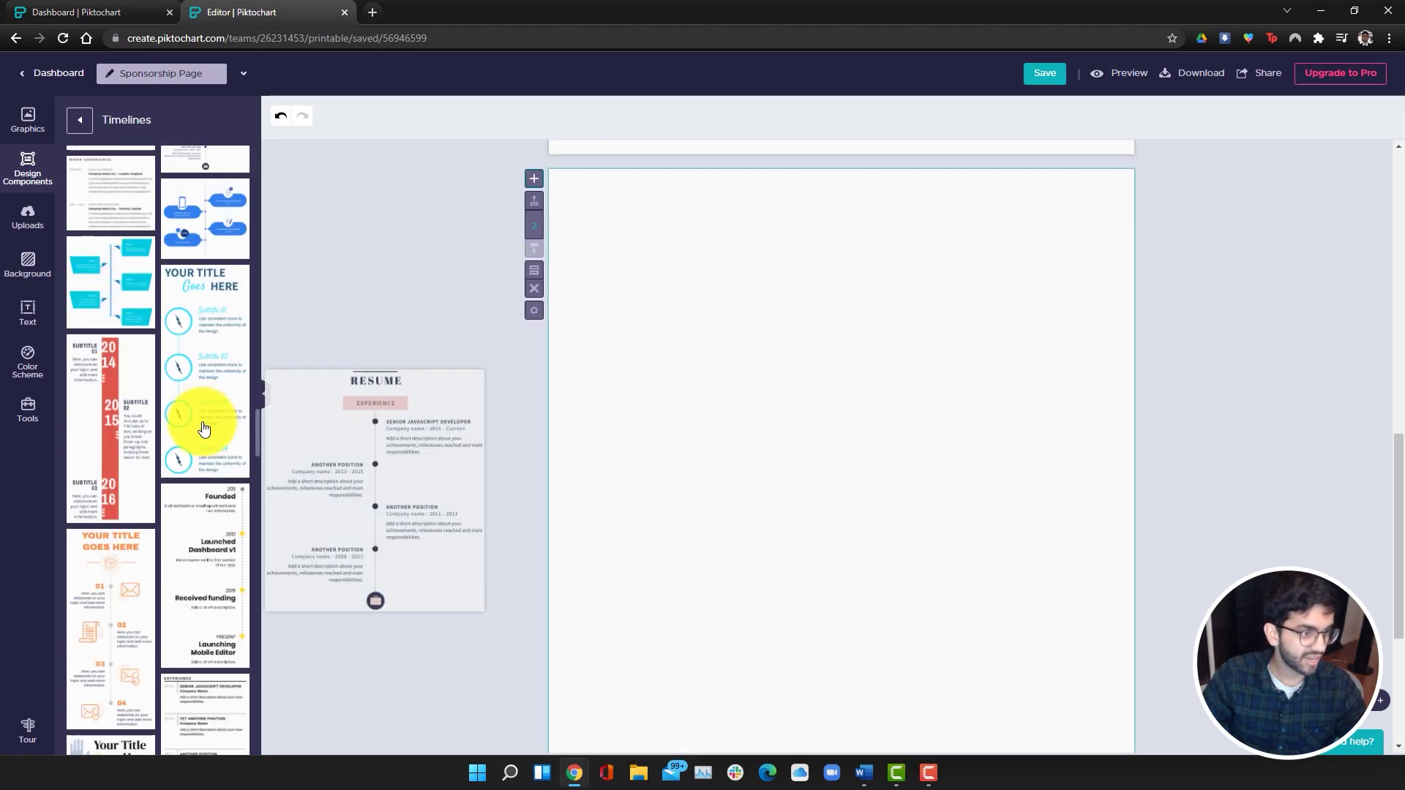
pyautogui.scroll(-4, 204, 428)
pyautogui.scroll(7, 139, 600)
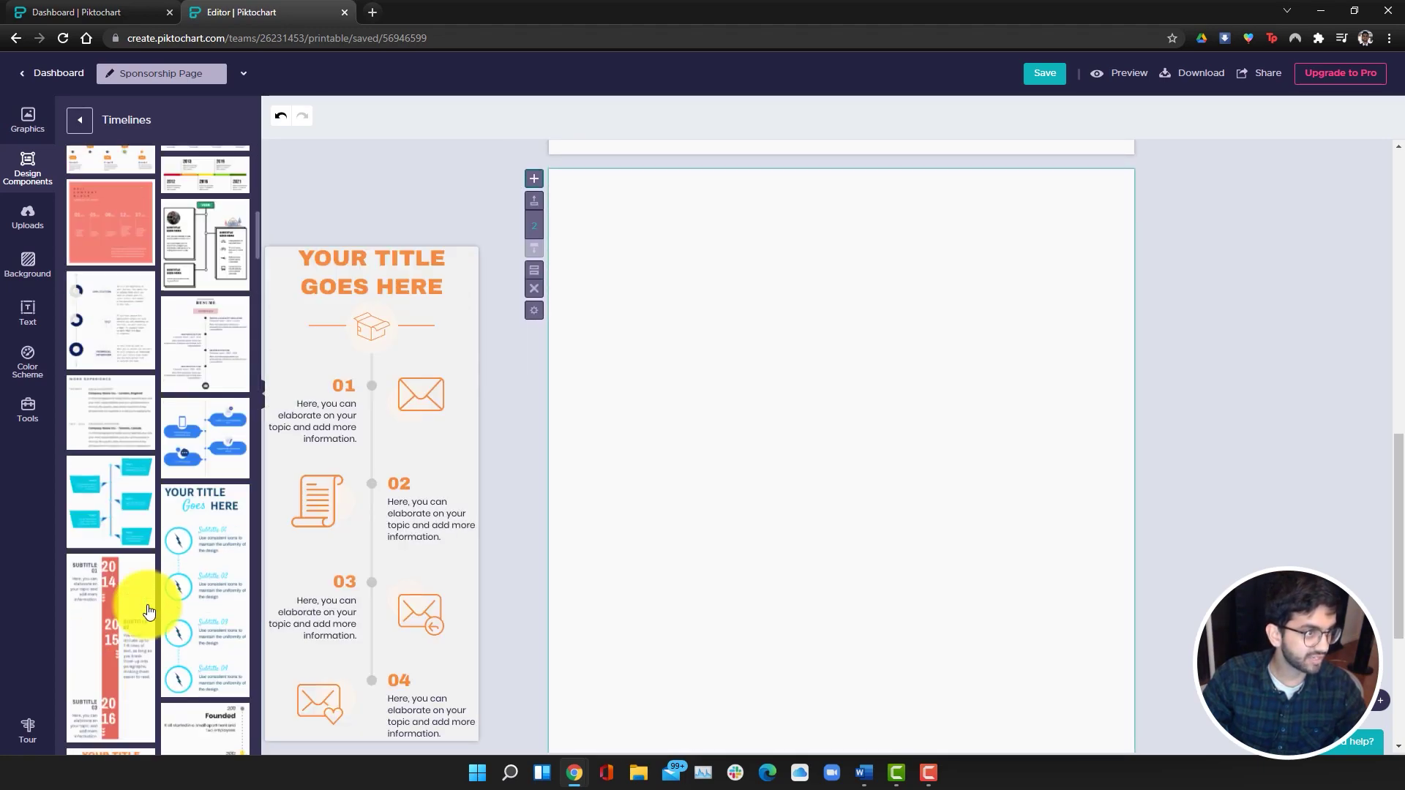
pyautogui.scroll(1, 149, 611)
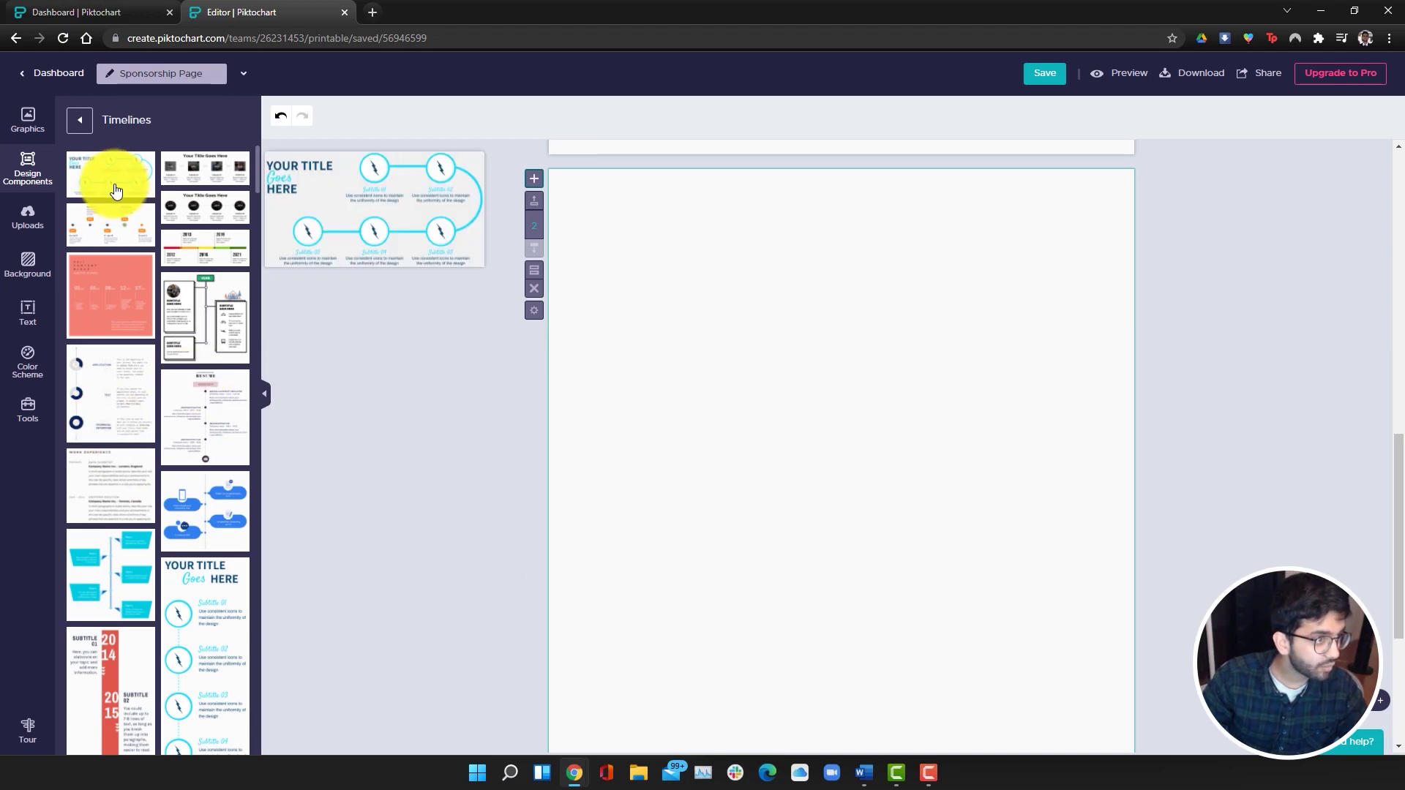
pyautogui.click(121, 231)
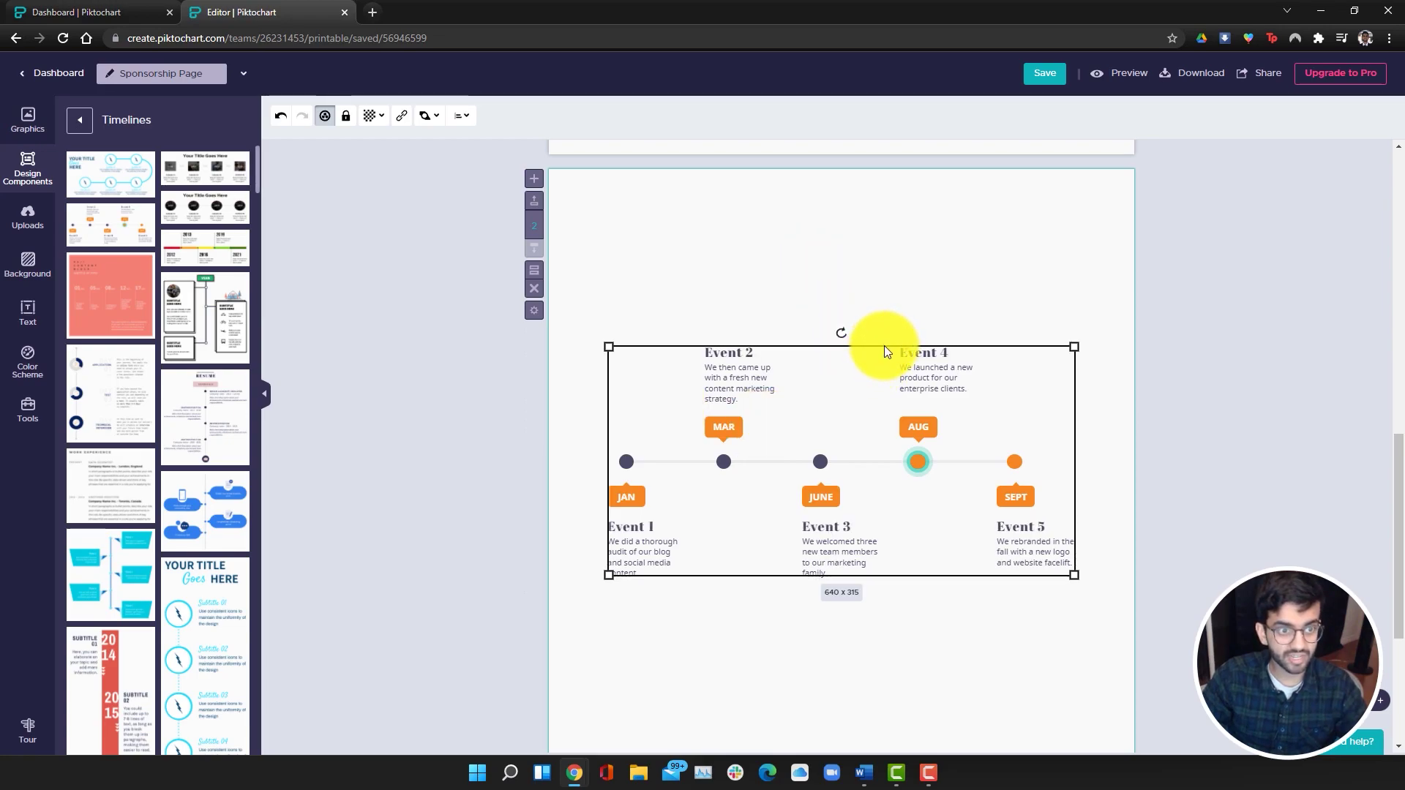
pyautogui.moveTo(886, 352); pyautogui.dragTo(880, 228)
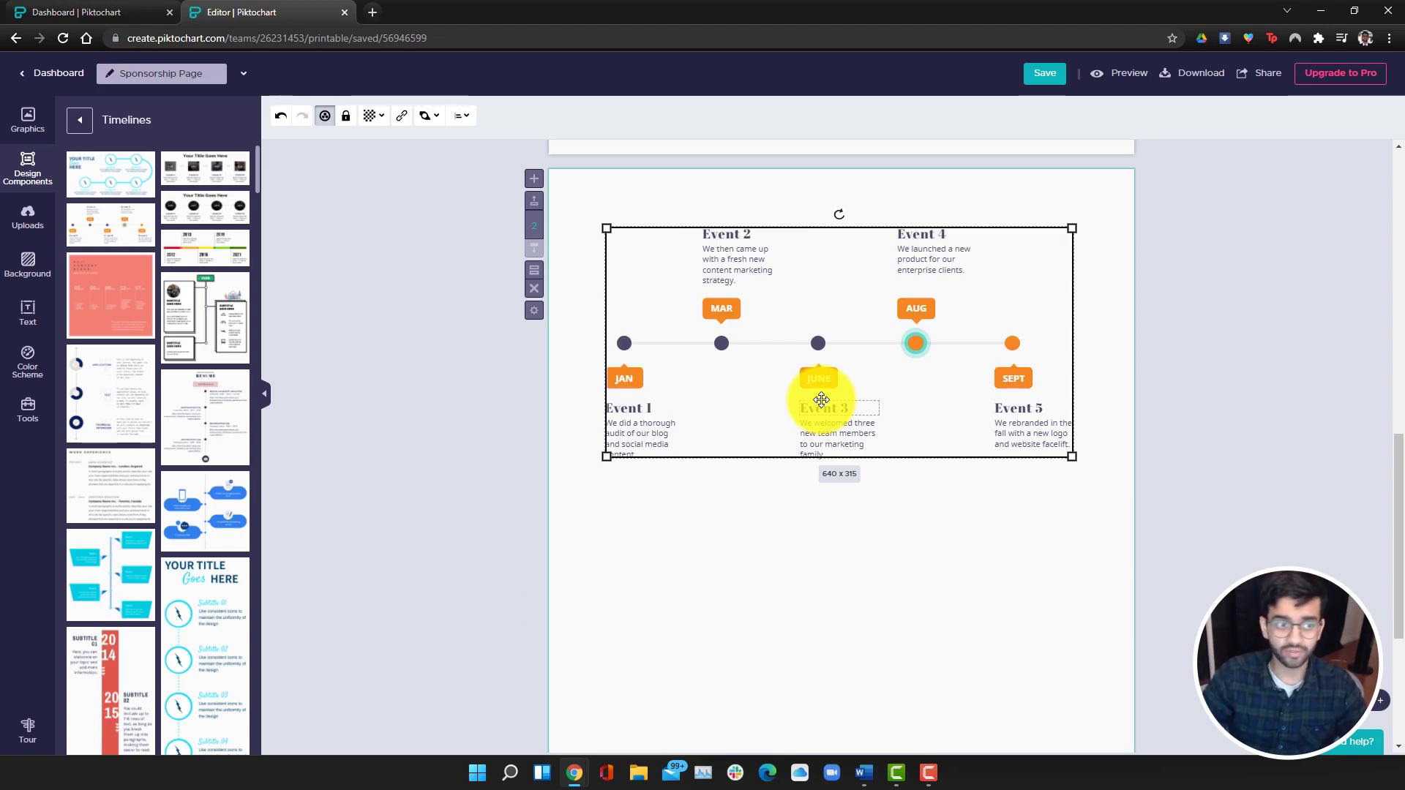
pyautogui.click(868, 529)
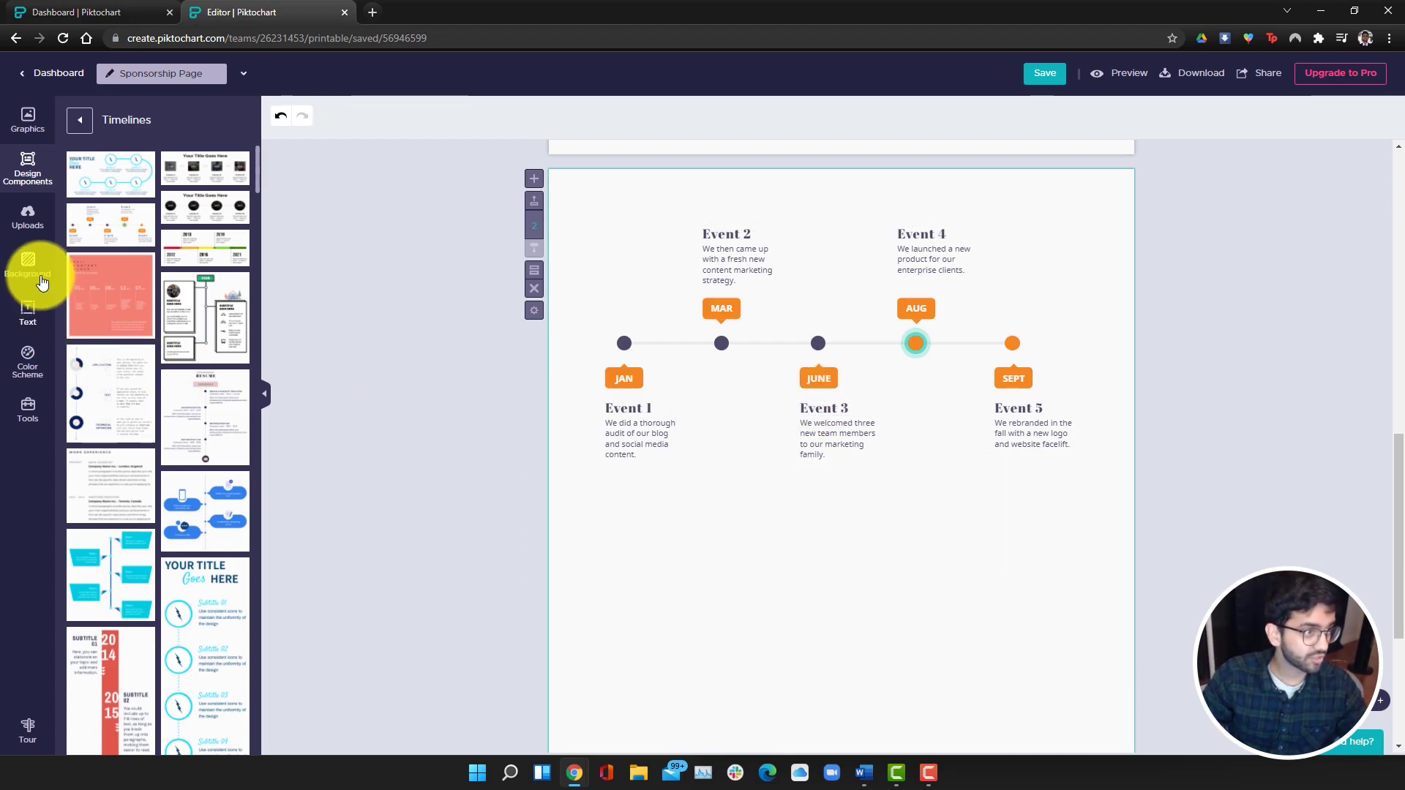
# Step: Apply the Pastel colour scheme and scroll back up to the Hiring Dashboard page
pyautogui.click(30, 230)
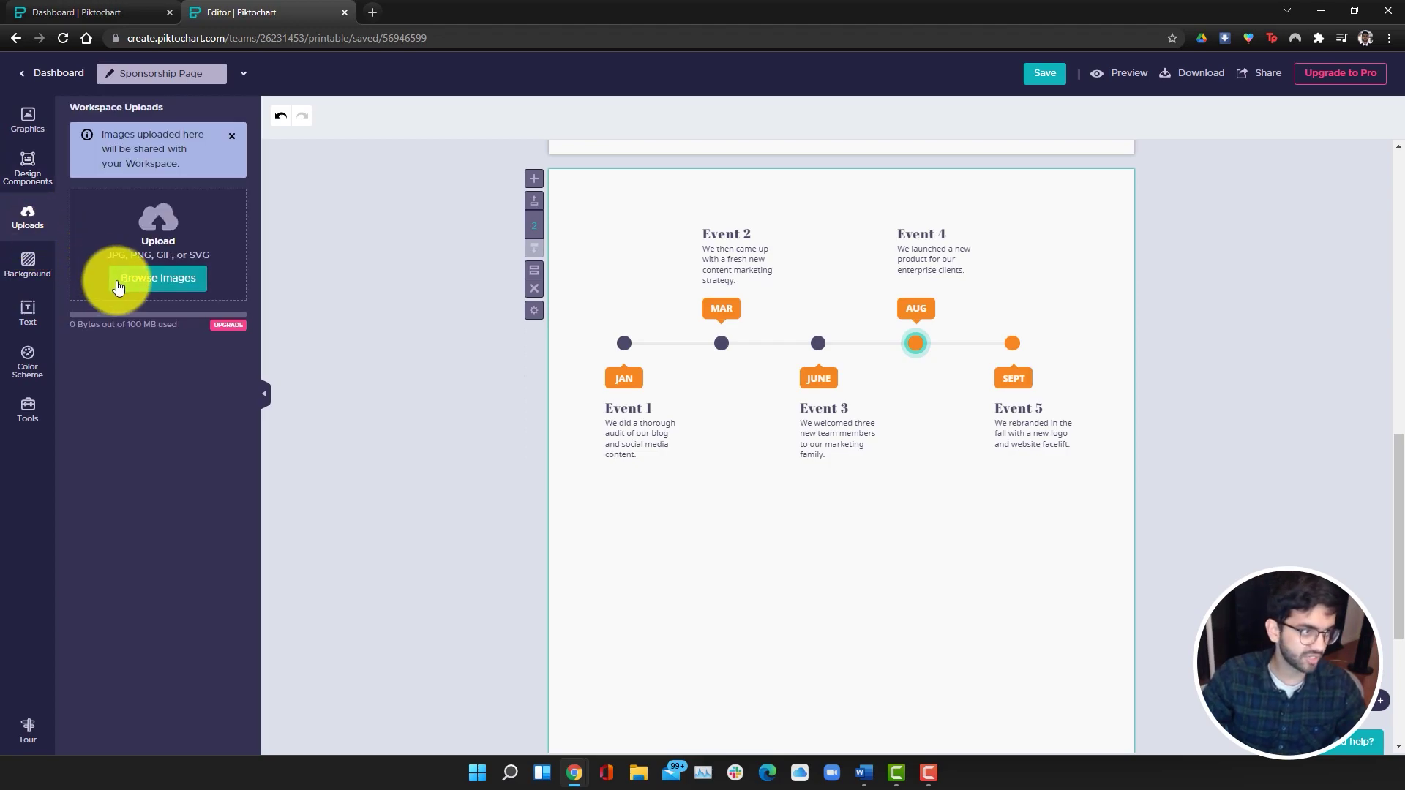
pyautogui.click(33, 269)
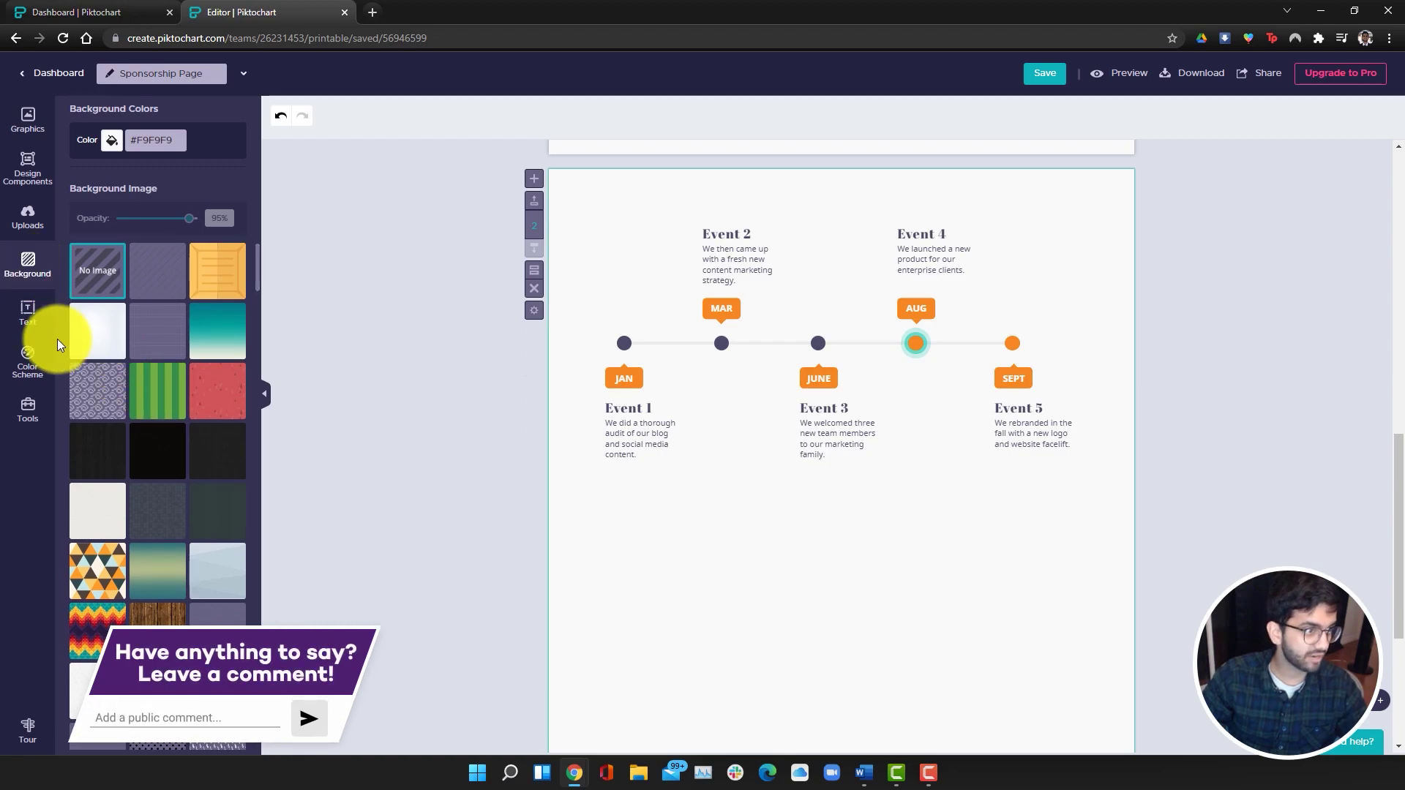
pyautogui.click(29, 313)
pyautogui.click(57, 359)
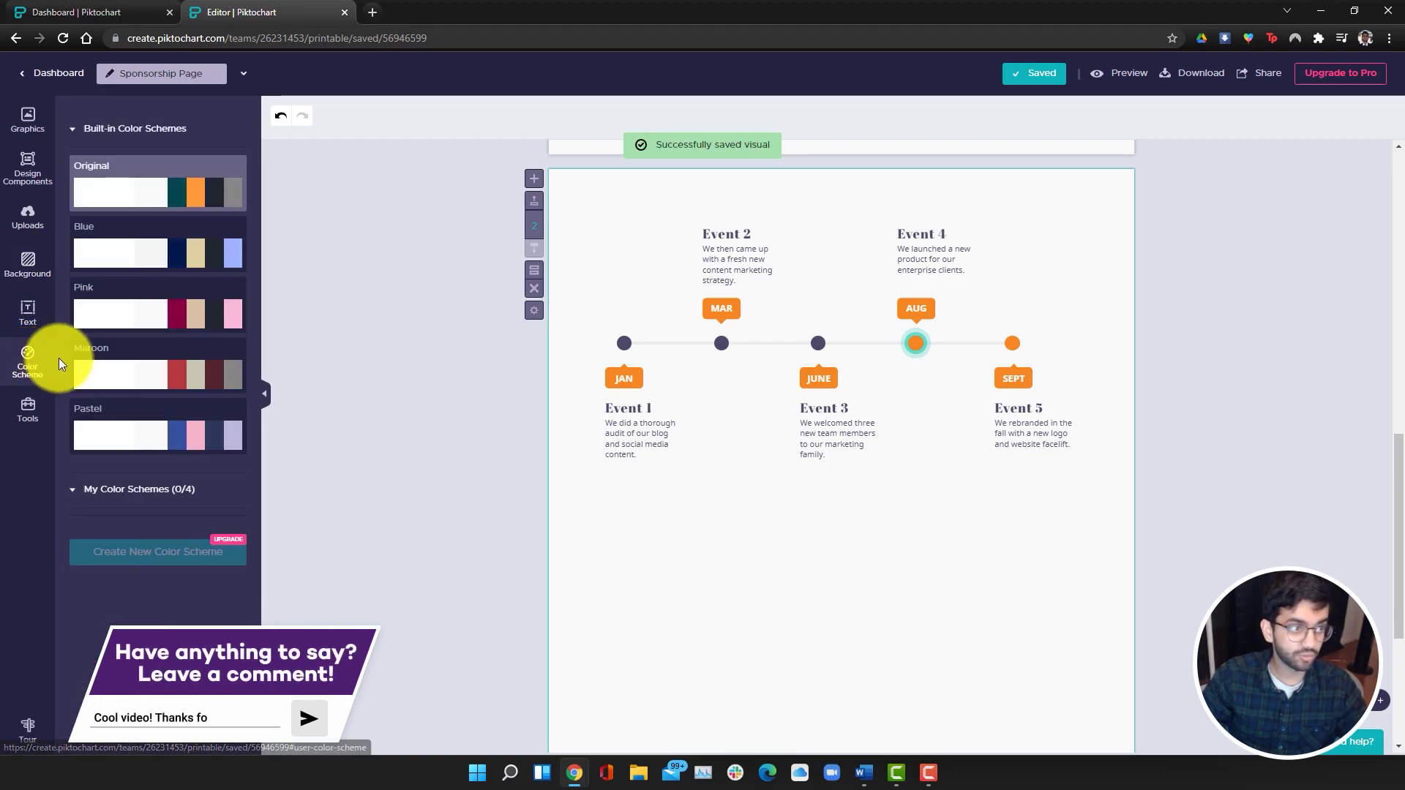
pyautogui.click(221, 431)
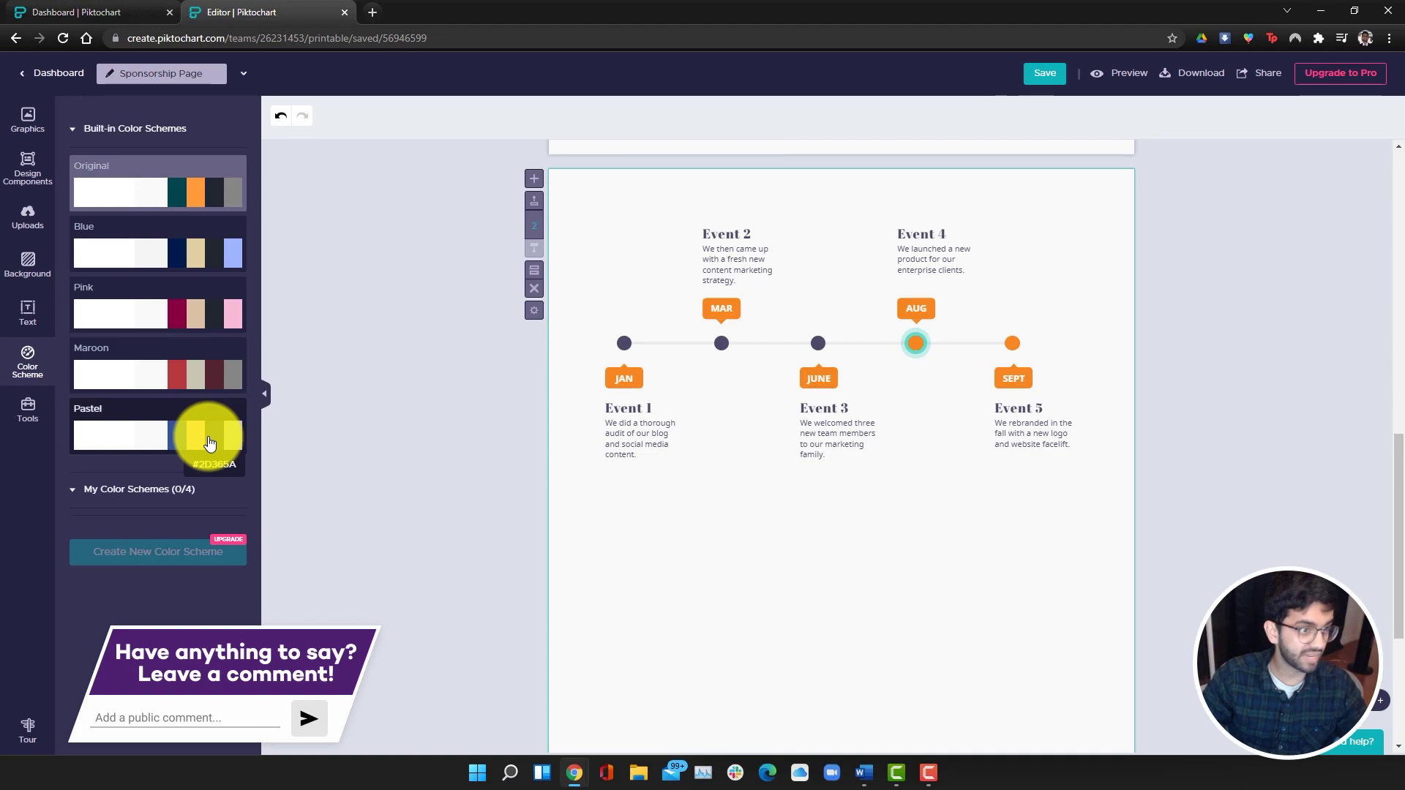
pyautogui.click(30, 422)
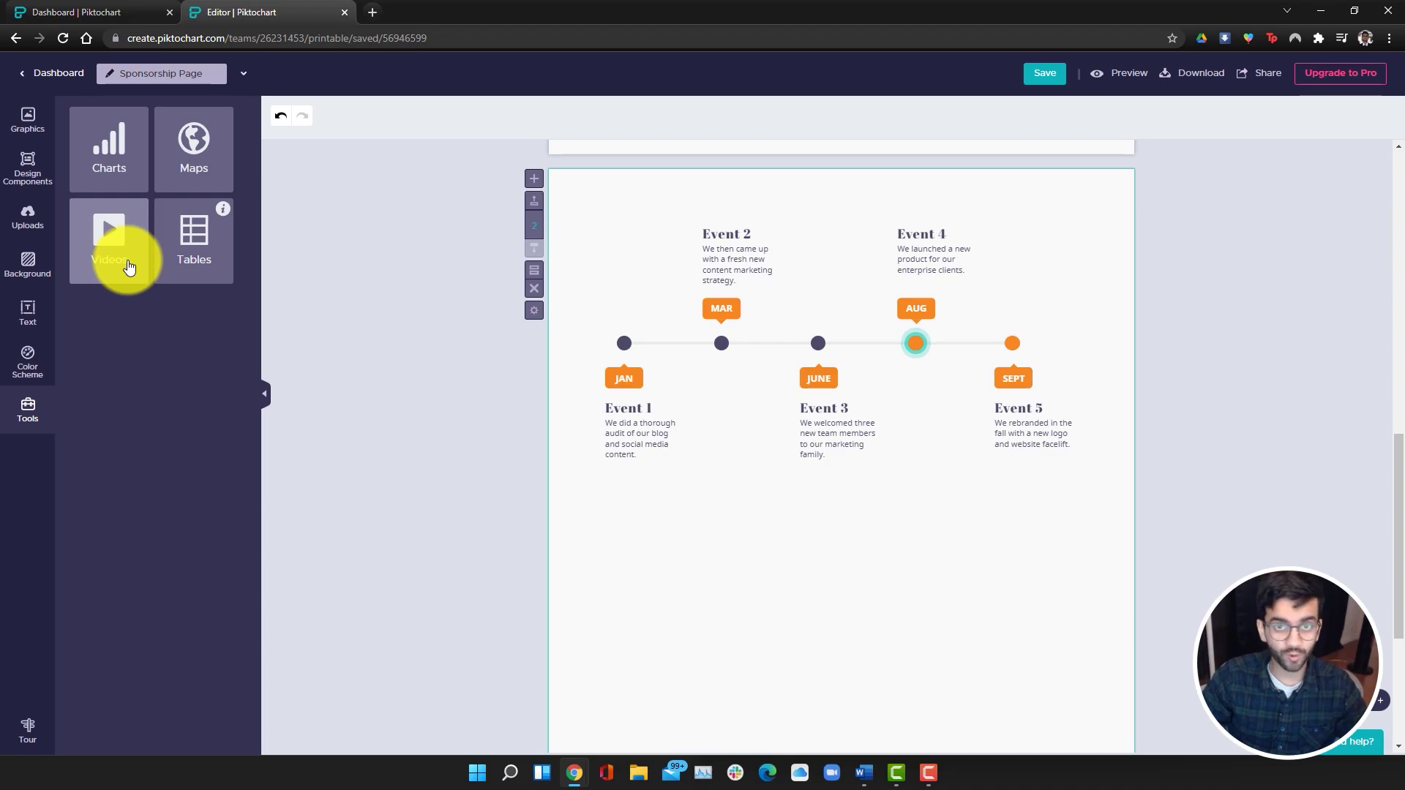
pyautogui.scroll(10, 905, 535)
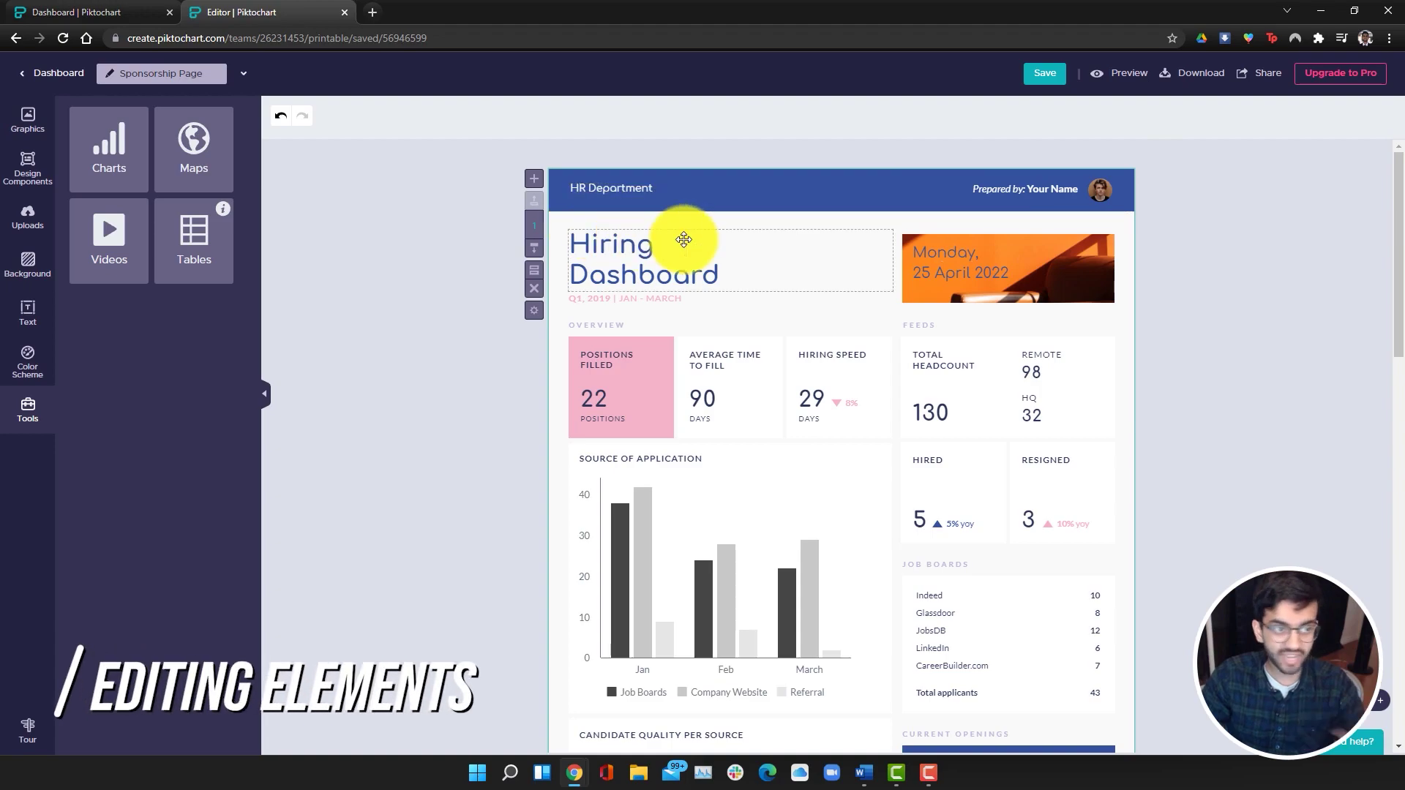
# Step: Recolour the HR Department header banner dark purple
pyautogui.click(758, 205)
pyautogui.click(370, 117)
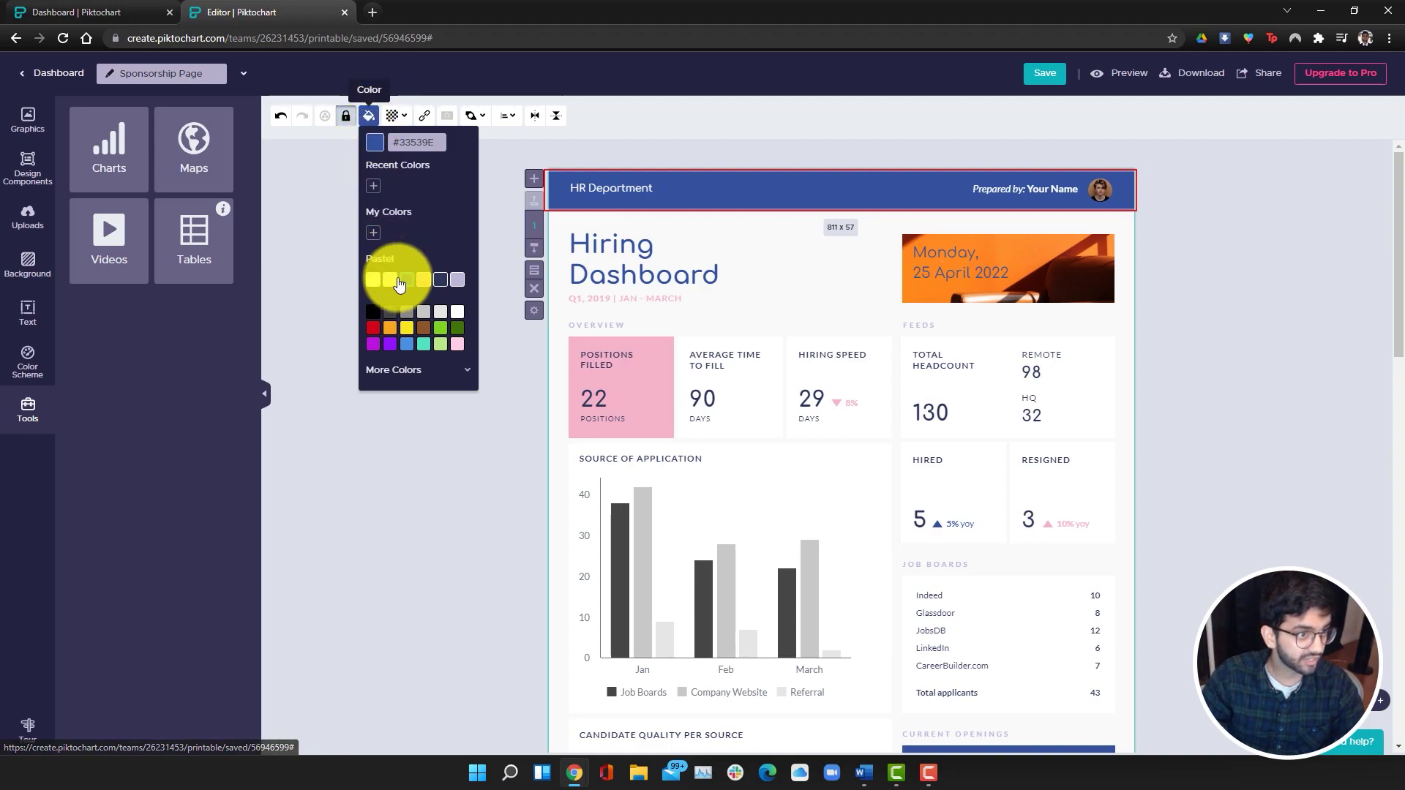
pyautogui.click(452, 369)
pyautogui.moveTo(461, 388); pyautogui.dragTo(467, 429)
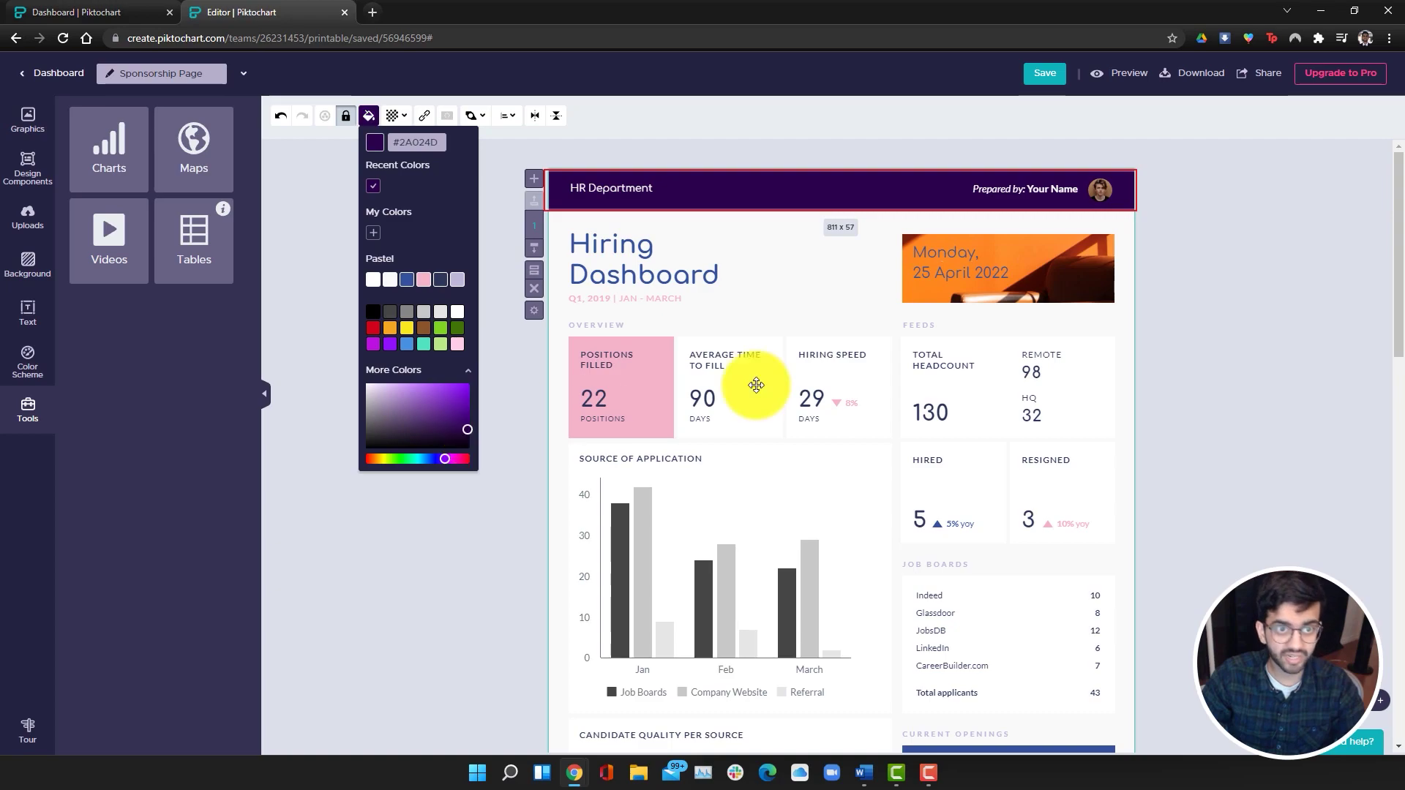
# Step: Retitle the banner ZIOVO SPONSORSHIP PACKAGE, set Prepared by: Ziovo, and delete the avatar
pyautogui.click(603, 187)
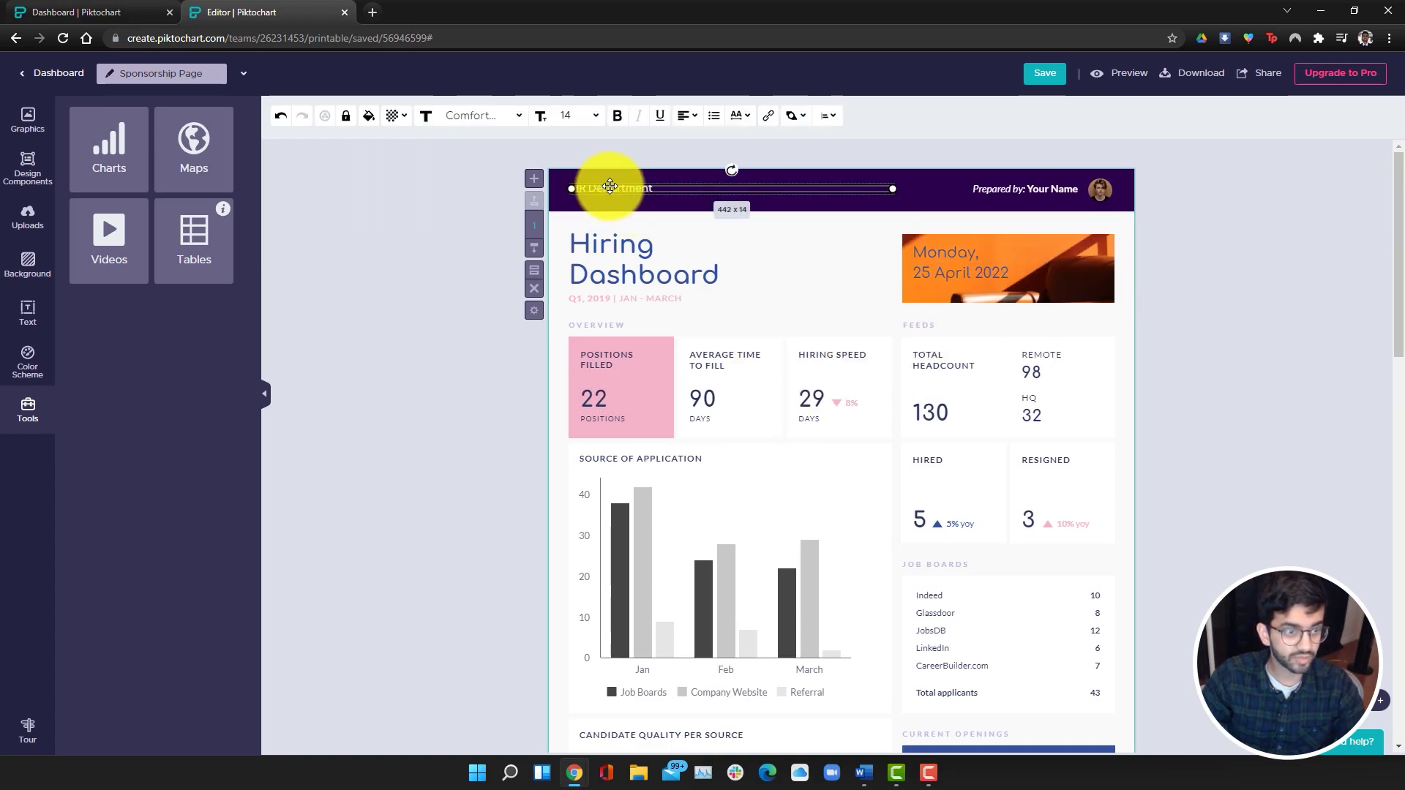
pyautogui.click(612, 187)
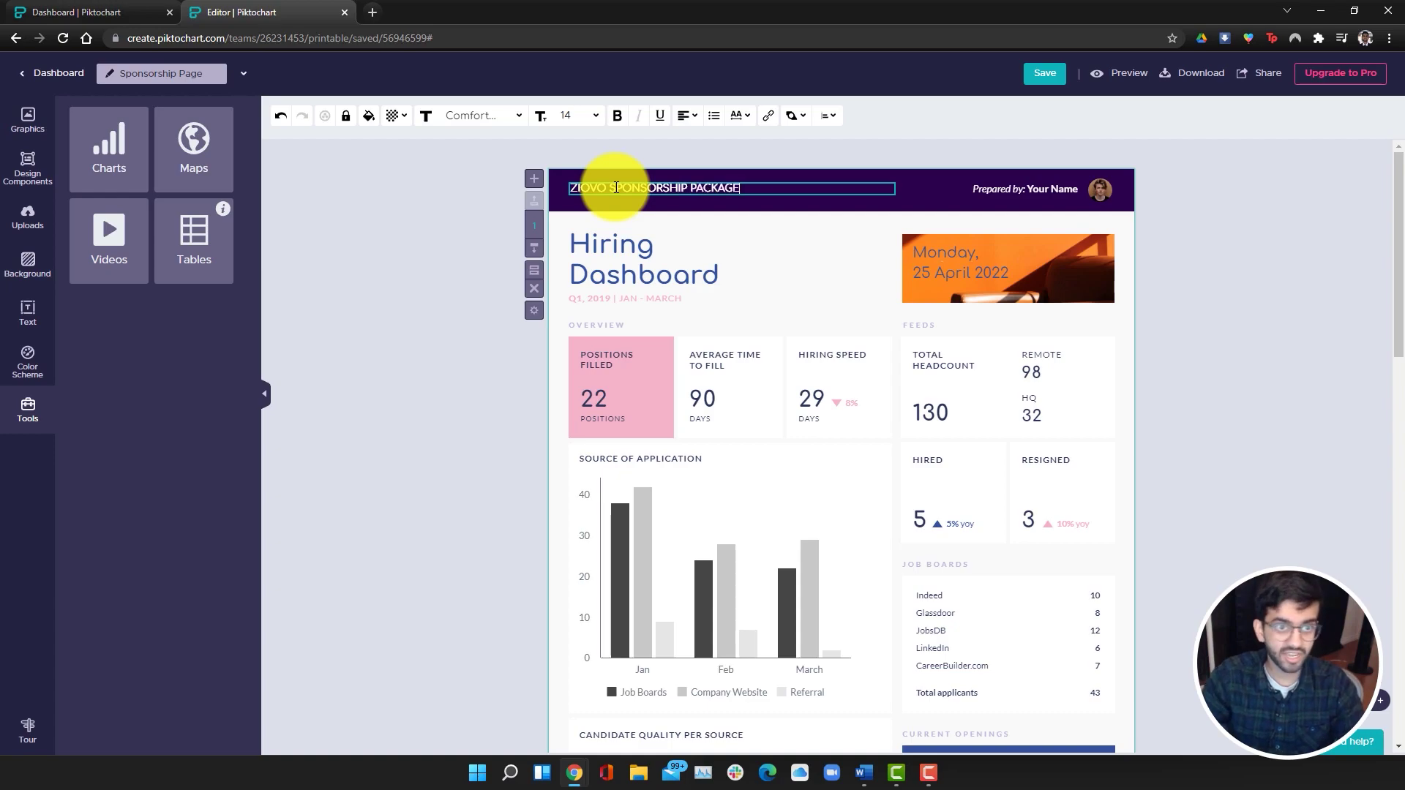
pyautogui.click(1035, 188)
pyautogui.click(1030, 188)
pyautogui.moveTo(1029, 188); pyautogui.dragTo(1082, 189)
pyautogui.write('Ziovo')
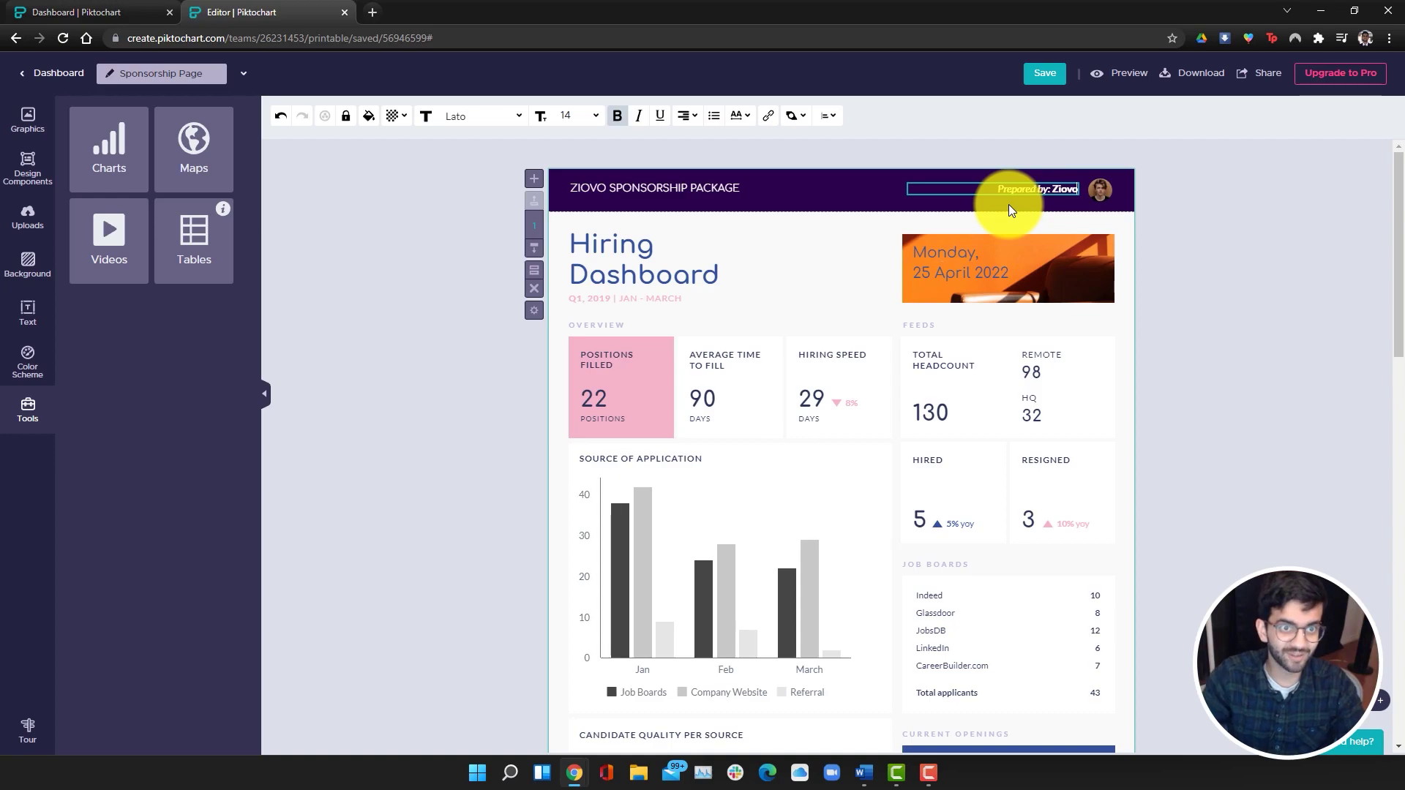
pyautogui.click(1100, 186)
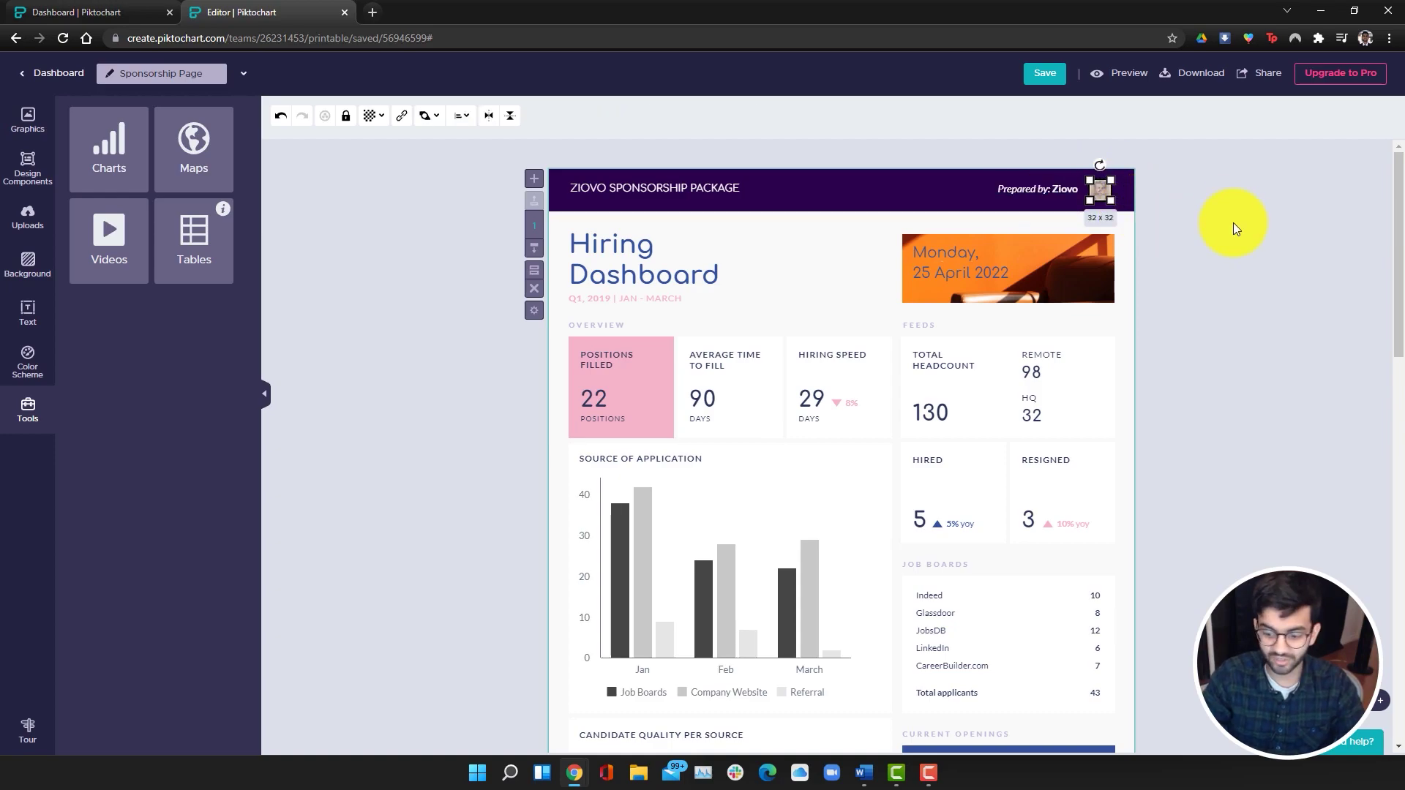
pyautogui.press('Delete')
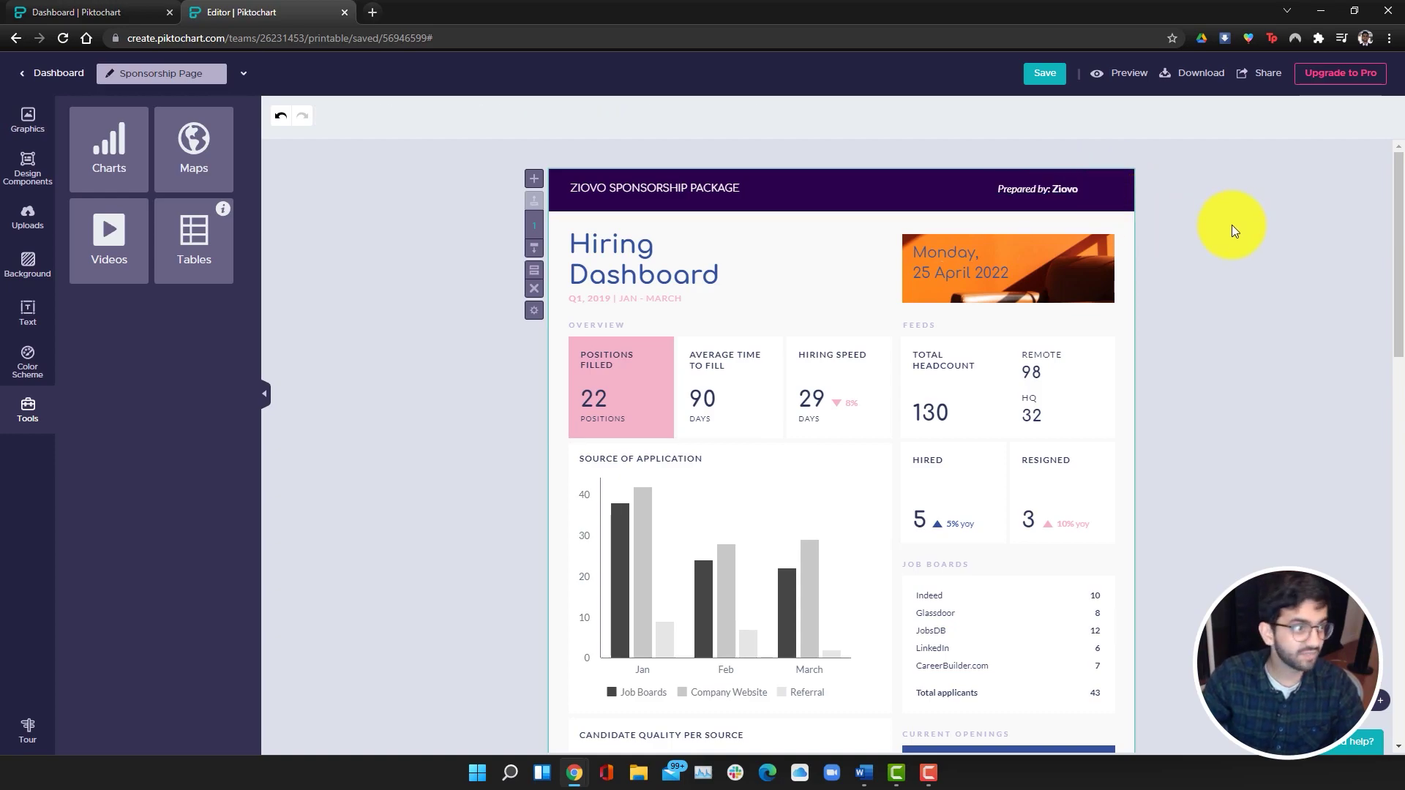
# Step: Upload the newdp Z logo and shrink it into the banner's right end
pyautogui.click(28, 216)
pyautogui.click(143, 272)
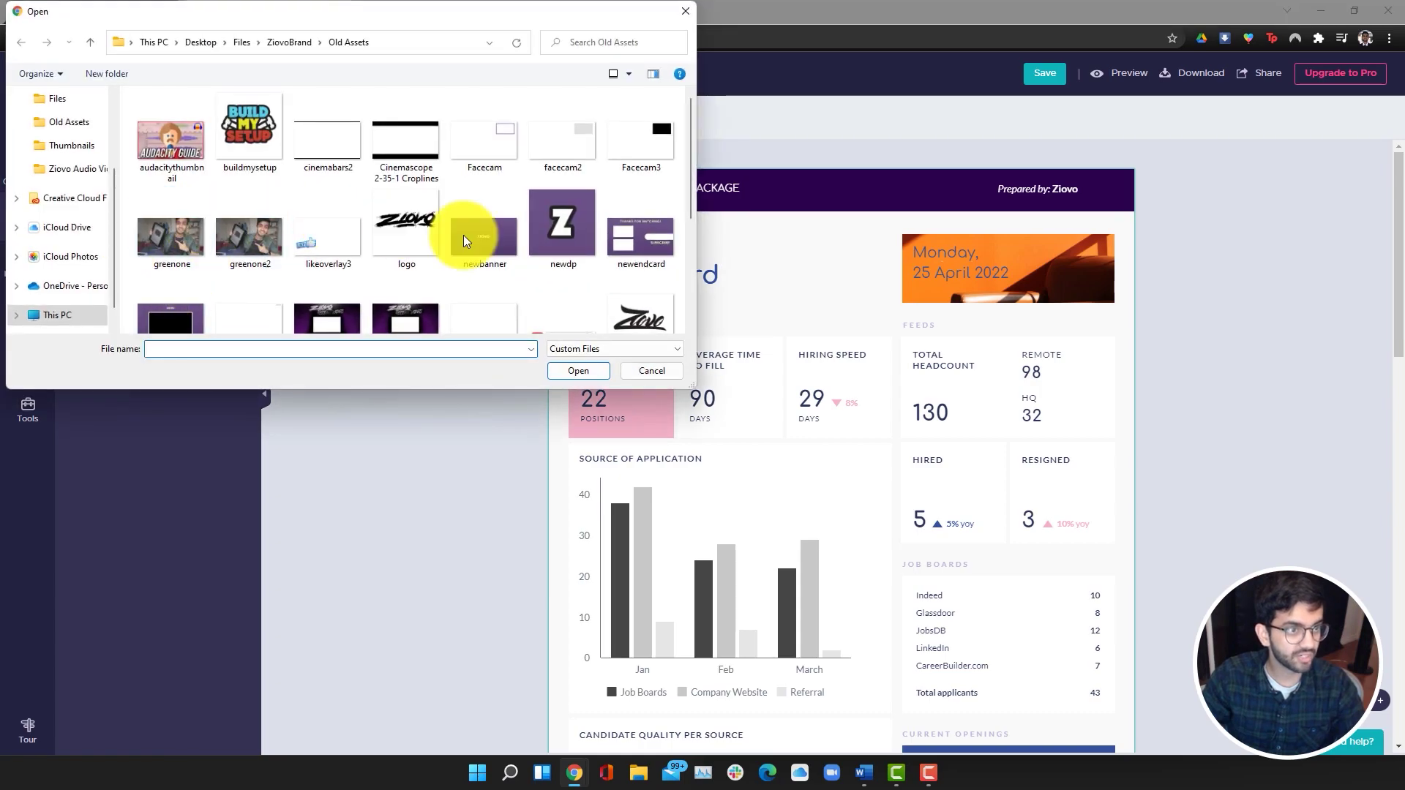
pyautogui.doubleClick(555, 234)
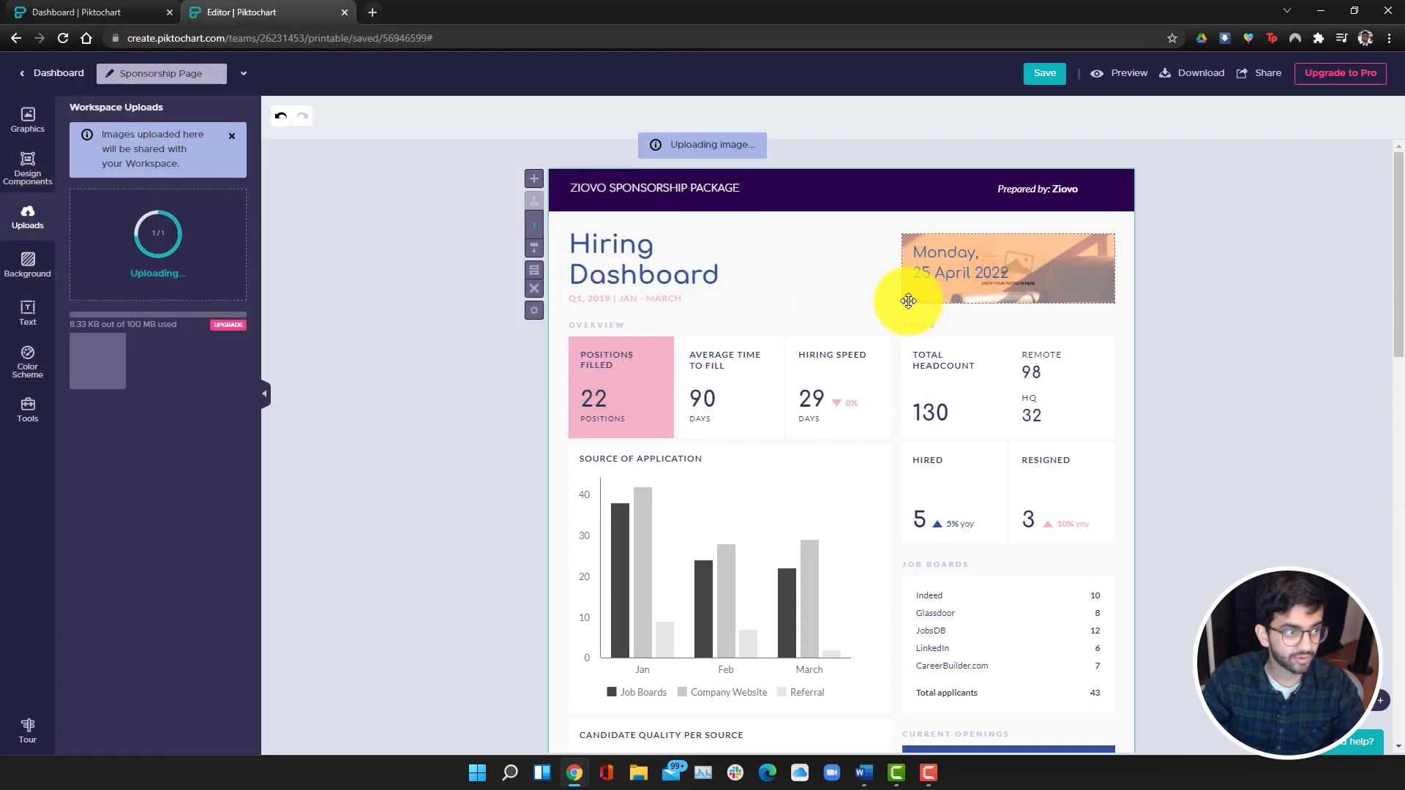
pyautogui.click(95, 362)
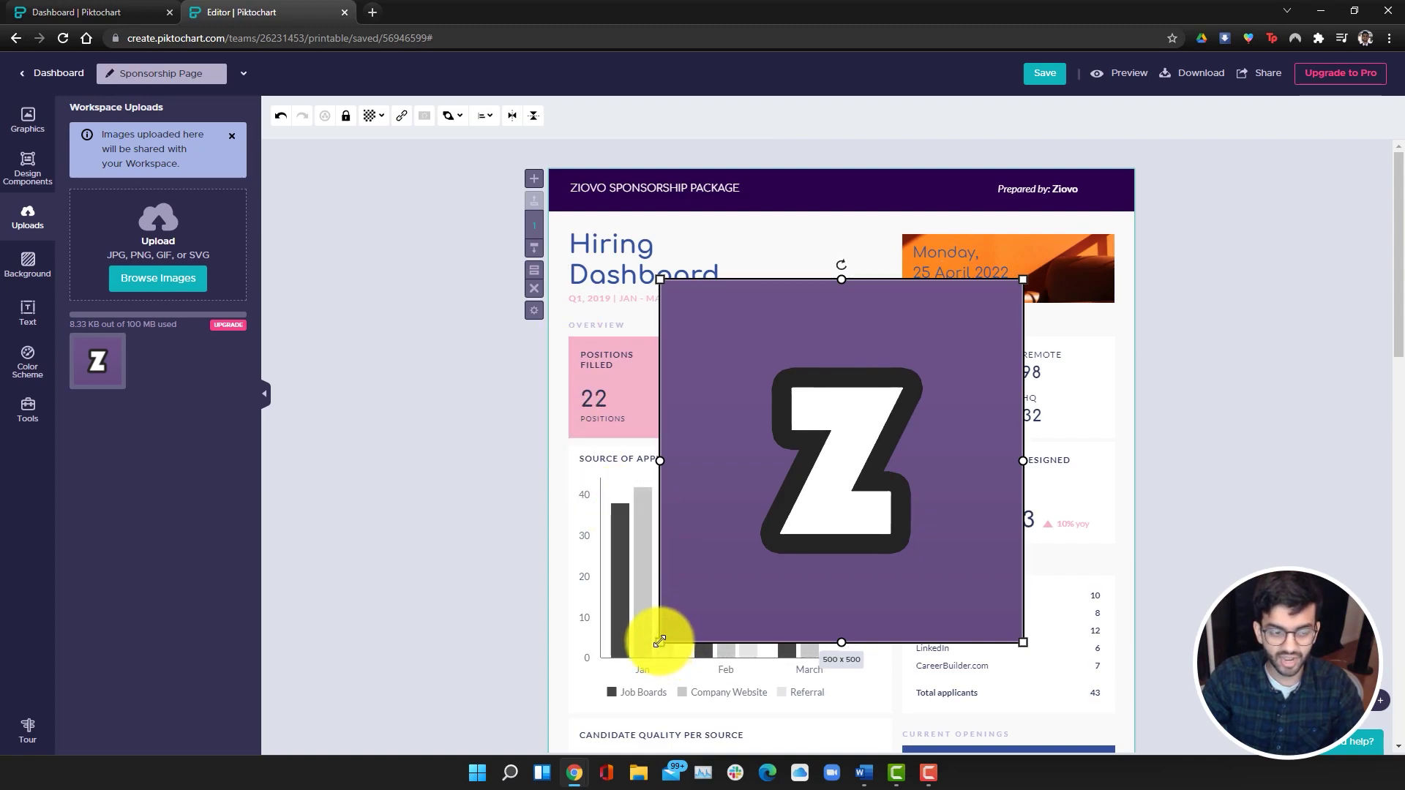
pyautogui.moveTo(660, 642); pyautogui.dragTo(1107, 190)
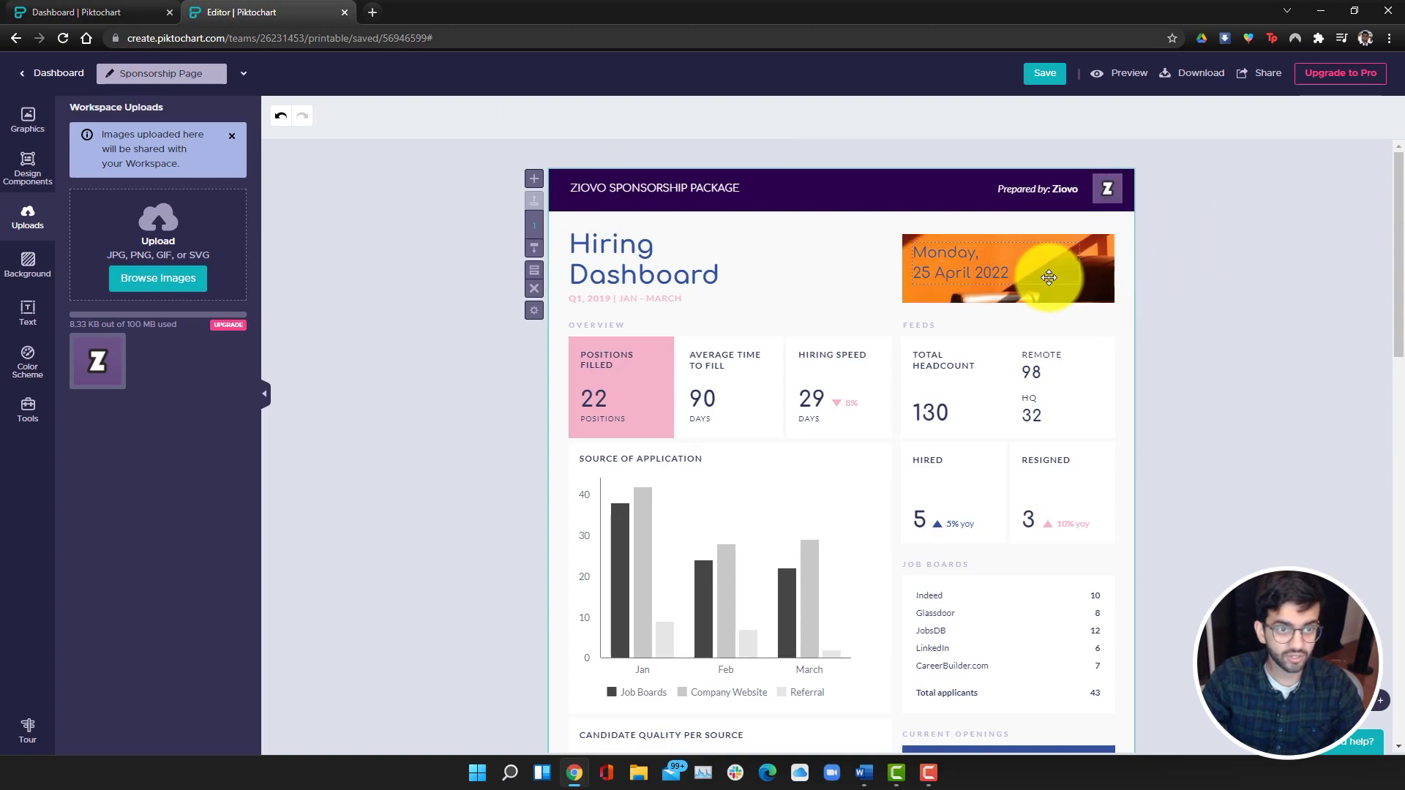
# Step: Change the date text to 'Thursday November 25th, 2021'
pyautogui.click(1013, 272)
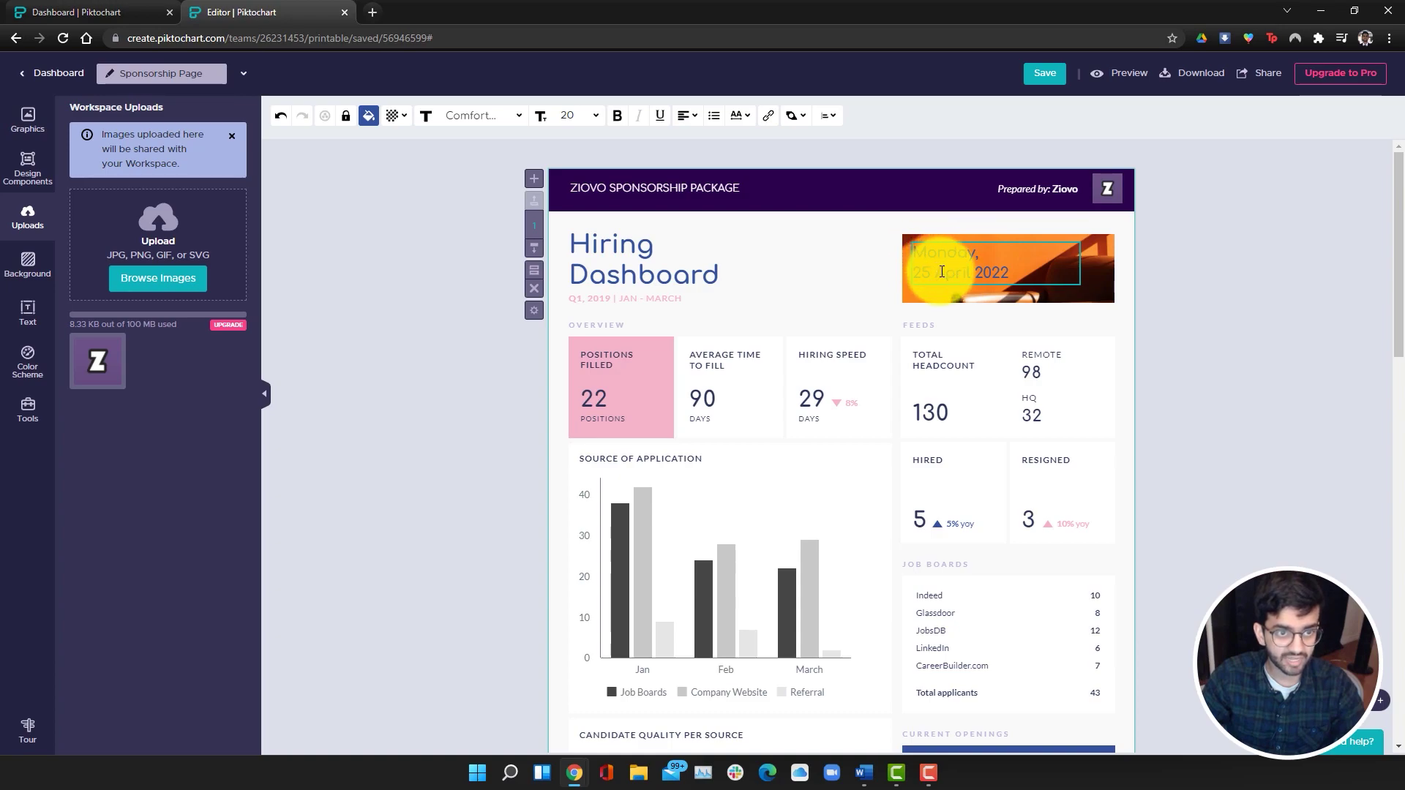
pyautogui.click(942, 272)
pyautogui.doubleClick(1013, 272)
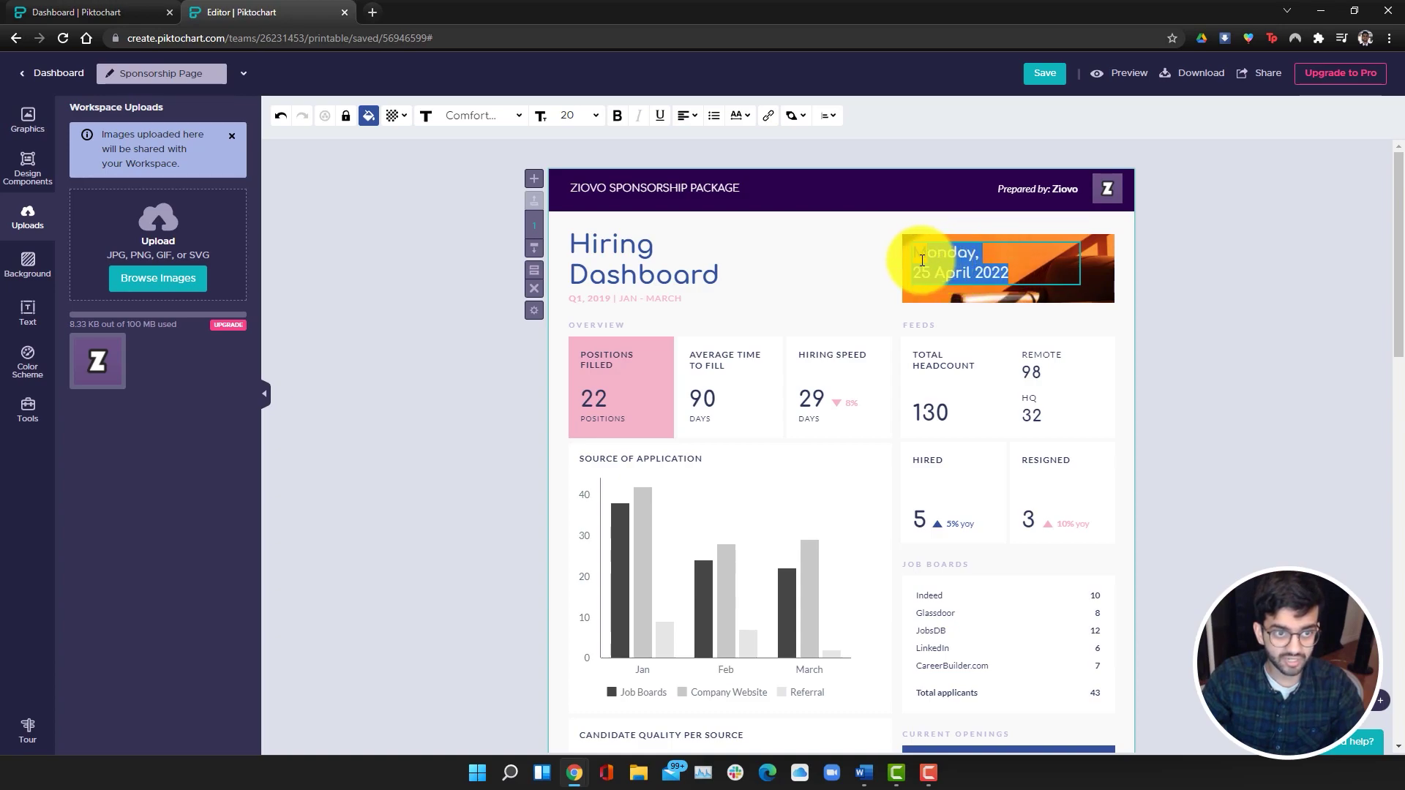
pyautogui.write('Thursday November')
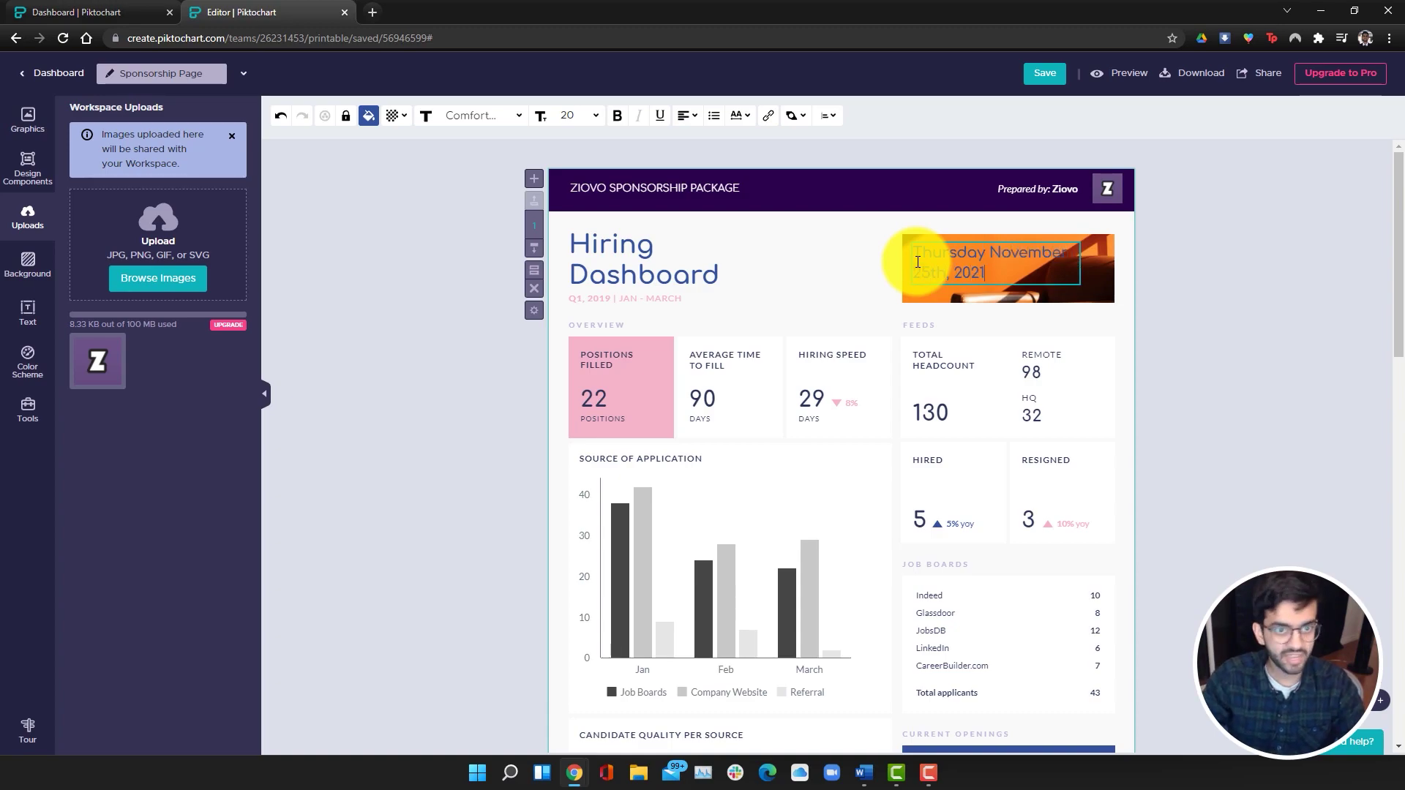
pyautogui.click(1214, 332)
# Step: Replace the orange date image with a camera lens stock photo masked into its frame
pyautogui.click(1082, 276)
pyautogui.rightClick(1072, 289)
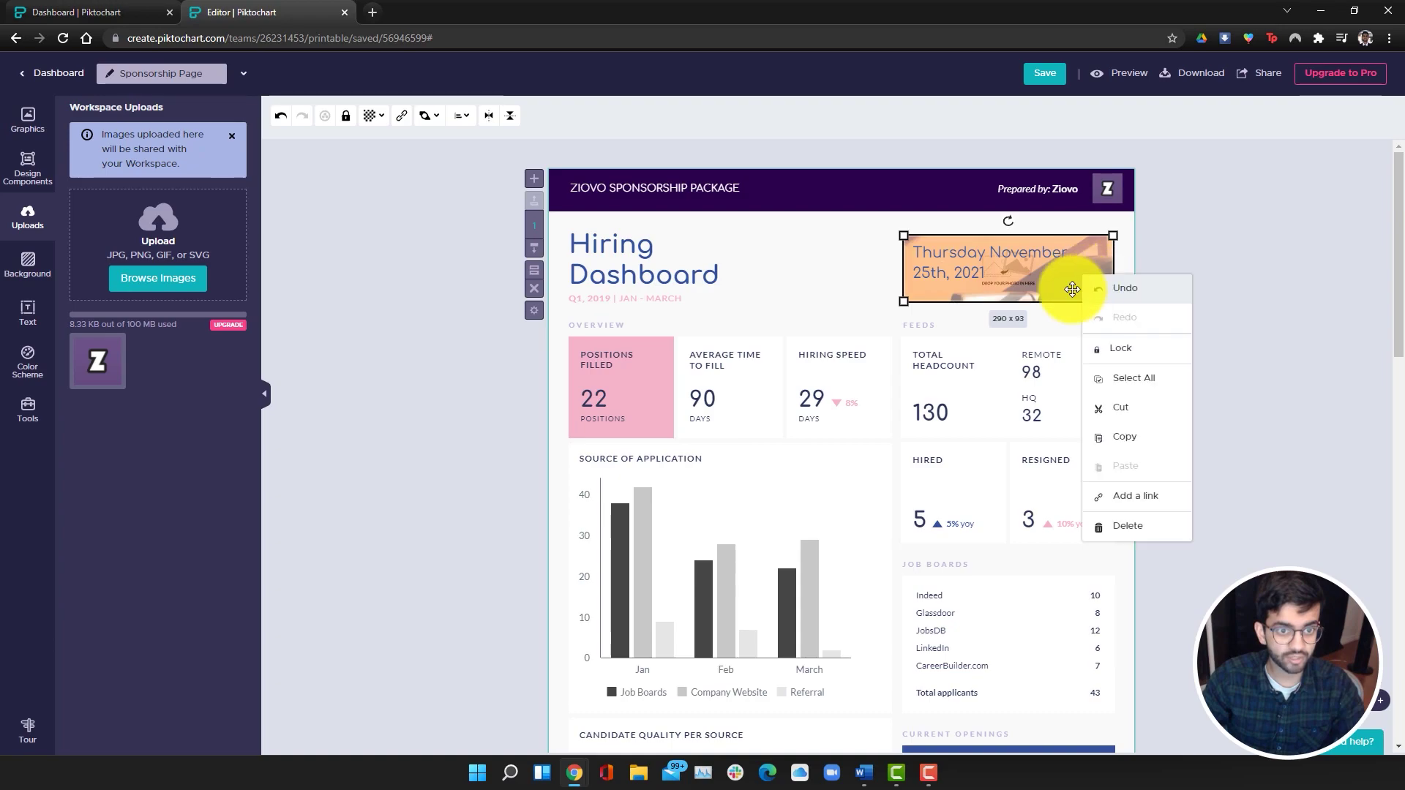
pyautogui.click(1274, 323)
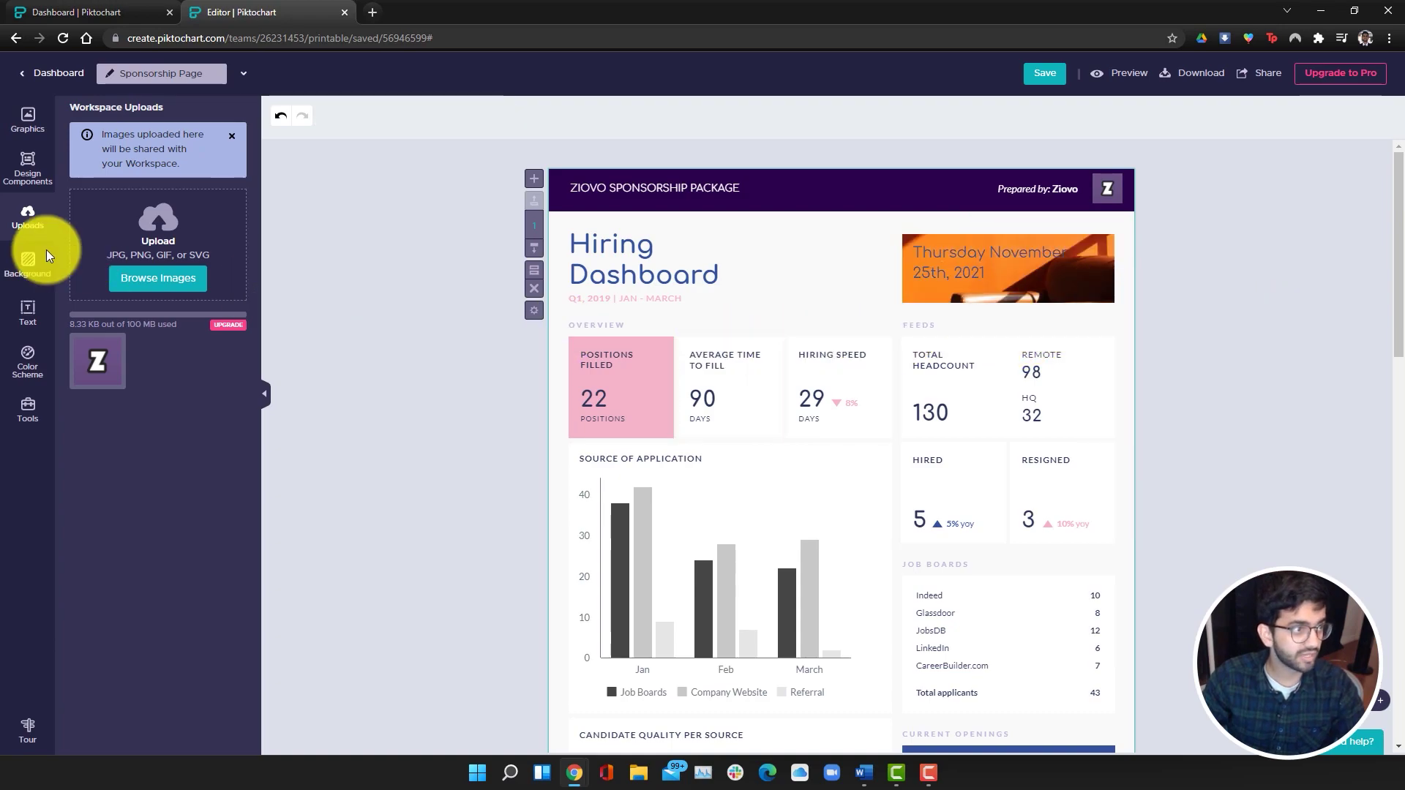
pyautogui.click(29, 128)
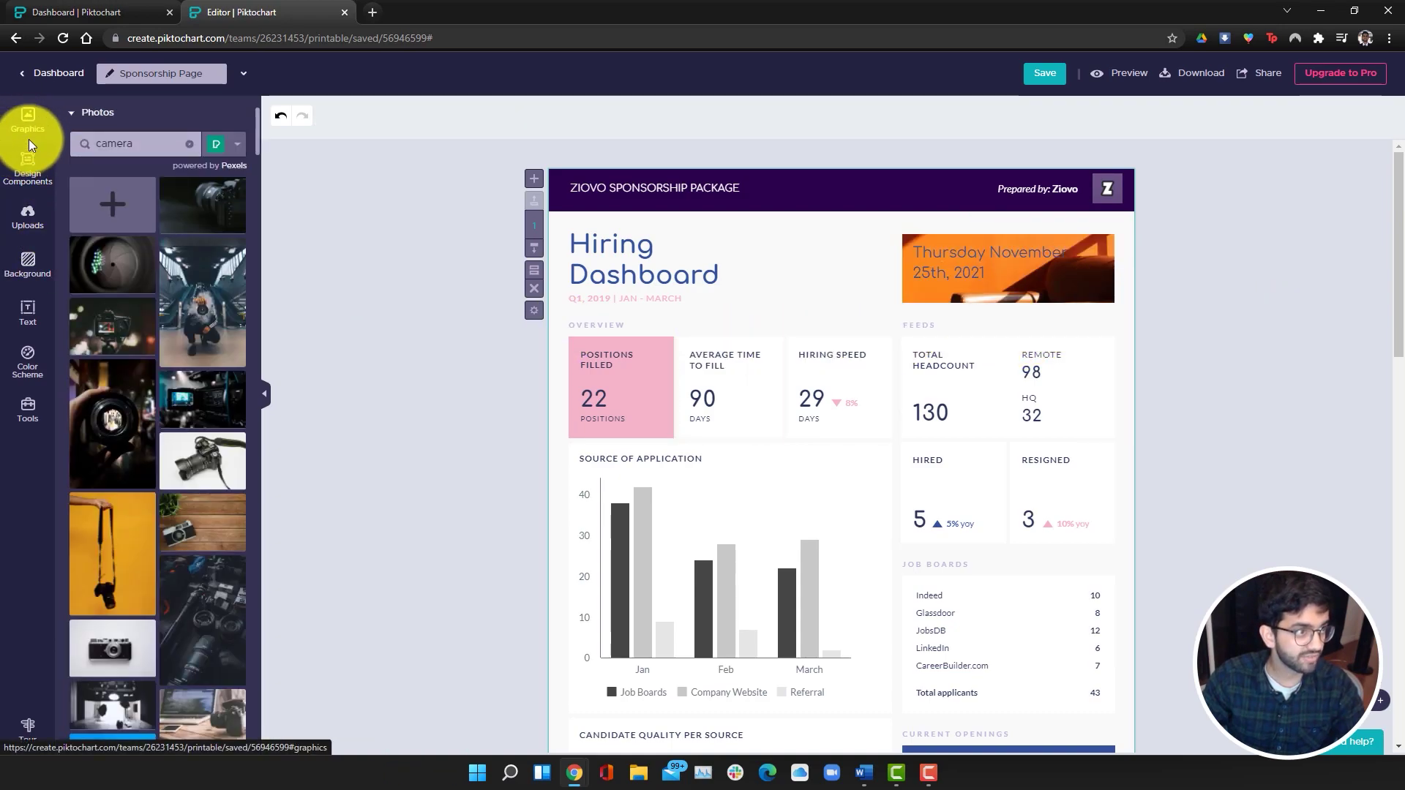
pyautogui.click(103, 264)
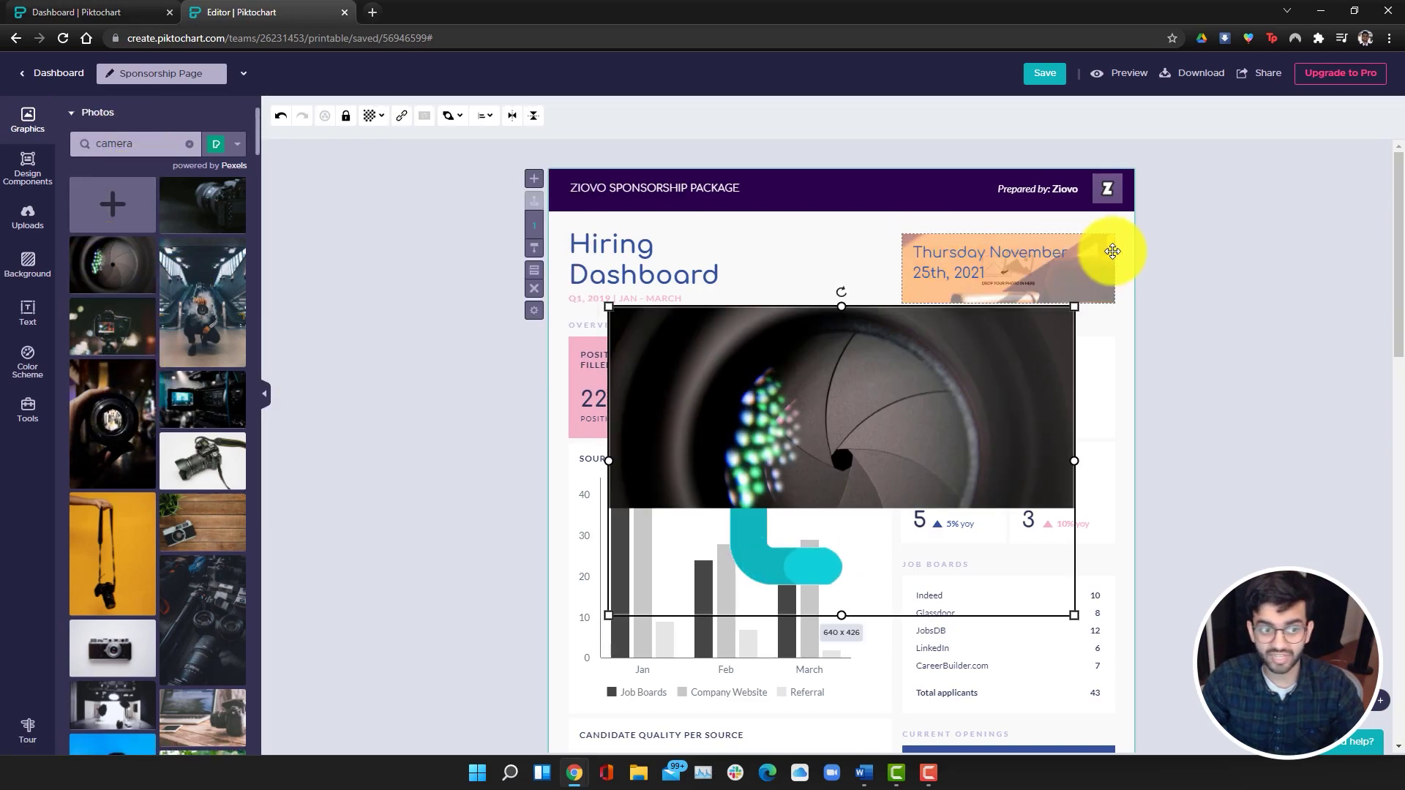
pyautogui.moveTo(916, 377); pyautogui.dragTo(1052, 254)
pyautogui.click(1154, 308)
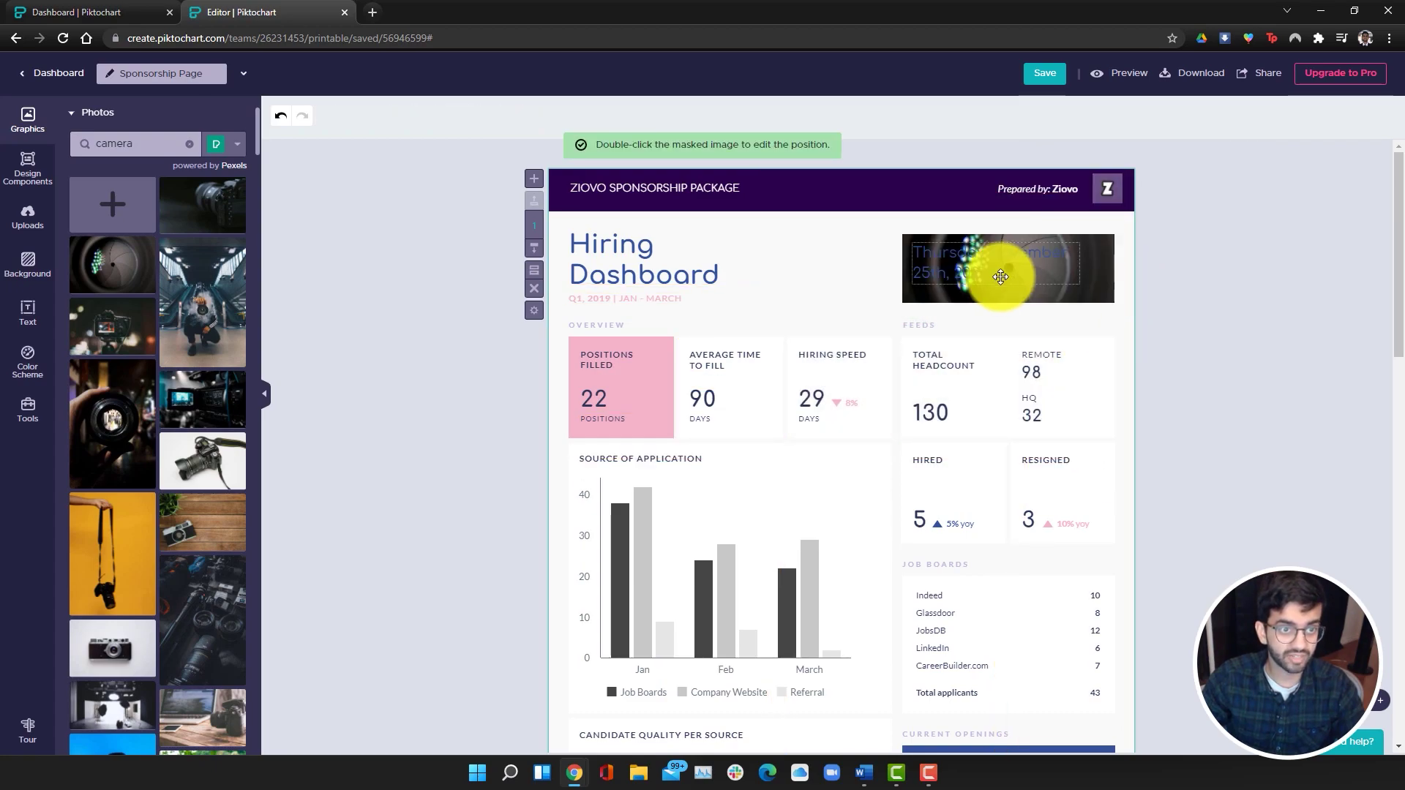
# Step: Make the date text white
pyautogui.click(970, 265)
pyautogui.doubleClick(972, 262)
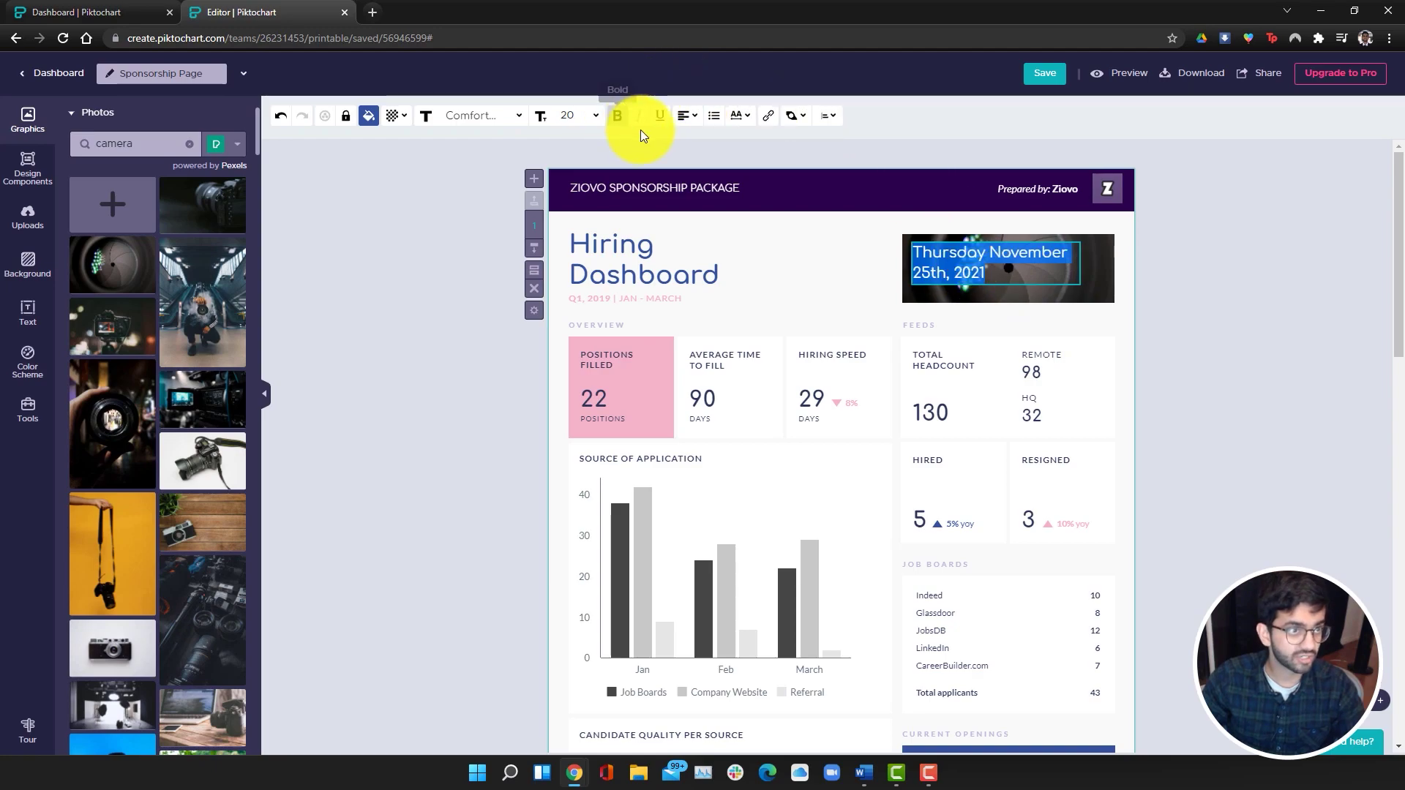
pyautogui.click(741, 117)
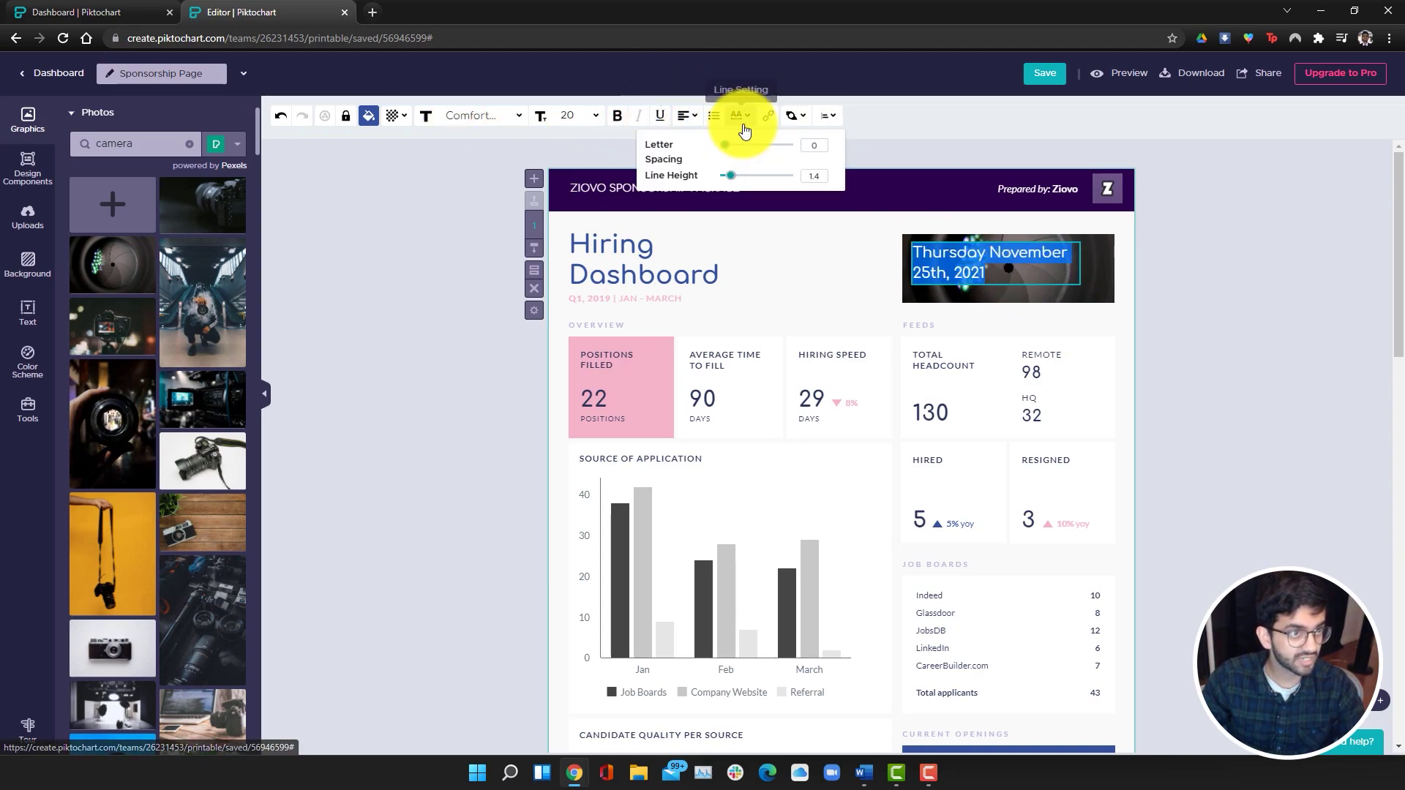
pyautogui.click(370, 117)
pyautogui.click(373, 279)
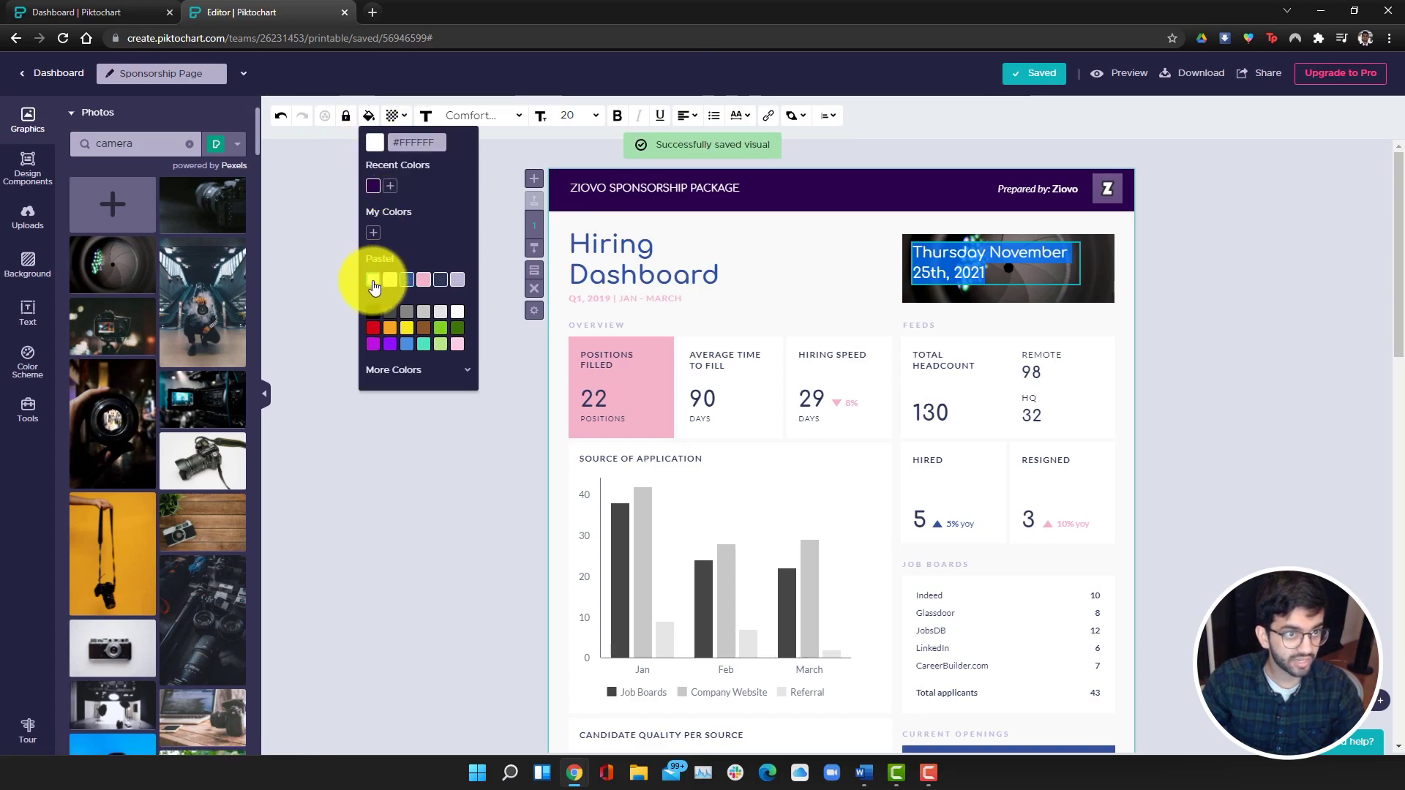
pyautogui.click(1130, 294)
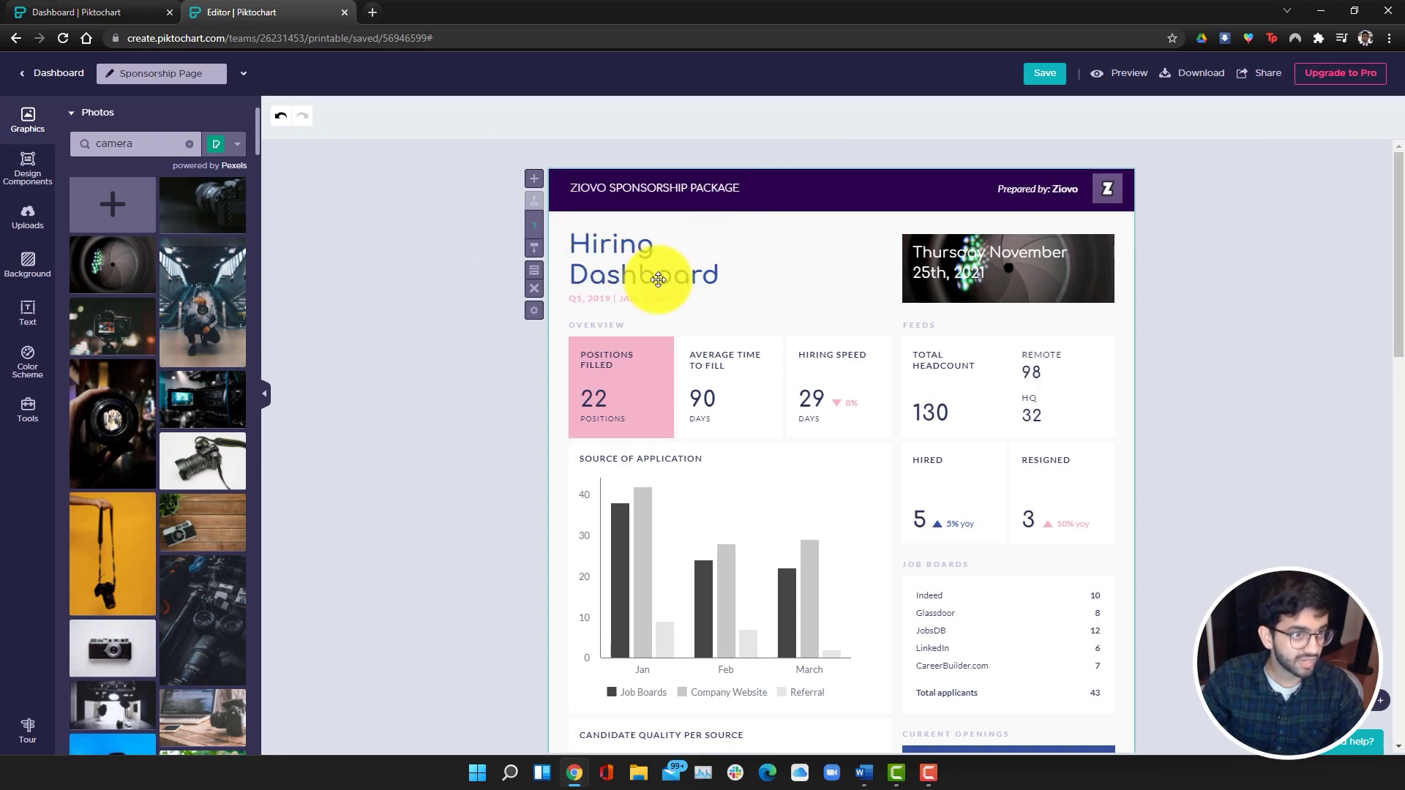
# Step: Retitle the page from Hiring Dashboard to 'Channel' / 'Summary' on two lines
pyautogui.scroll(-1, 763, 414)
pyautogui.scroll(1, 764, 413)
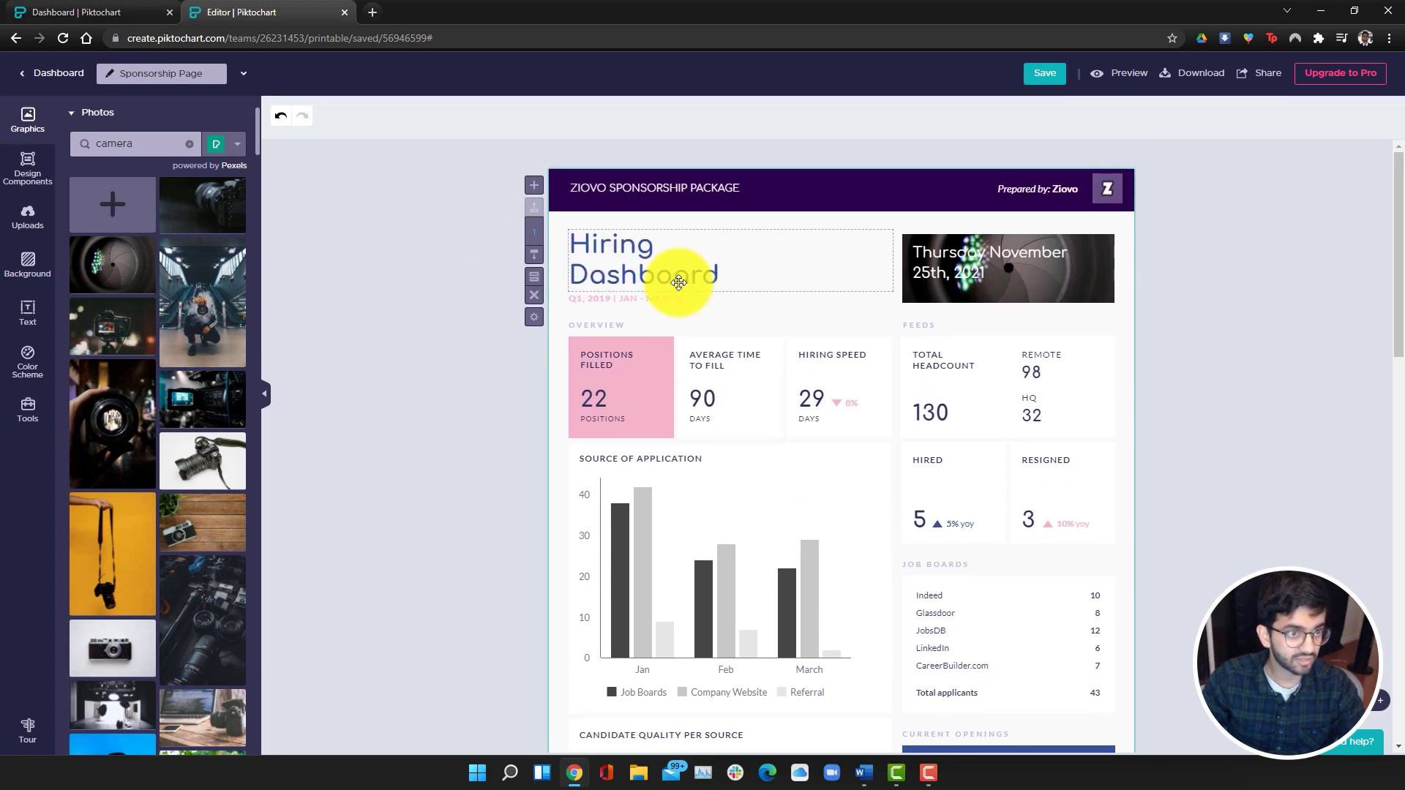
pyautogui.click(722, 276)
pyautogui.moveTo(722, 276); pyautogui.dragTo(604, 253)
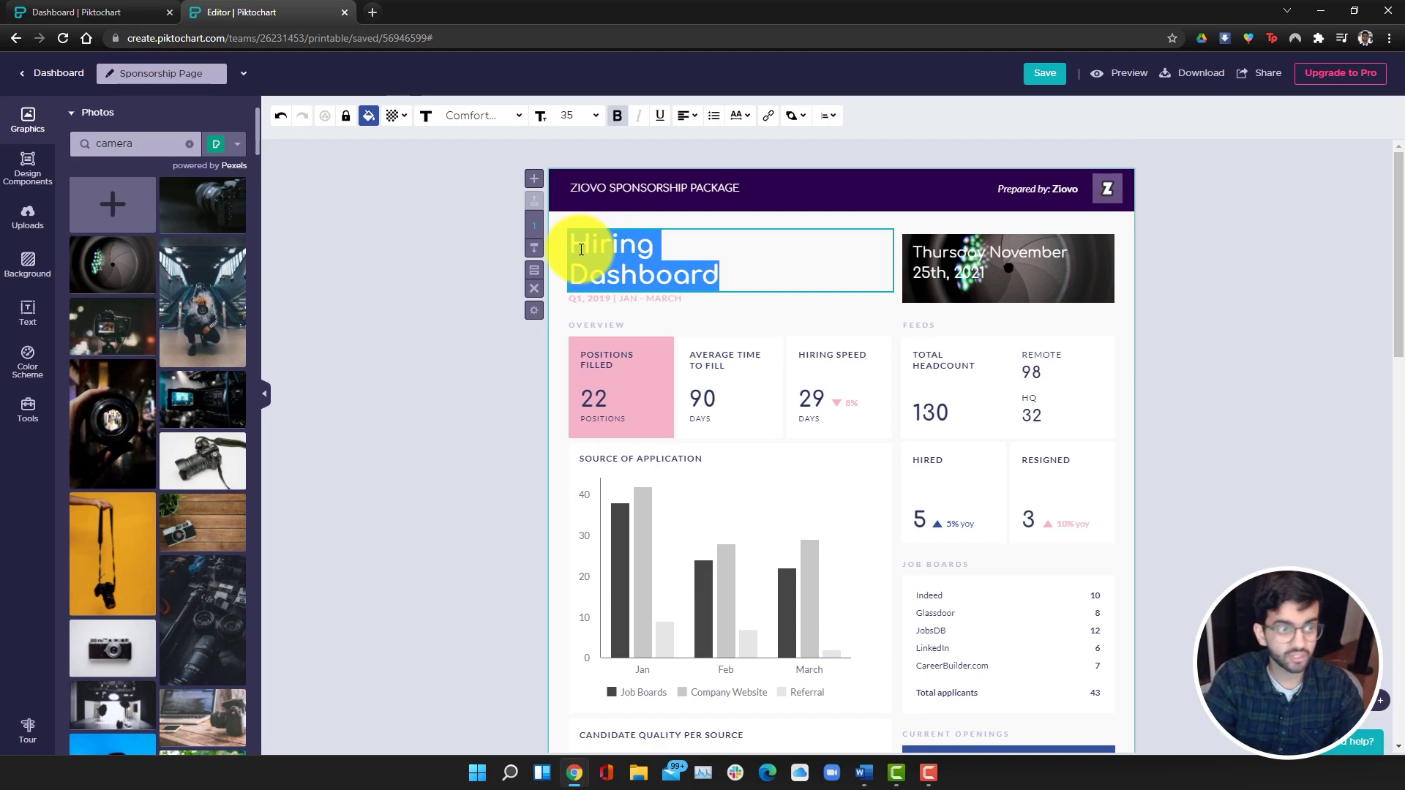
pyautogui.write('Channel')
pyautogui.press('Return')
pyautogui.write('Summary')
pyautogui.click(1228, 457)
# Step: Check the overview cards: Subscribers 450,000, Total Views 60M, Average VPV 25,000
pyautogui.scroll(-1, 1228, 456)
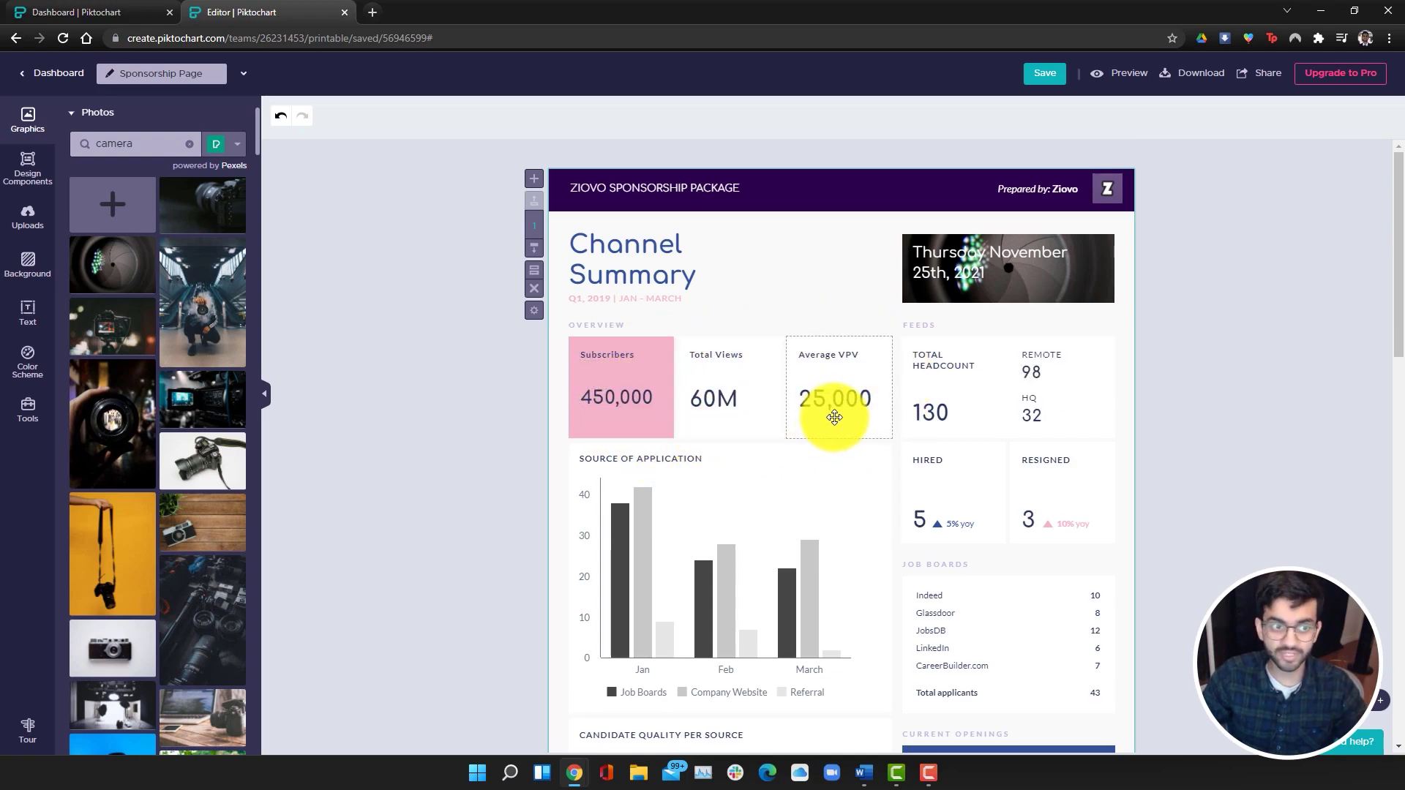
pyautogui.click(918, 328)
pyautogui.press('Escape')
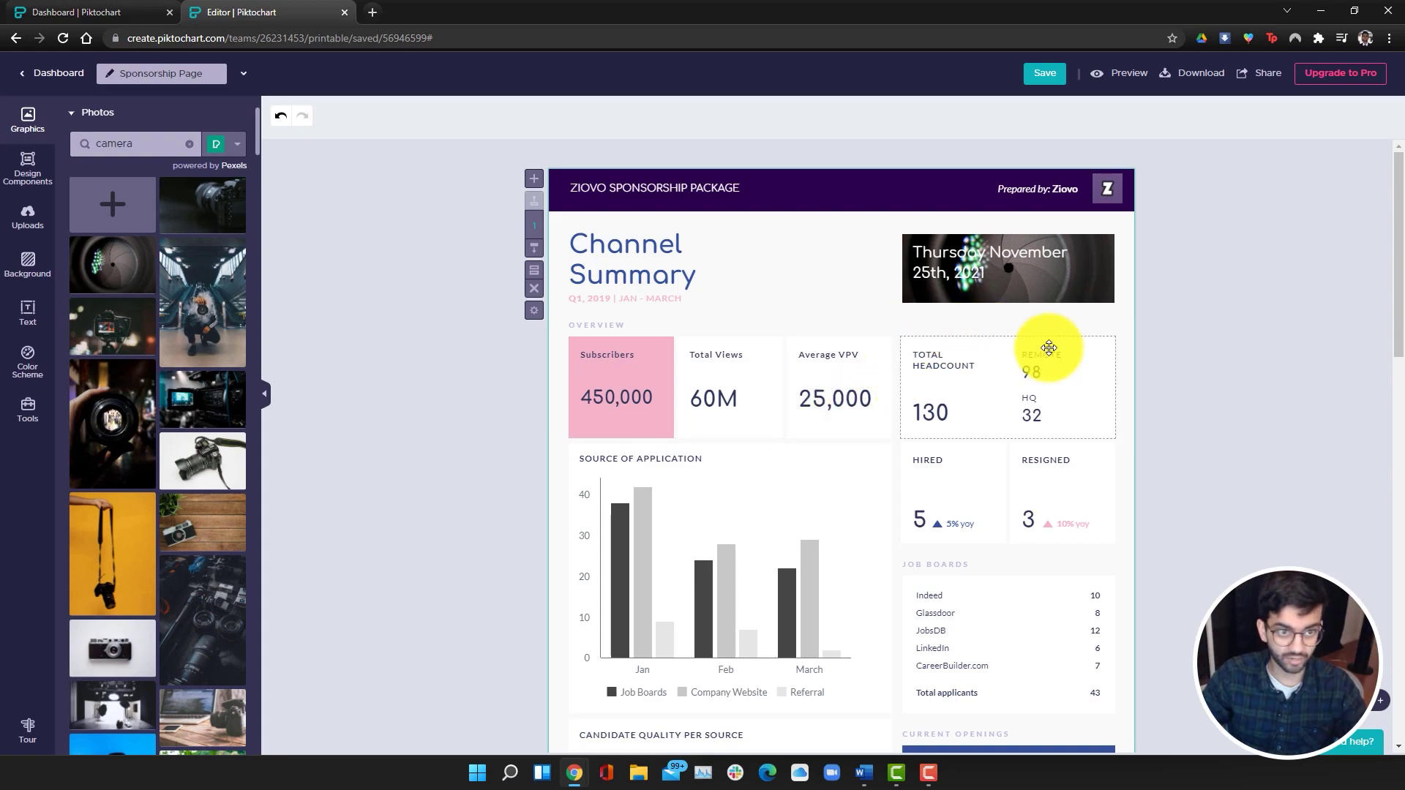
pyautogui.scroll(-9, 1233, 470)
# Step: Title the Source of Application chart 'Views Q3 2021' and delete its Company Website and Referral columns
pyautogui.scroll(5, 1133, 494)
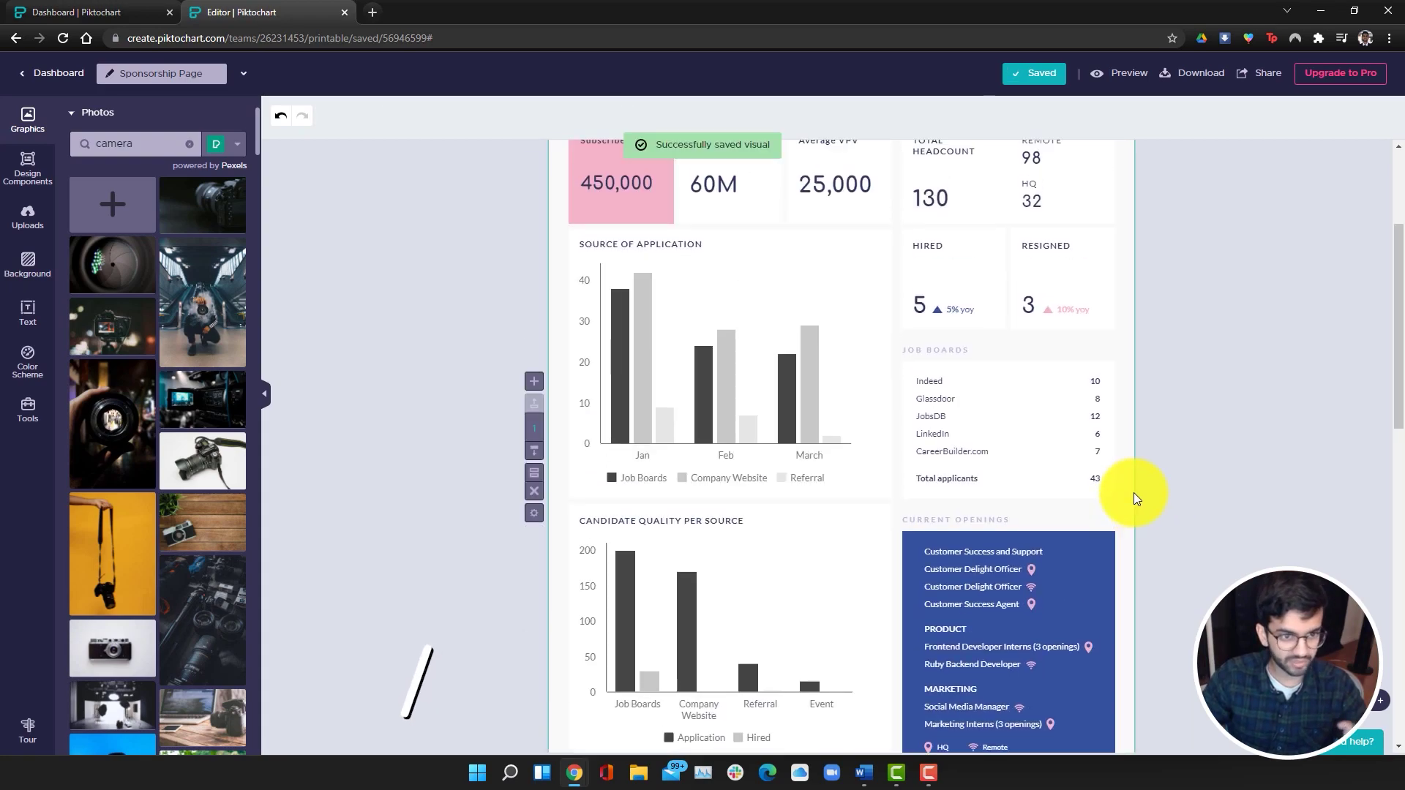
pyautogui.scroll(3, 1134, 493)
pyautogui.scroll(-2, 1134, 494)
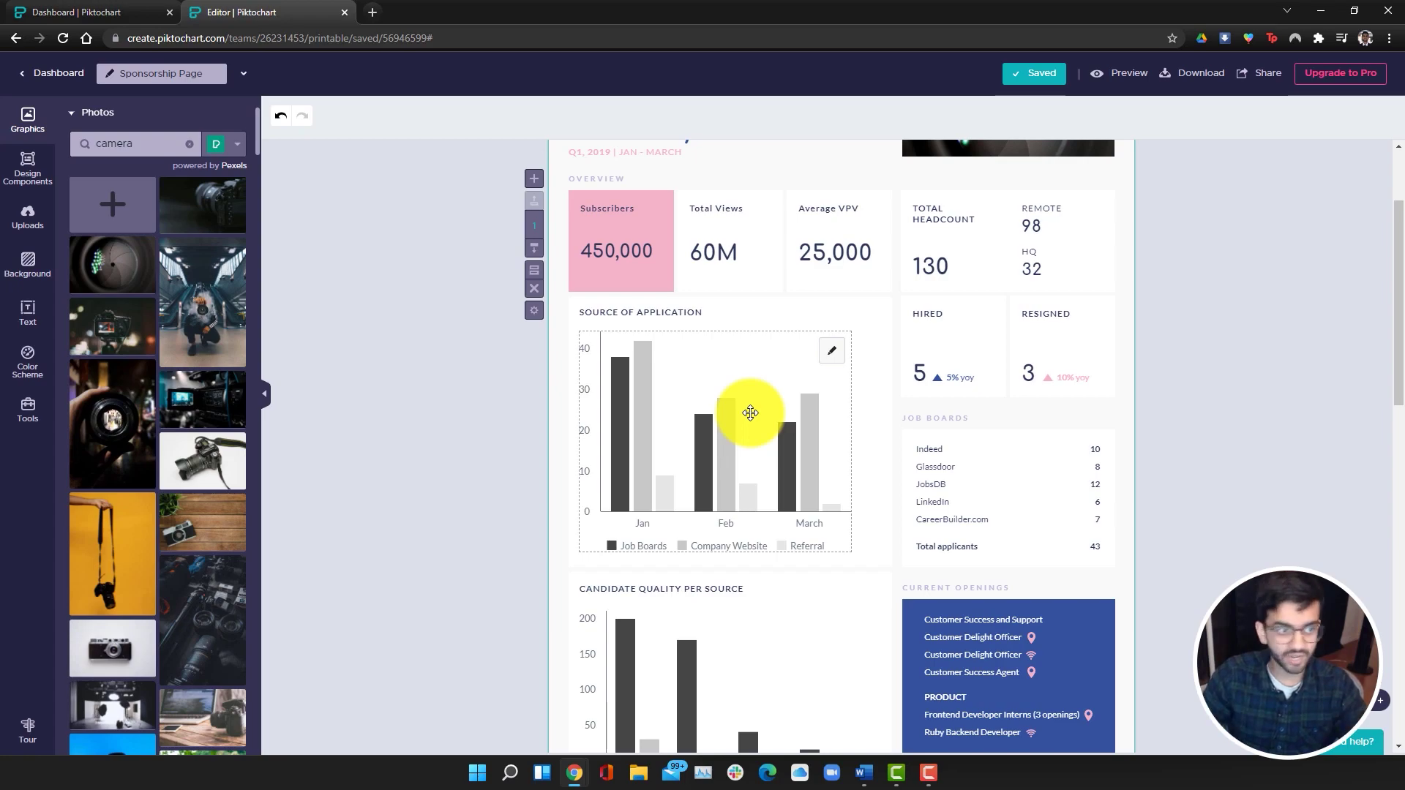
pyautogui.click(831, 351)
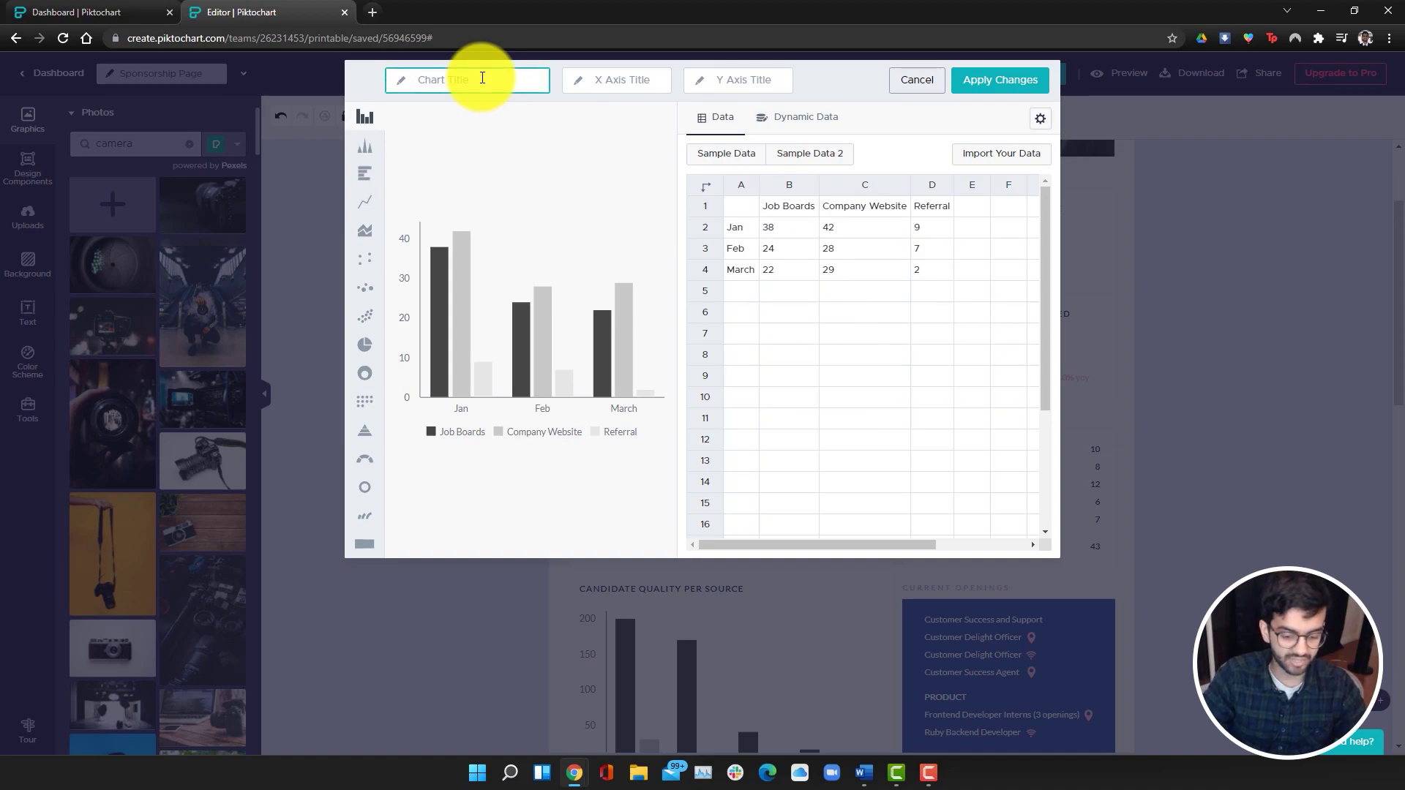
pyautogui.write('Views Q')
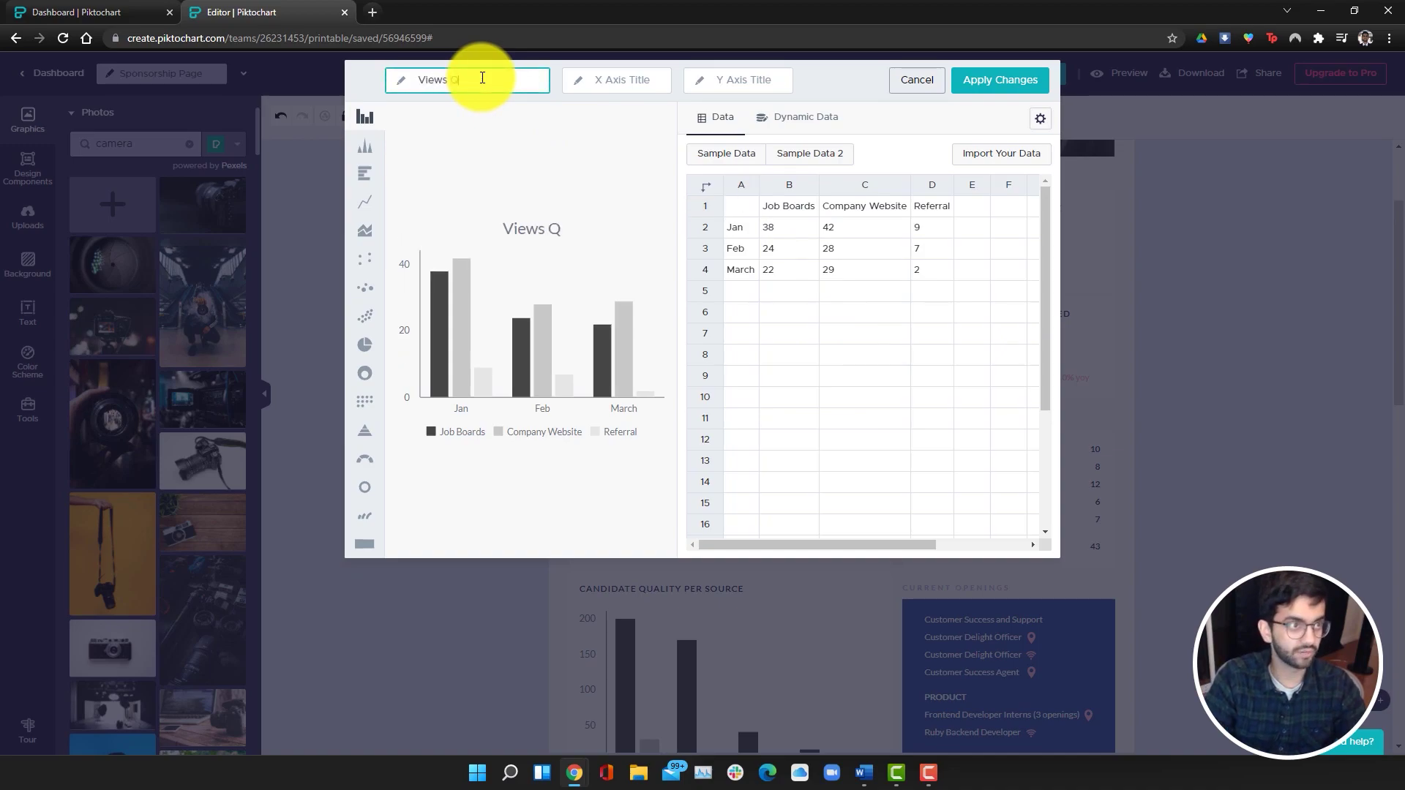
pyautogui.write('3')
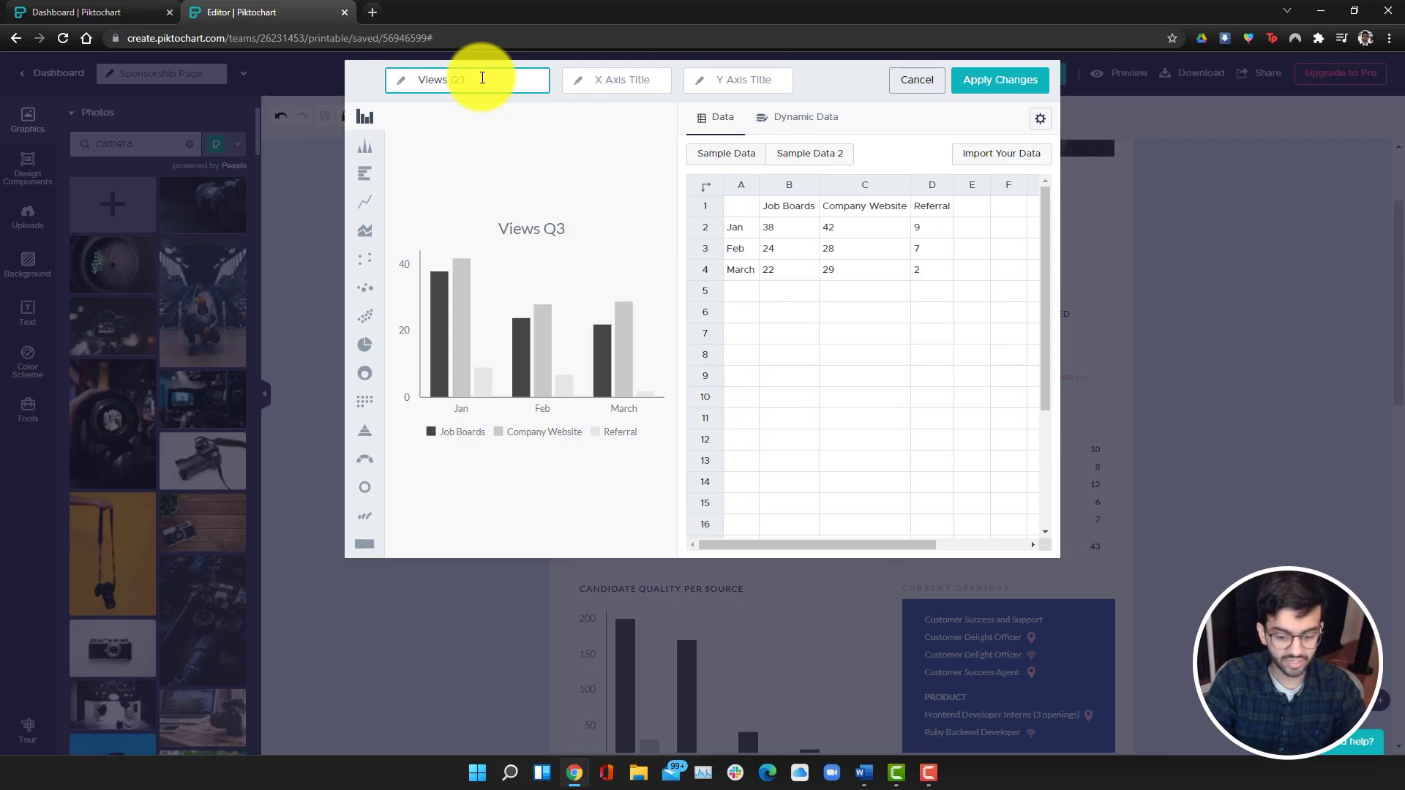
pyautogui.write(' 2021')
pyautogui.click(804, 209)
pyautogui.moveTo(863, 201); pyautogui.dragTo(934, 268)
pyautogui.press('Delete')
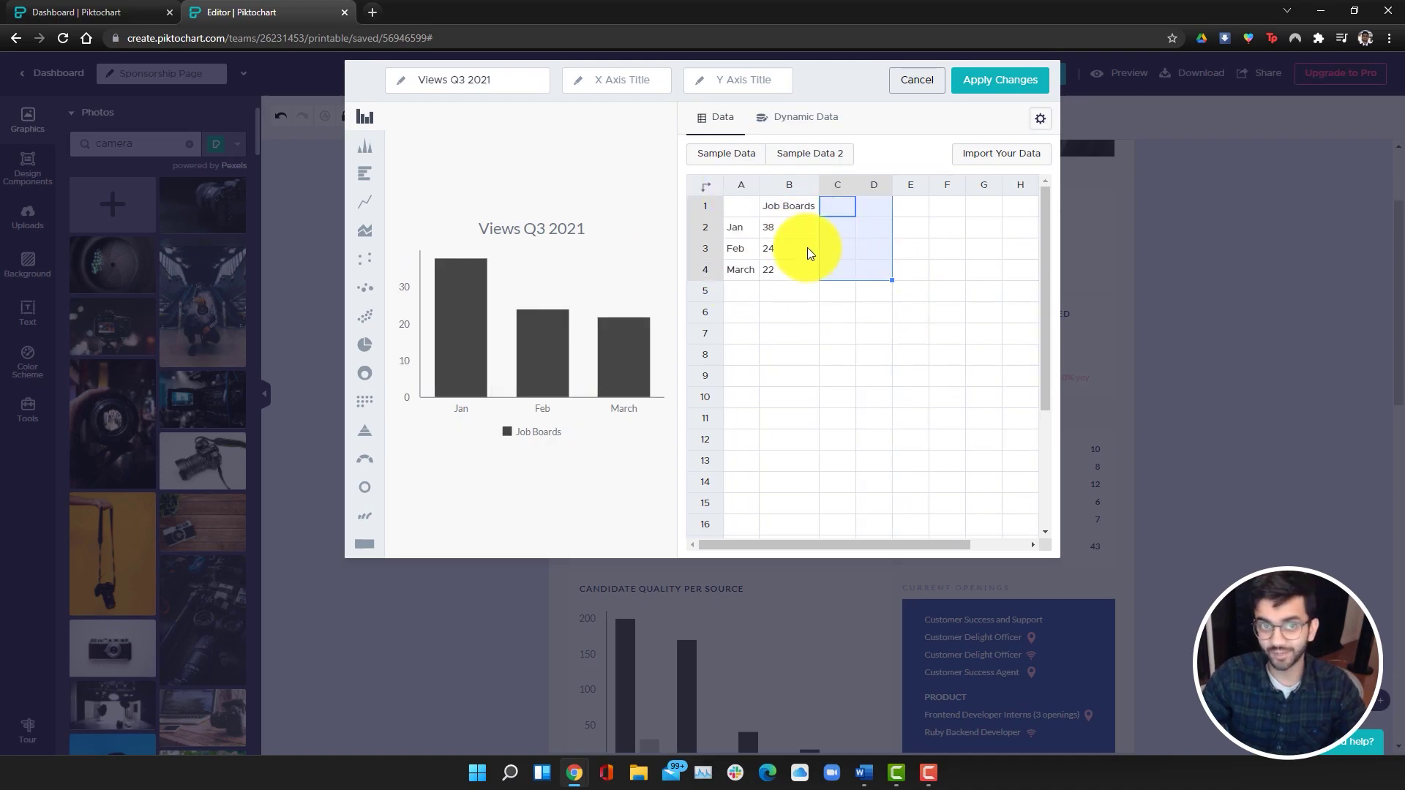
# Step: Set the months to July, Aug, Sept with Views values 300000, 280000 and 315000
pyautogui.click(753, 230)
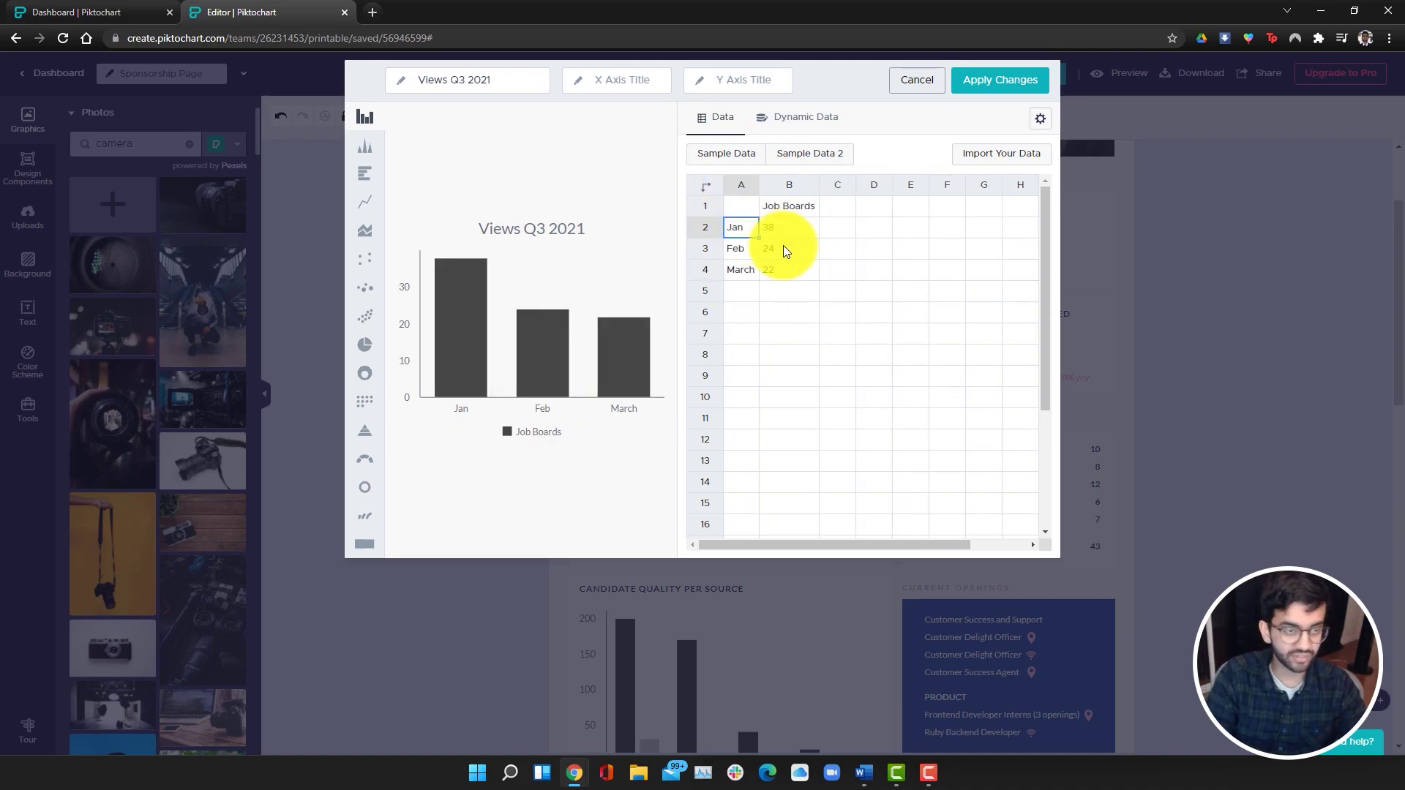
pyautogui.write('July')
pyautogui.press('Return')
pyautogui.write('Aug')
pyautogui.press('Return')
pyautogui.write('Sept')
pyautogui.click(784, 208)
pyautogui.write('Views')
pyautogui.click(784, 222)
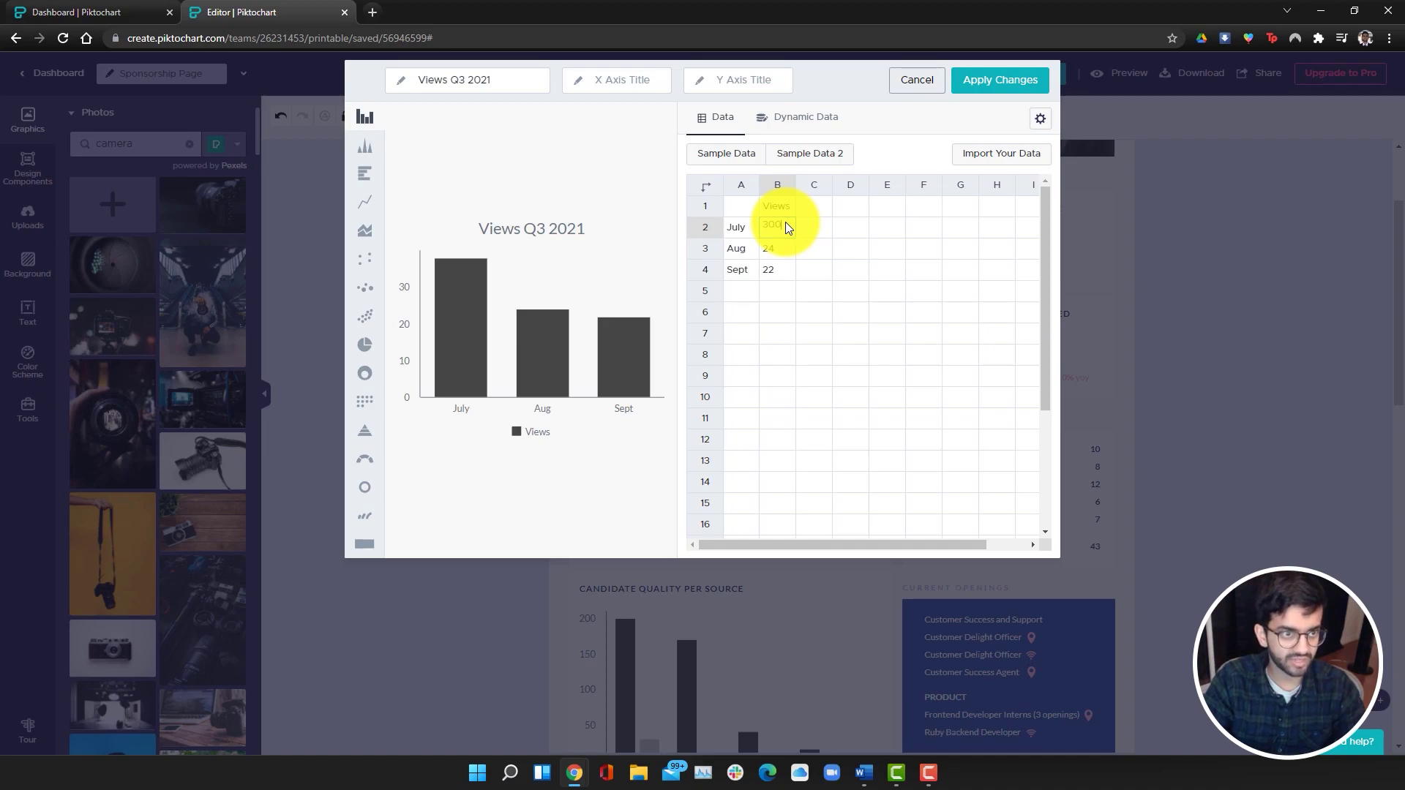
pyautogui.press('Return')
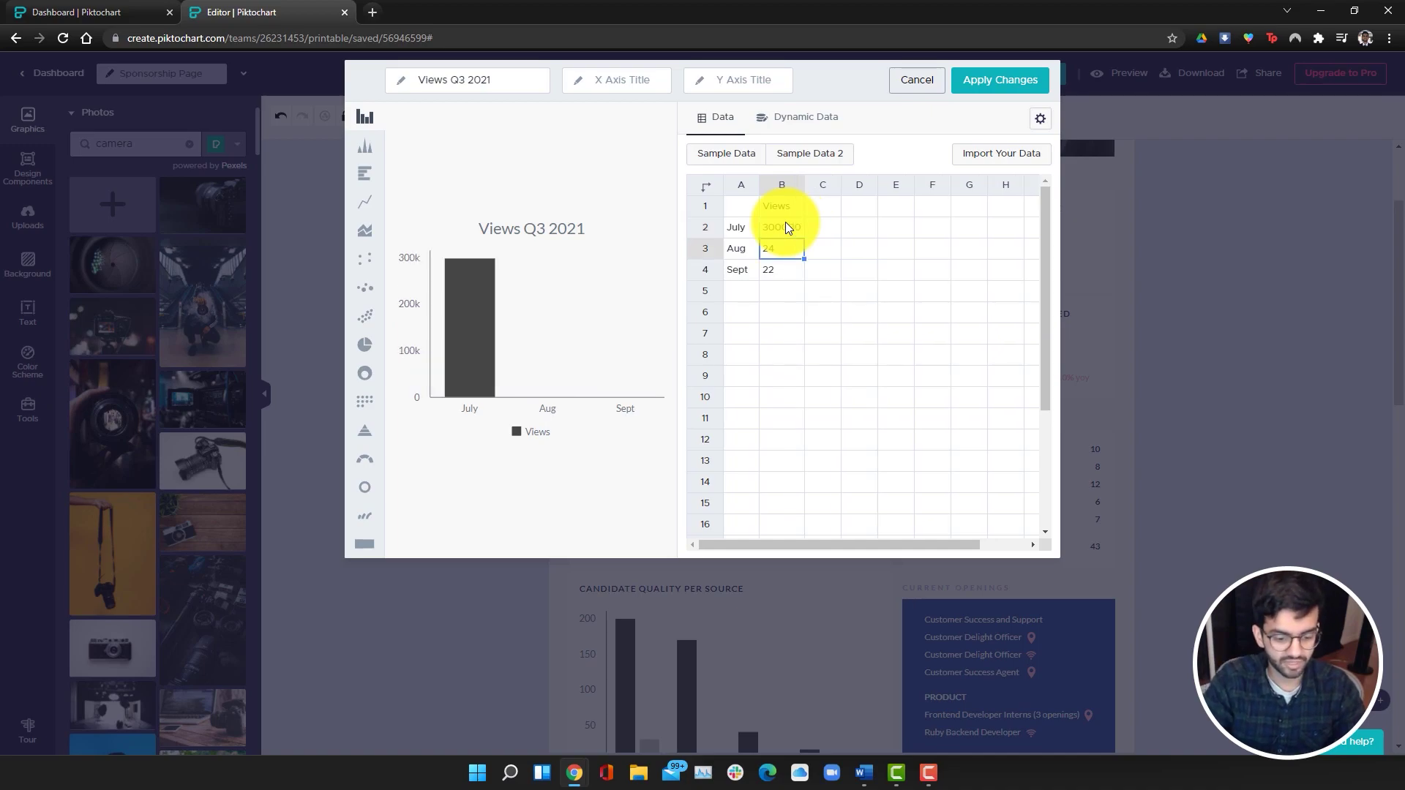
pyautogui.write('280000')
pyautogui.press('Return')
pyautogui.write('315000')
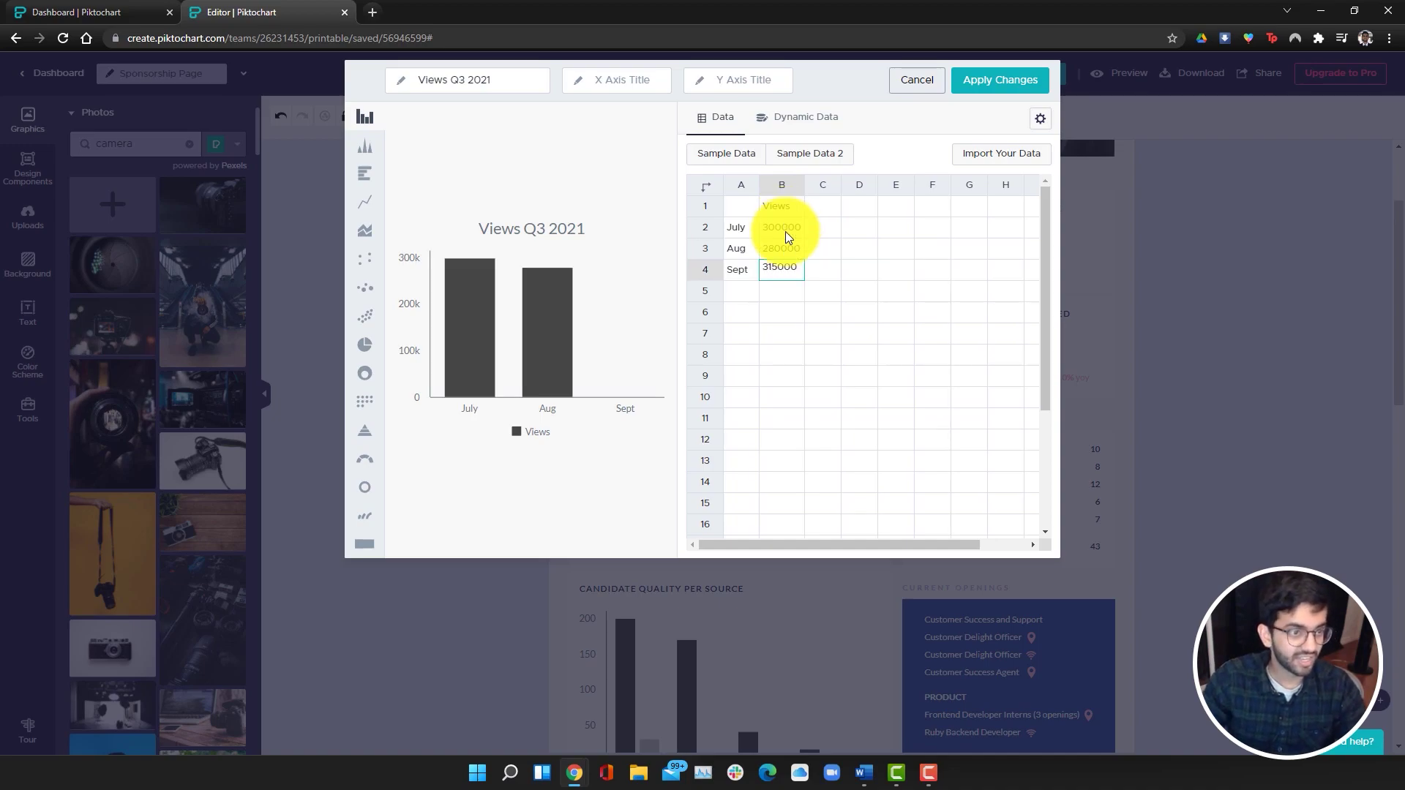
pyautogui.click(823, 379)
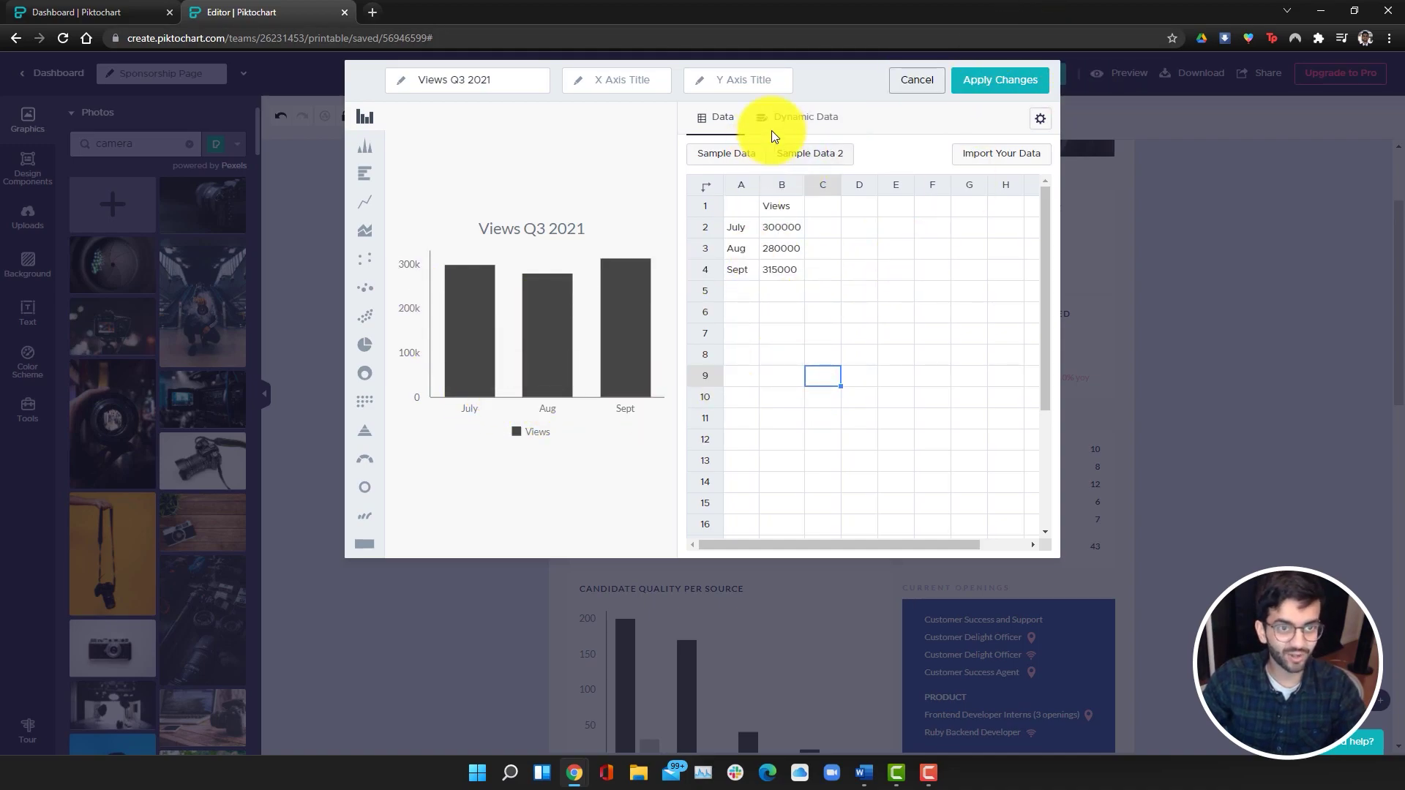
# Step: Turn on data labels, colour the bars dark purple, and apply the chart changes
pyautogui.click(1040, 118)
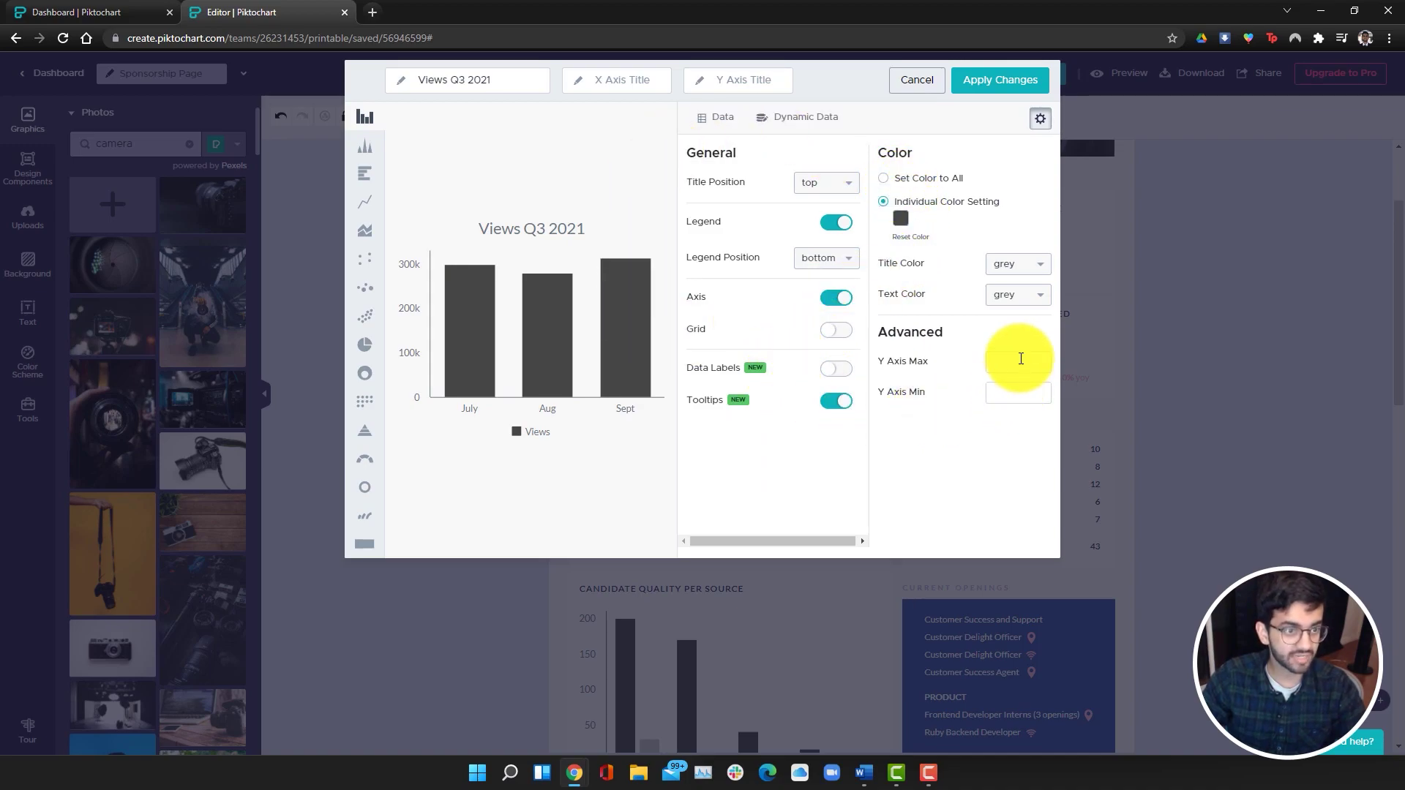
pyautogui.click(827, 370)
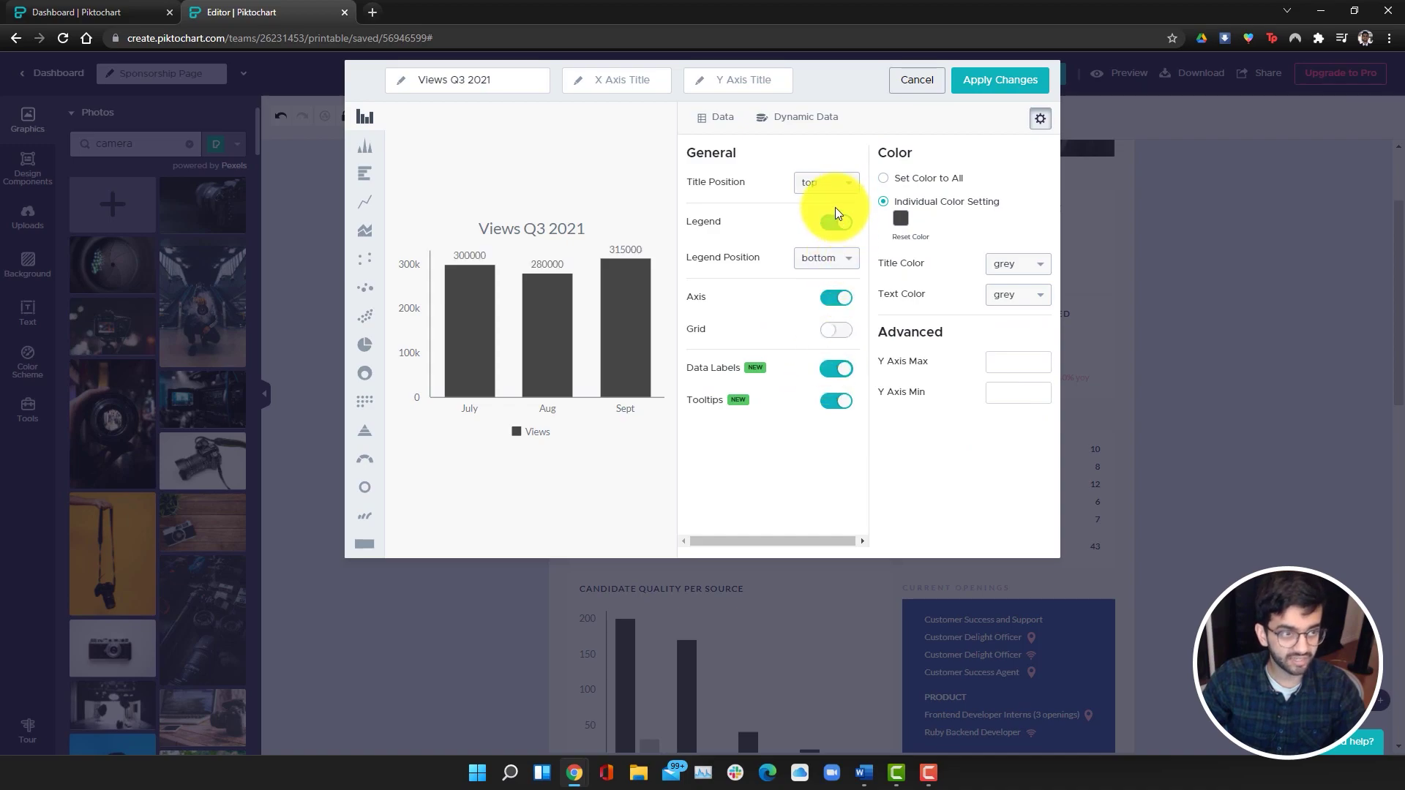
pyautogui.click(905, 217)
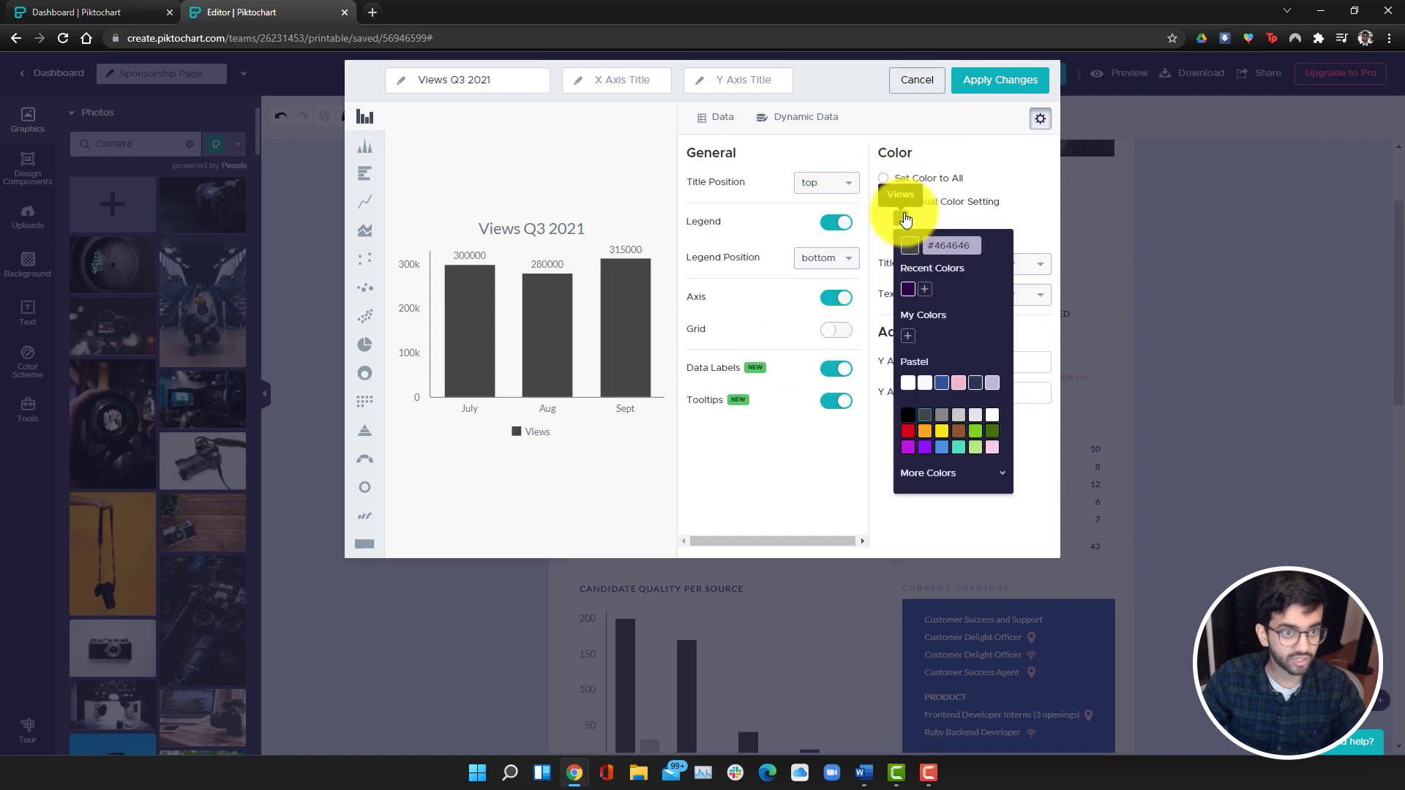
pyautogui.click(908, 291)
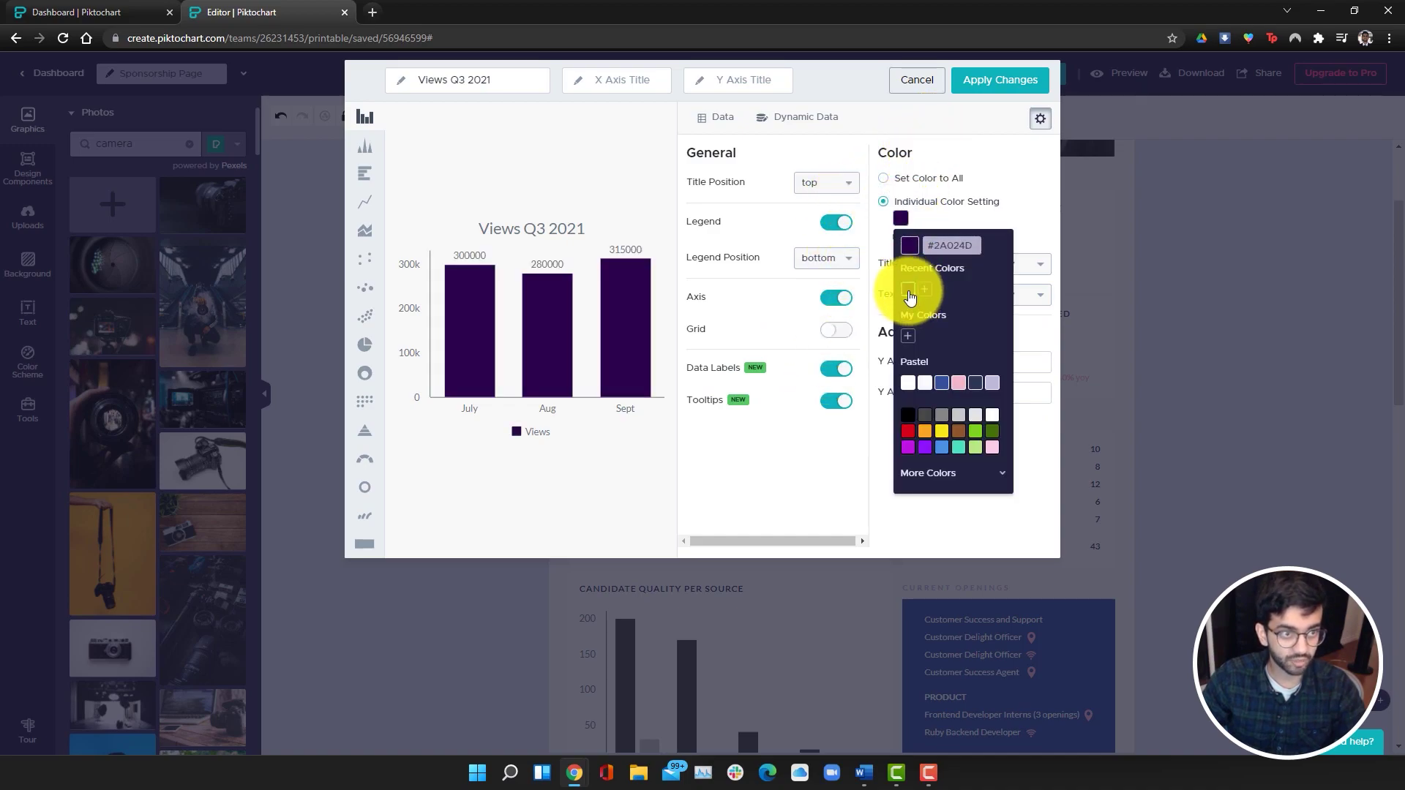
pyautogui.click(985, 83)
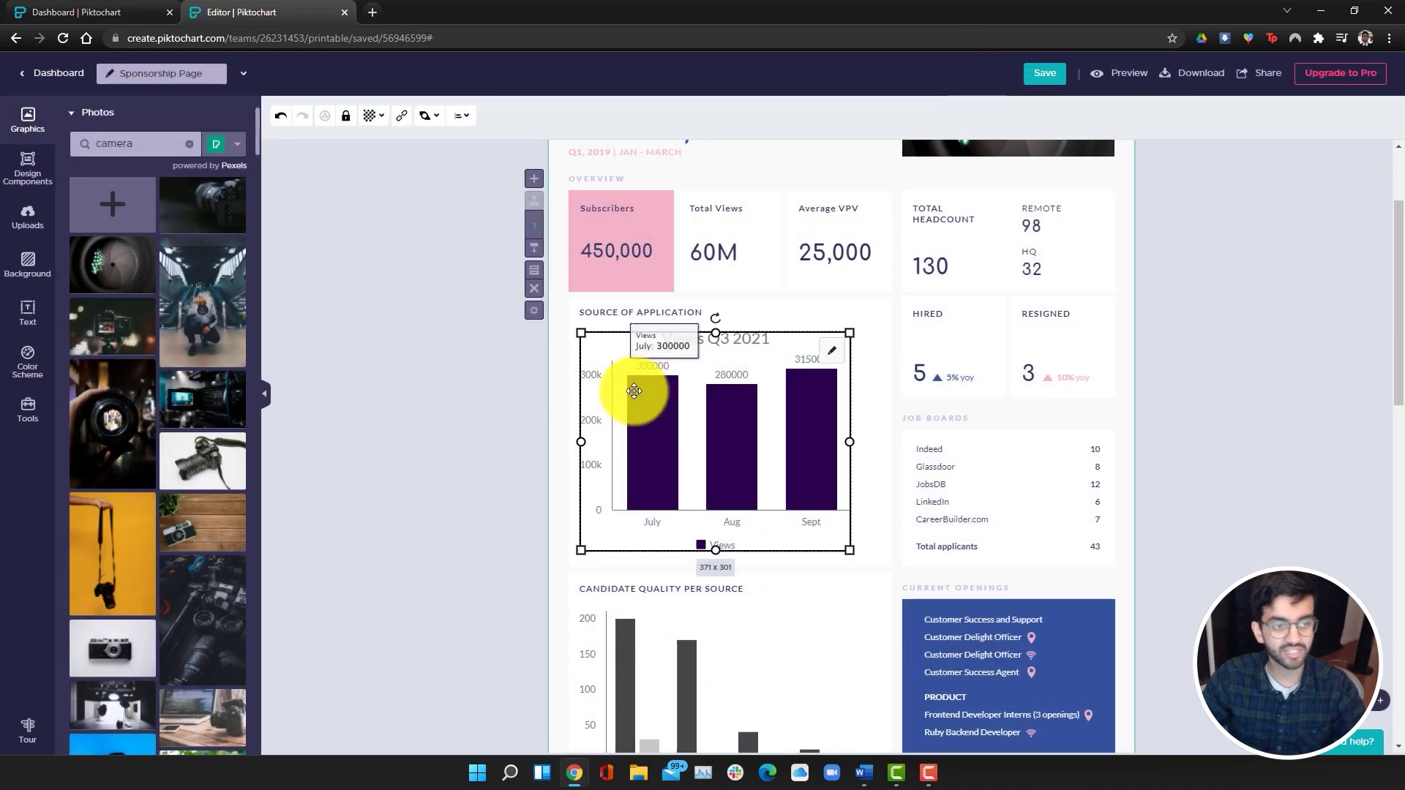
# Step: Delete the Candidate Quality per Source bar chart from inside its group
pyautogui.click(559, 410)
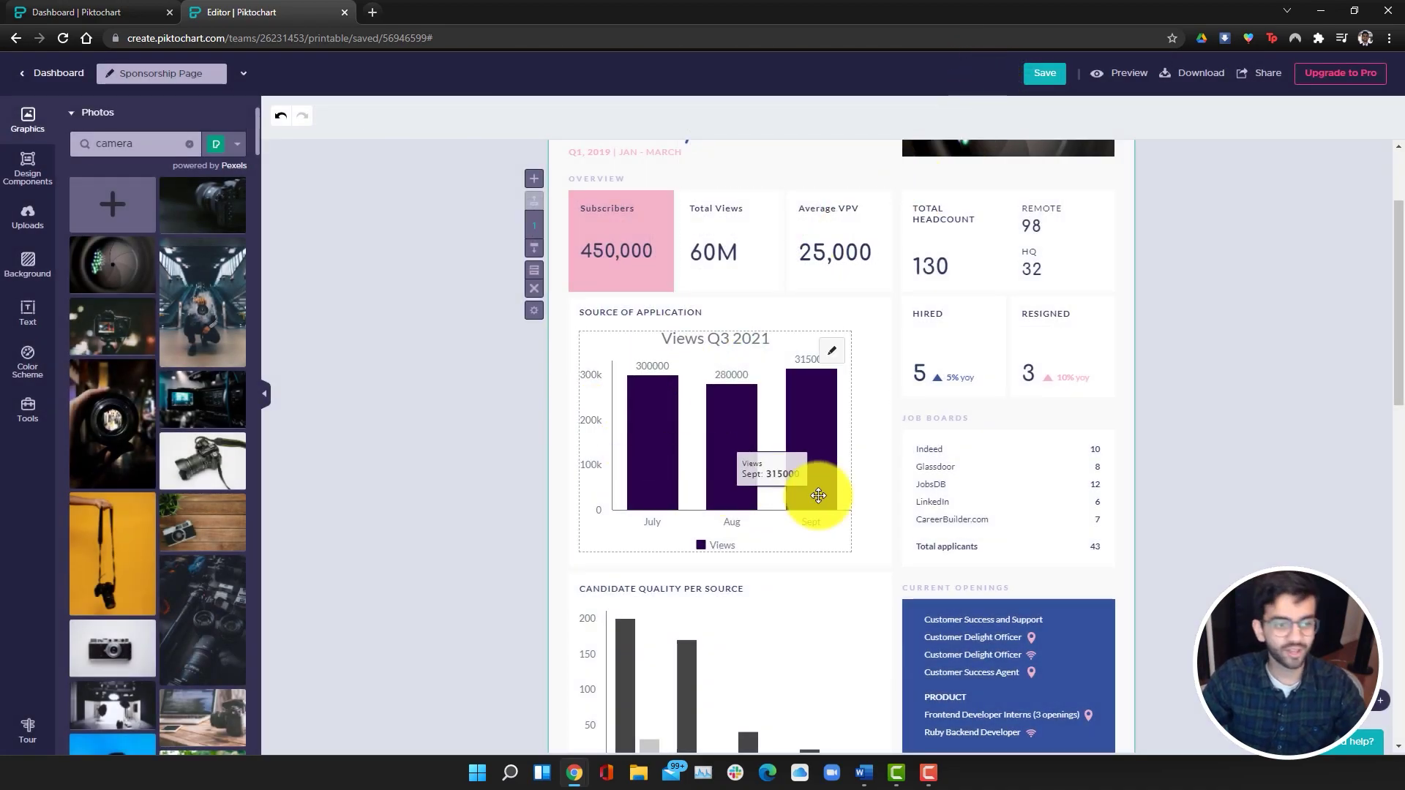
pyautogui.scroll(-3, 809, 266)
pyautogui.scroll(2, 799, 323)
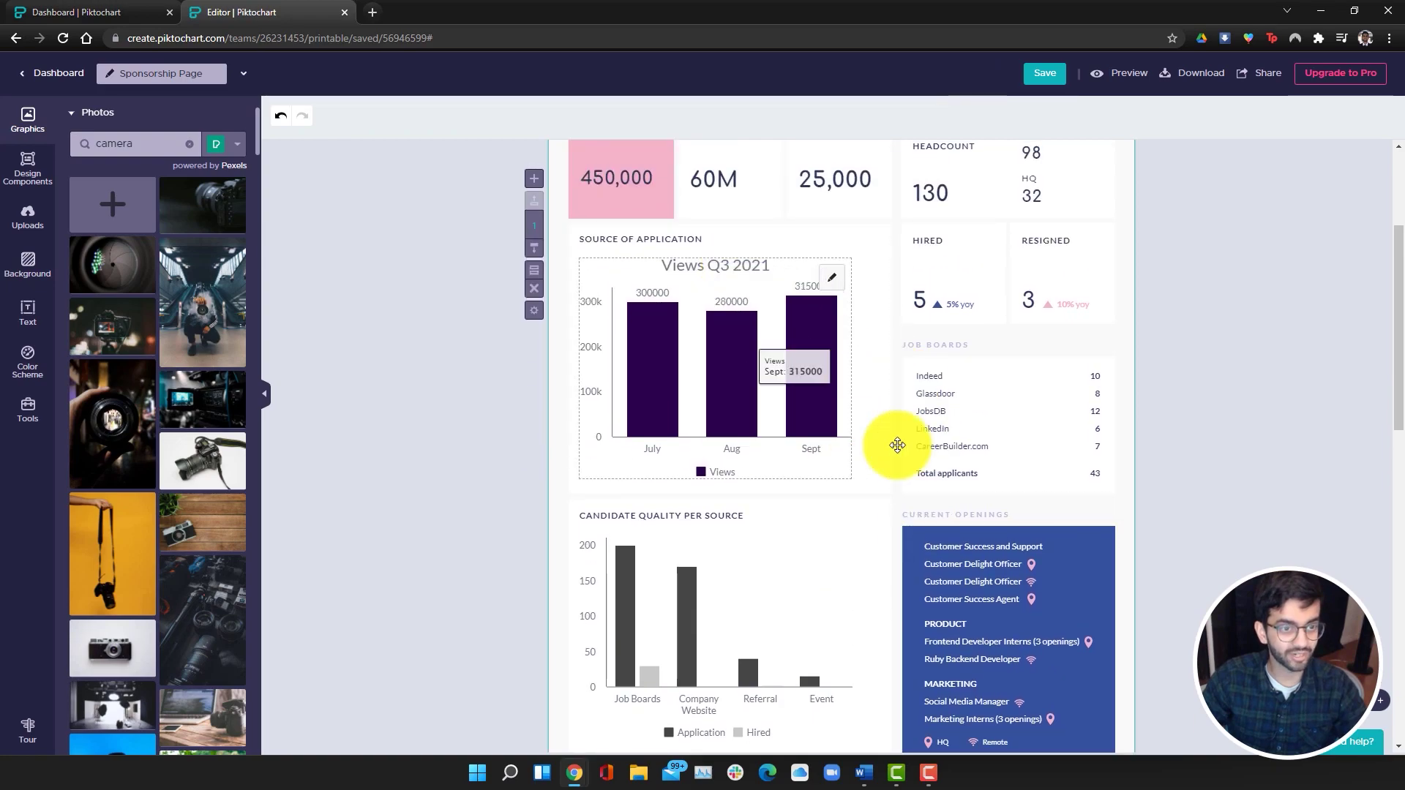
pyautogui.scroll(3, 900, 445)
pyautogui.scroll(-4, 850, 350)
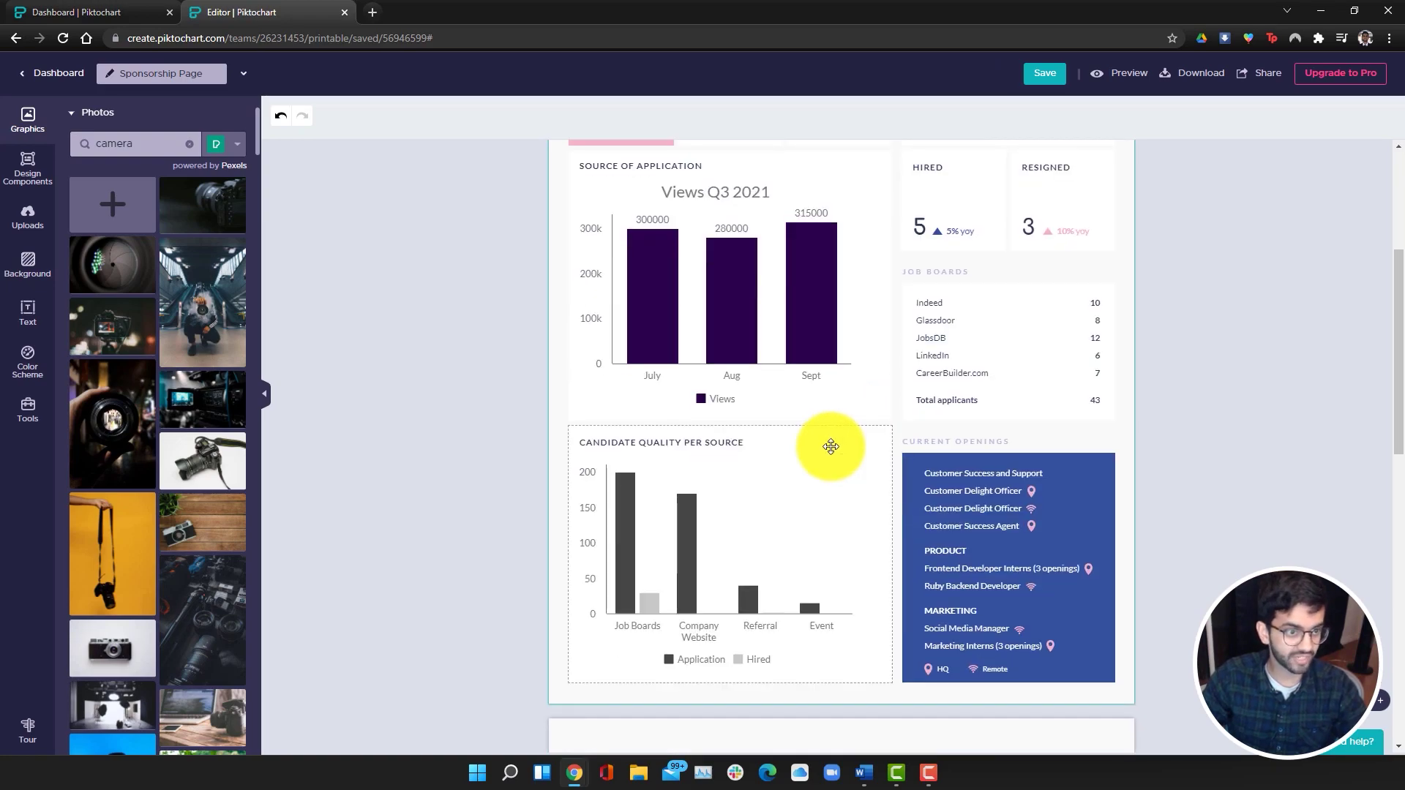
pyautogui.click(880, 481)
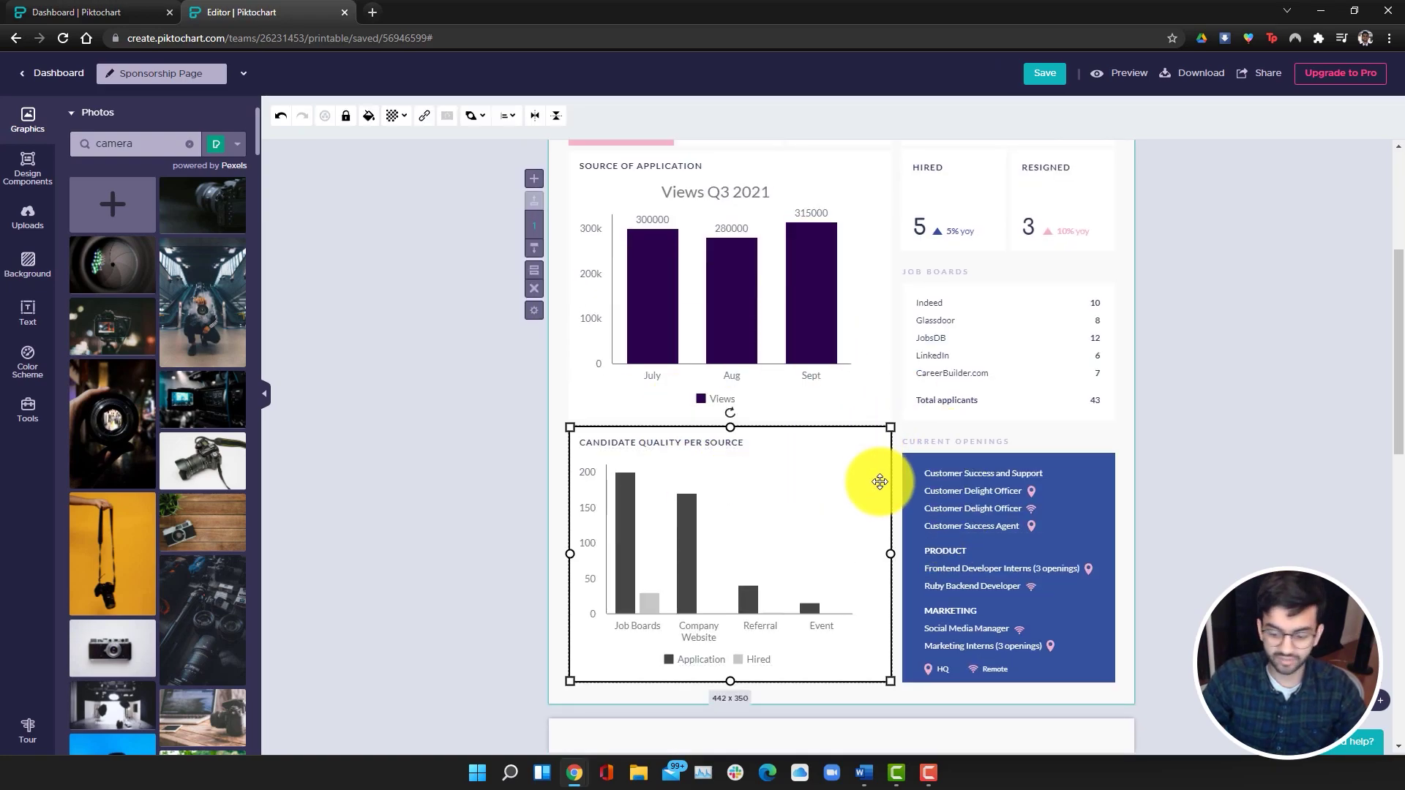
pyautogui.press('Escape')
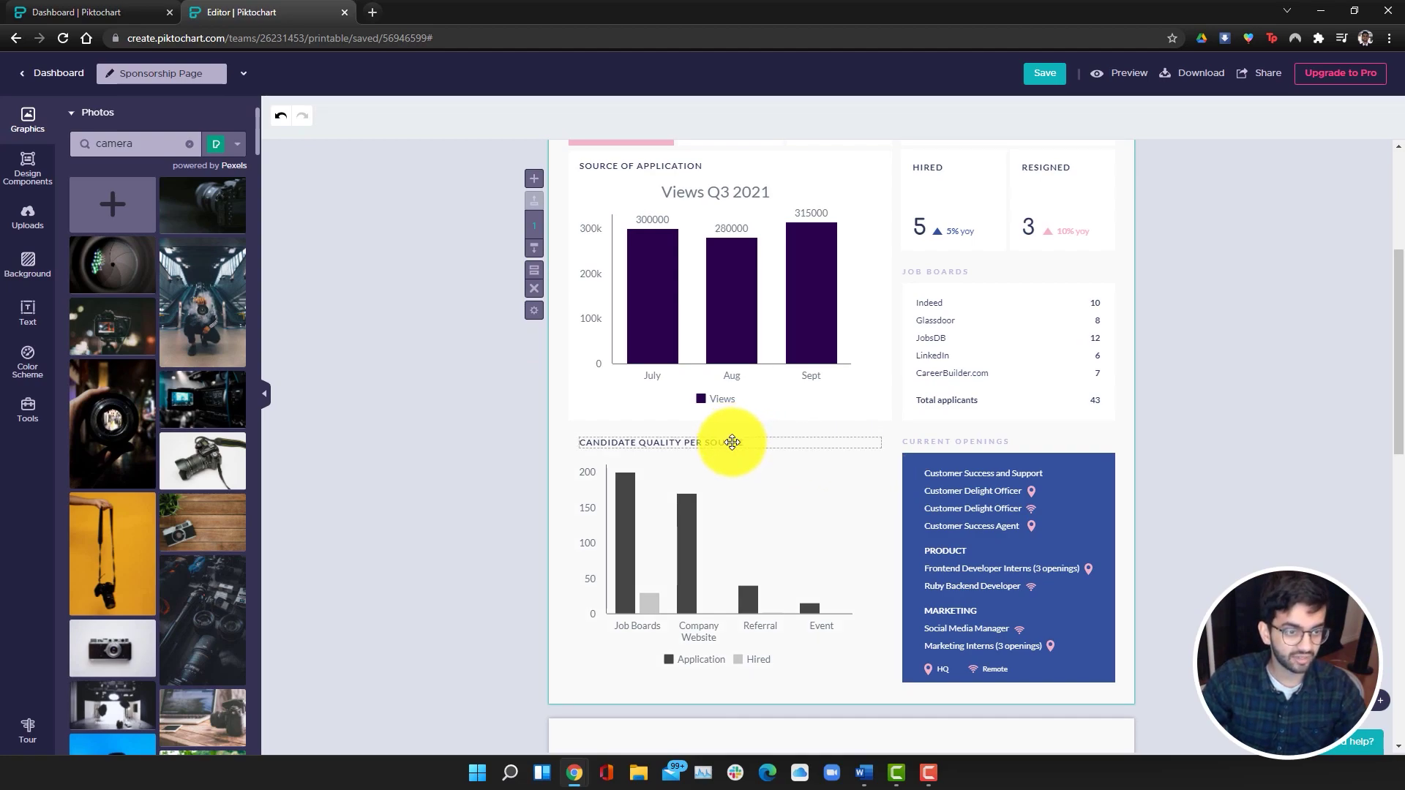
pyautogui.click(719, 487)
pyautogui.click(512, 525)
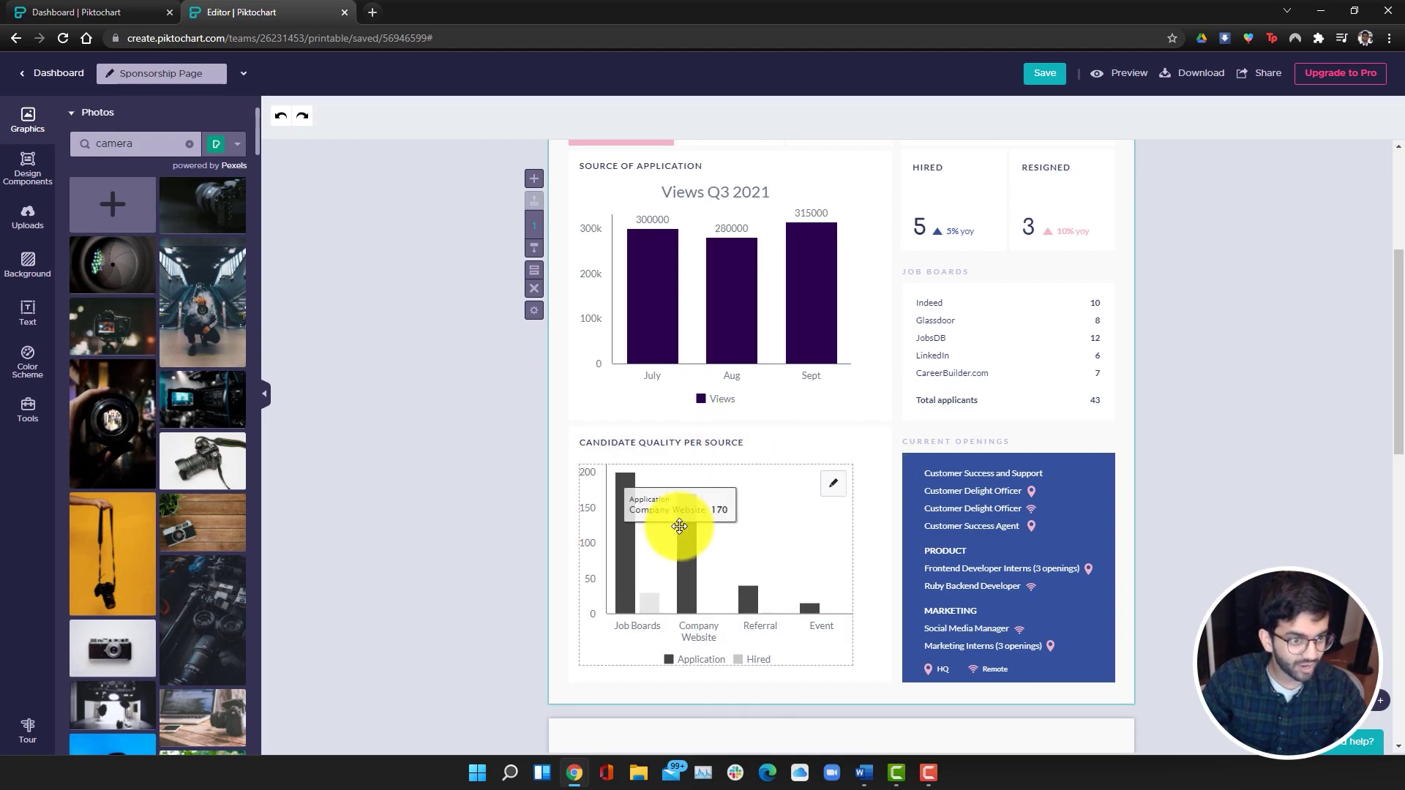
pyautogui.click(738, 483)
pyautogui.press('Delete')
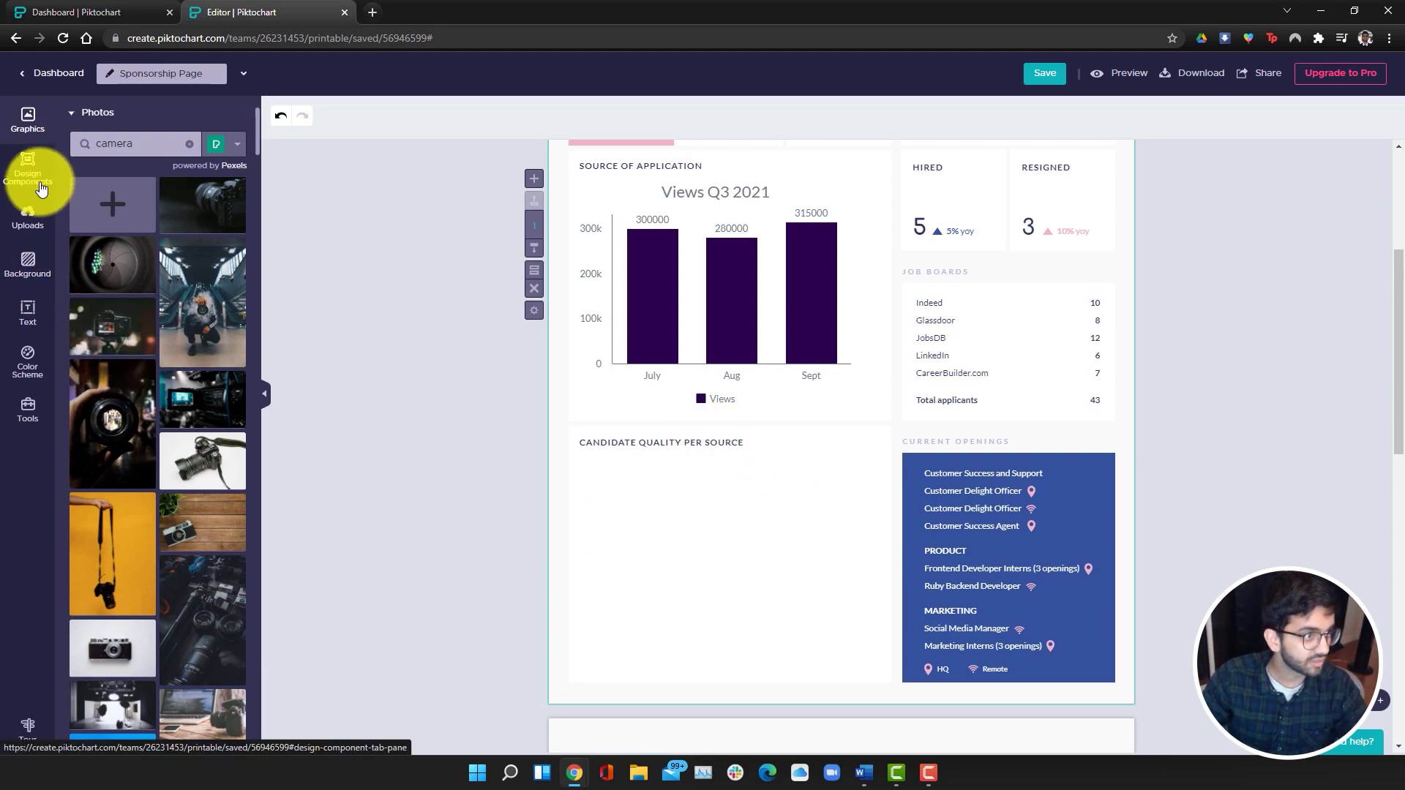
# Step: Start a new pie chart titled 'Demographics: Age Data'
pyautogui.click(28, 395)
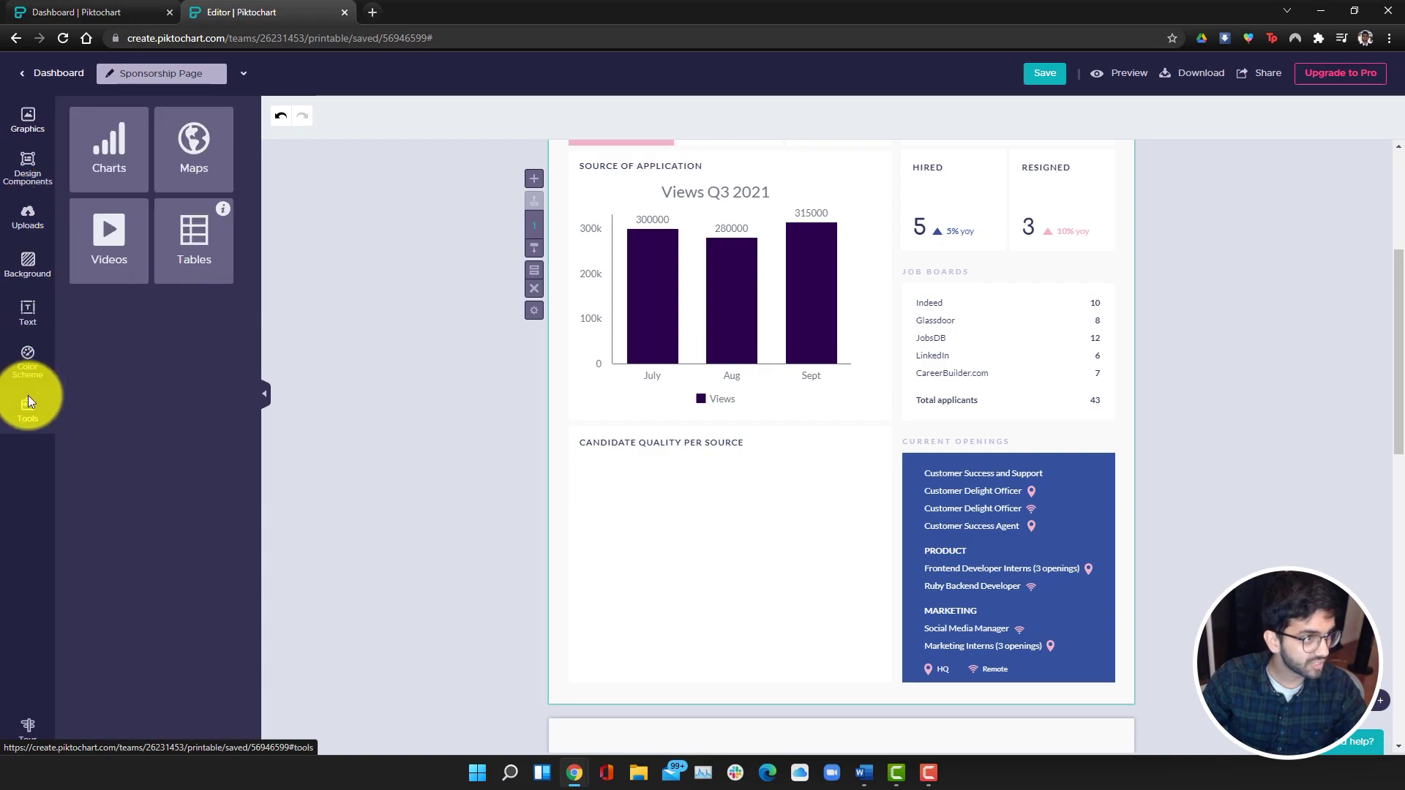
pyautogui.click(107, 152)
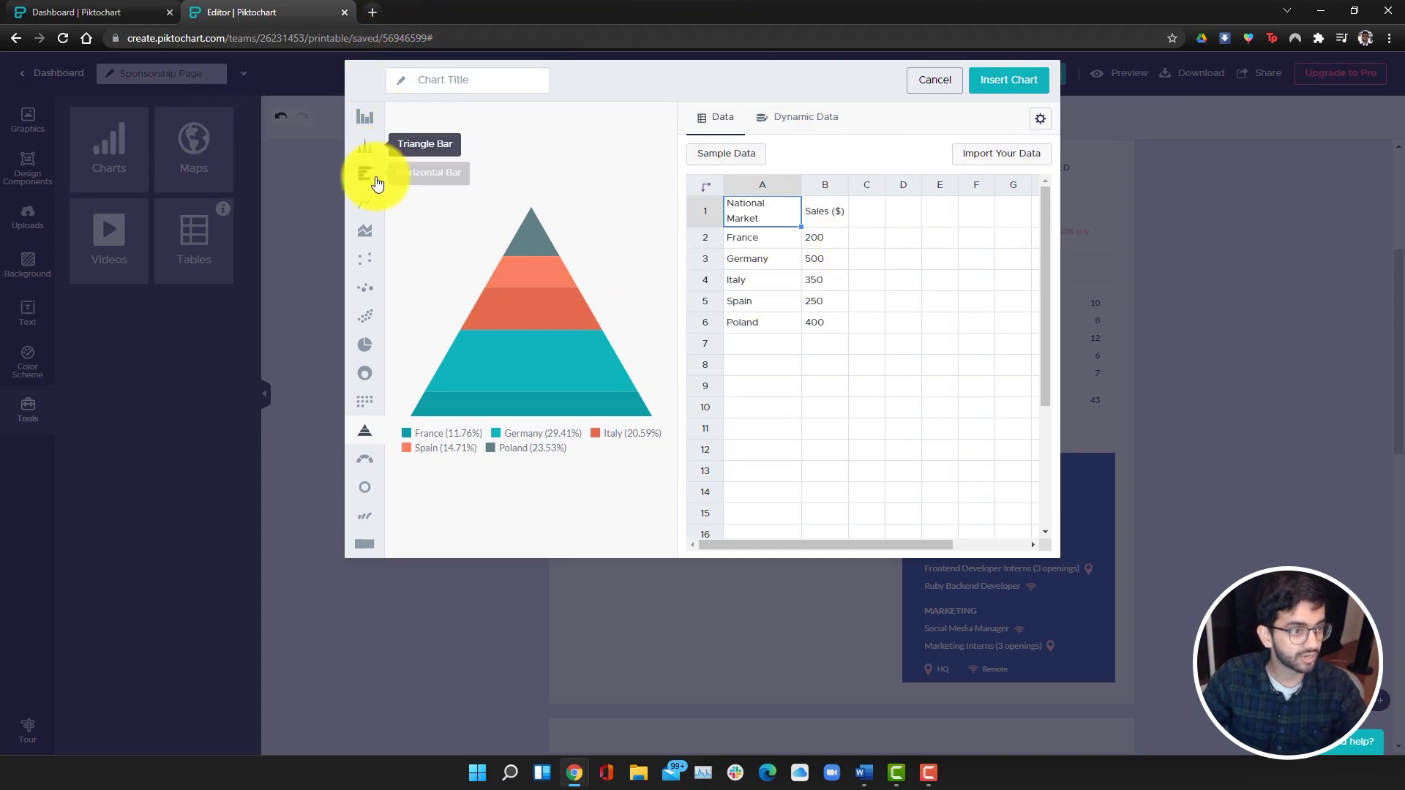
pyautogui.click(364, 351)
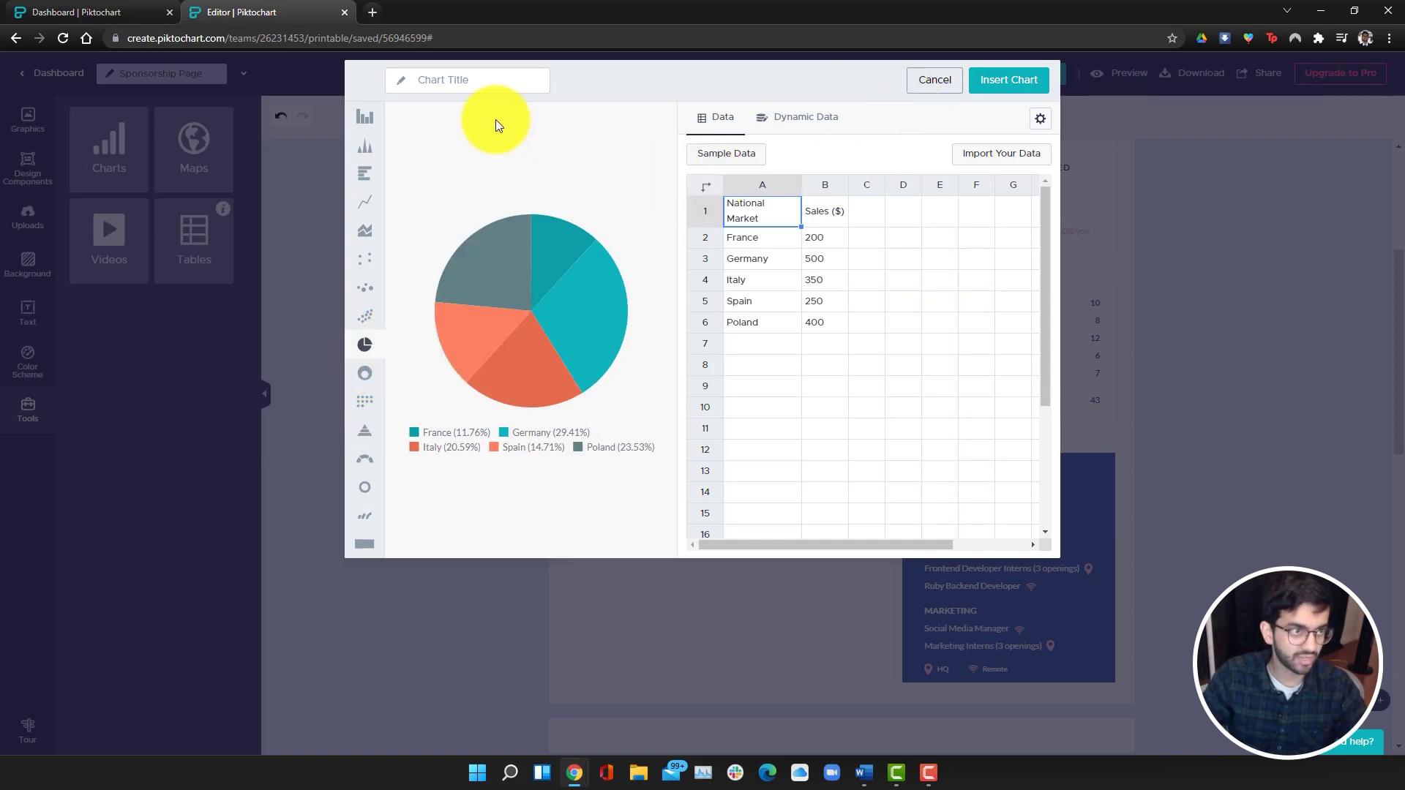
pyautogui.click(486, 80)
pyautogui.write('De')
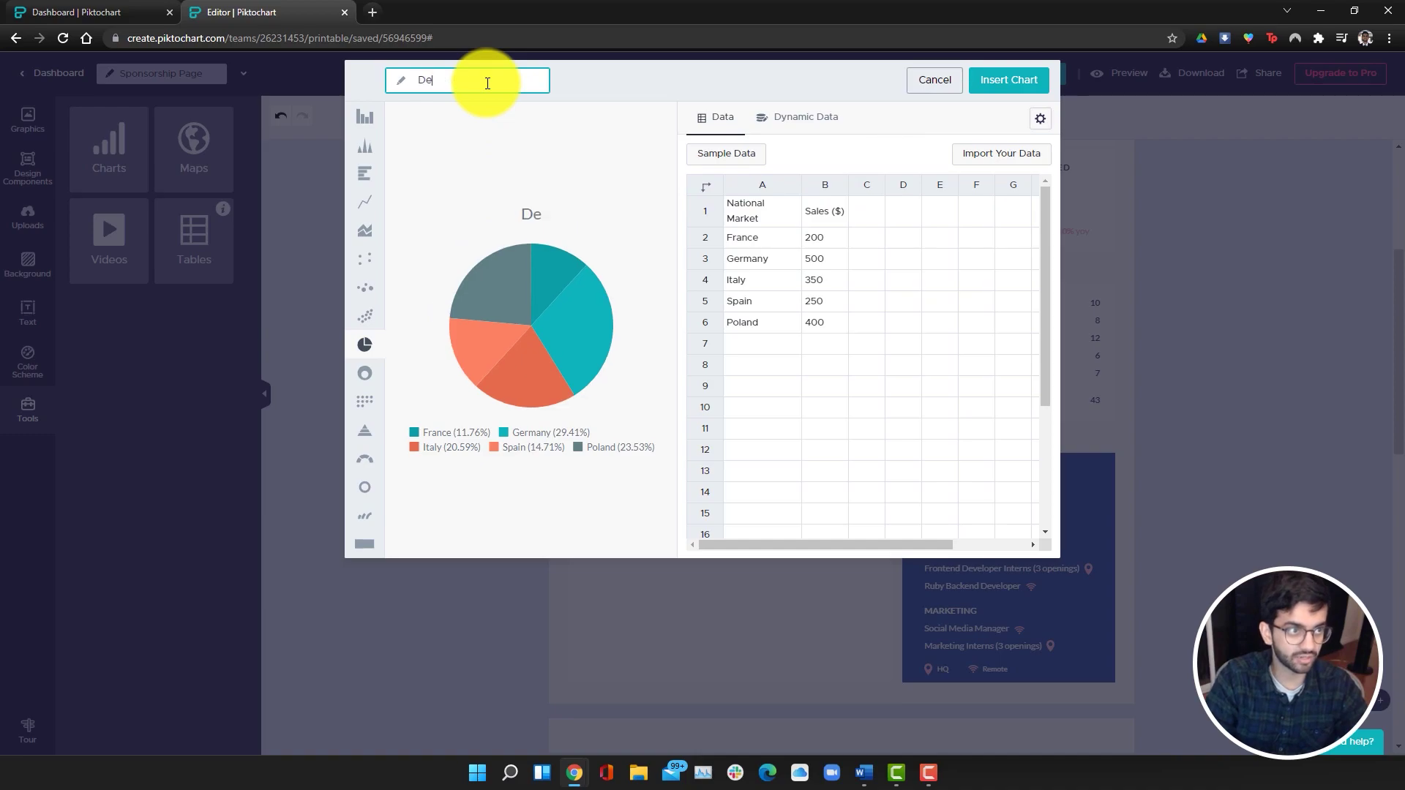
pyautogui.write('mographics: ')
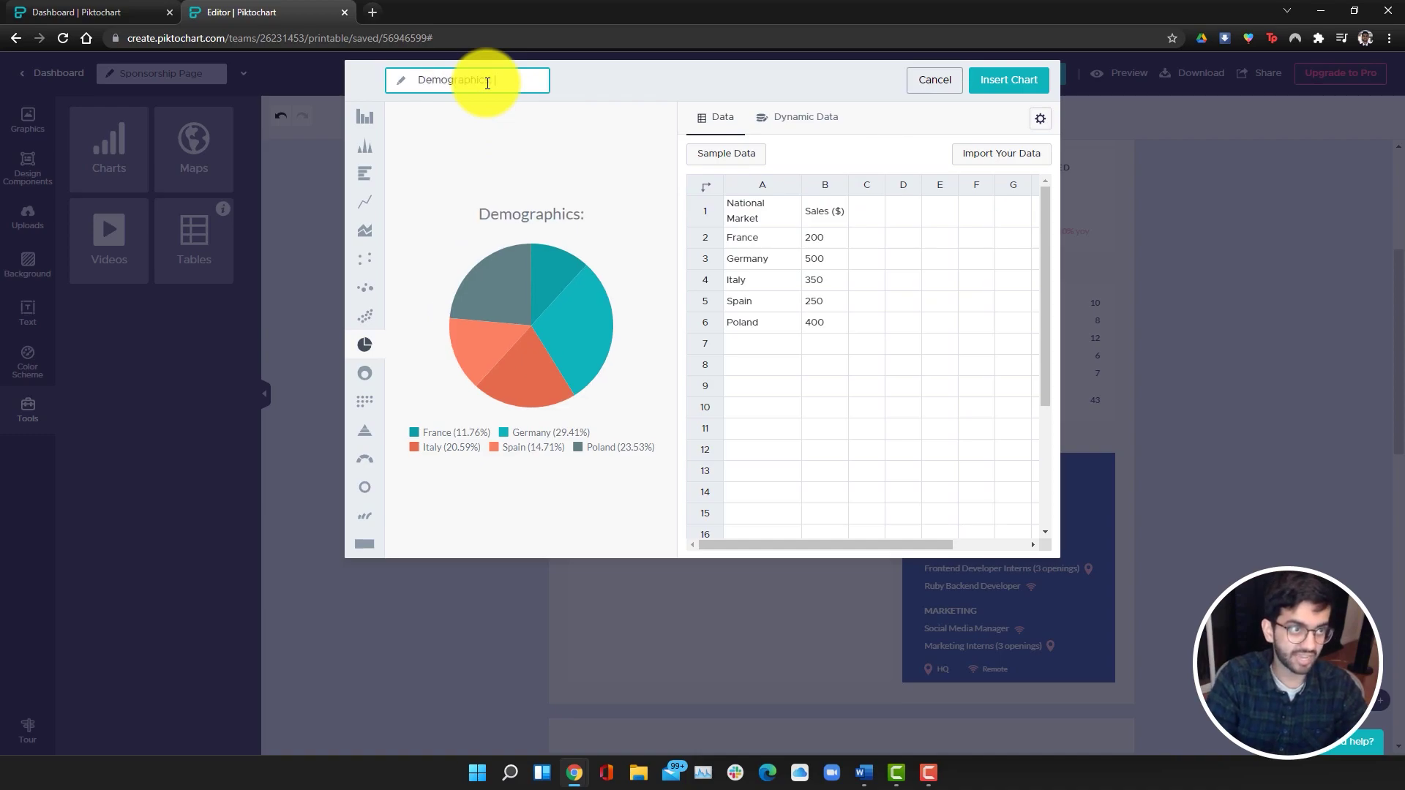
pyautogui.write('Age Data')
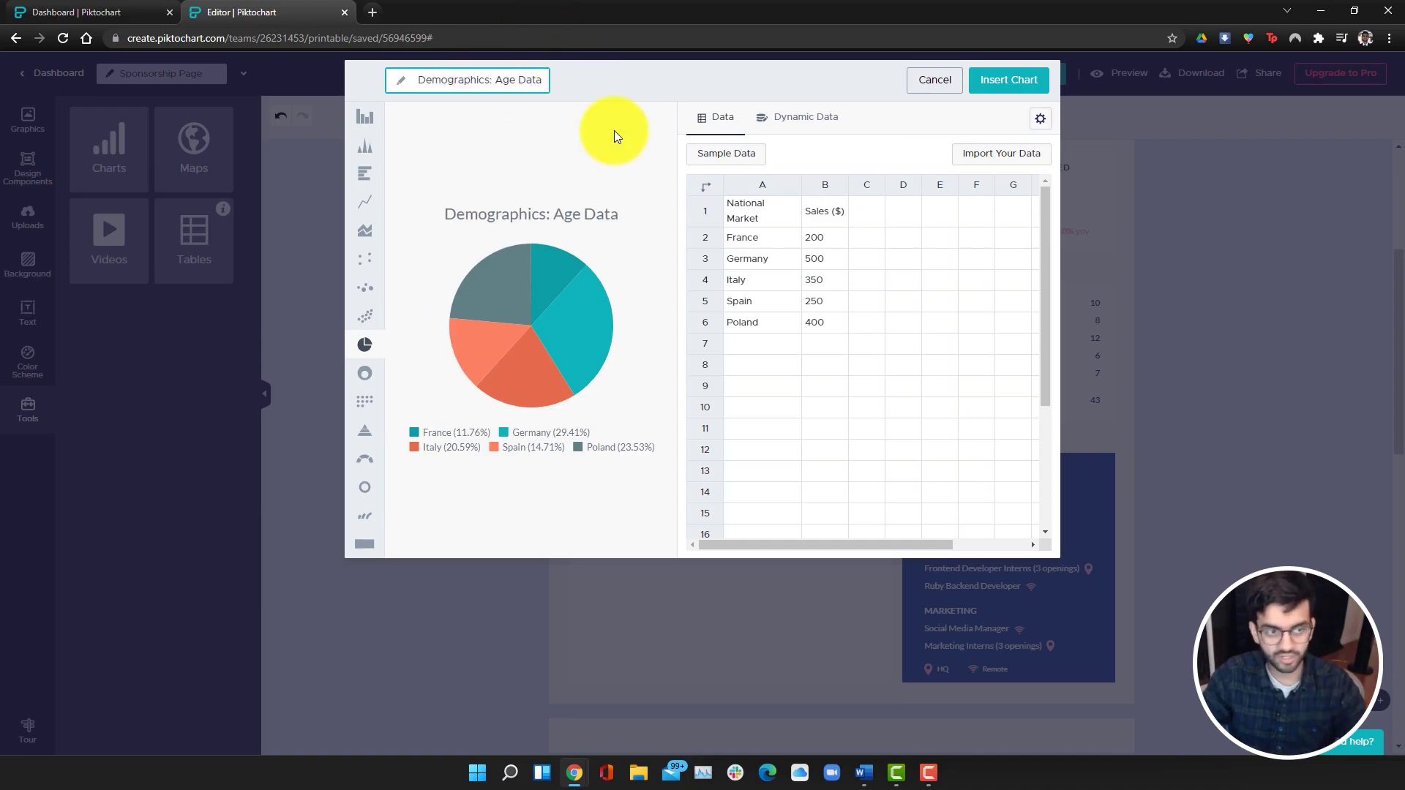
# Step: Enter age ranges 13-17, 18-25, 26-40, 41-65 and 65+ as the chart labels
pyautogui.click(778, 234)
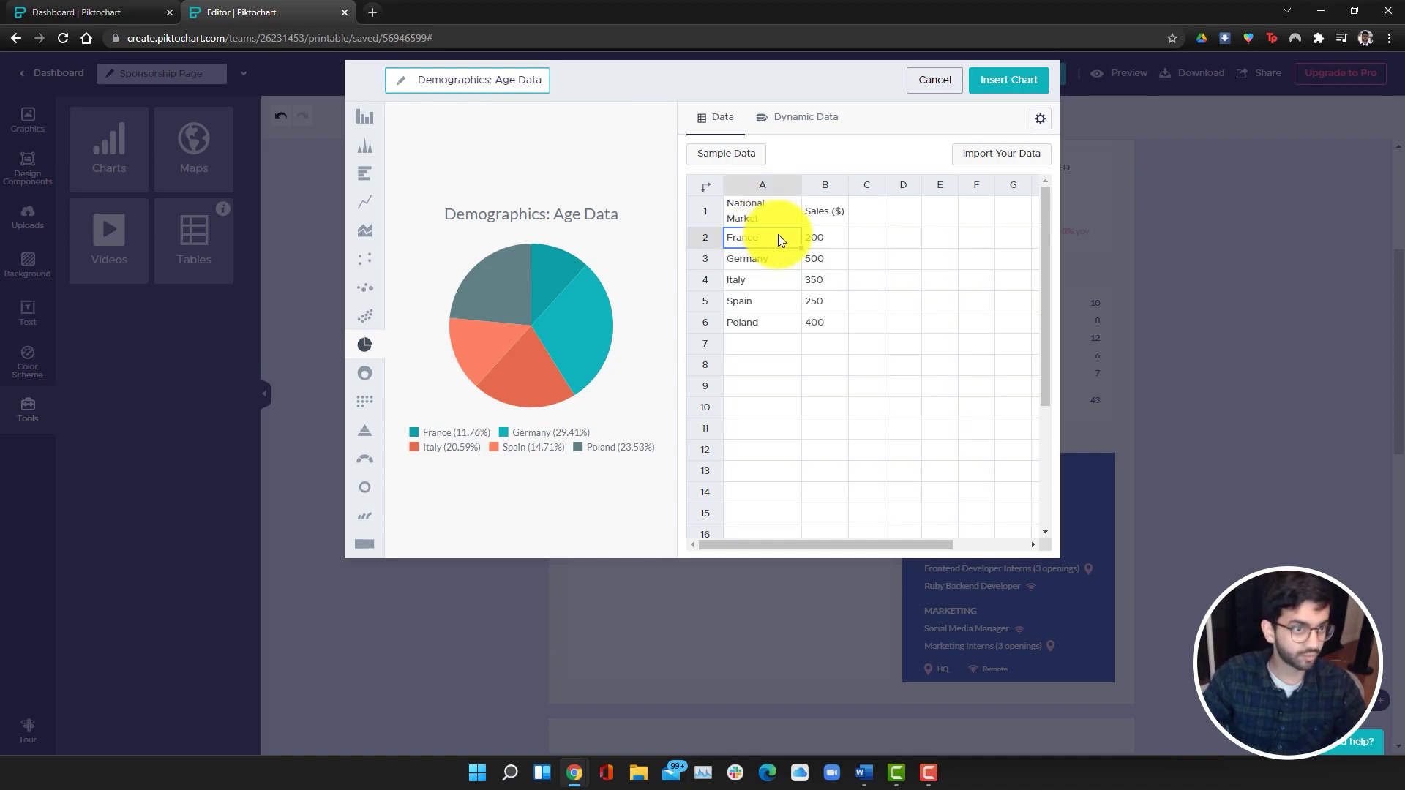
pyautogui.click(776, 217)
pyautogui.write('Range')
pyautogui.press('Tab')
pyautogui.press('Return')
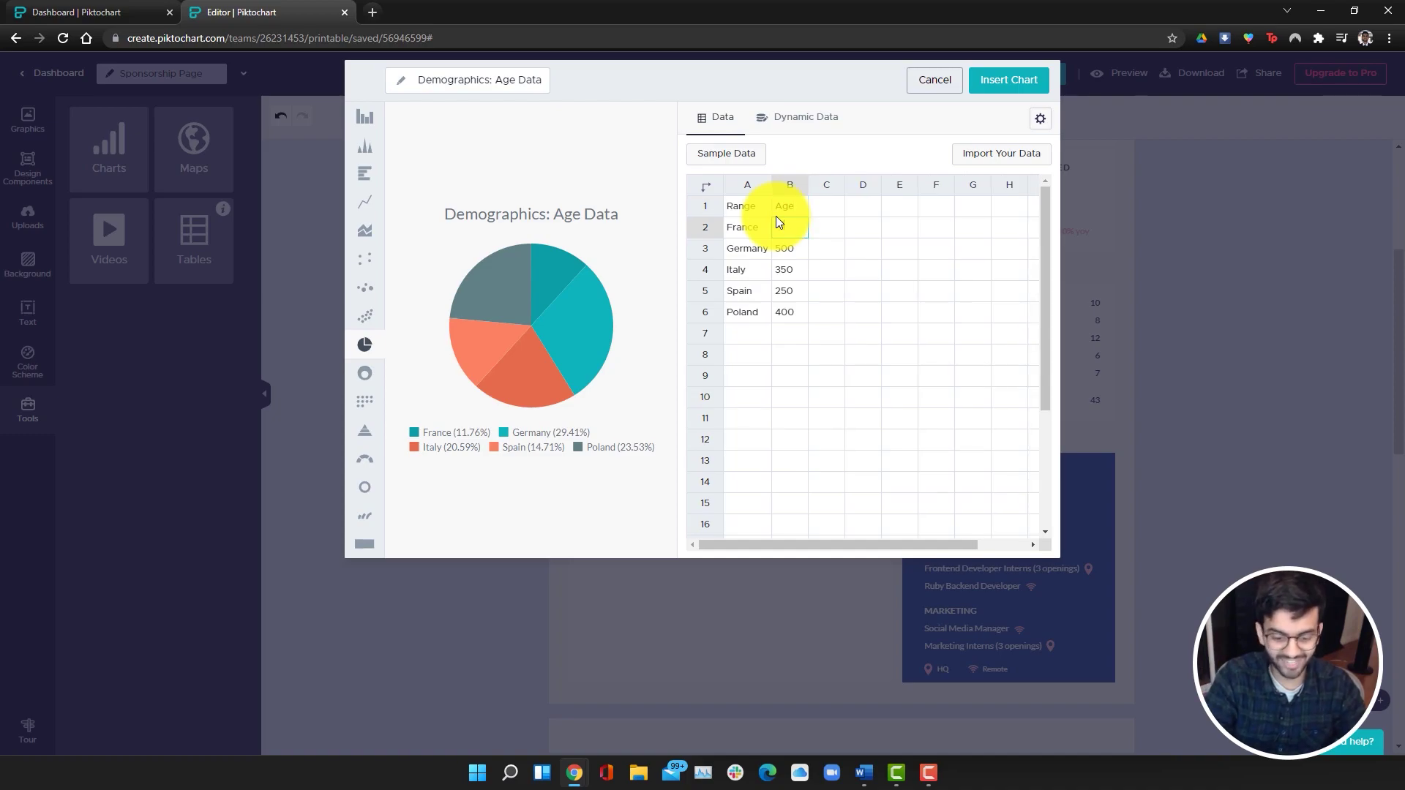
pyautogui.write('0-17')
pyautogui.press('Return')
pyautogui.write('18-25')
pyautogui.press('Return')
pyautogui.write('26-40')
pyautogui.press('Return')
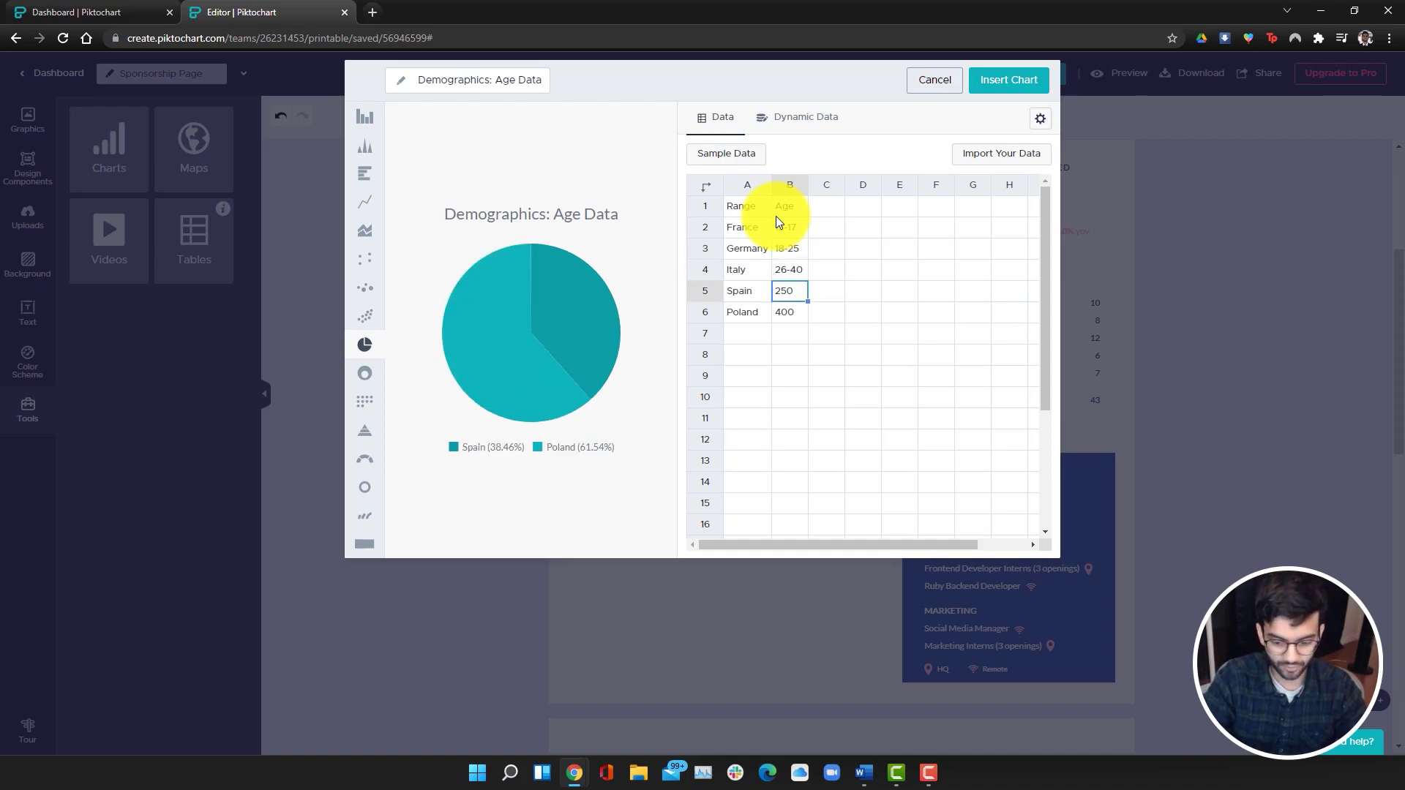
pyautogui.write('41-')
pyautogui.write('60')
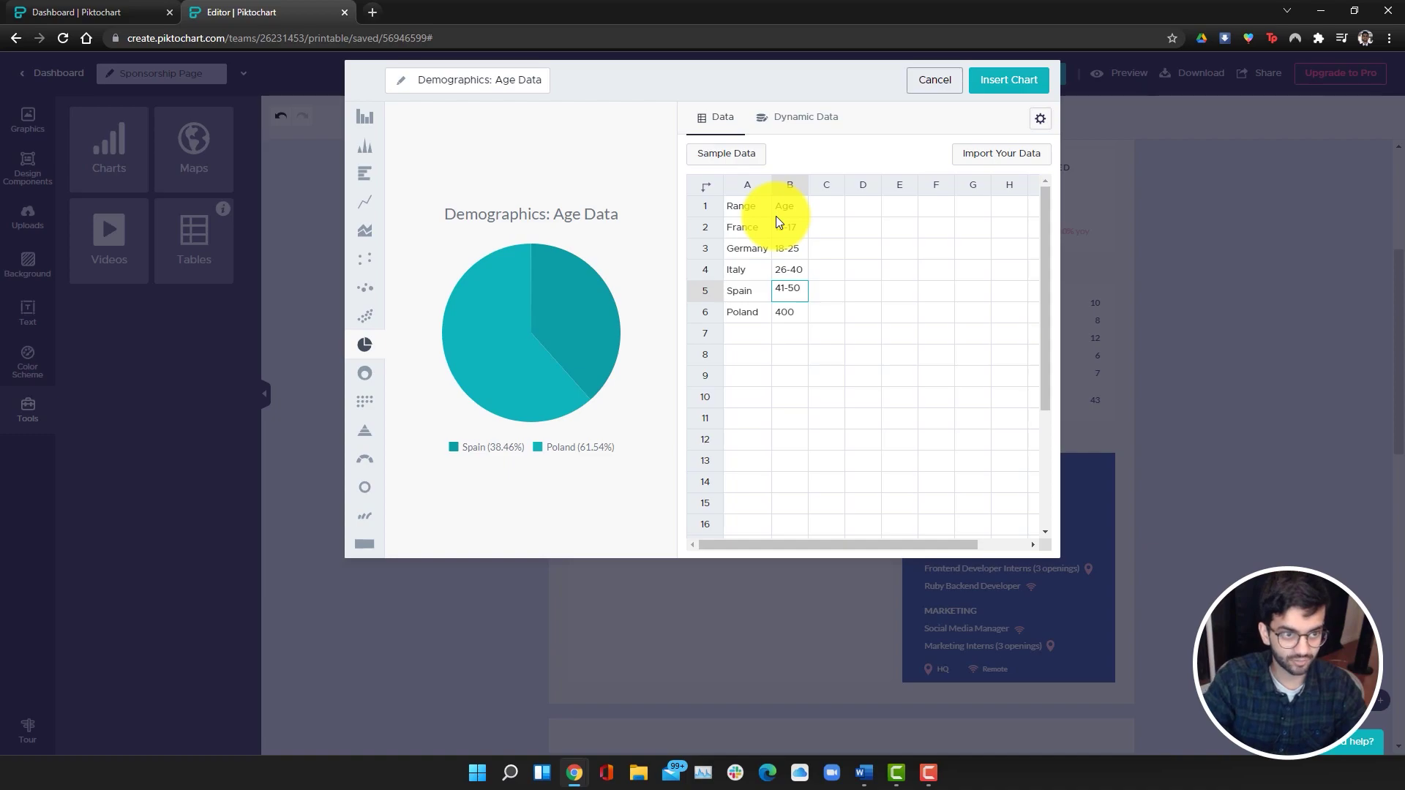
pyautogui.press('BackSpace')
pyautogui.press('BackSpace')
pyautogui.write('65')
pyautogui.press('Return')
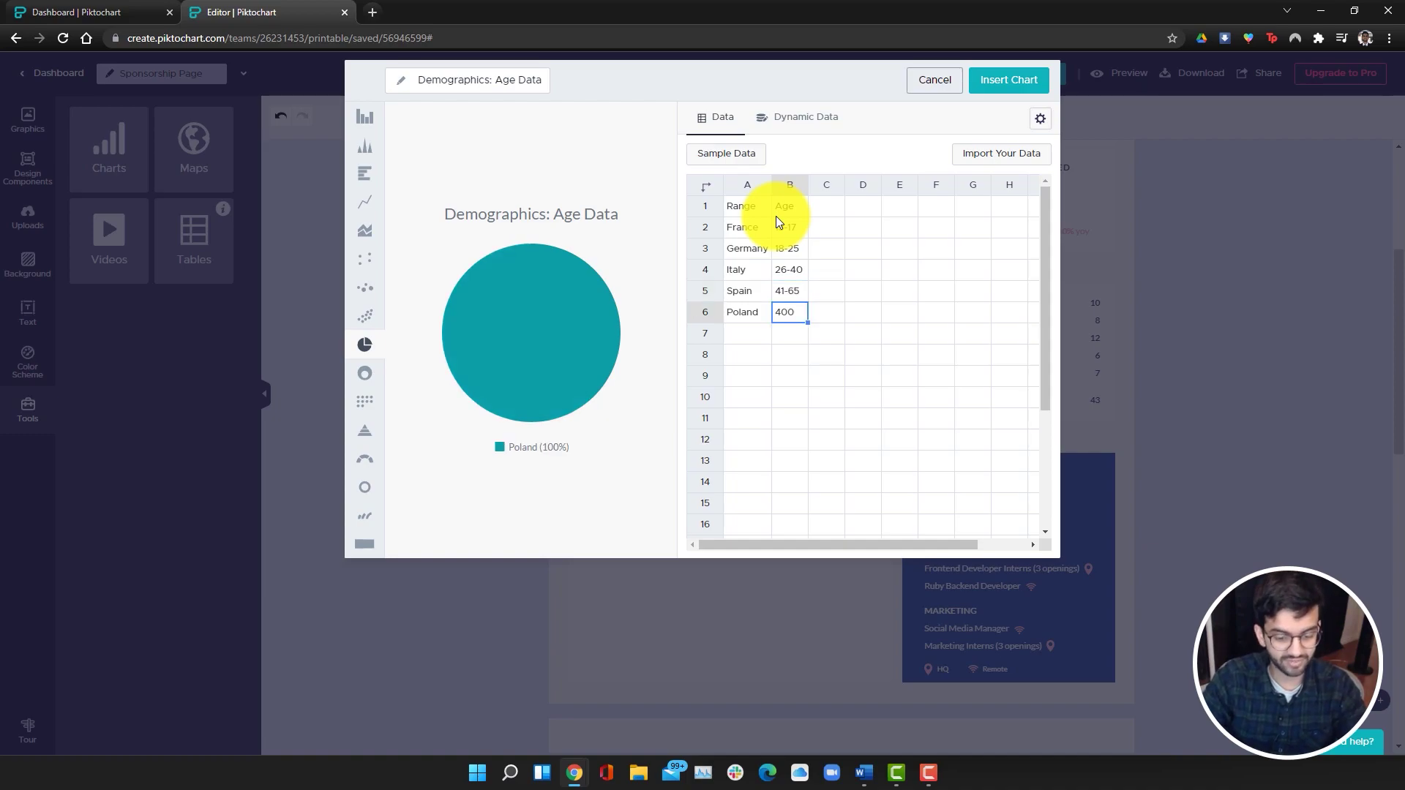
pyautogui.write('65%')
pyautogui.press('Return')
pyautogui.press('Up')
pyautogui.write('65+')
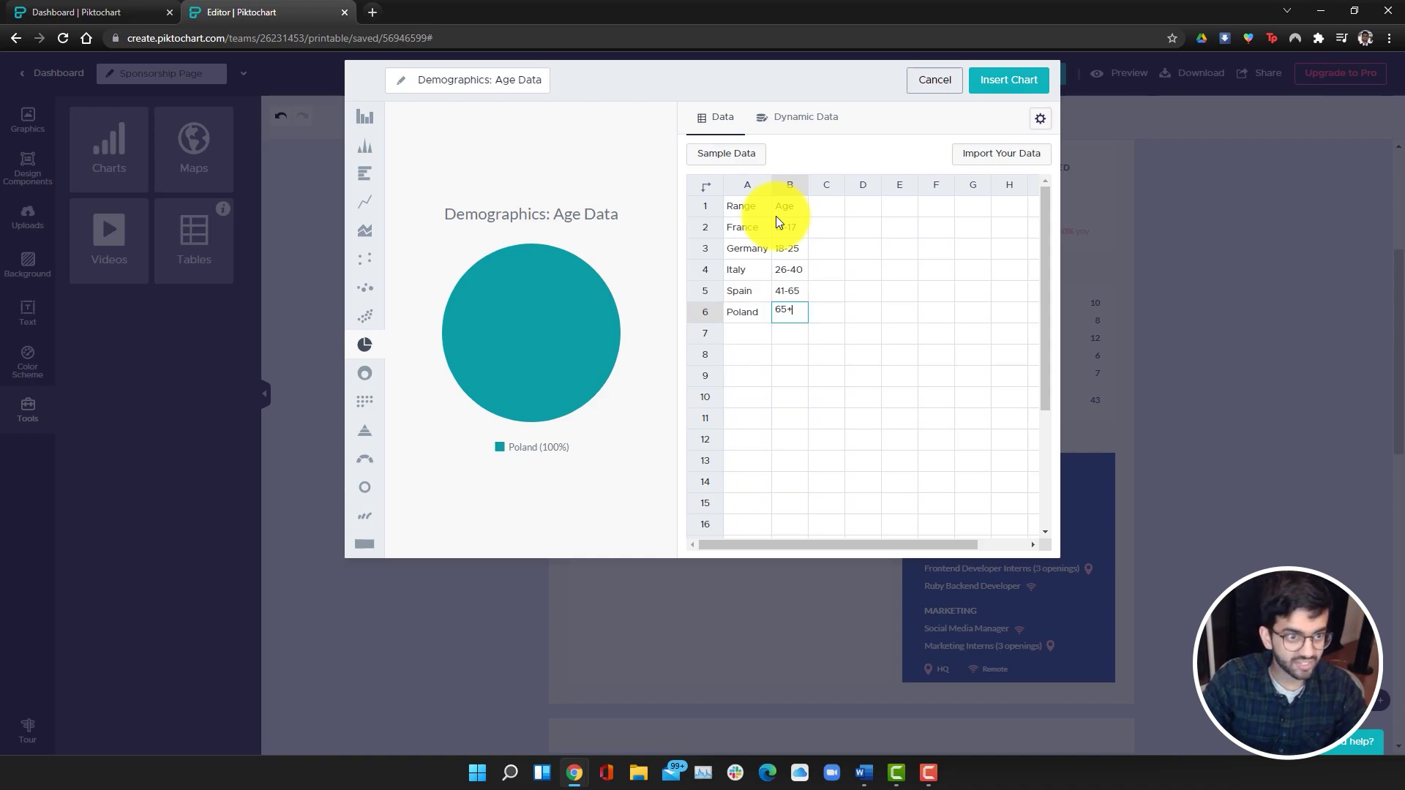
pyautogui.press('Return')
pyautogui.press('Up')
pyautogui.hotkey('shift', 'Up')
pyautogui.hotkey('shift', 'Up')
pyautogui.hotkey('shift', 'Up')
pyautogui.hotkey('shift', 'Up')
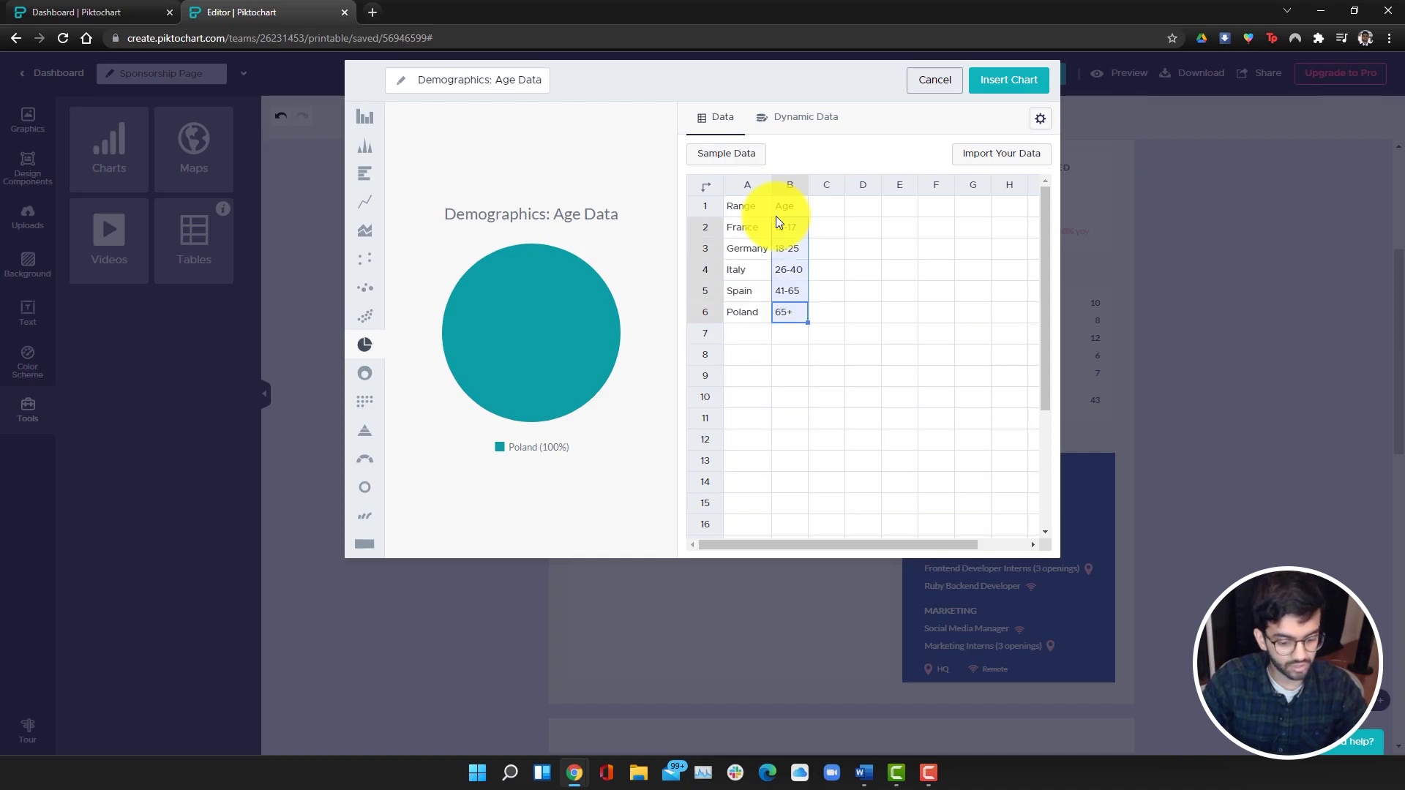
pyautogui.press('Left')
pyautogui.hotkey('shift', 'Up')
pyautogui.hotkey('shift', 'Up')
pyautogui.hotkey('shift', 'Up')
pyautogui.hotkey('shift', 'Up')
pyautogui.hotkey('ctrl', 'v')
# Step: Enter the age group shares 10%, 15%, 15%, 30% and 30%
pyautogui.press('Right')
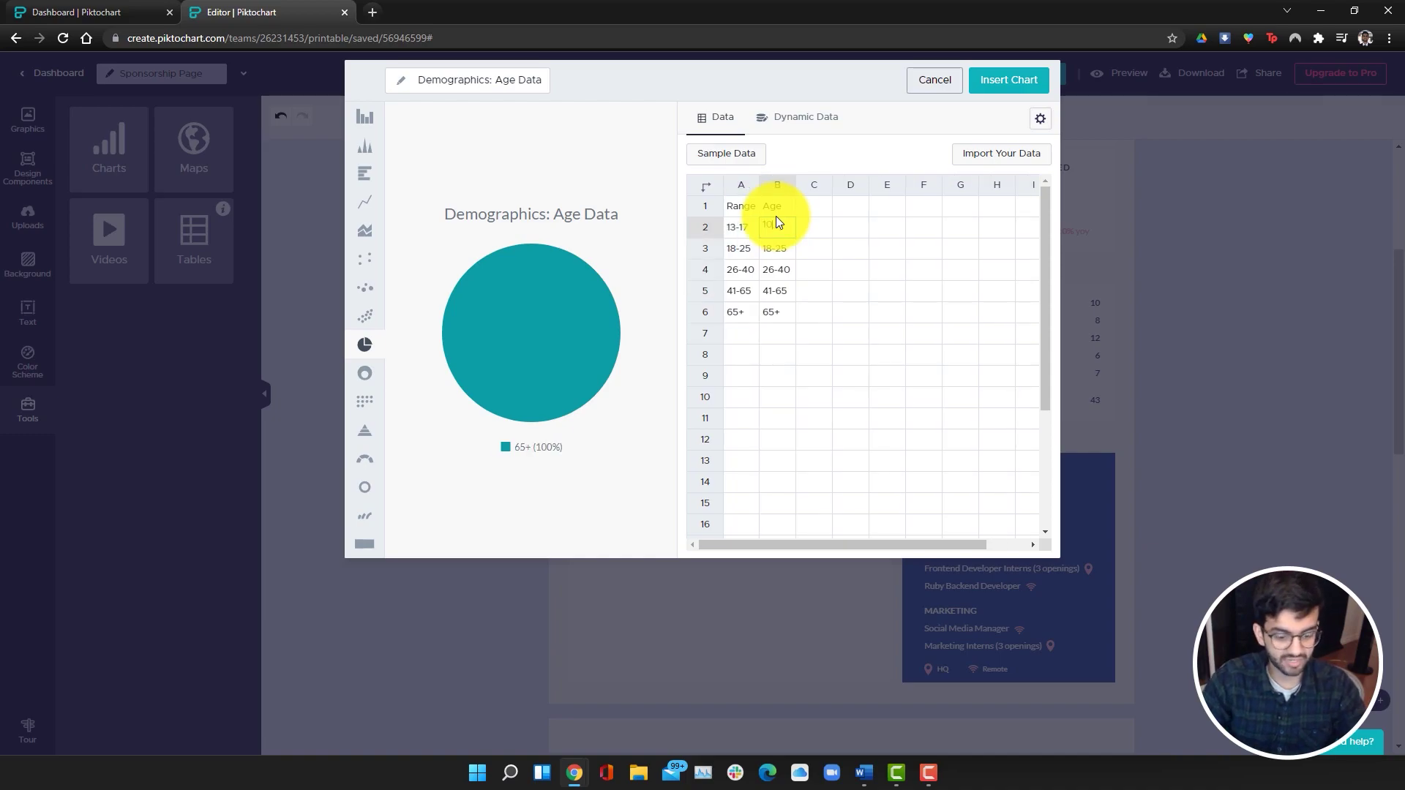
pyautogui.press('Return')
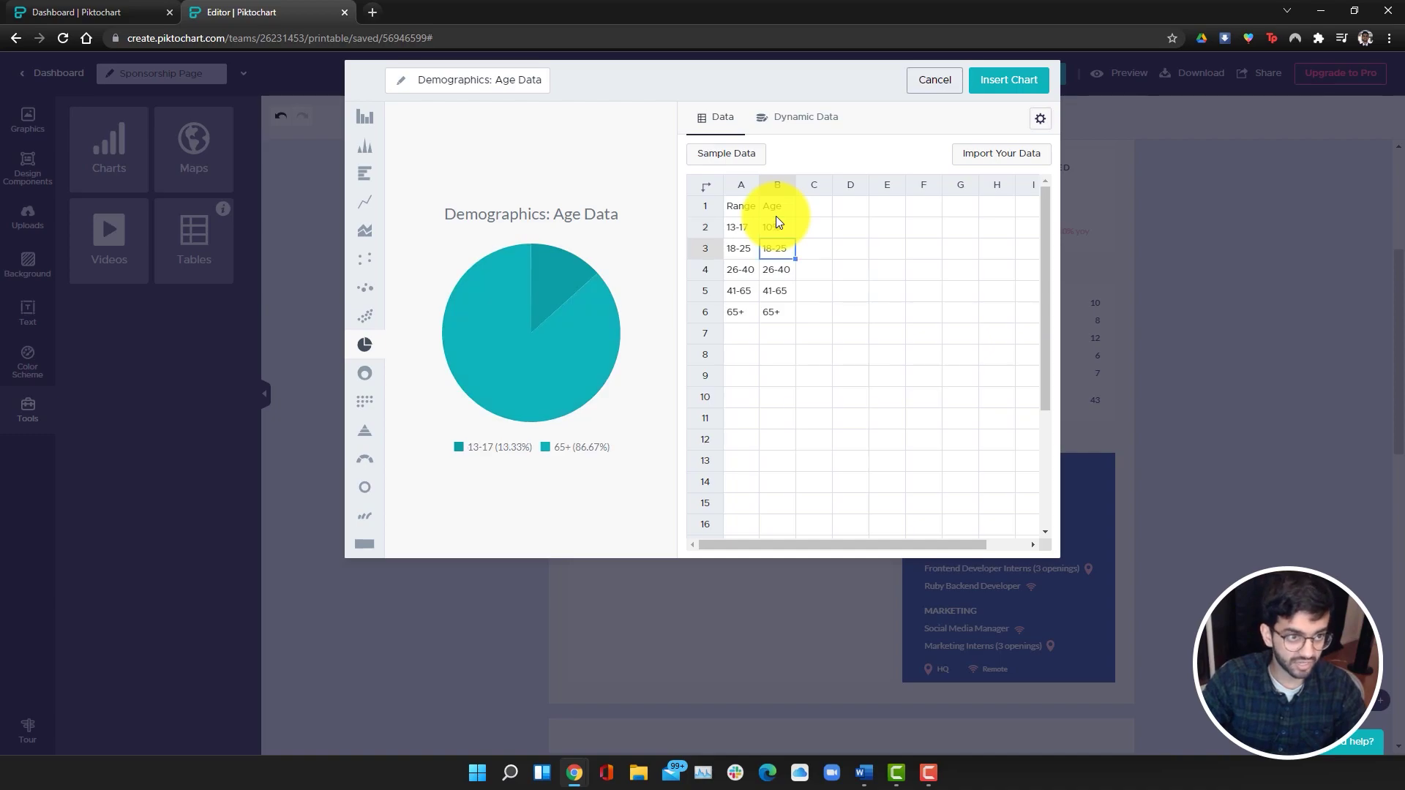
pyautogui.write('15%')
pyautogui.press('Return')
pyautogui.write('15%')
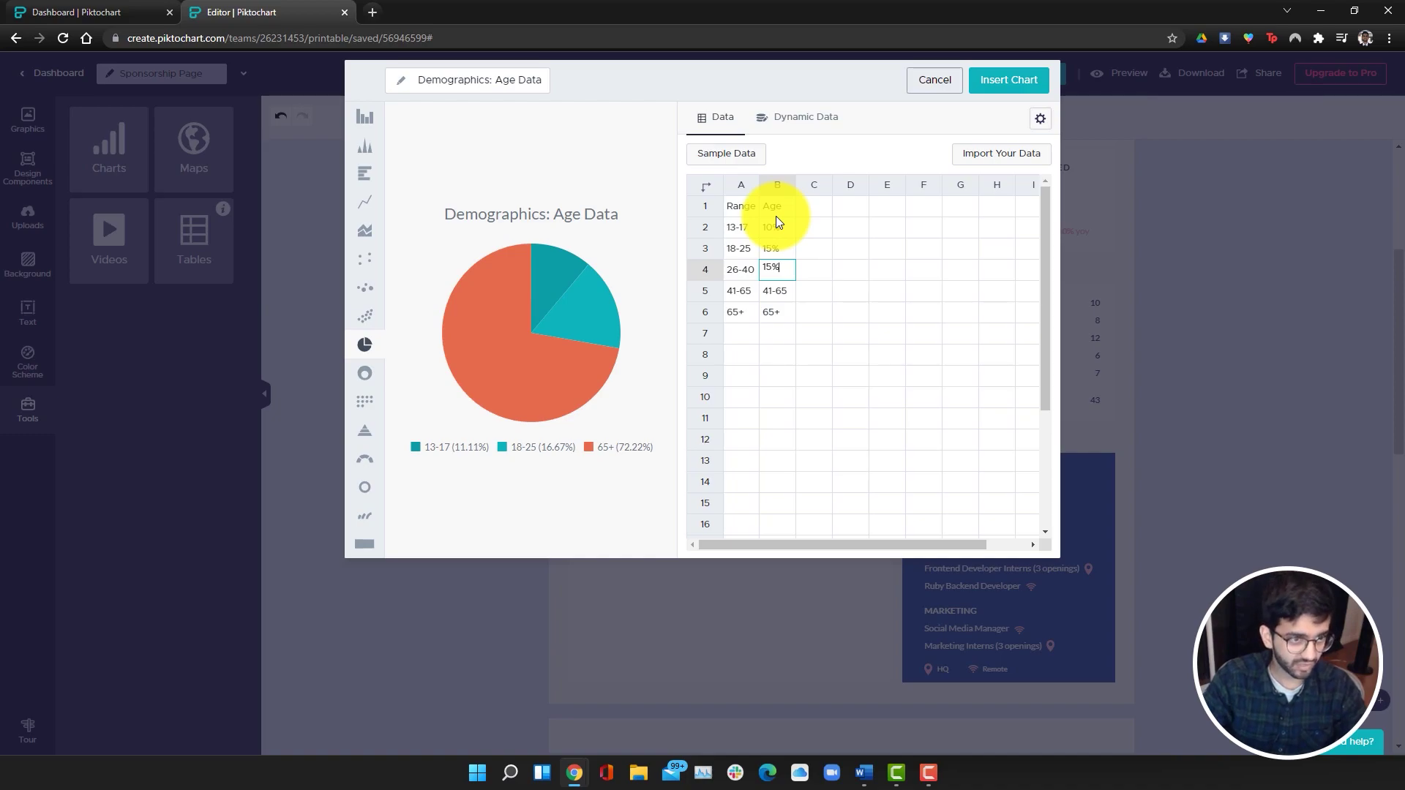
pyautogui.press('Return')
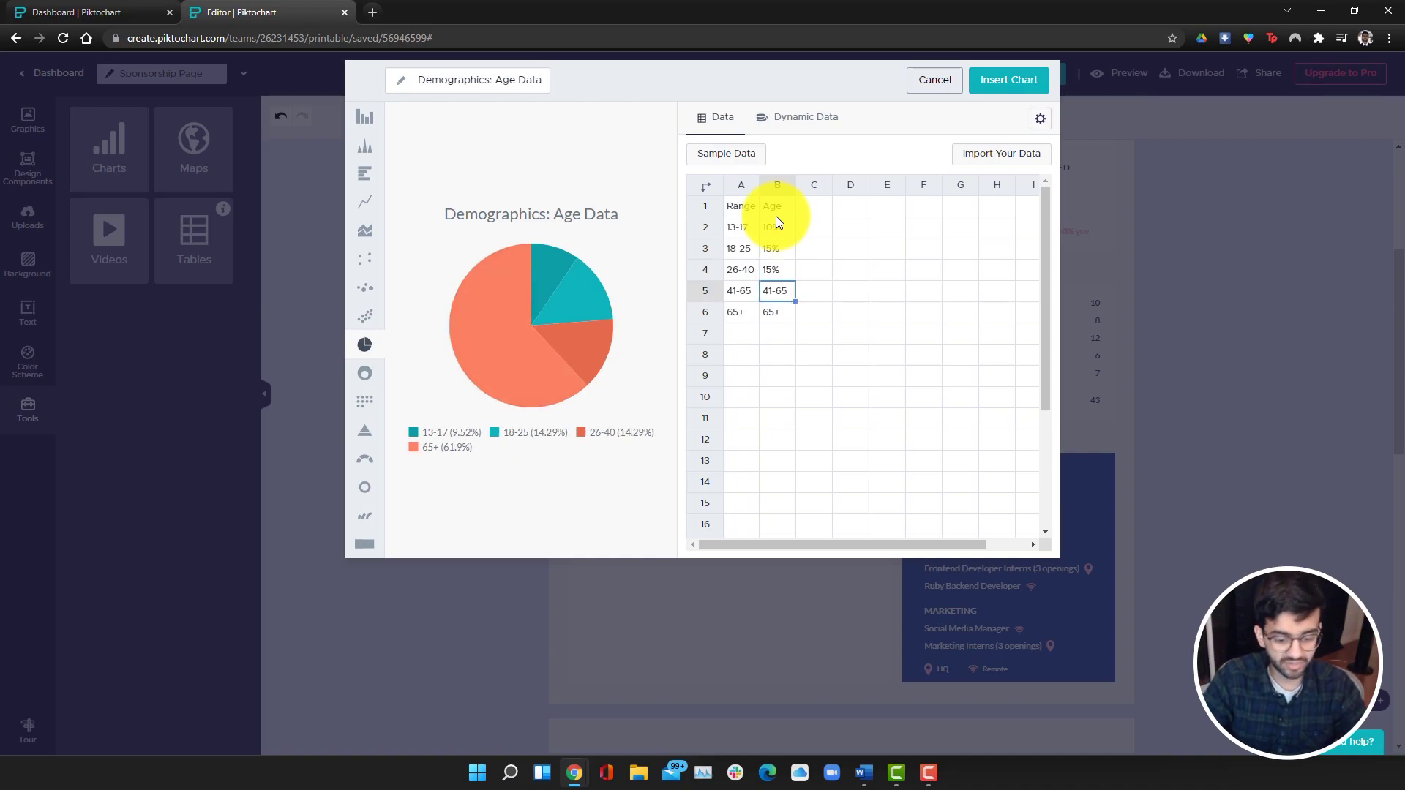
pyautogui.write('30%')
pyautogui.press('Return')
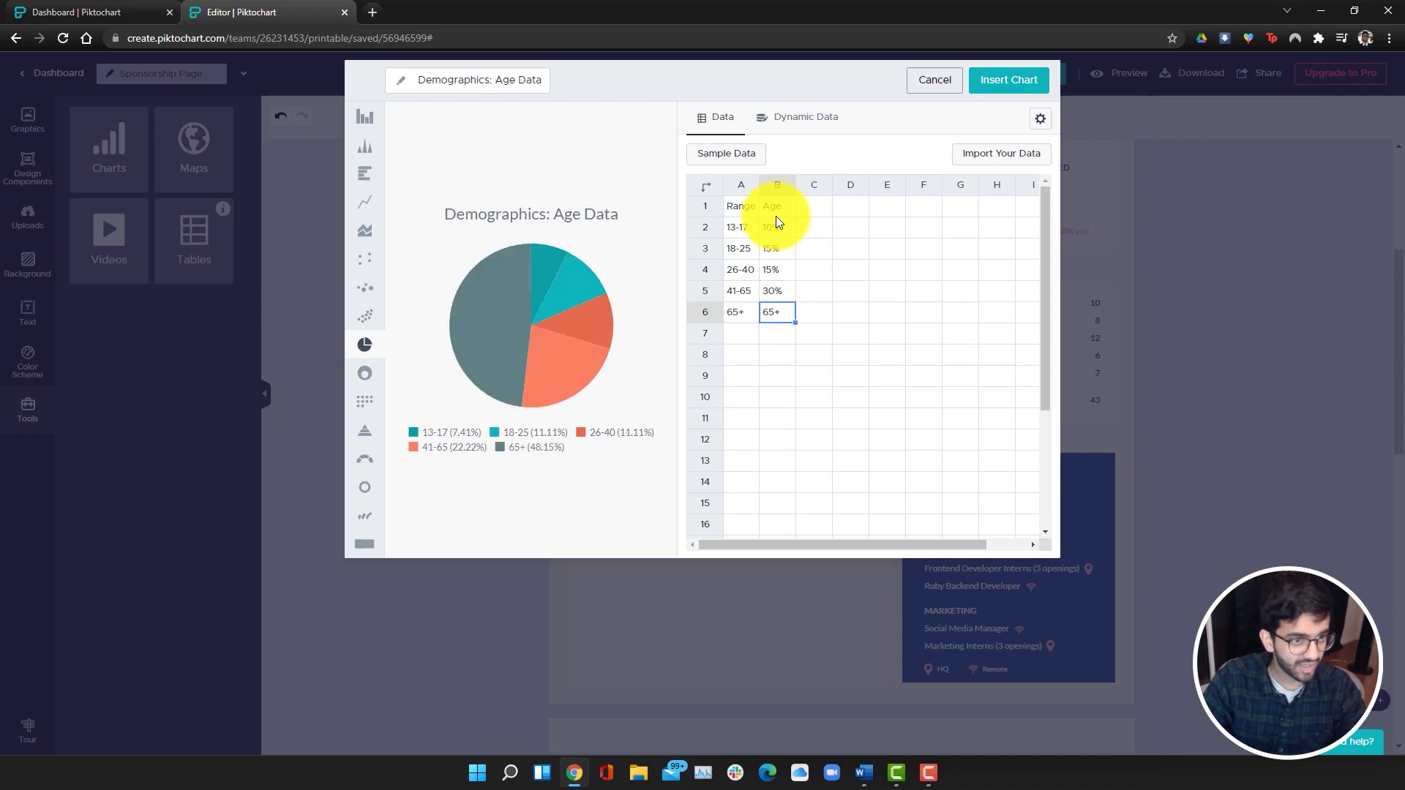
pyautogui.write('30%')
# Step: Colour the slices dark blue, pink, dark navy and lavender, then insert the chart
pyautogui.click(1040, 118)
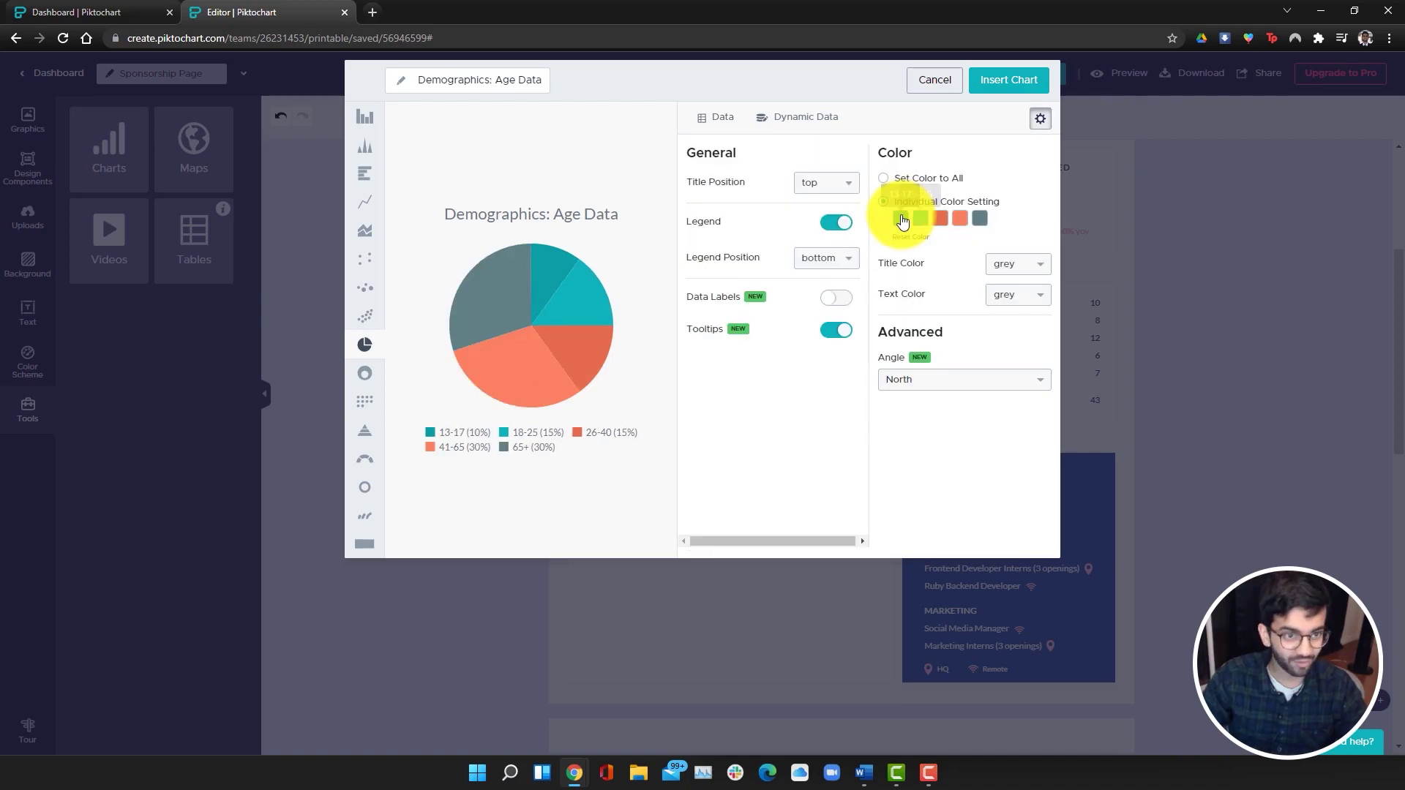
pyautogui.click(901, 217)
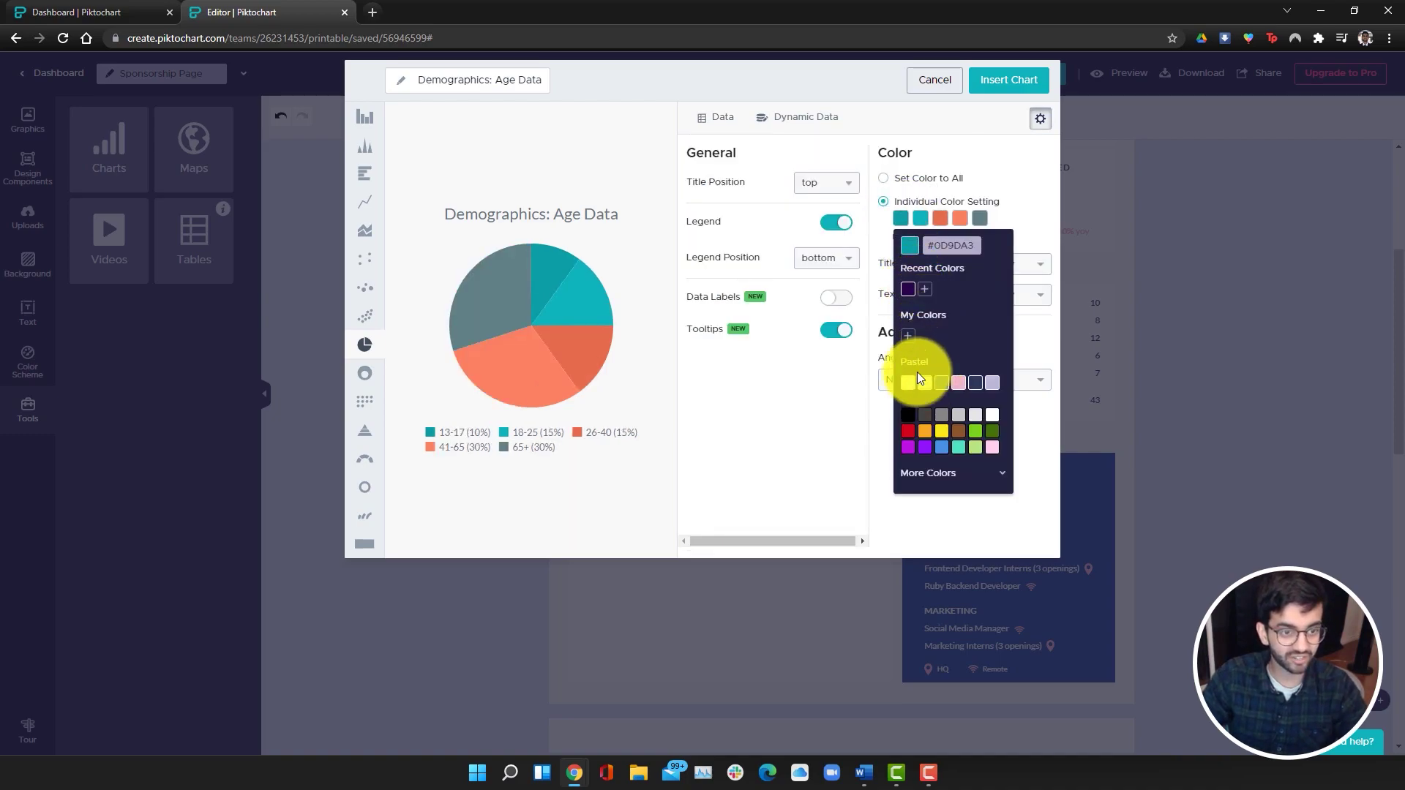
pyautogui.click(941, 383)
pyautogui.click(920, 217)
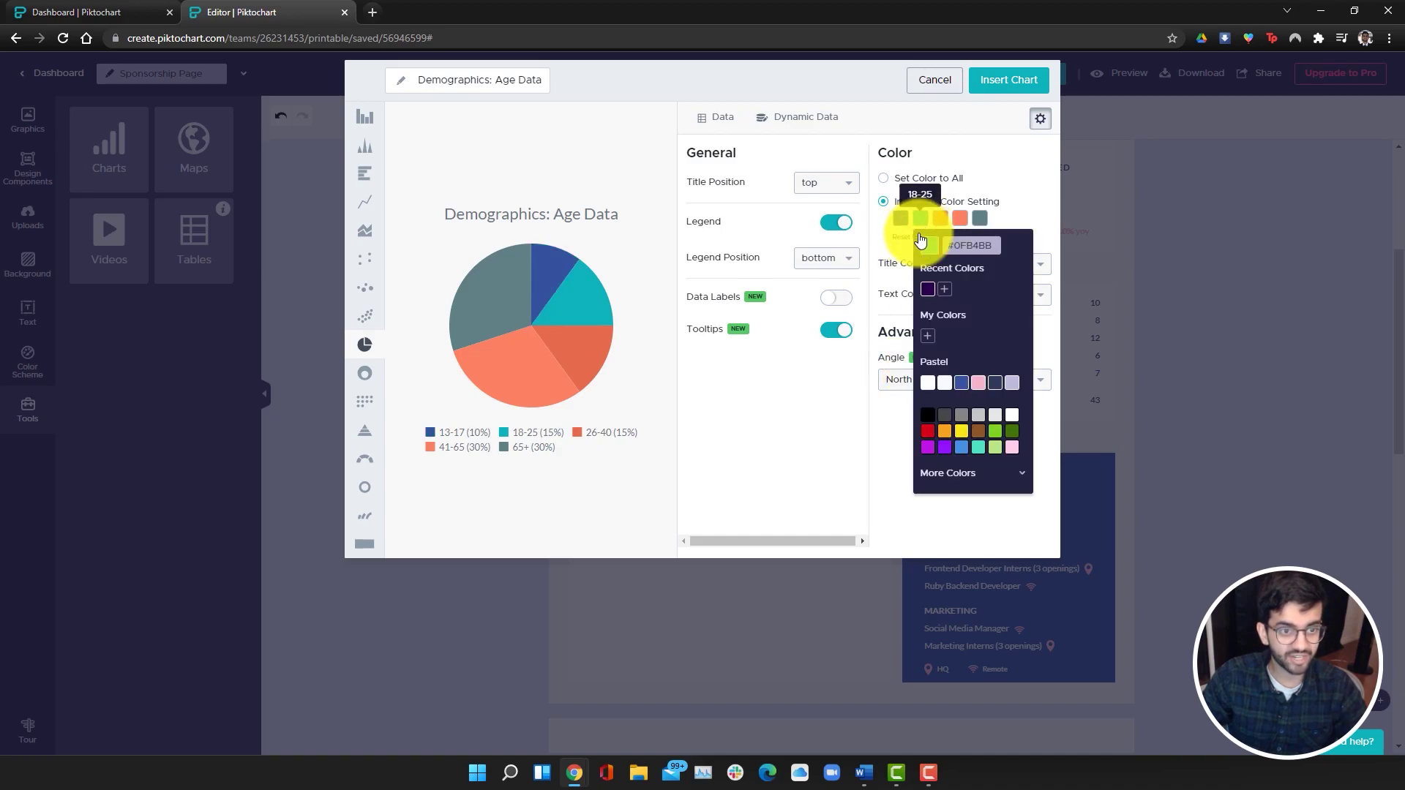
pyautogui.click(977, 382)
pyautogui.click(942, 219)
pyautogui.click(1015, 383)
pyautogui.click(960, 217)
pyautogui.click(1051, 383)
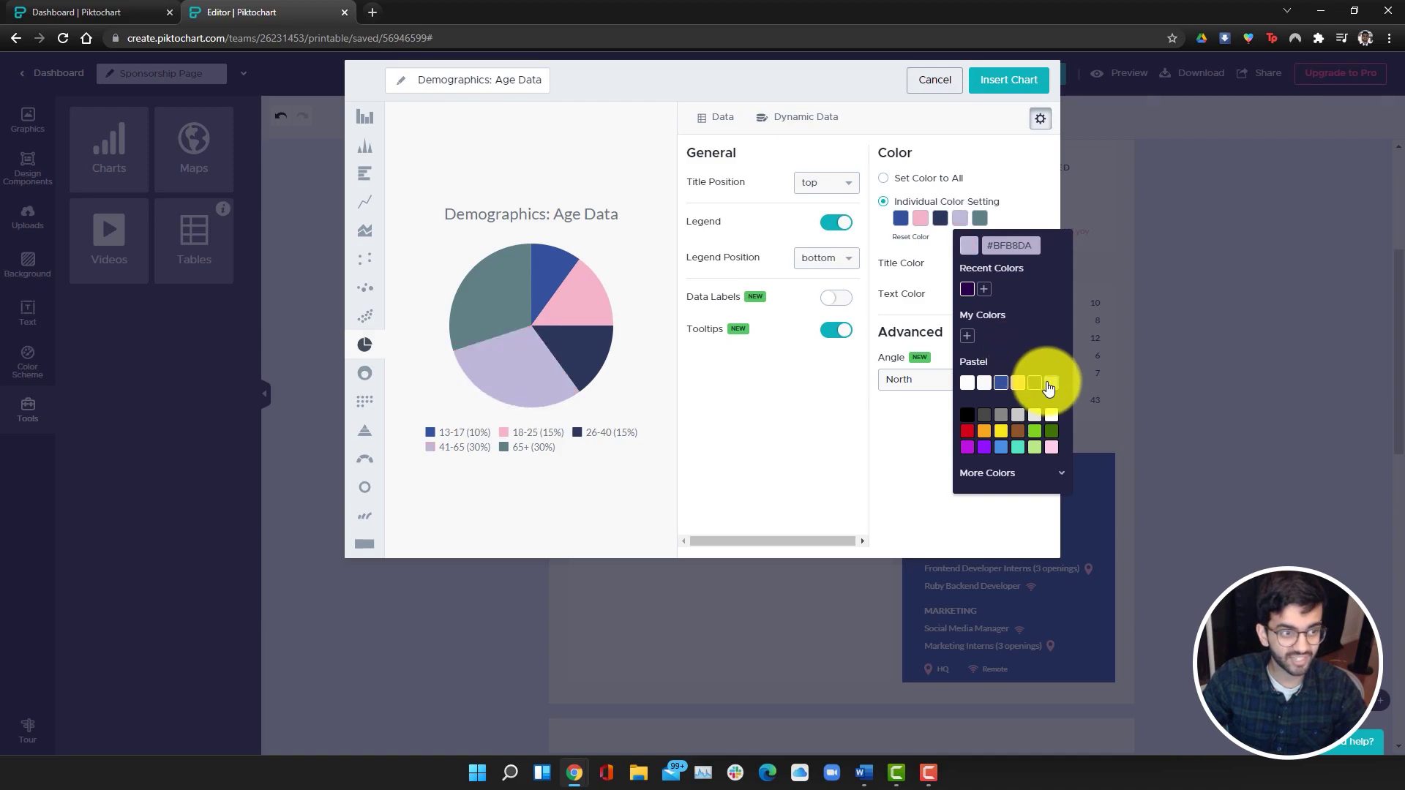
pyautogui.click(1019, 84)
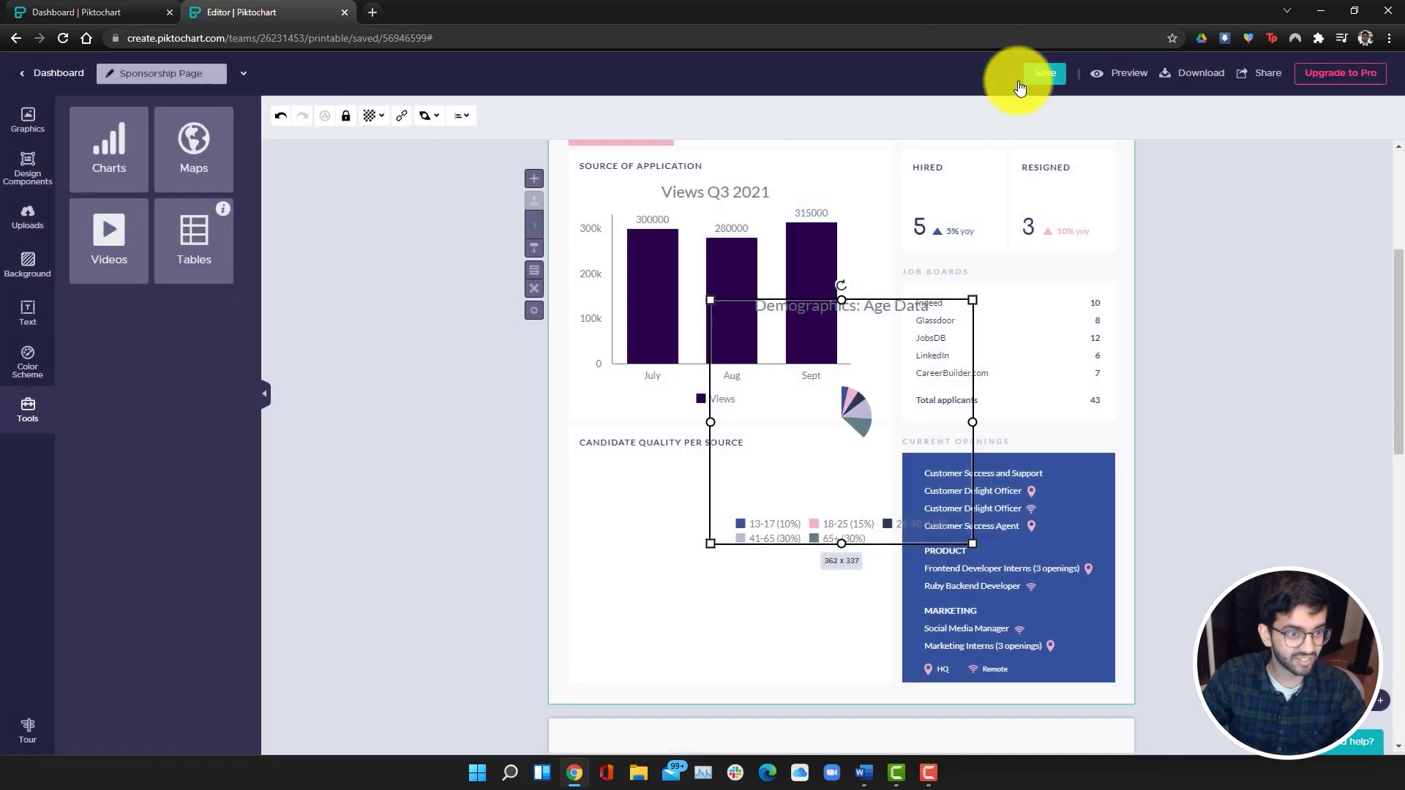
# Step: Delete the CANDIDATE QUALITY PER SOURCE heading and position the pie chart in that lower-left panel
pyautogui.click(646, 444)
pyautogui.press('Delete')
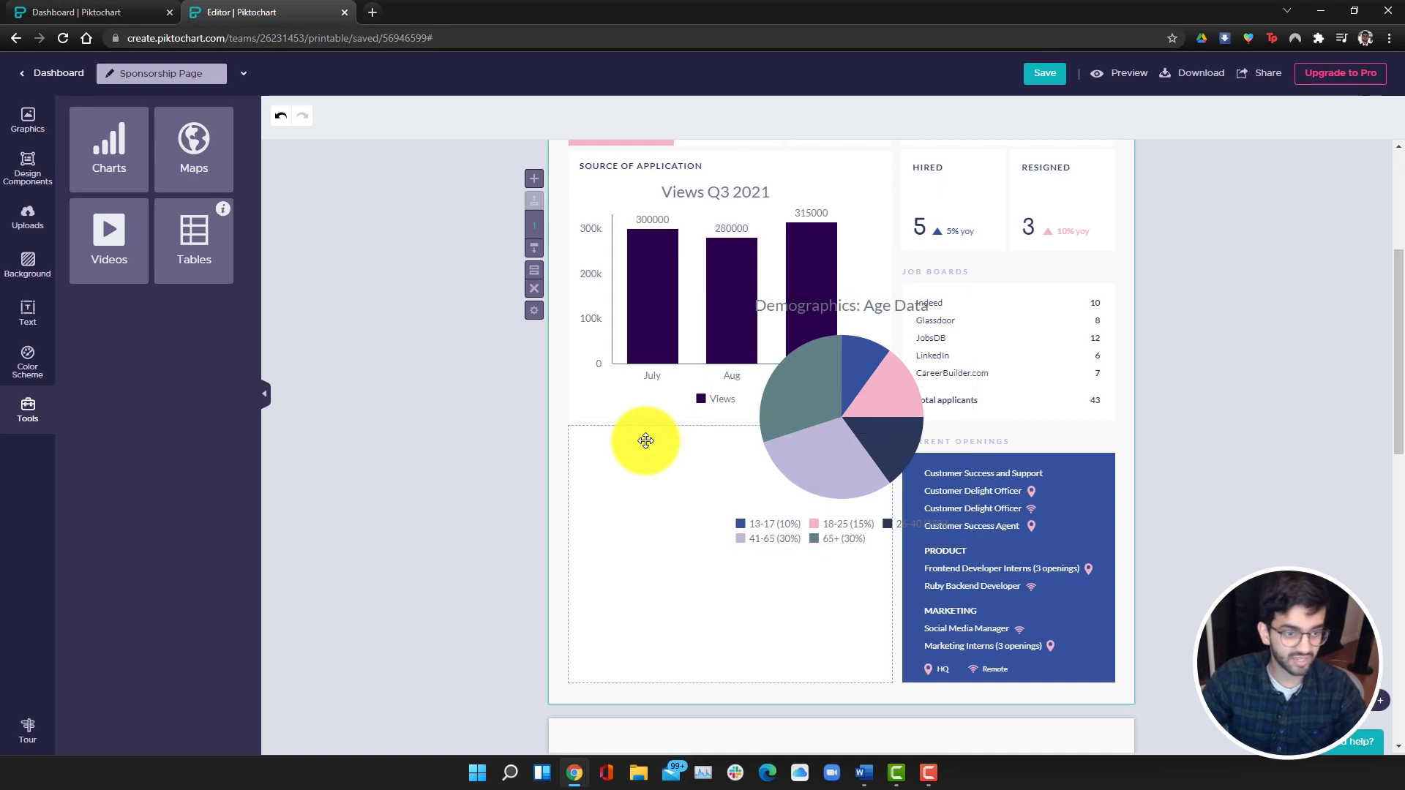
pyautogui.moveTo(743, 461); pyautogui.dragTo(609, 603)
pyautogui.click(1242, 515)
pyautogui.click(624, 448)
pyautogui.moveTo(635, 449); pyautogui.dragTo(633, 441)
pyautogui.click(1227, 470)
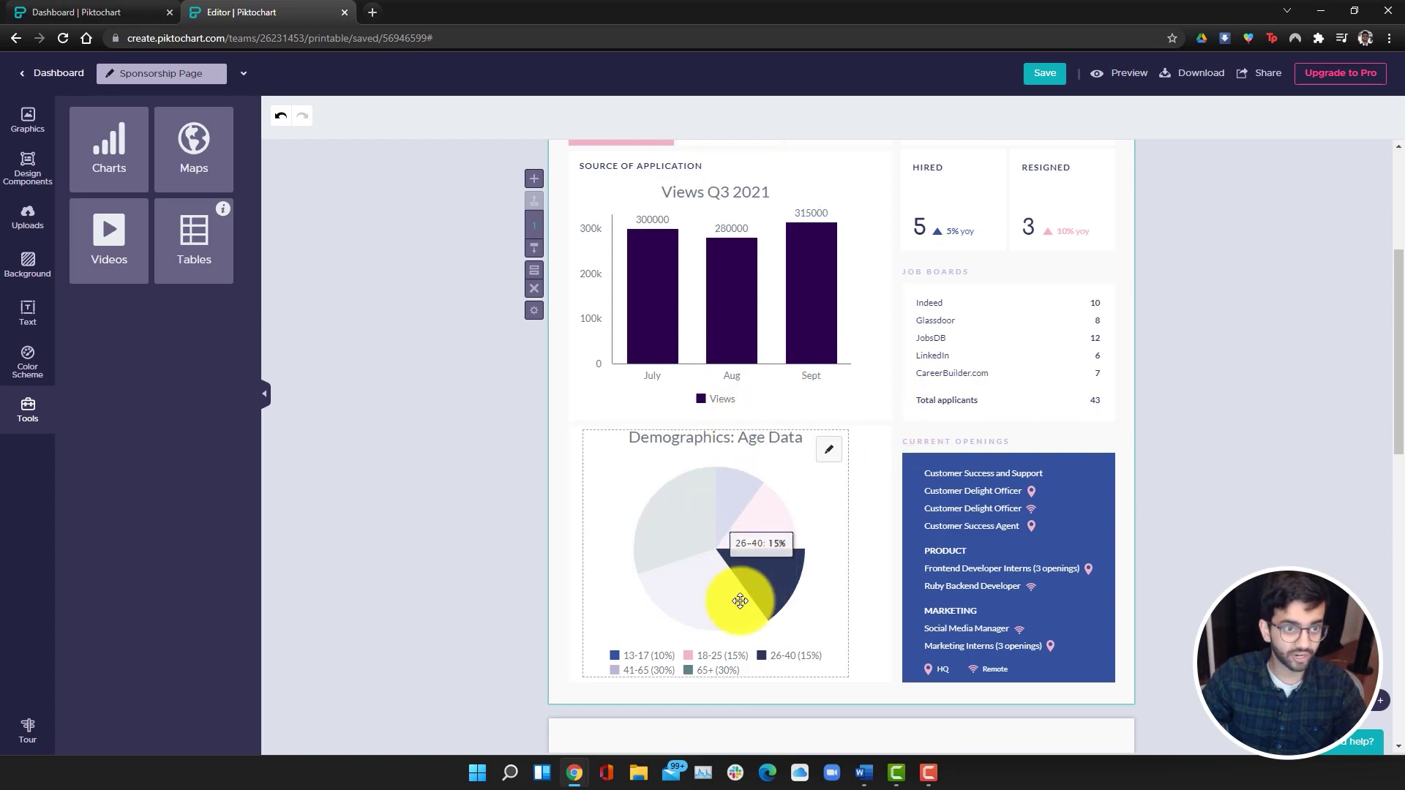
pyautogui.scroll(4, 1196, 429)
pyautogui.scroll(-5, 1195, 429)
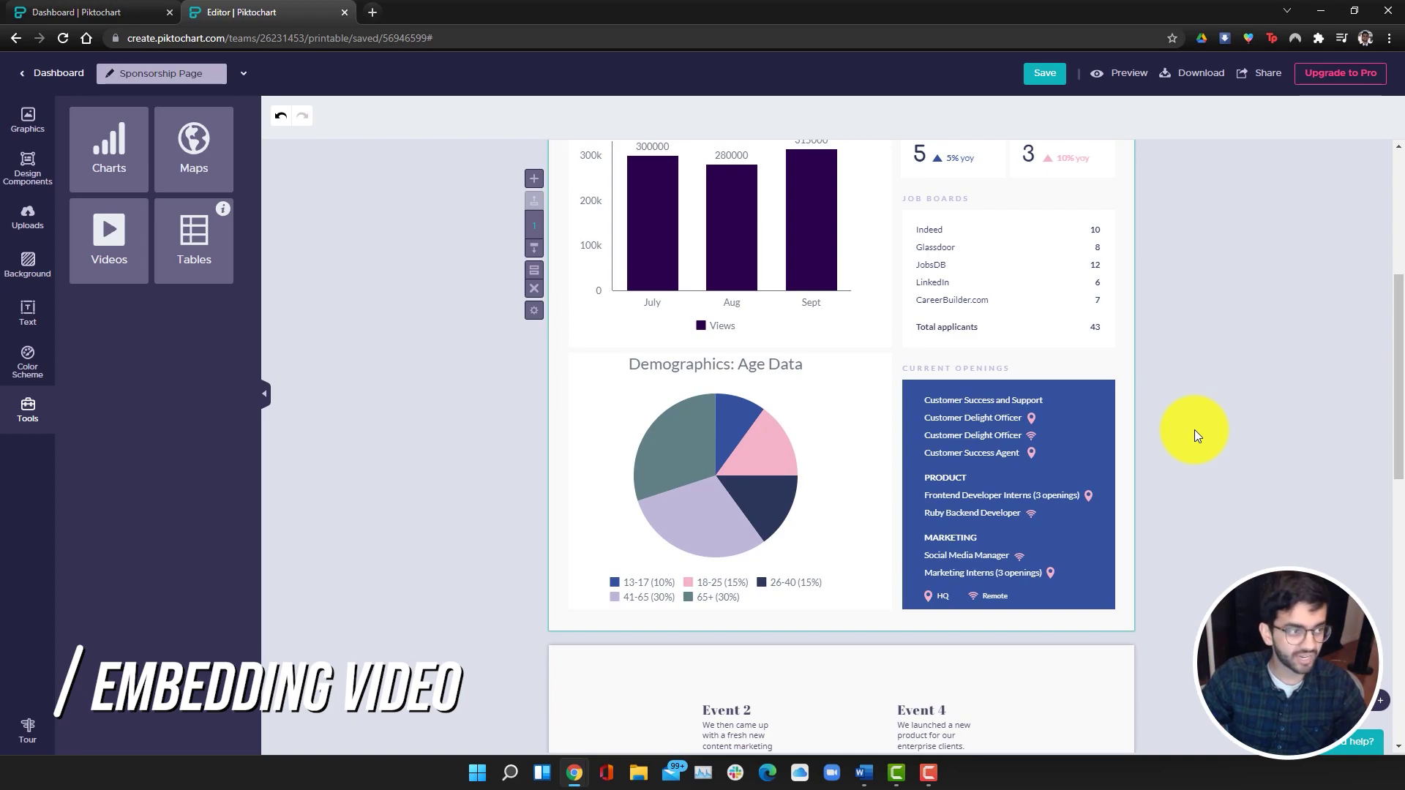
pyautogui.scroll(1, 1194, 429)
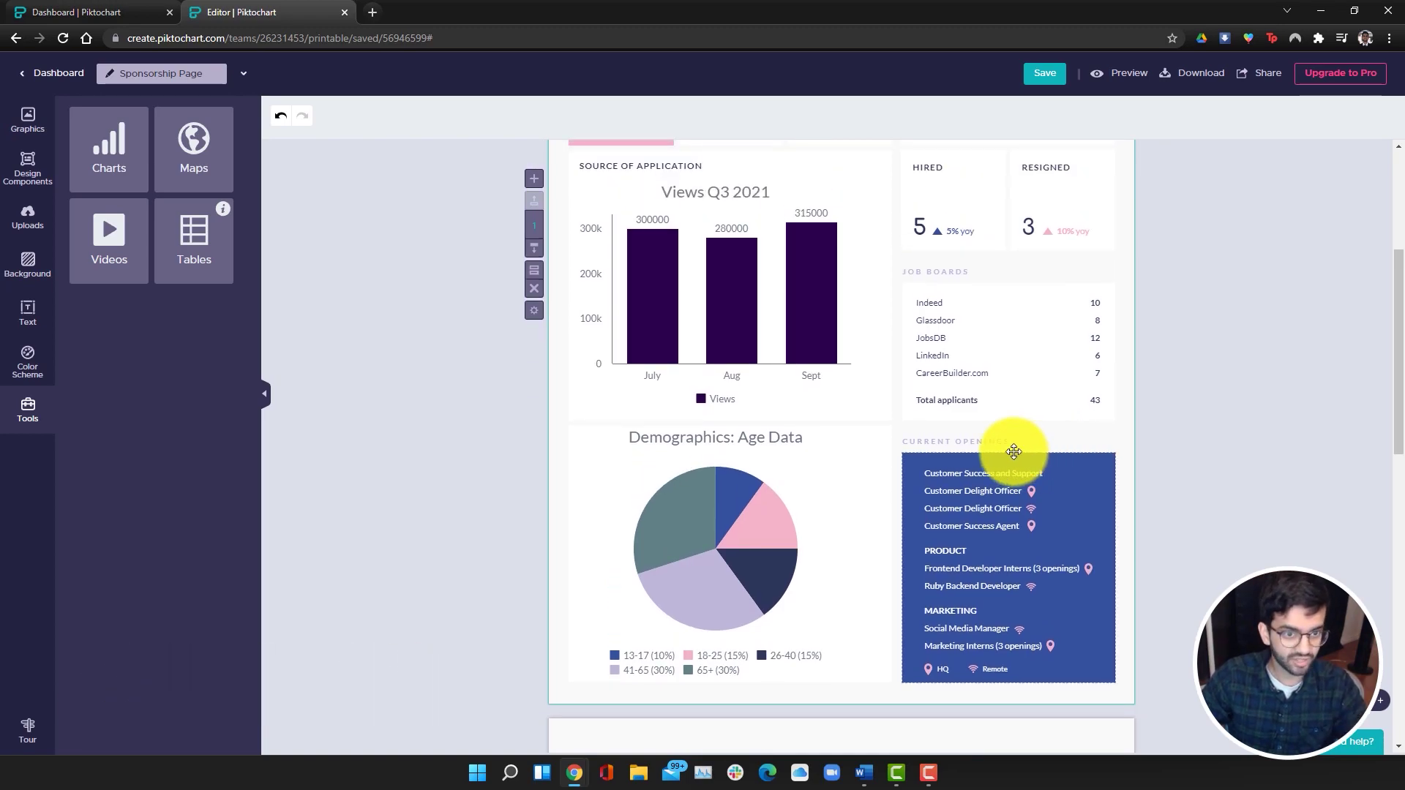
# Step: Narrow the Demographics pie chart and delete the Current Openings heading
pyautogui.scroll(-4, 1135, 587)
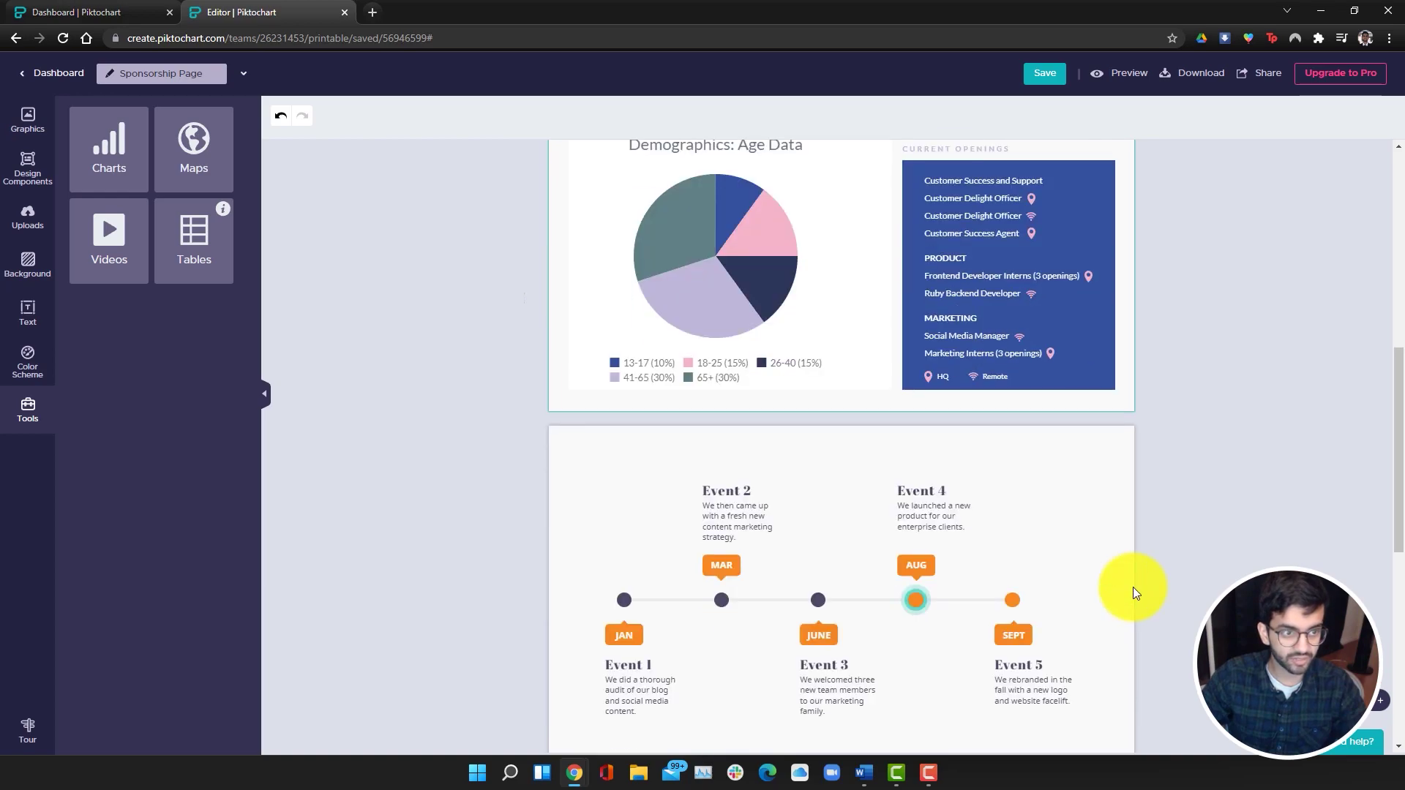
pyautogui.scroll(4, 1105, 584)
pyautogui.click(869, 564)
pyautogui.moveTo(891, 554); pyautogui.dragTo(827, 555)
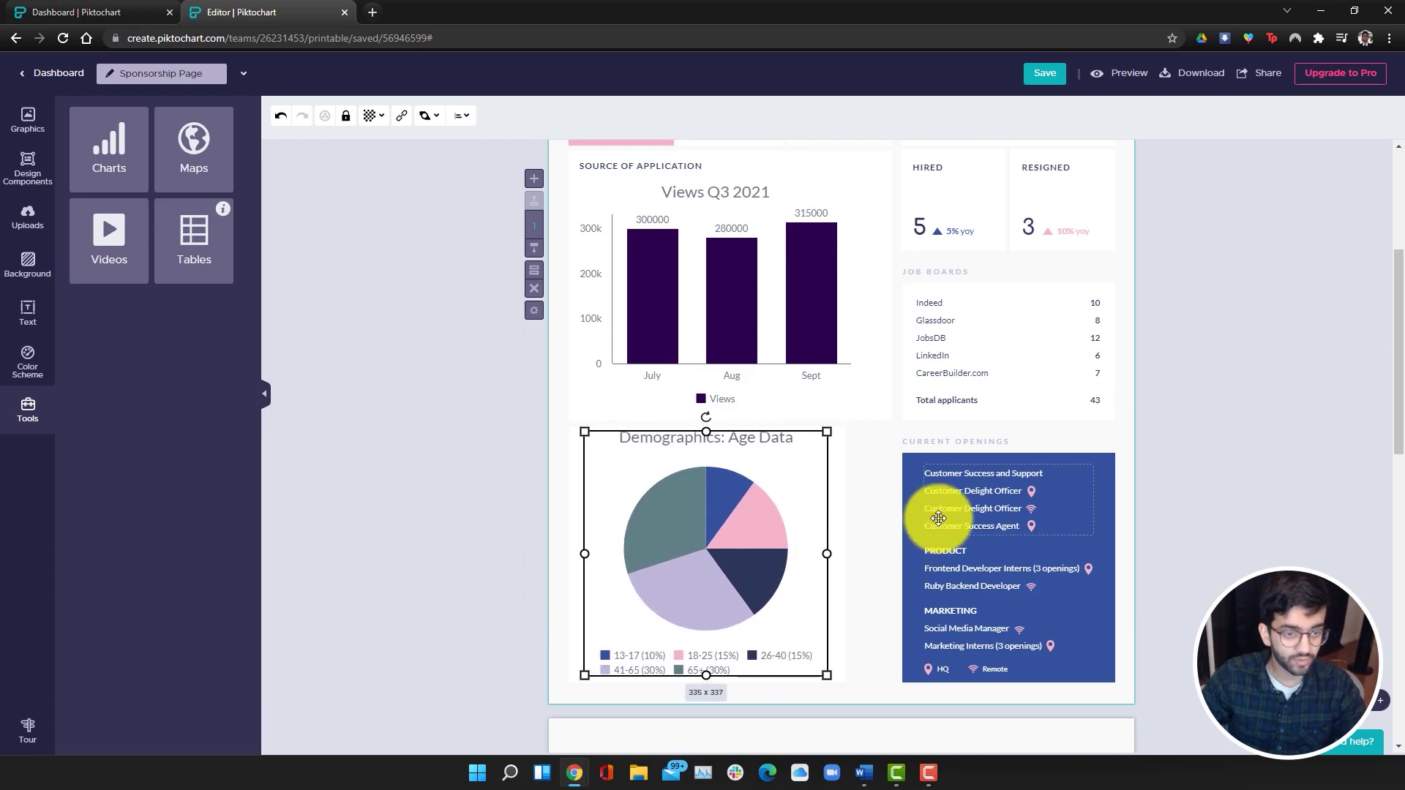
pyautogui.click(936, 451)
pyautogui.press('Delete')
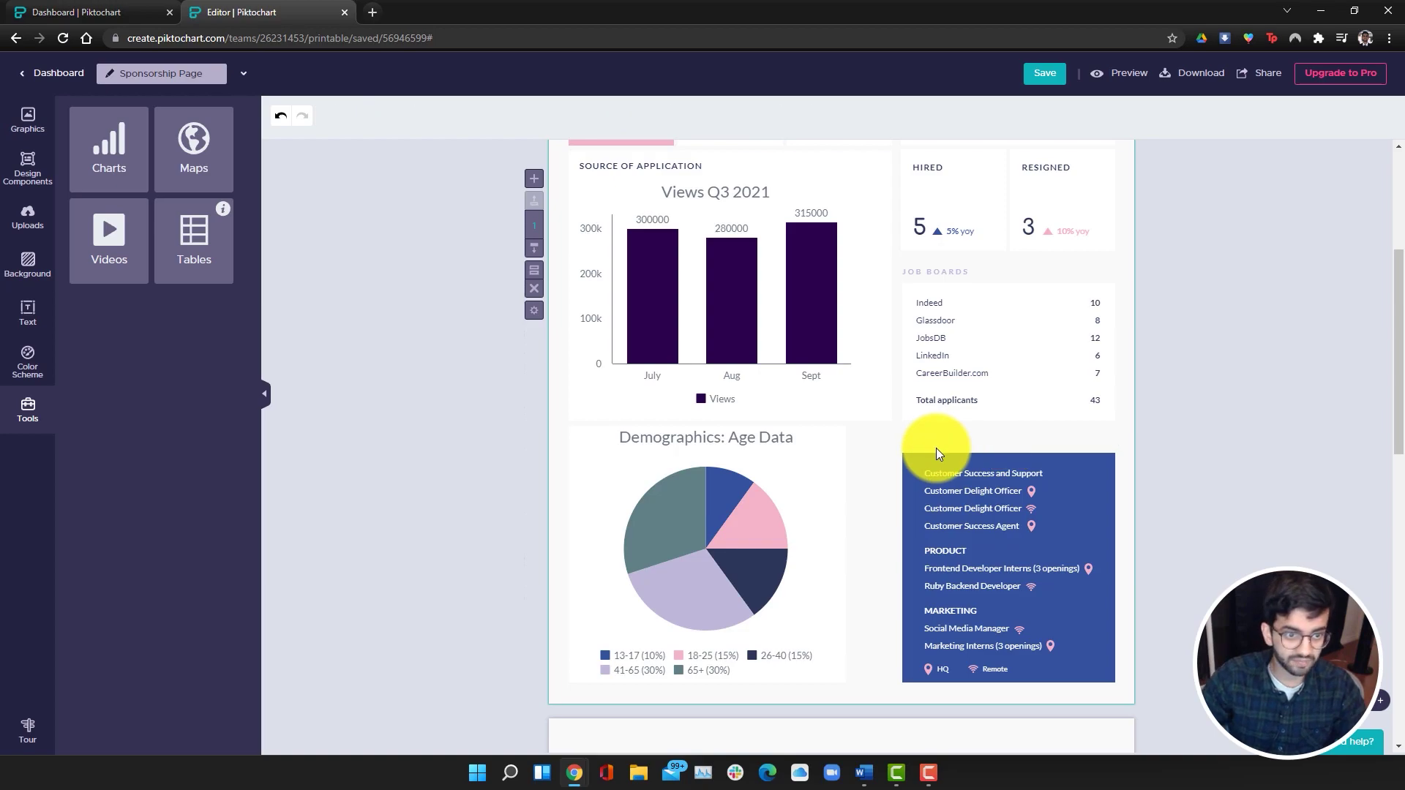
# Step: Enlarge the blue box and clear out its job-list text and pin and wifi icons
pyautogui.click(905, 455)
pyautogui.moveTo(903, 455); pyautogui.dragTo(858, 427)
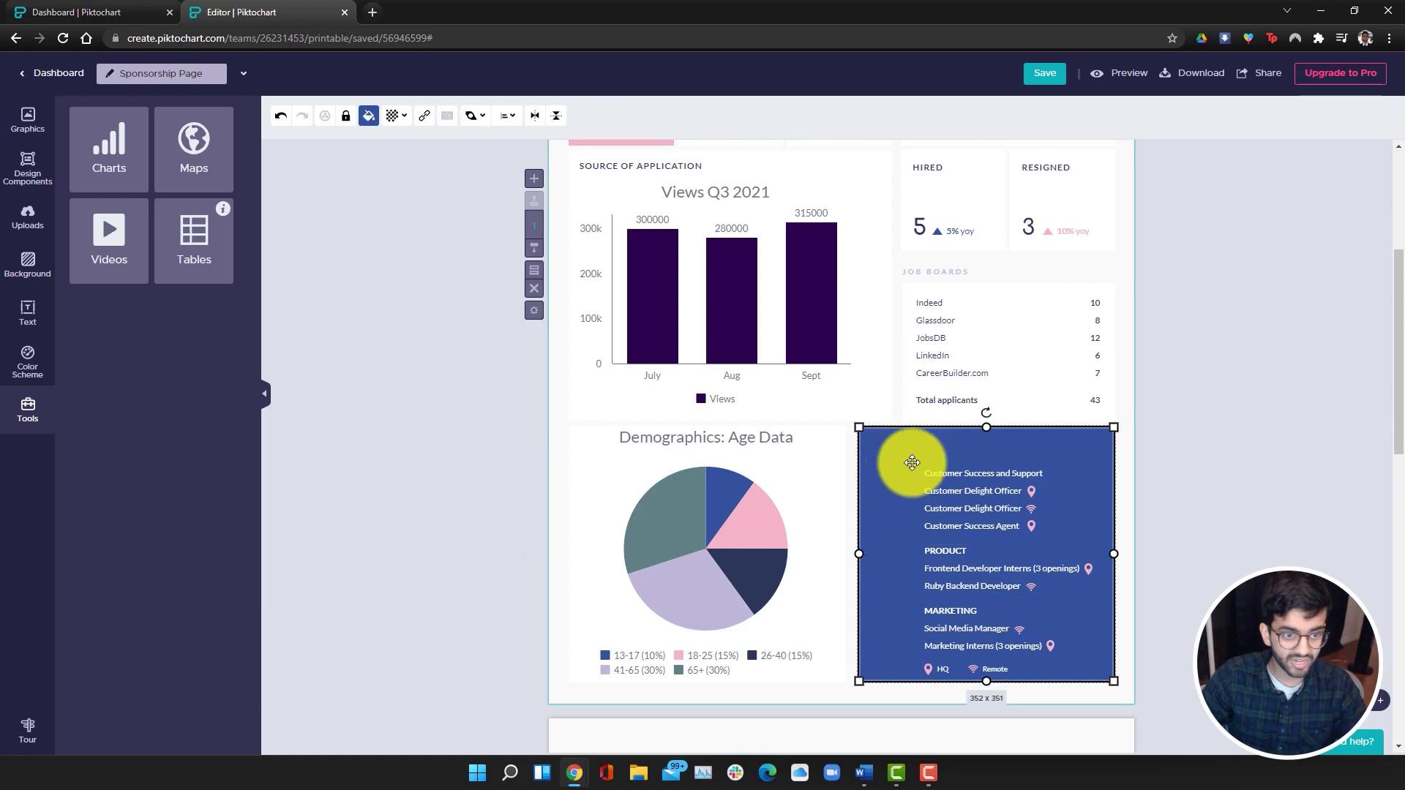
pyautogui.click(966, 559)
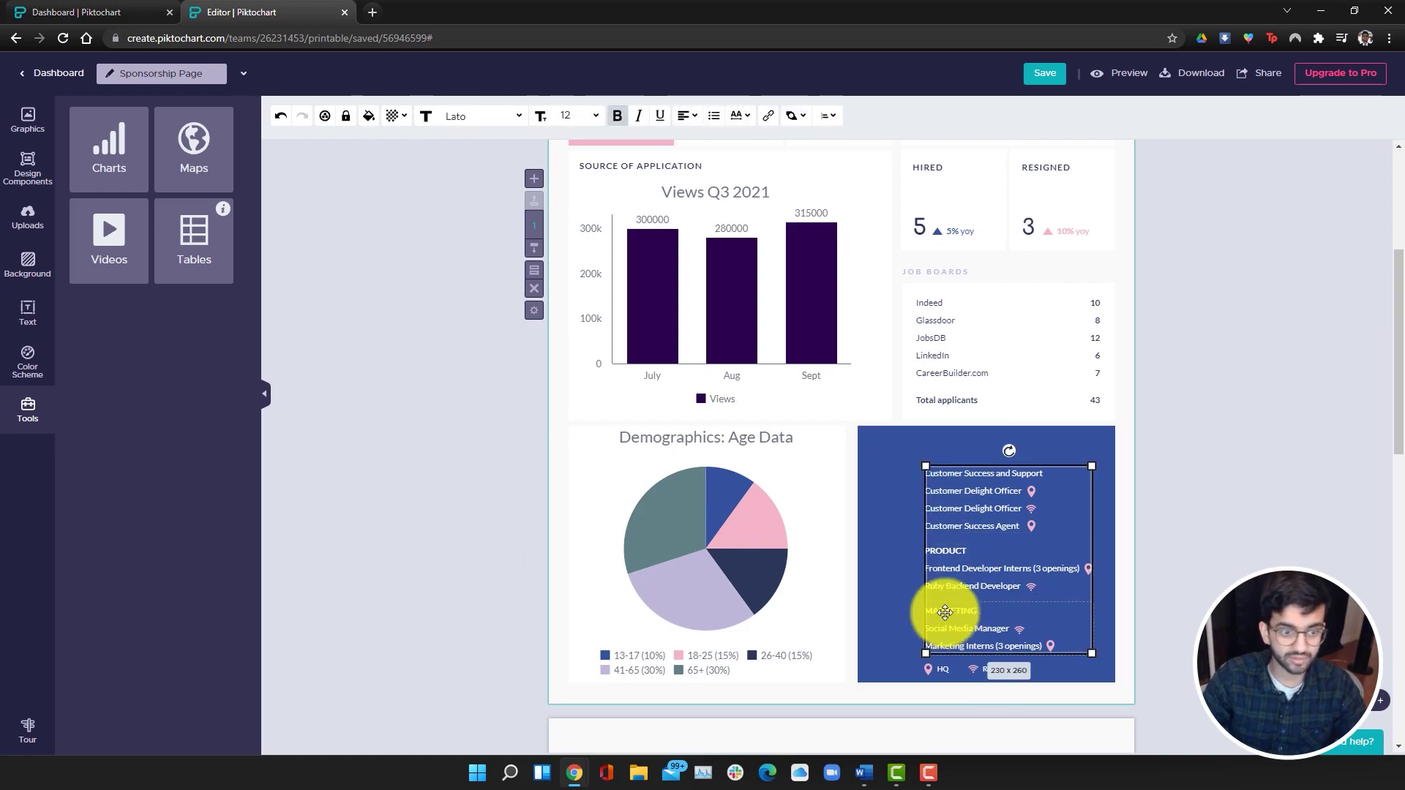
pyautogui.press('Delete')
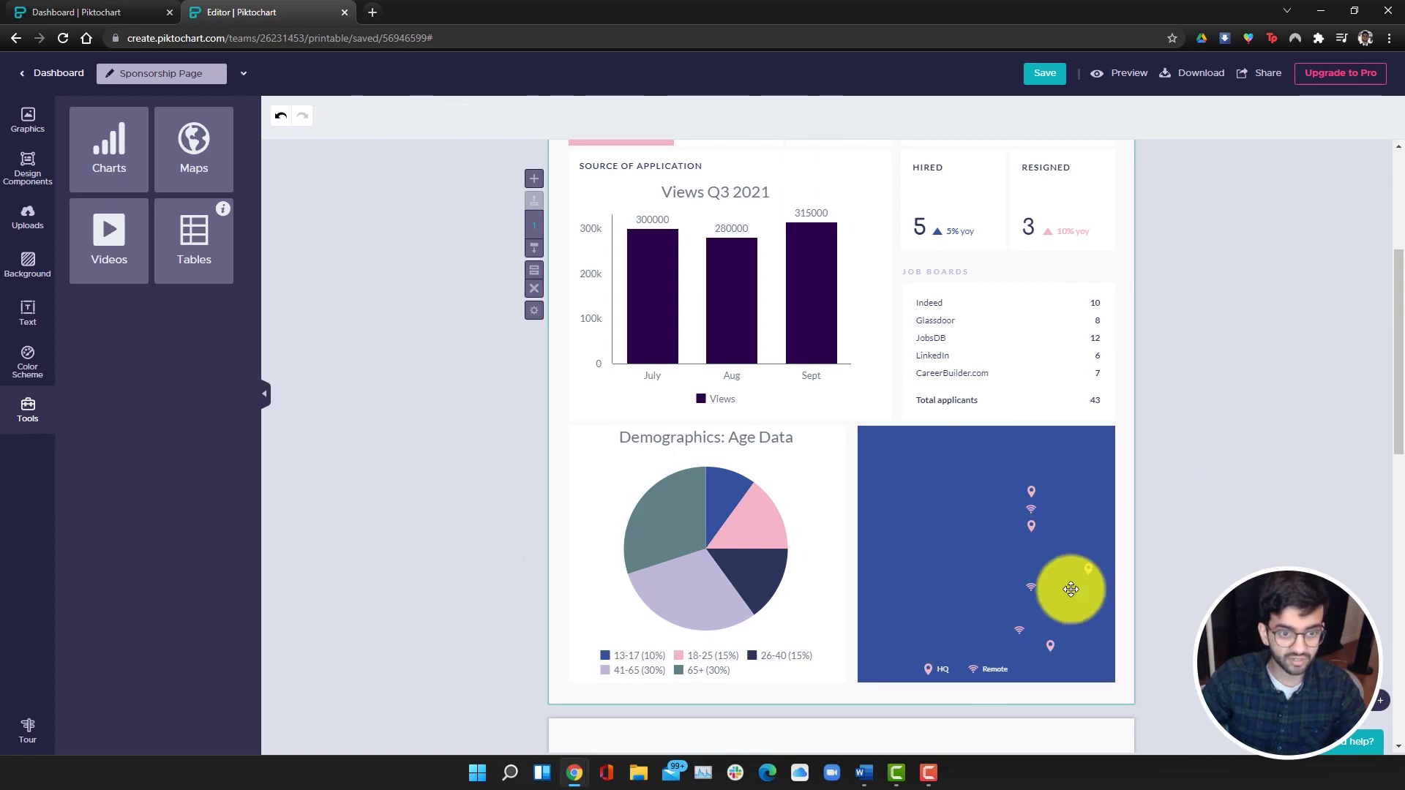
pyautogui.click(1031, 494)
pyautogui.press('Delete')
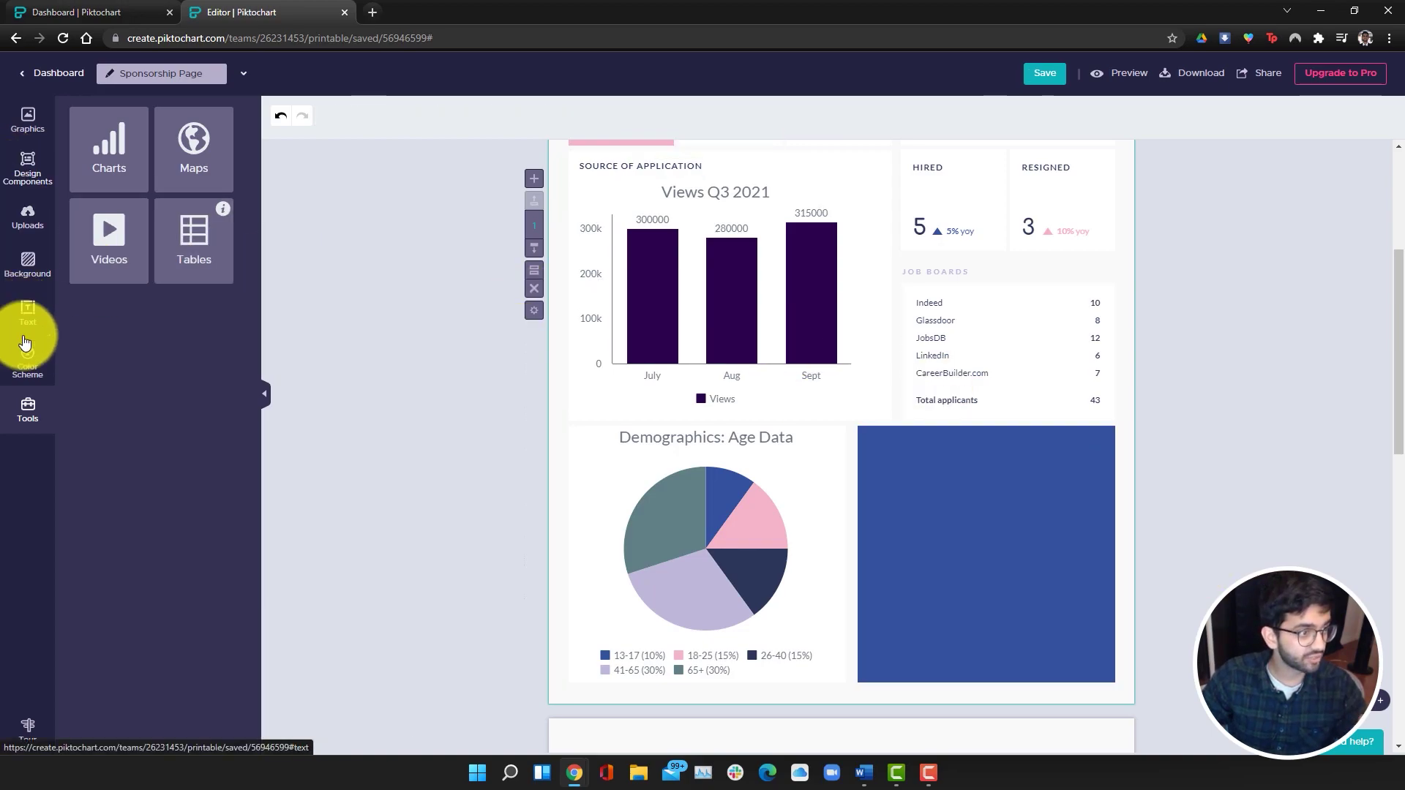
# Step: Copy the Photopea tutorial's URL from the Ziovo YouTube channel for Piktochart's video link
pyautogui.click(110, 249)
pyautogui.click(376, 6)
pyautogui.write('youtube.com/ziovo')
pyautogui.press('Return')
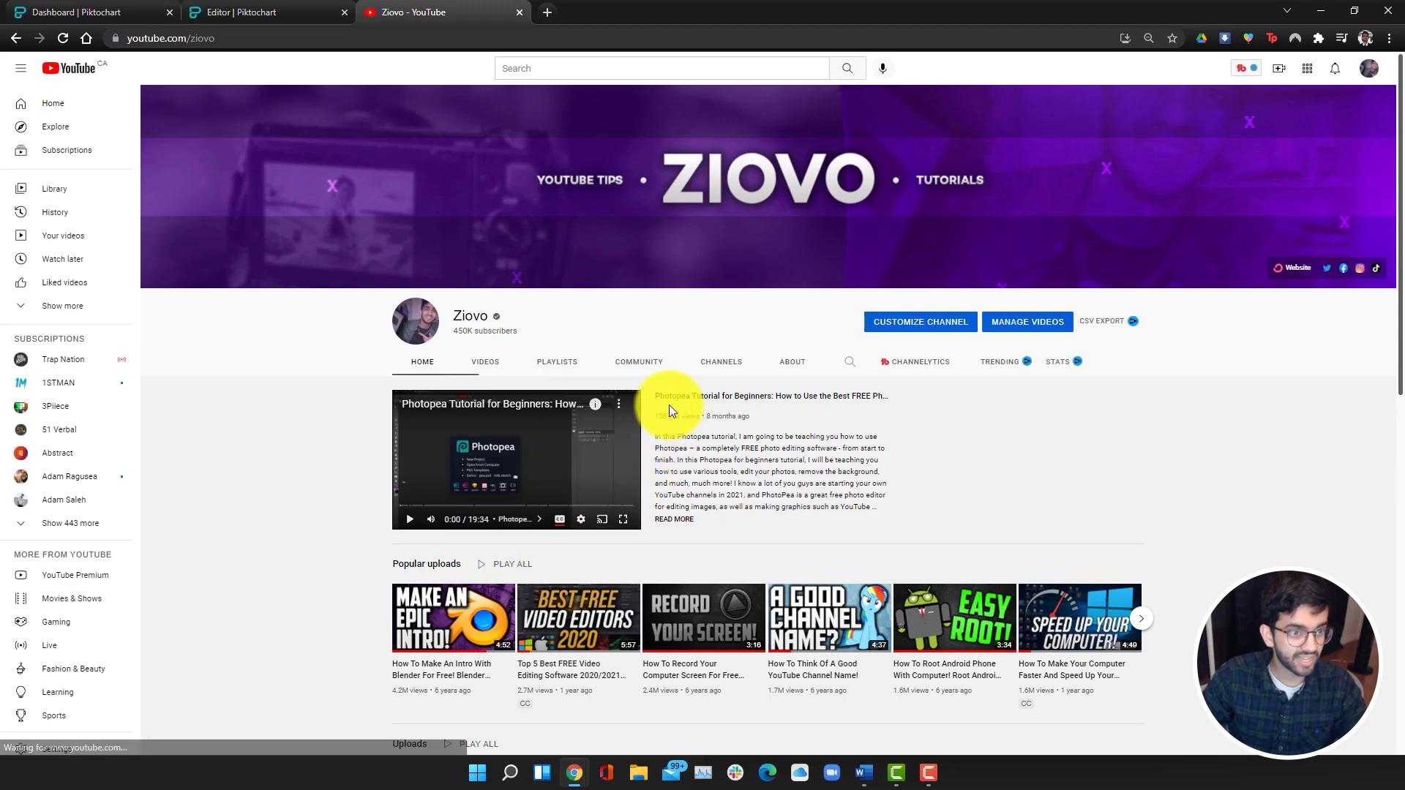
pyautogui.click(669, 400)
pyautogui.click(255, 32)
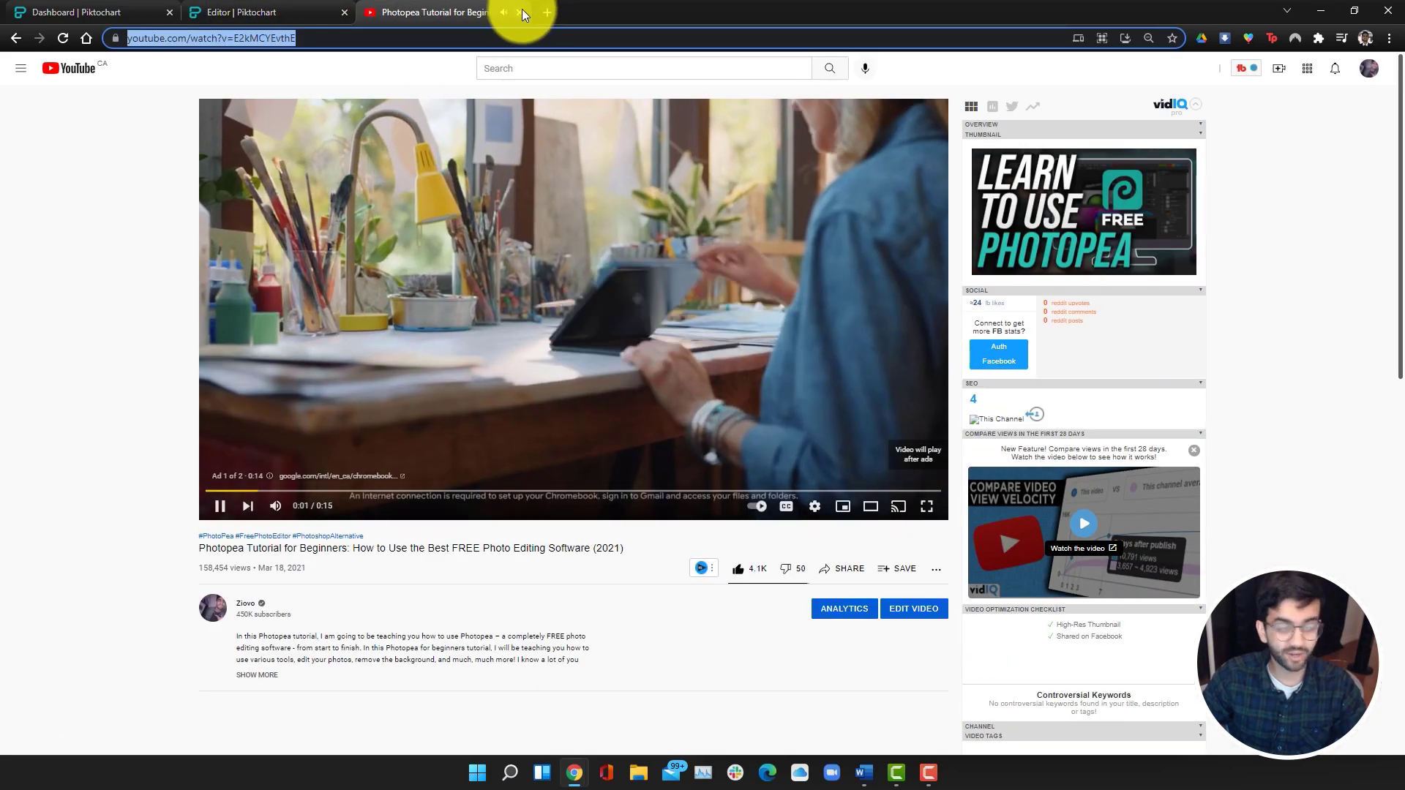
pyautogui.click(519, 12)
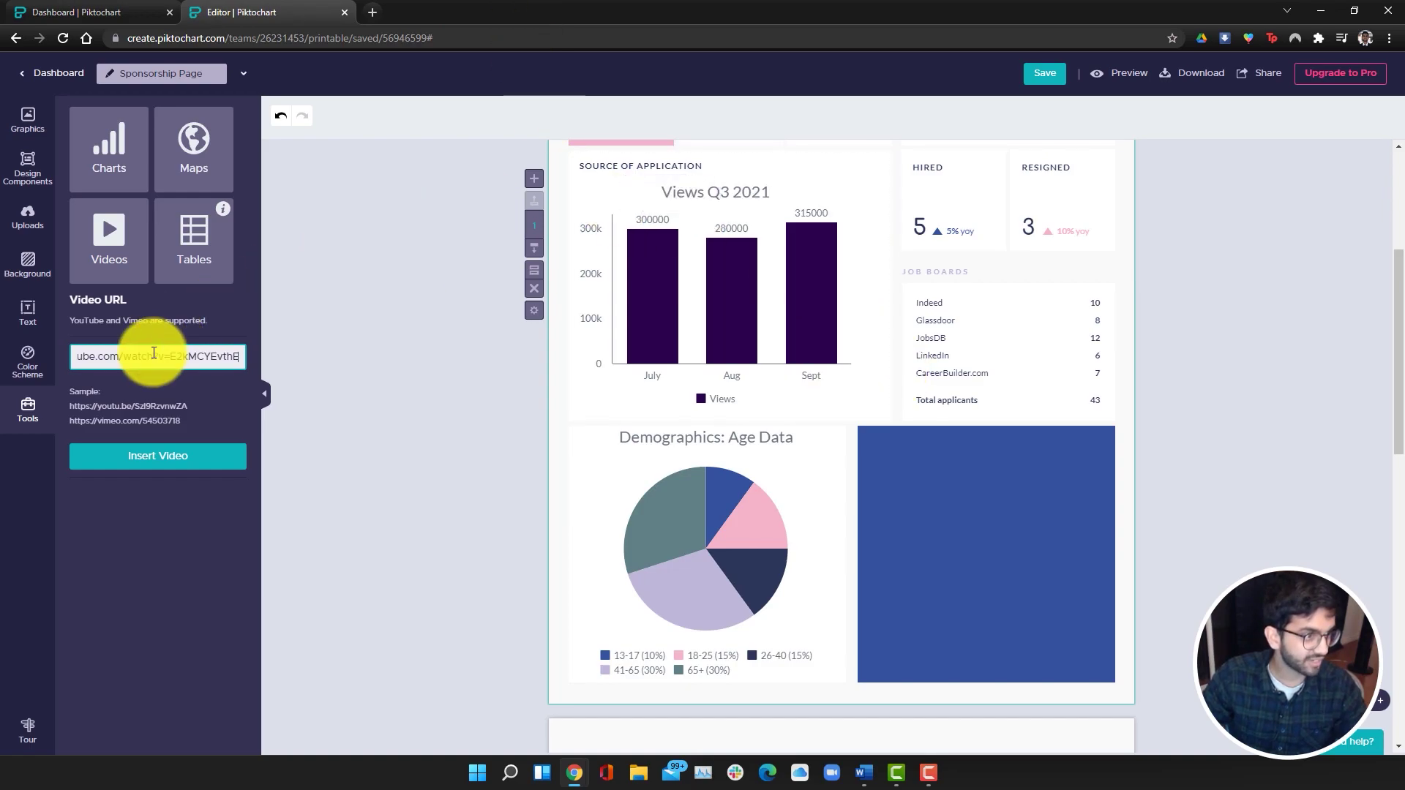
# Step: Insert the Photopea tutorial video, shrink it to about 253 x 189, and place it low in the blue box
pyautogui.click(192, 459)
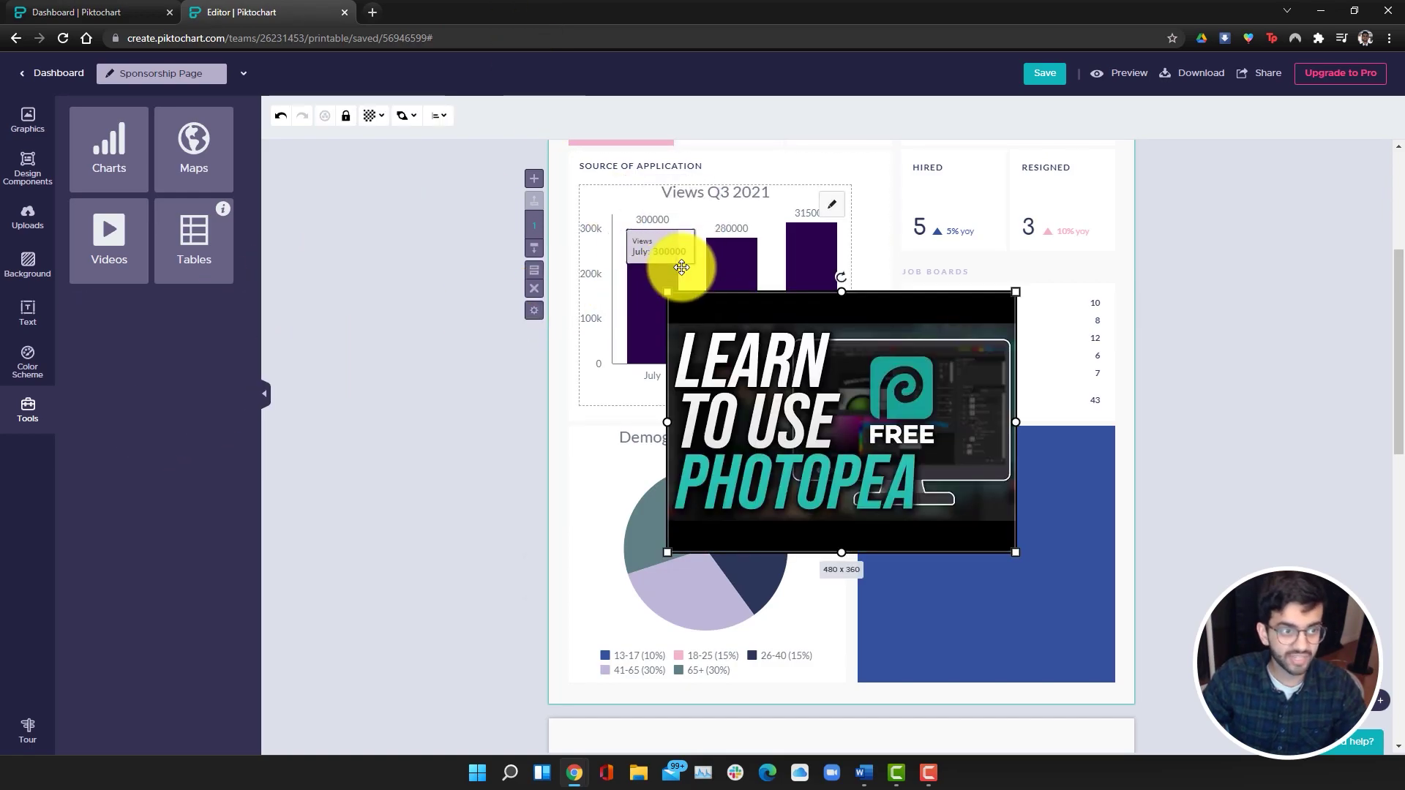
pyautogui.moveTo(669, 291); pyautogui.dragTo(827, 413)
pyautogui.moveTo(906, 448)
pyautogui.mouseDown()
pyautogui.moveTo(981, 493)
pyautogui.moveTo(966, 562)
pyautogui.mouseUp()
pyautogui.click(1058, 550)
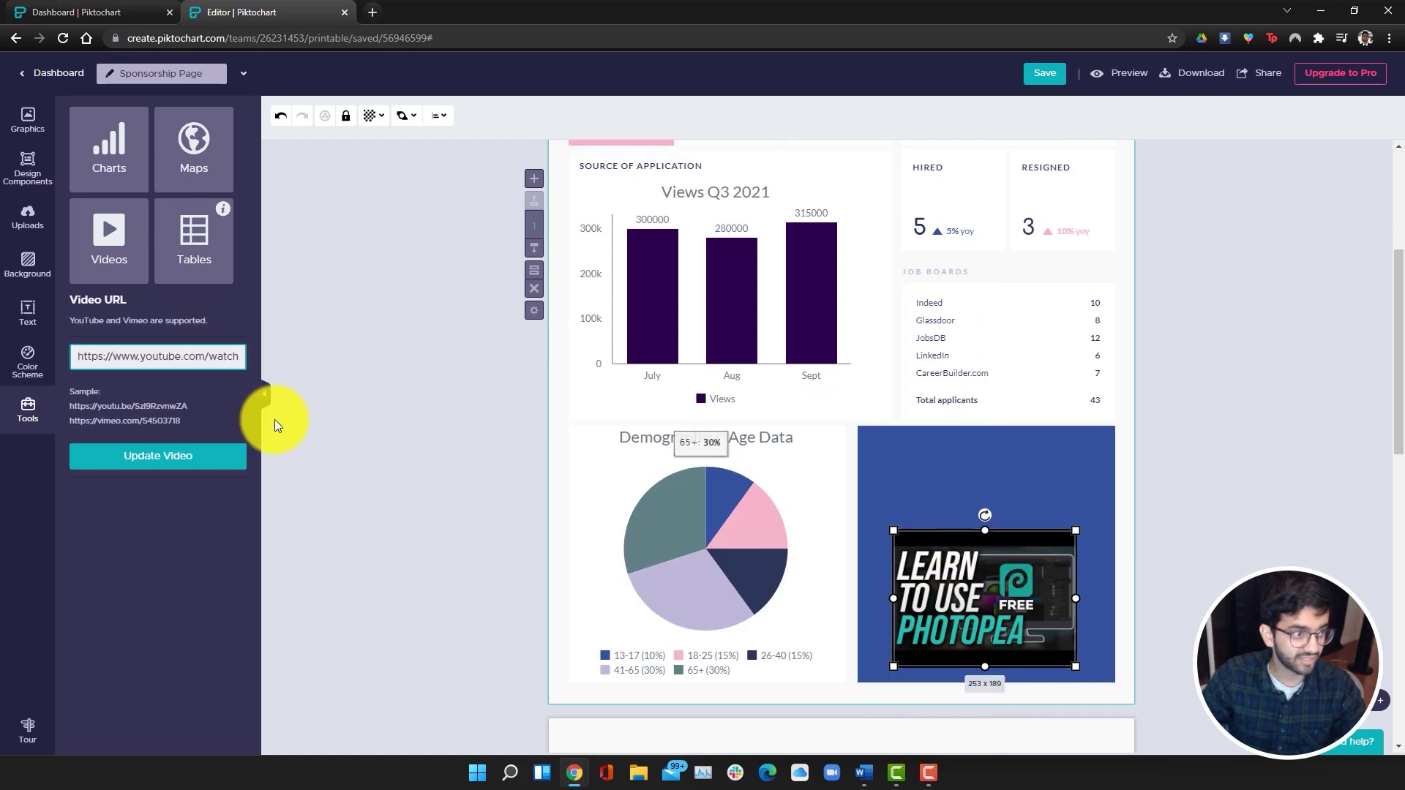
pyautogui.click(1245, 528)
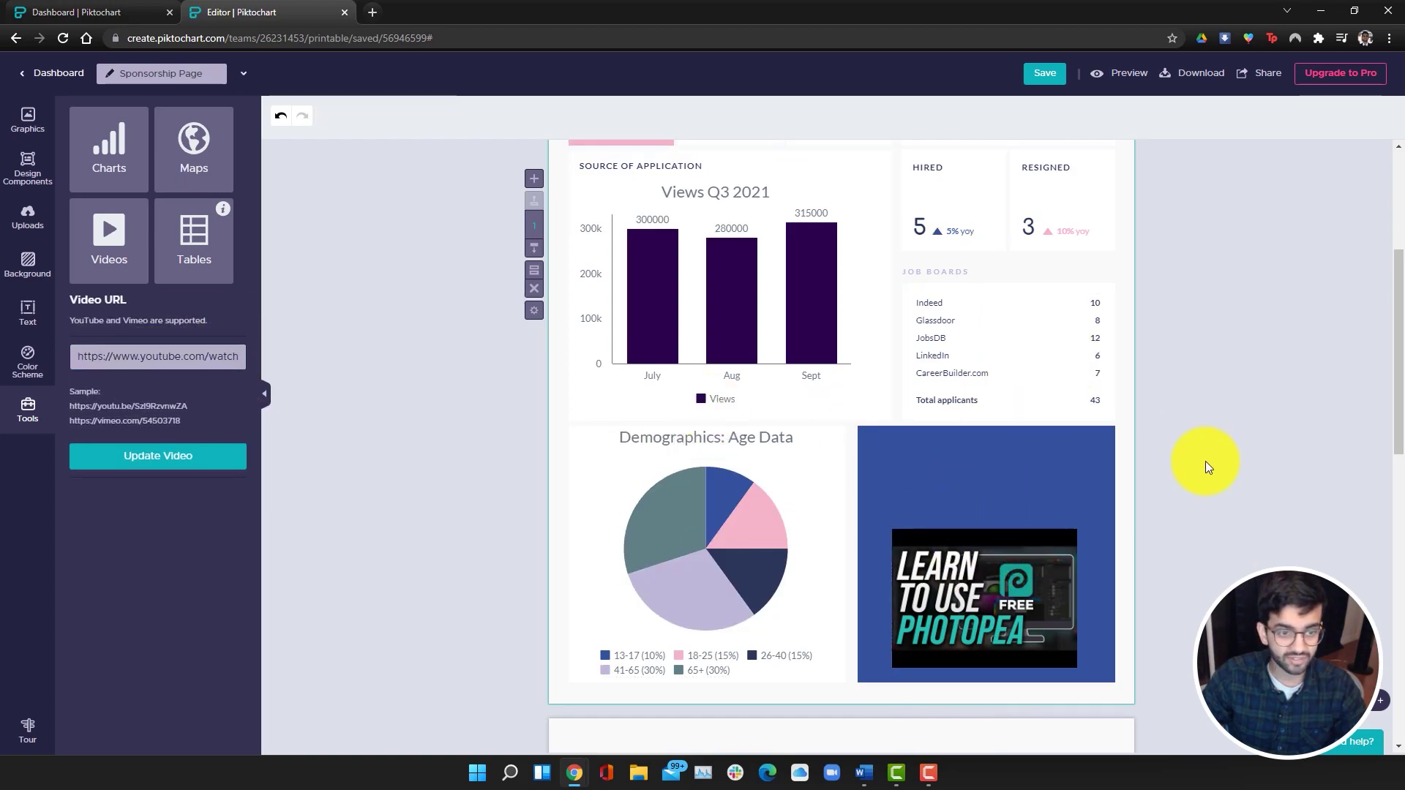
# Step: Recolour the blue box behind the video pastel pink (#F4B2C9)
pyautogui.click(933, 471)
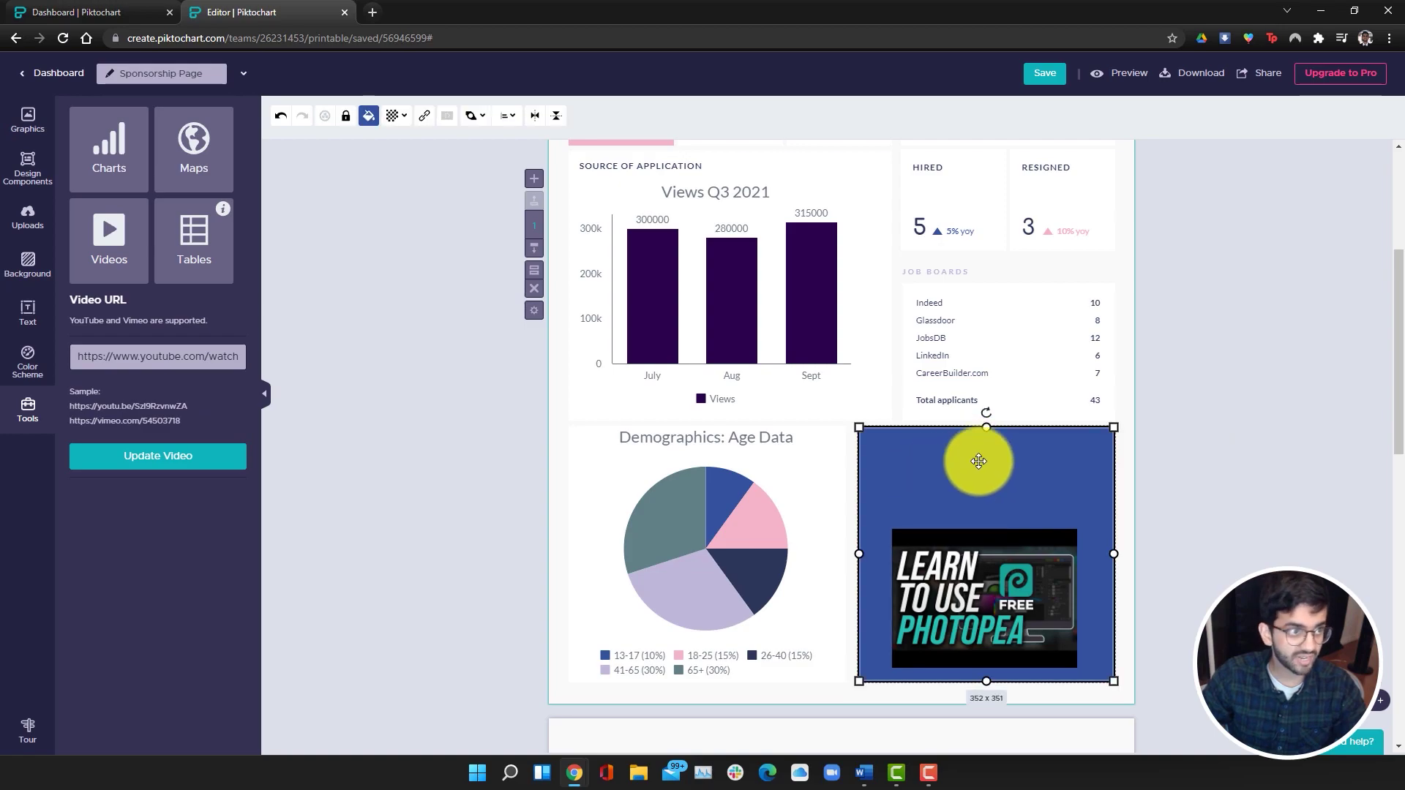
pyautogui.click(370, 120)
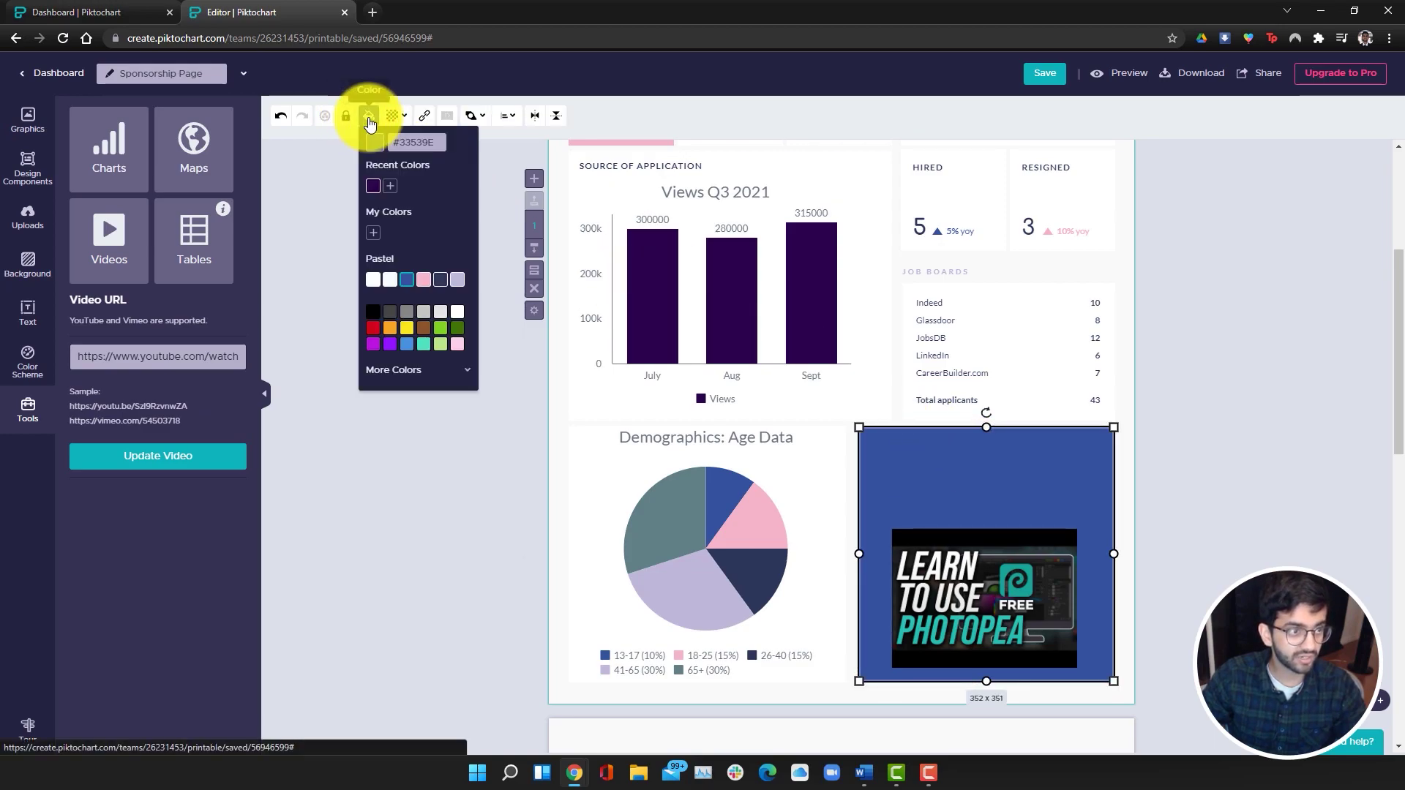
pyautogui.click(426, 281)
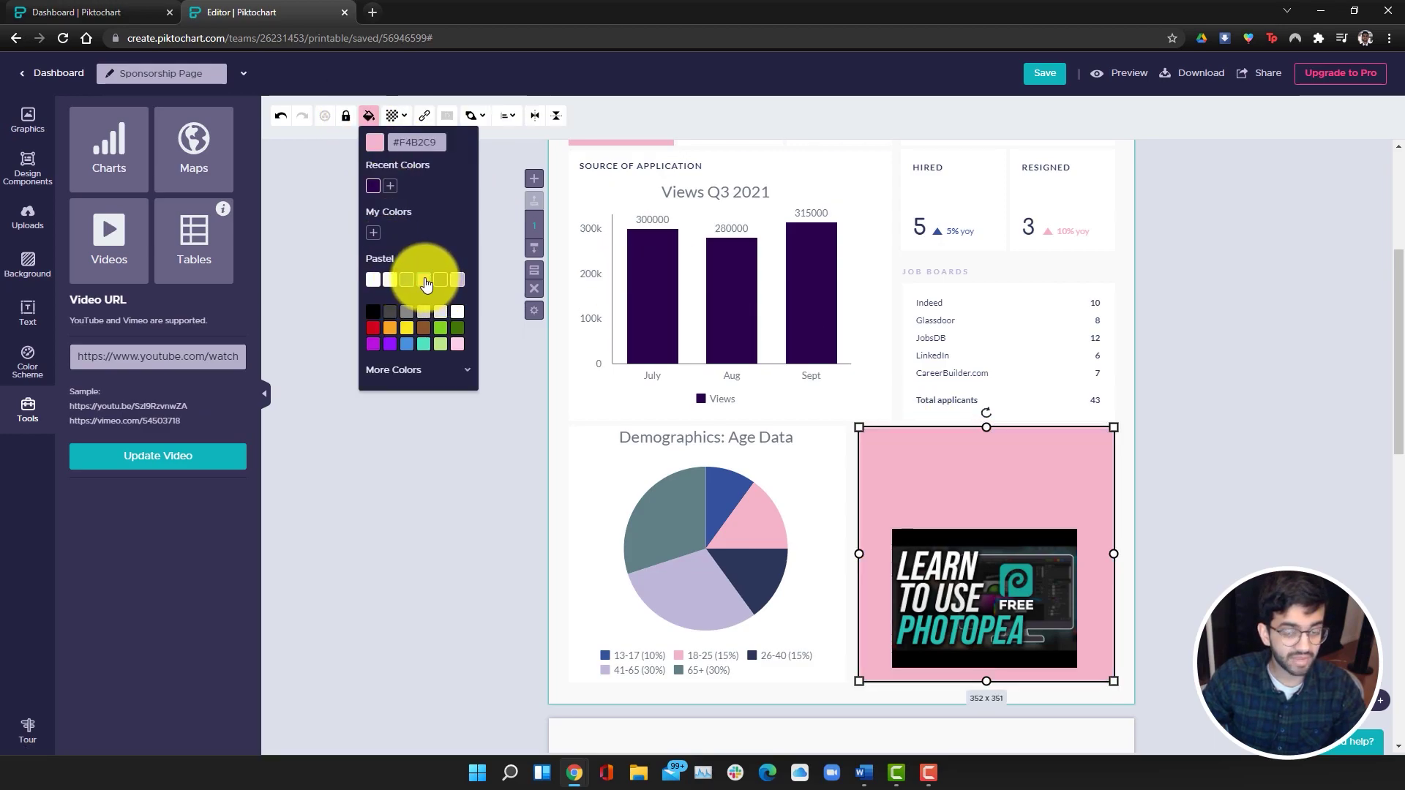
pyautogui.click(1196, 405)
# Step: Try sending the pink box backward, then undo it so the video stays visible
pyautogui.click(1057, 467)
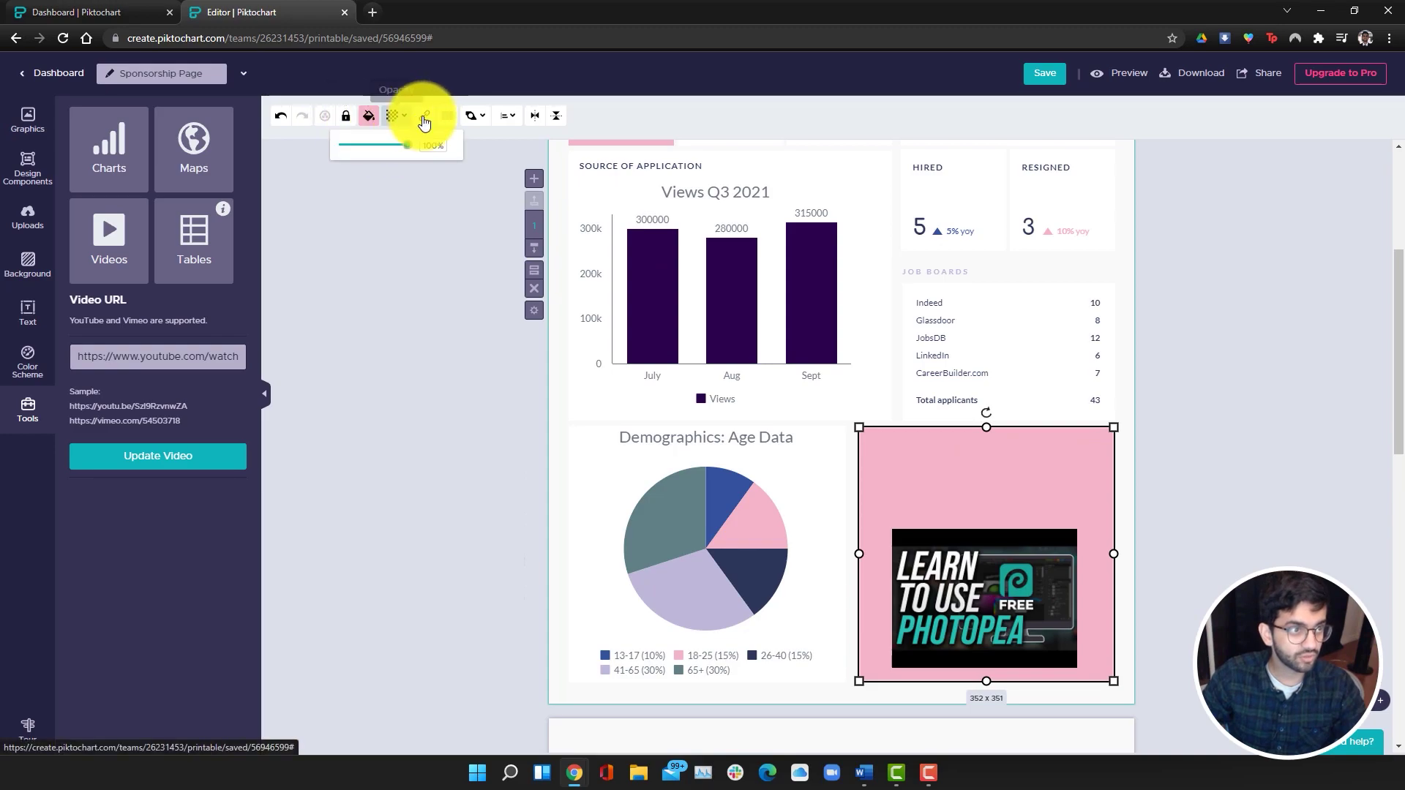
pyautogui.click(466, 117)
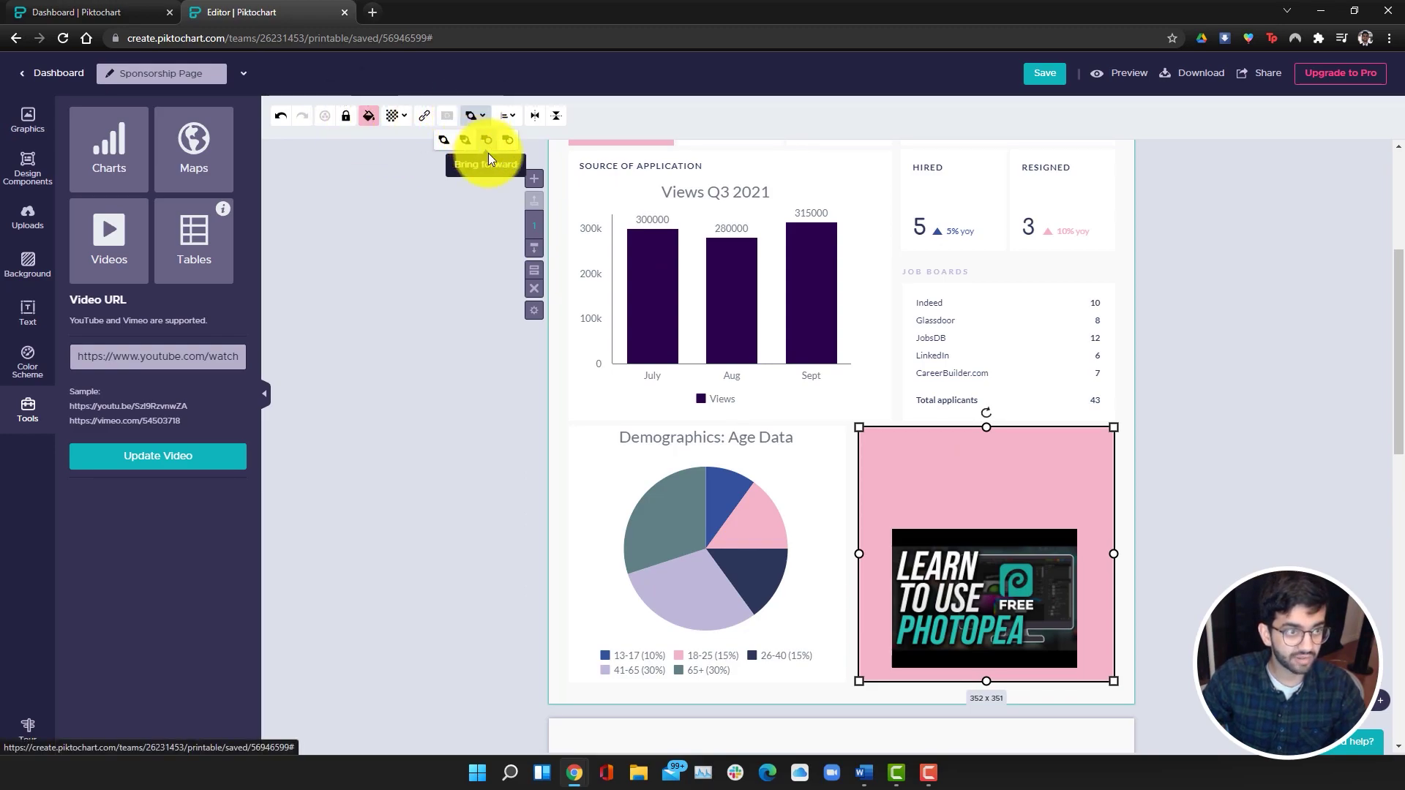
pyautogui.click(472, 115)
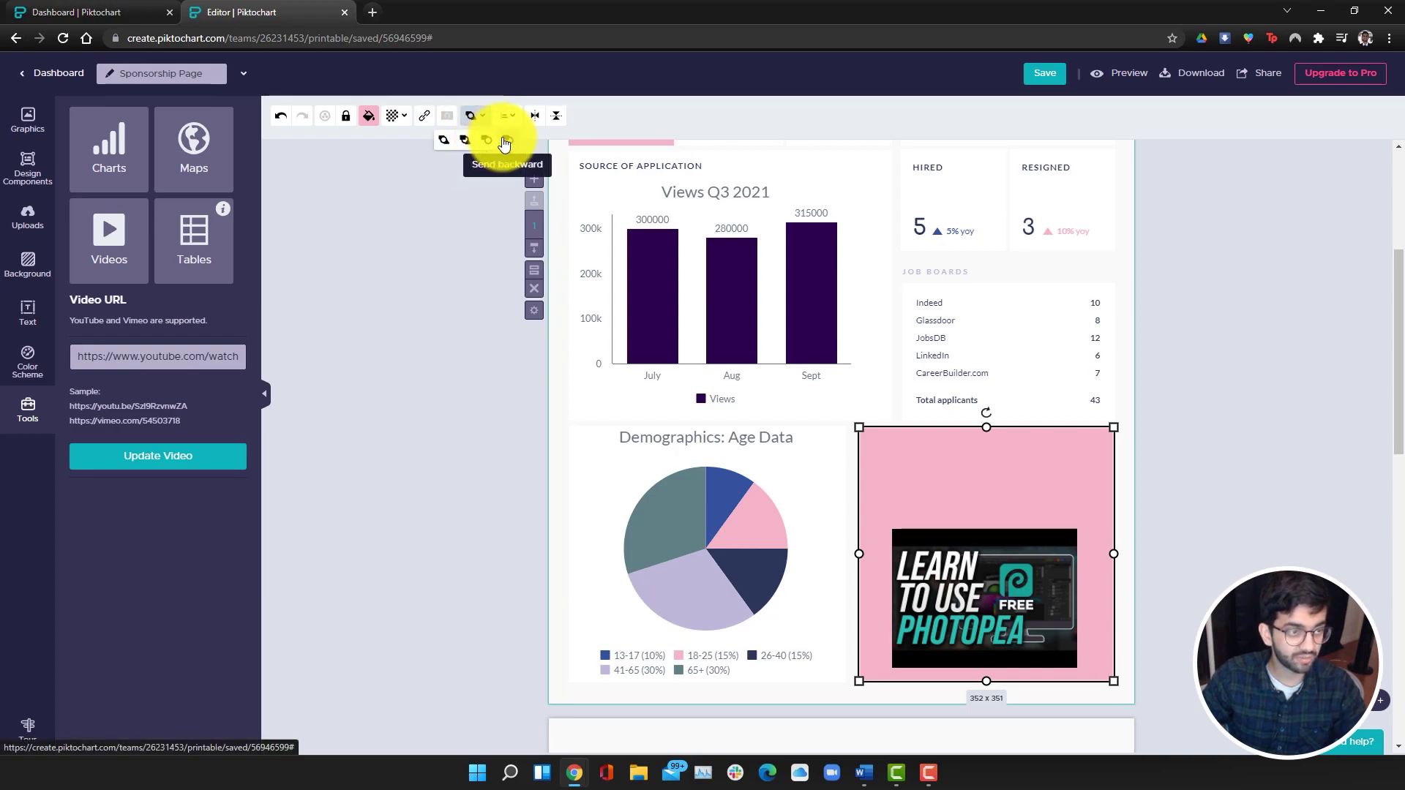
pyautogui.click(449, 142)
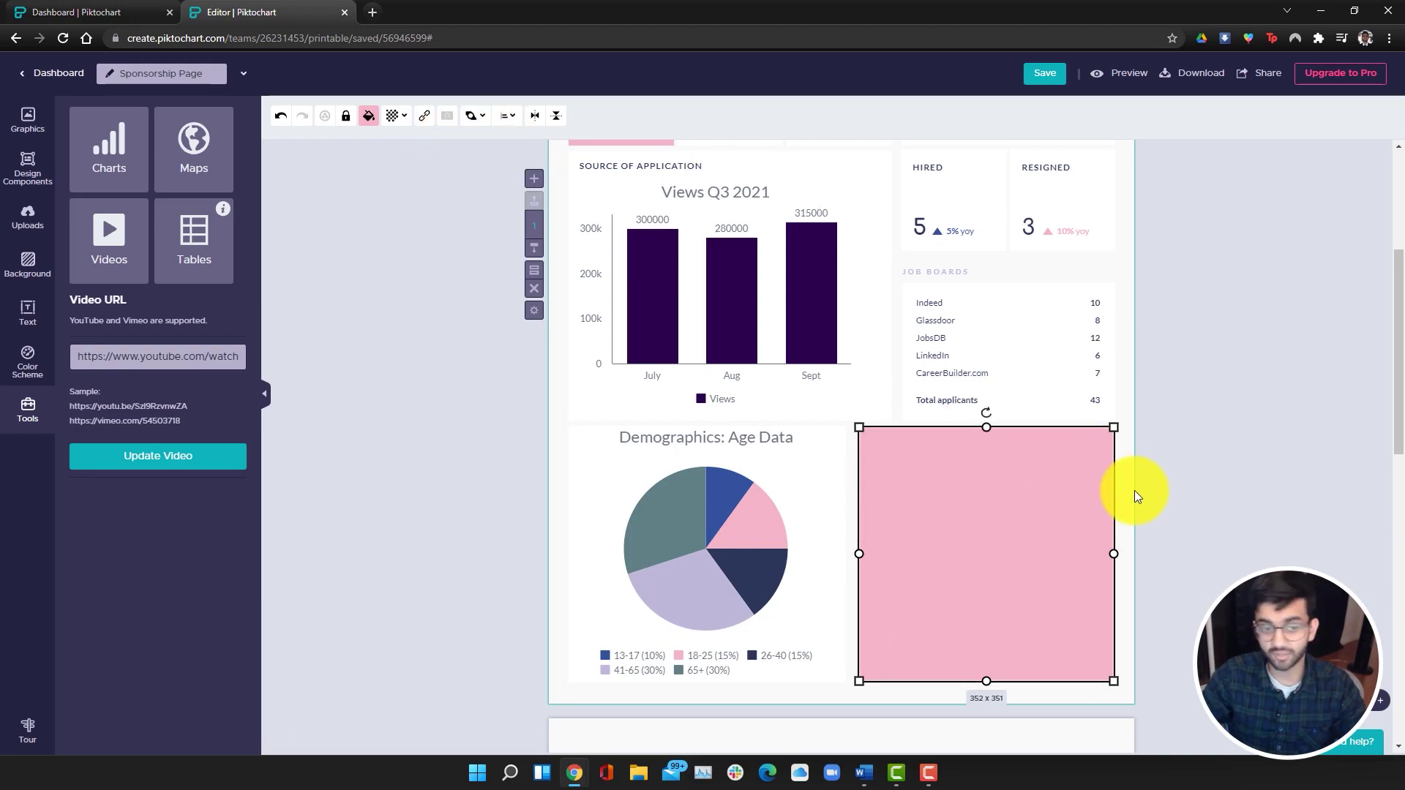
pyautogui.hotkey('ctrl', 'z')
pyautogui.click(1169, 480)
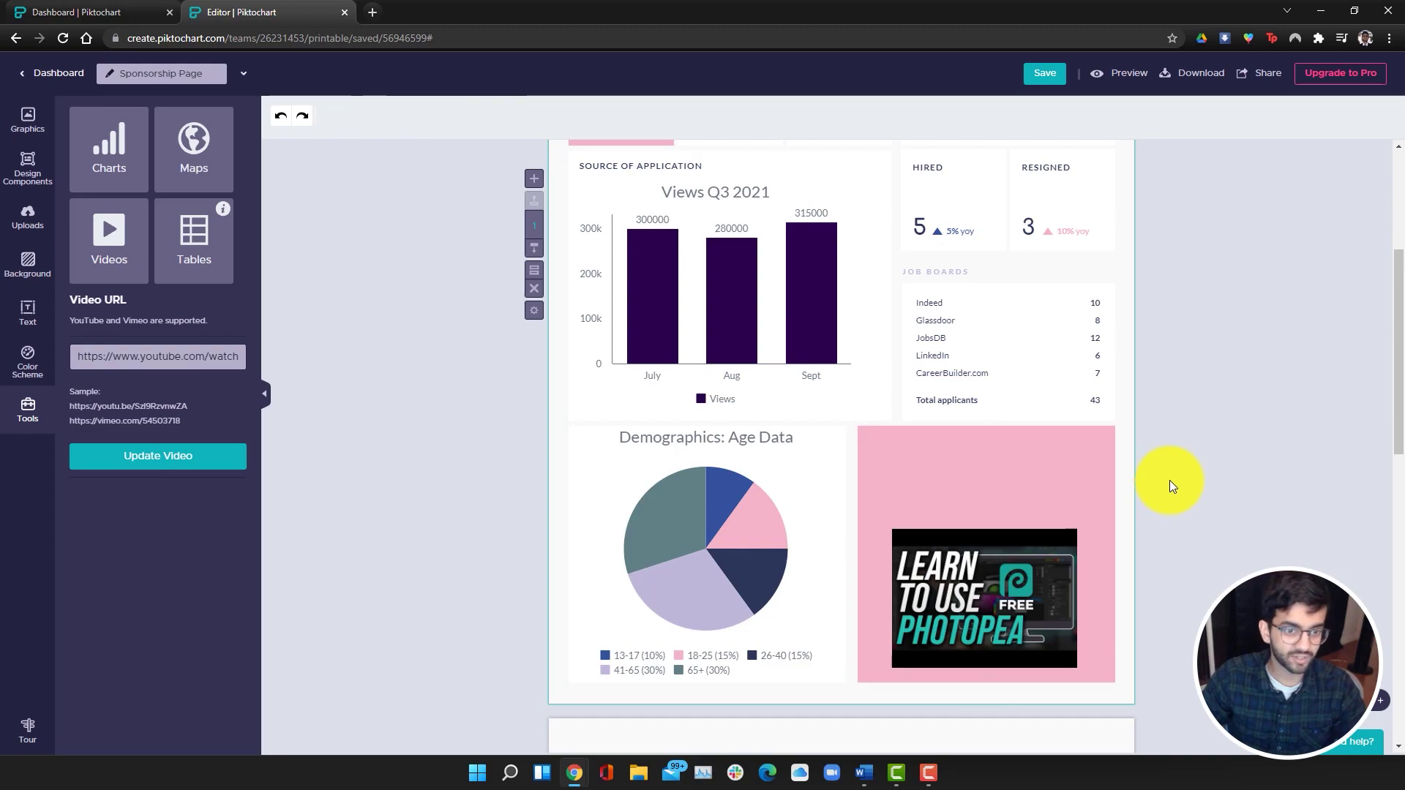
# Step: Lock the pink box in place
pyautogui.click(1089, 497)
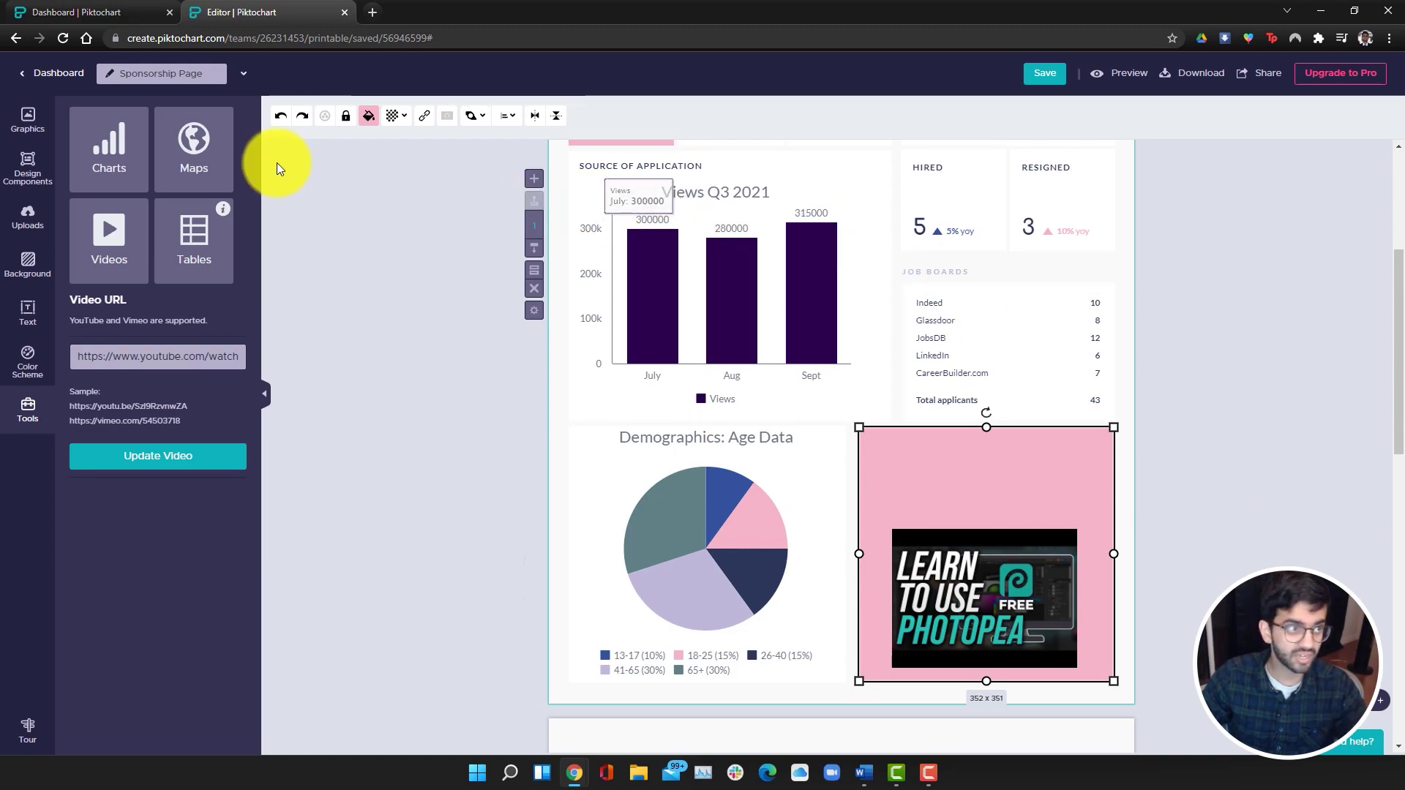
pyautogui.click(344, 121)
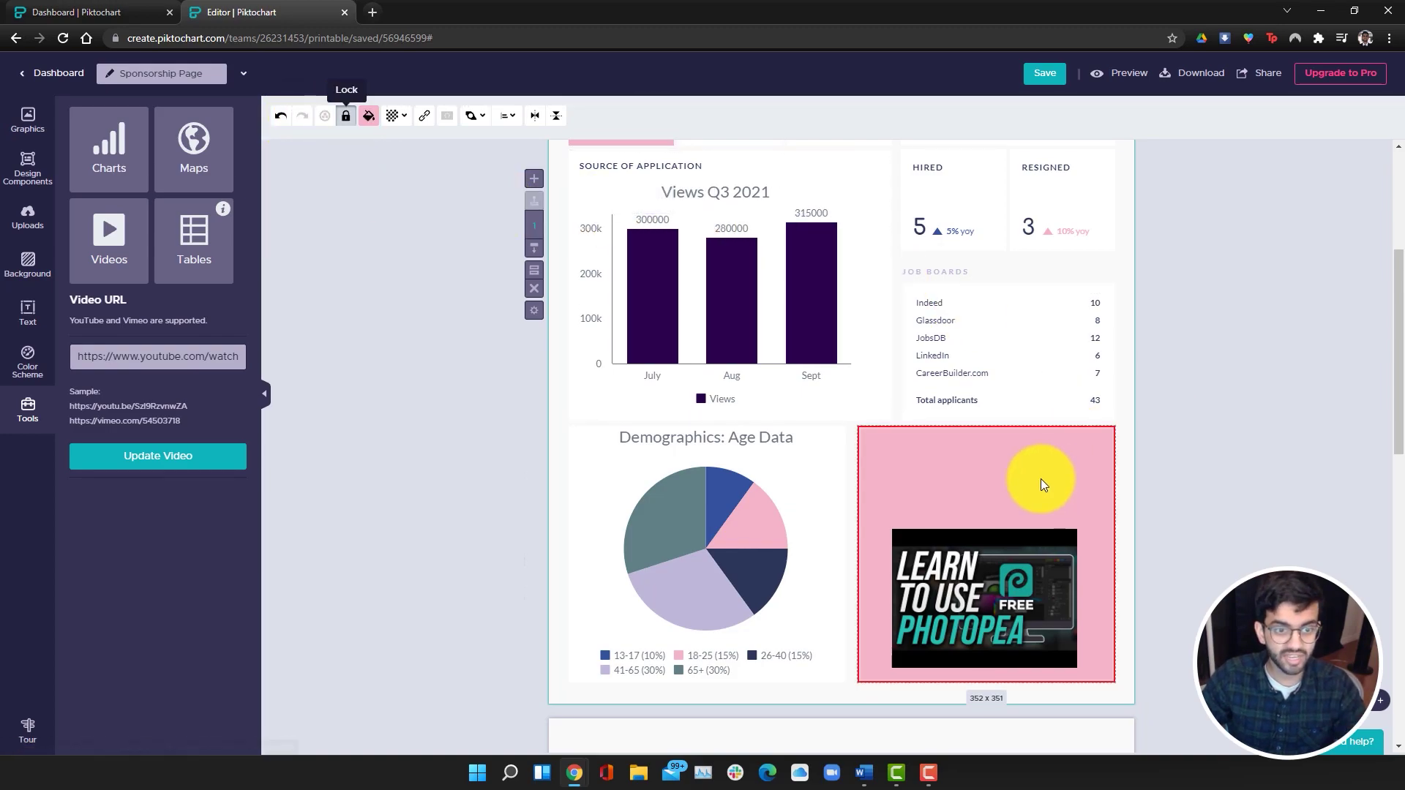
pyautogui.click(1368, 451)
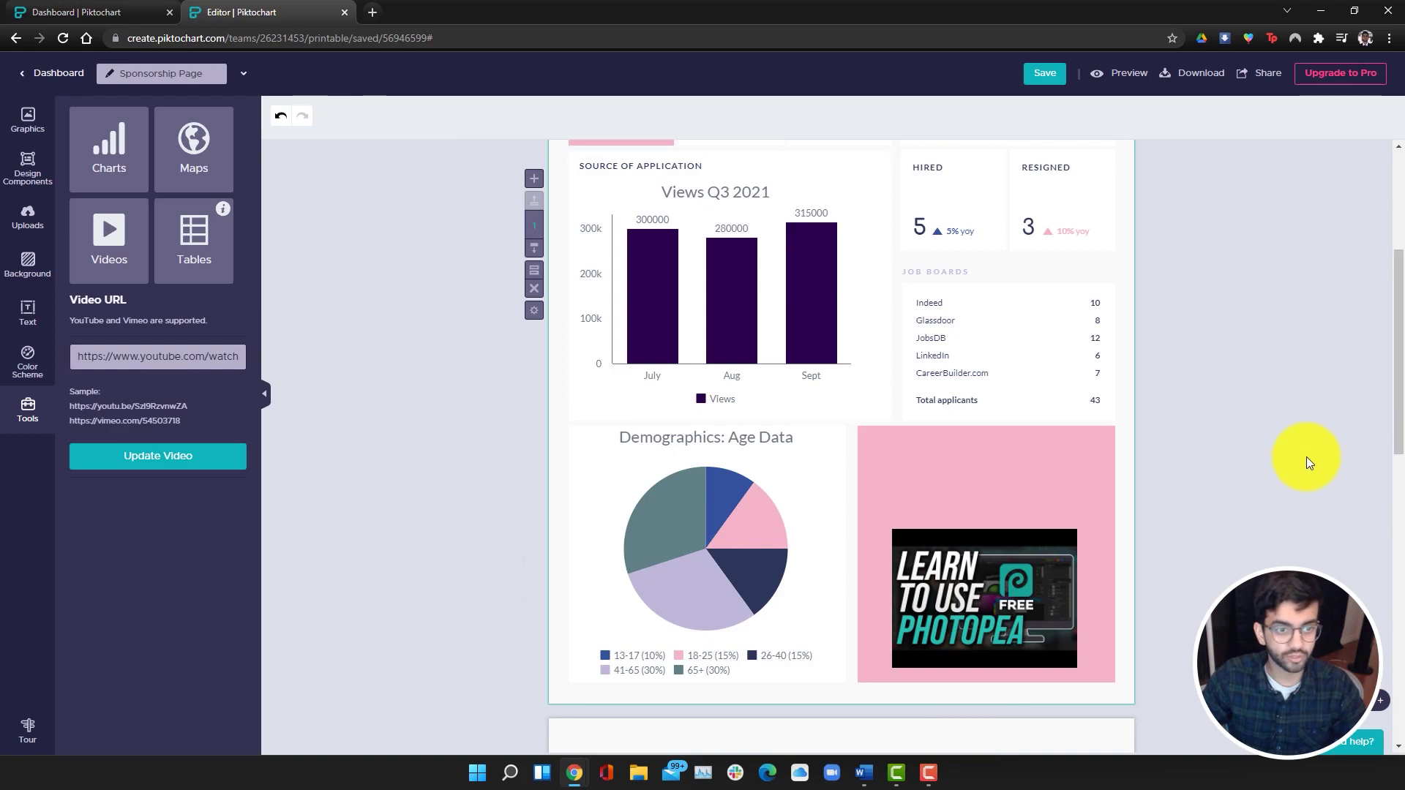
pyautogui.scroll(1, 1309, 455)
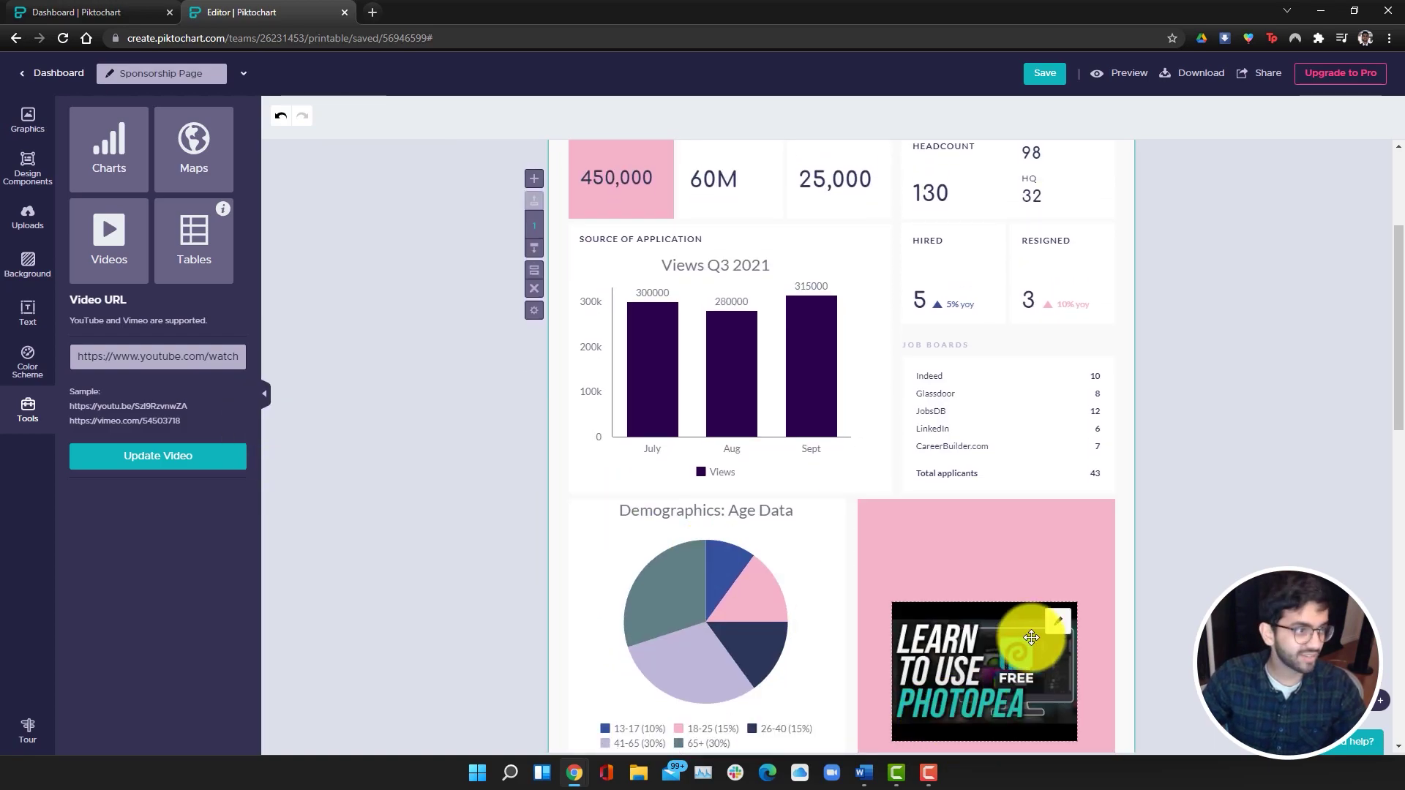
# Step: Add a Subtitle text element to the pink box reading 'Sponsor Sample'
pyautogui.click(26, 309)
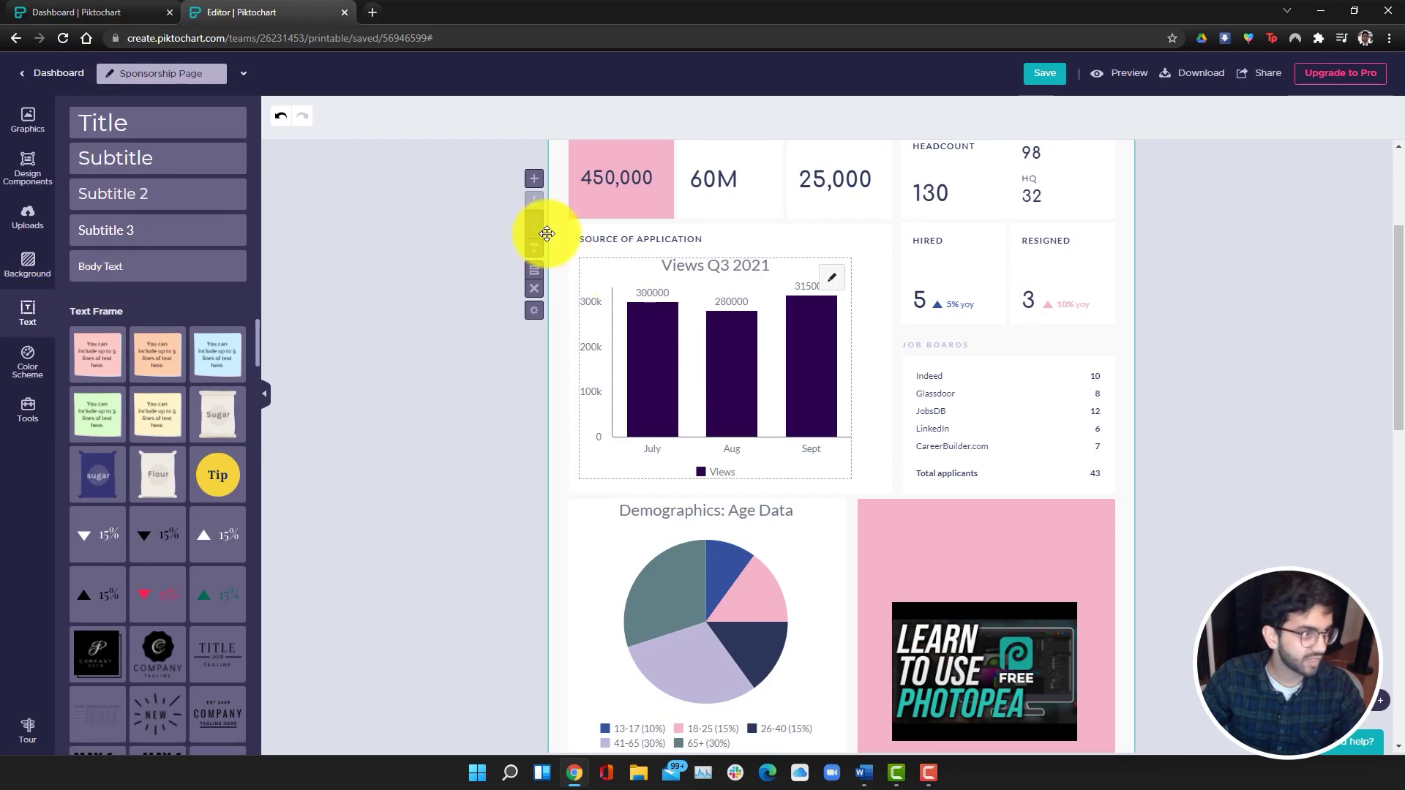
pyautogui.scroll(-10, 169, 393)
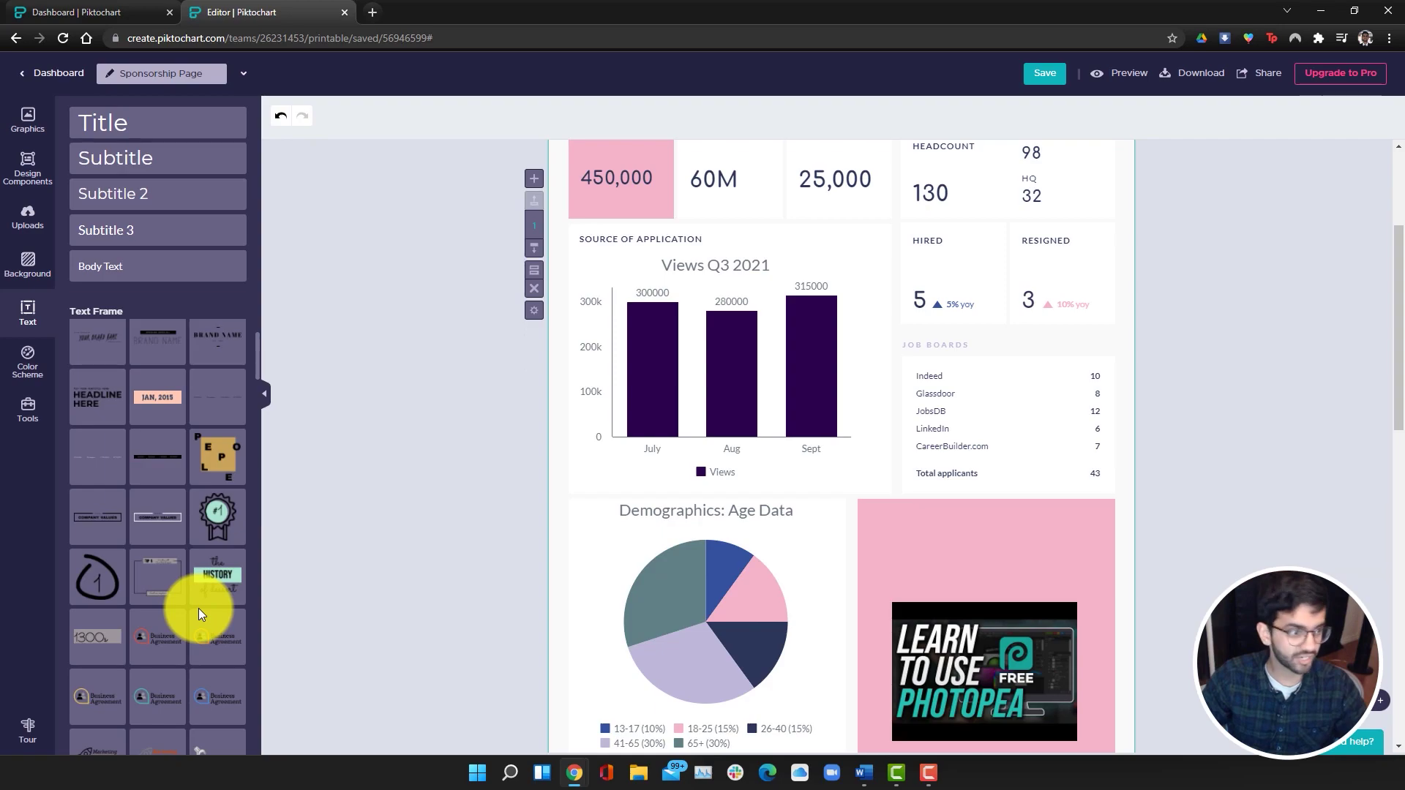
pyautogui.scroll(-5, 199, 614)
pyautogui.scroll(5, 205, 642)
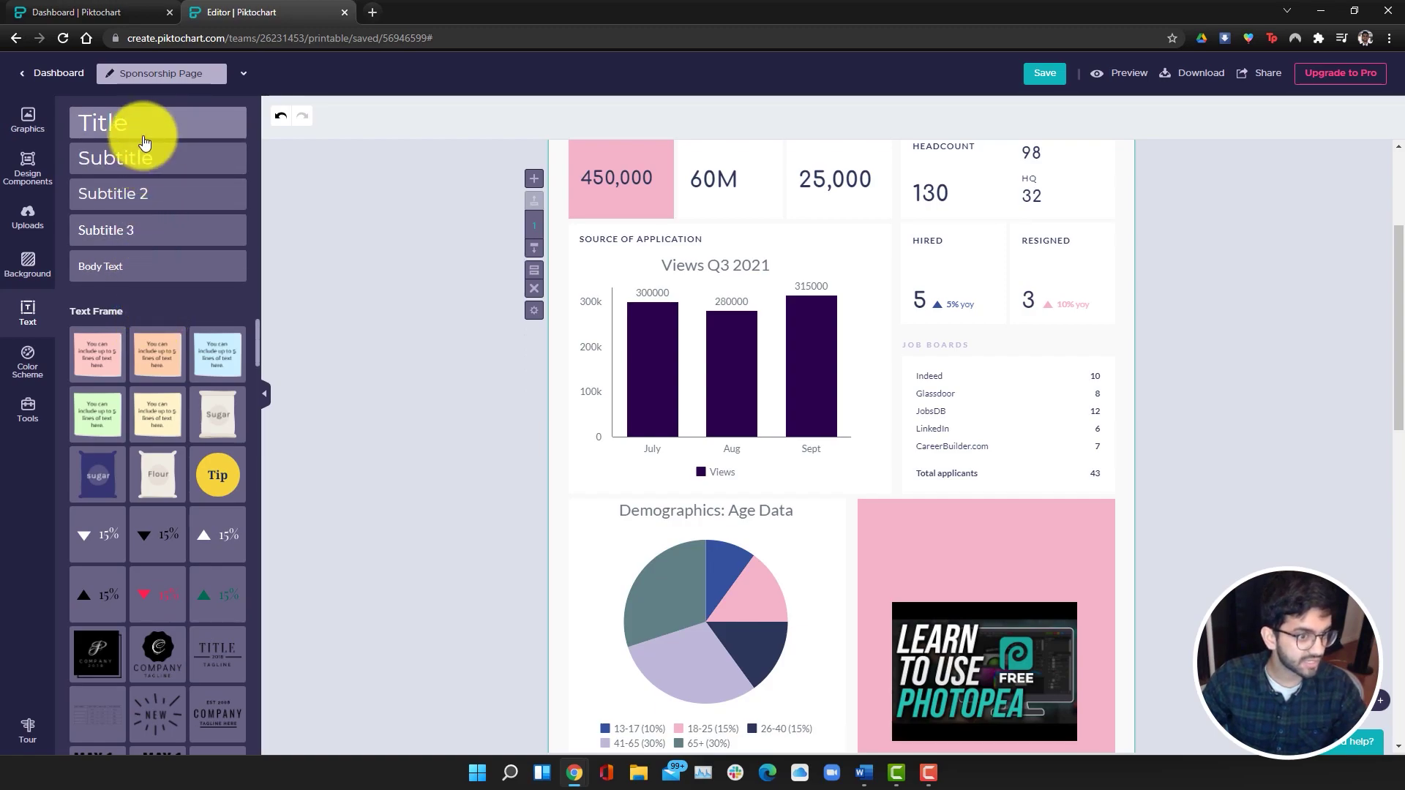
pyautogui.moveTo(143, 157); pyautogui.dragTo(969, 534)
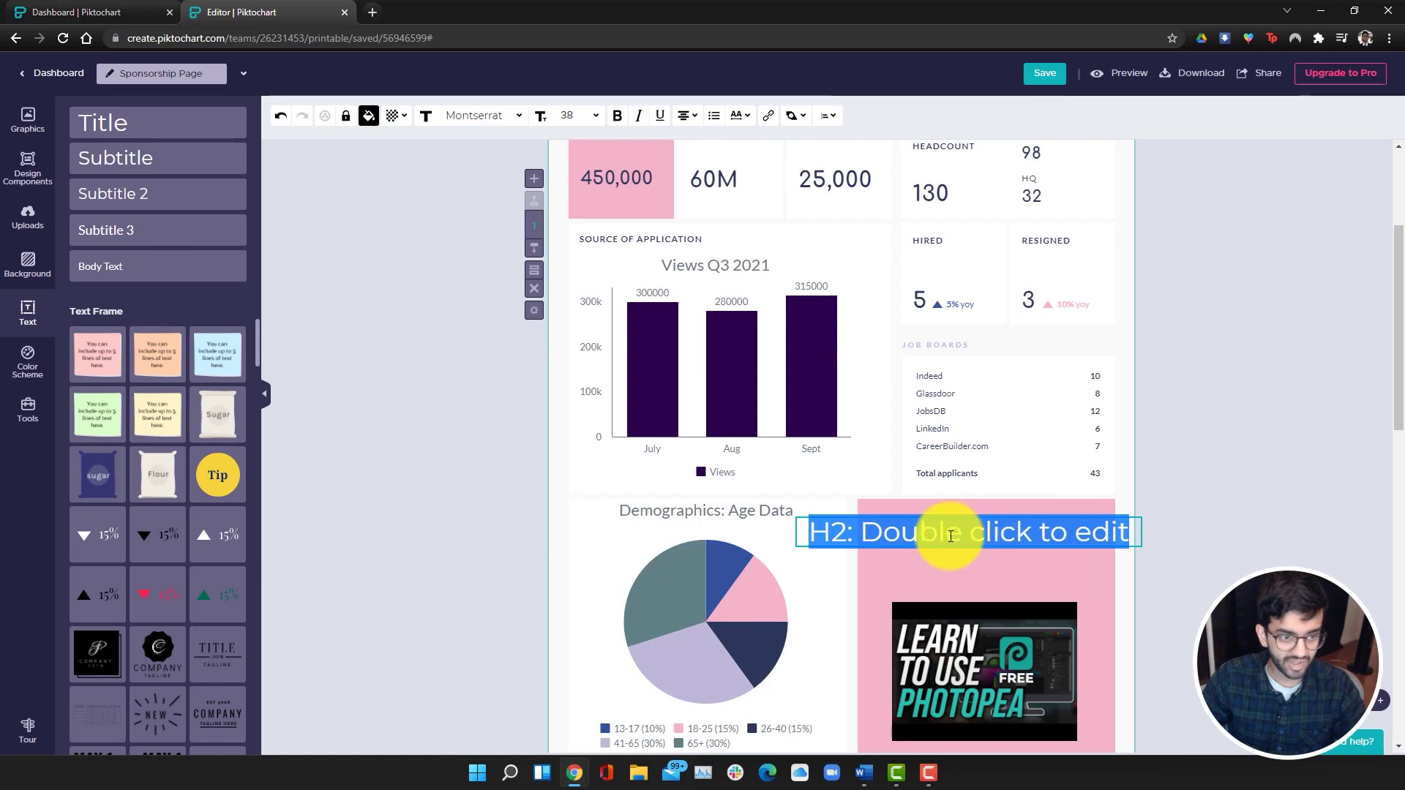
pyautogui.write('Video')
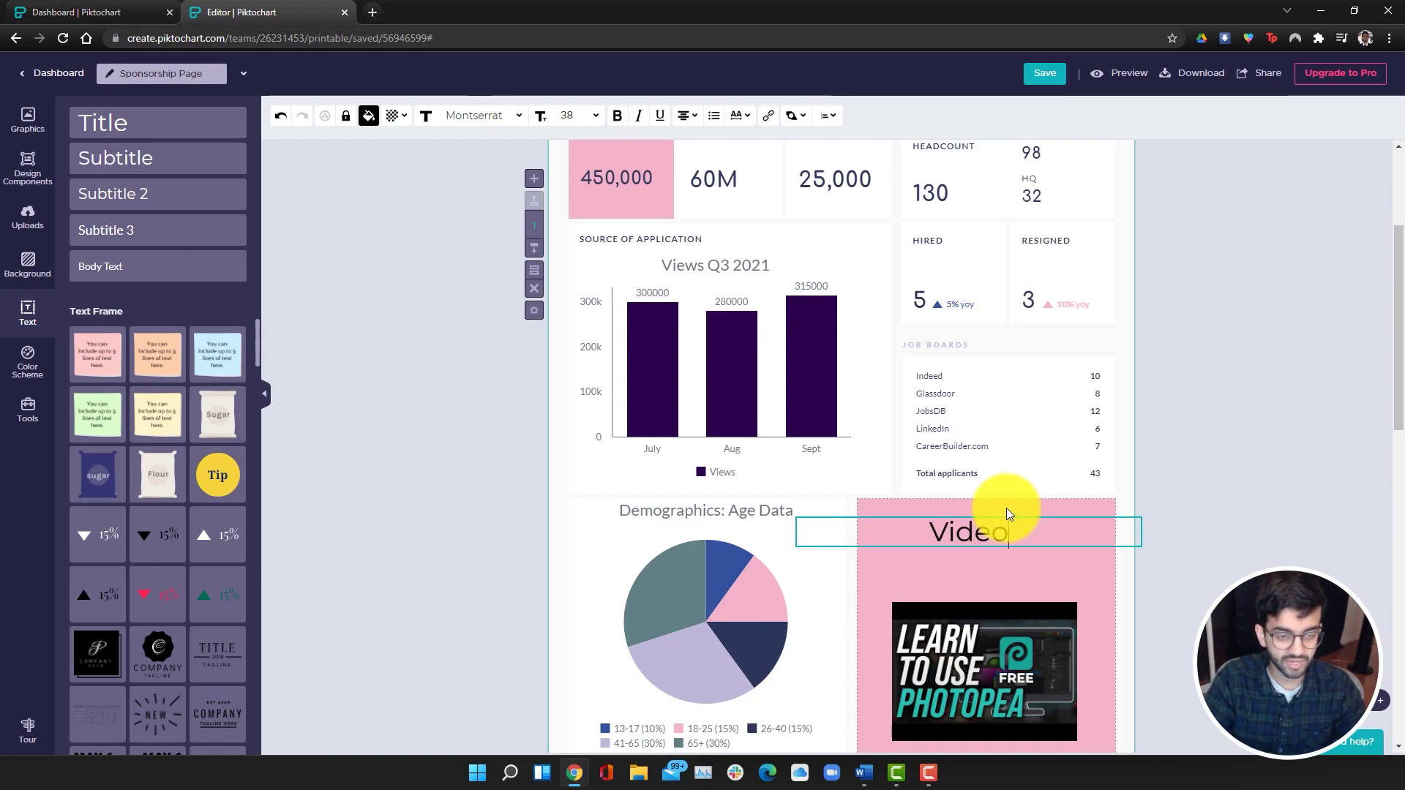
pyautogui.press('BackSpace')
pyautogui.press('BackSpace')
pyautogui.press('BackSpace')
pyautogui.press('BackSpace')
pyautogui.press('BackSpace')
pyautogui.write('Sponsor')
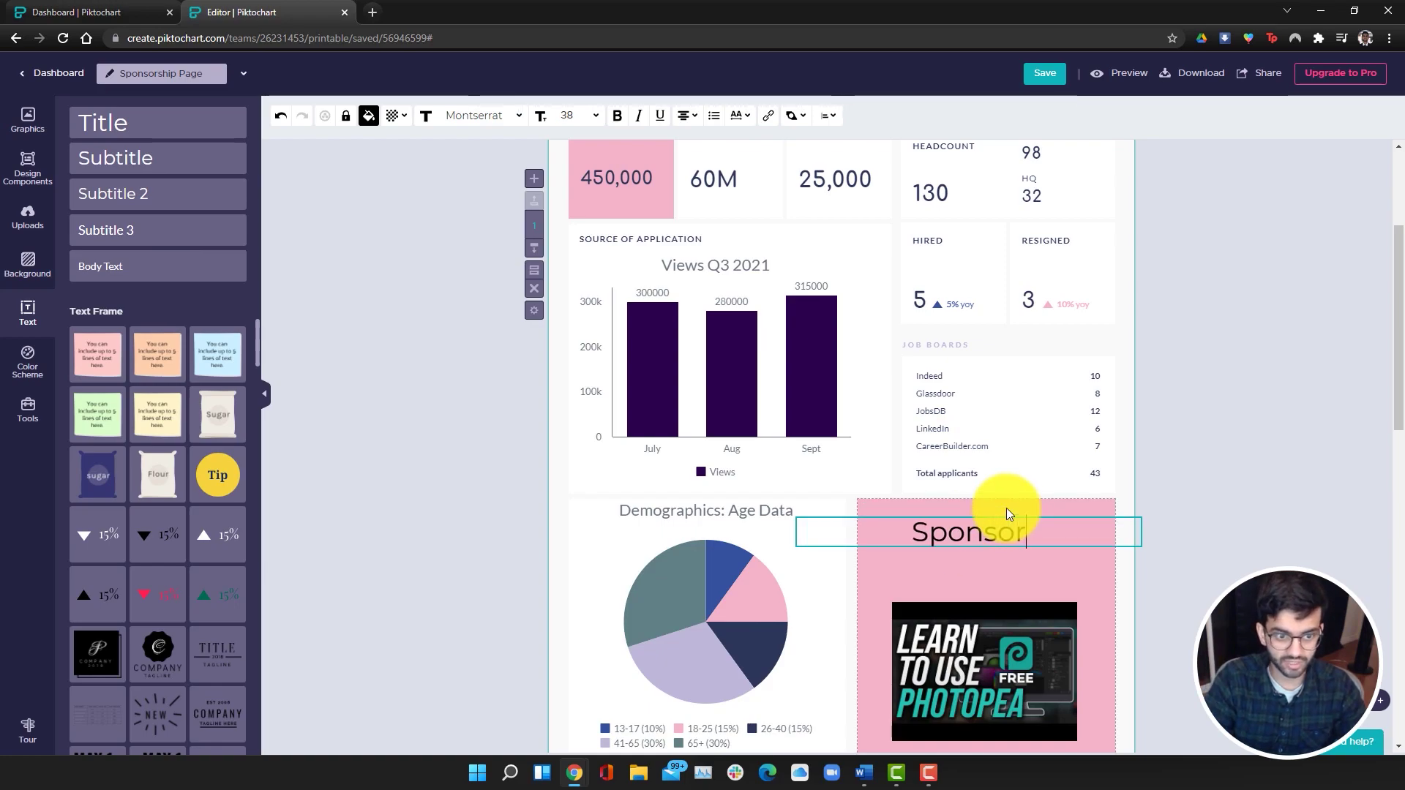
pyautogui.write(' Sample')
pyautogui.click(1095, 581)
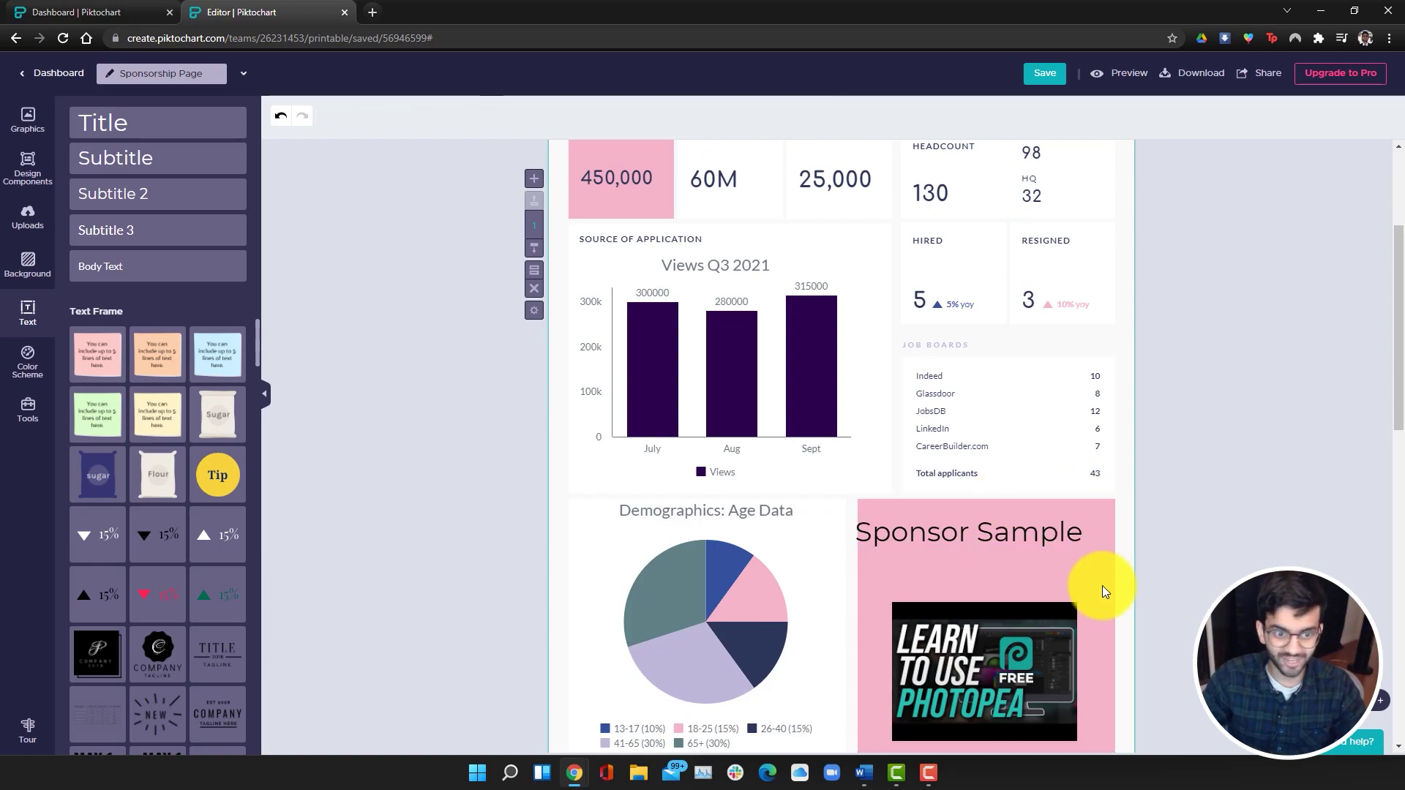
# Step: Set the 'Sponsor Sample' heading's font size to 22
pyautogui.click(969, 534)
pyautogui.click(774, 513)
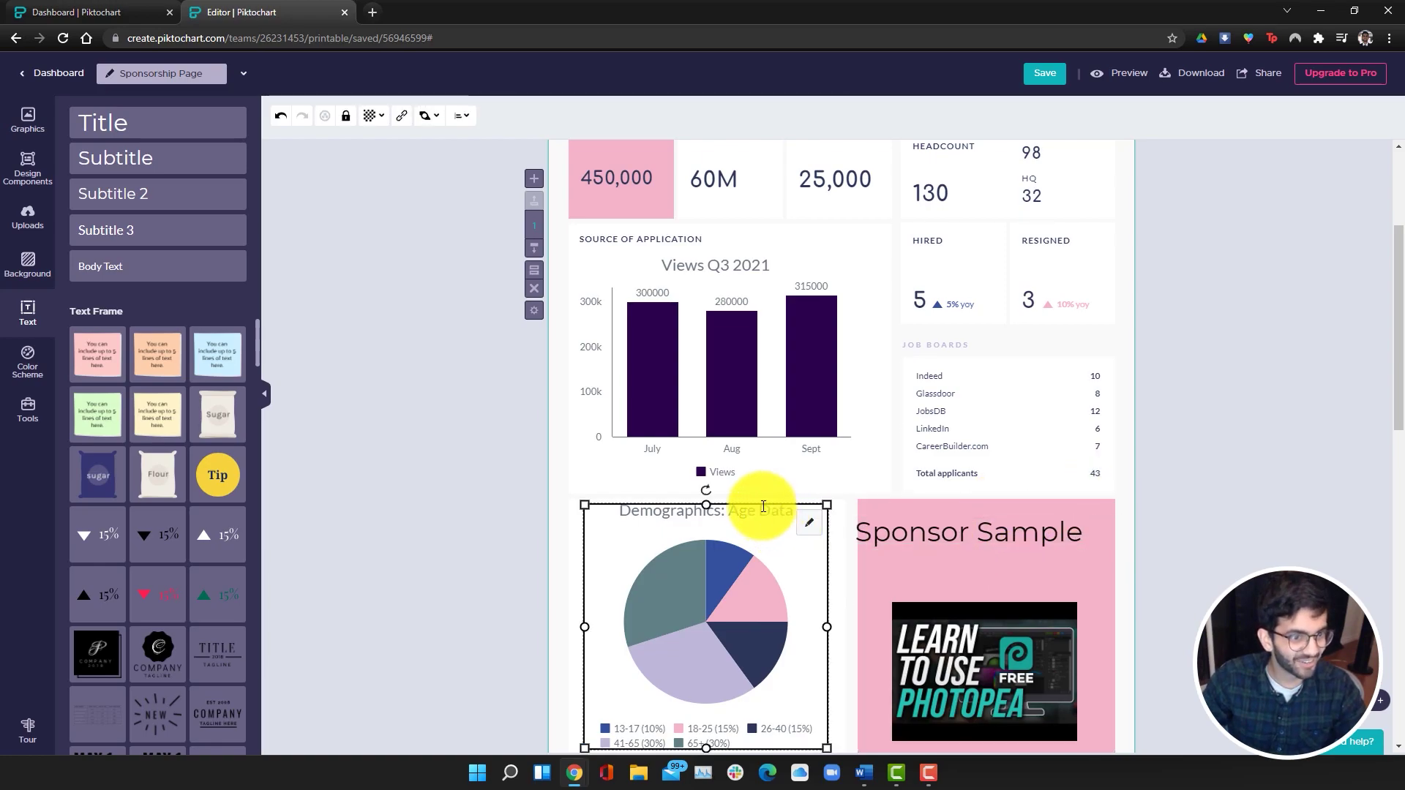
pyautogui.click(974, 530)
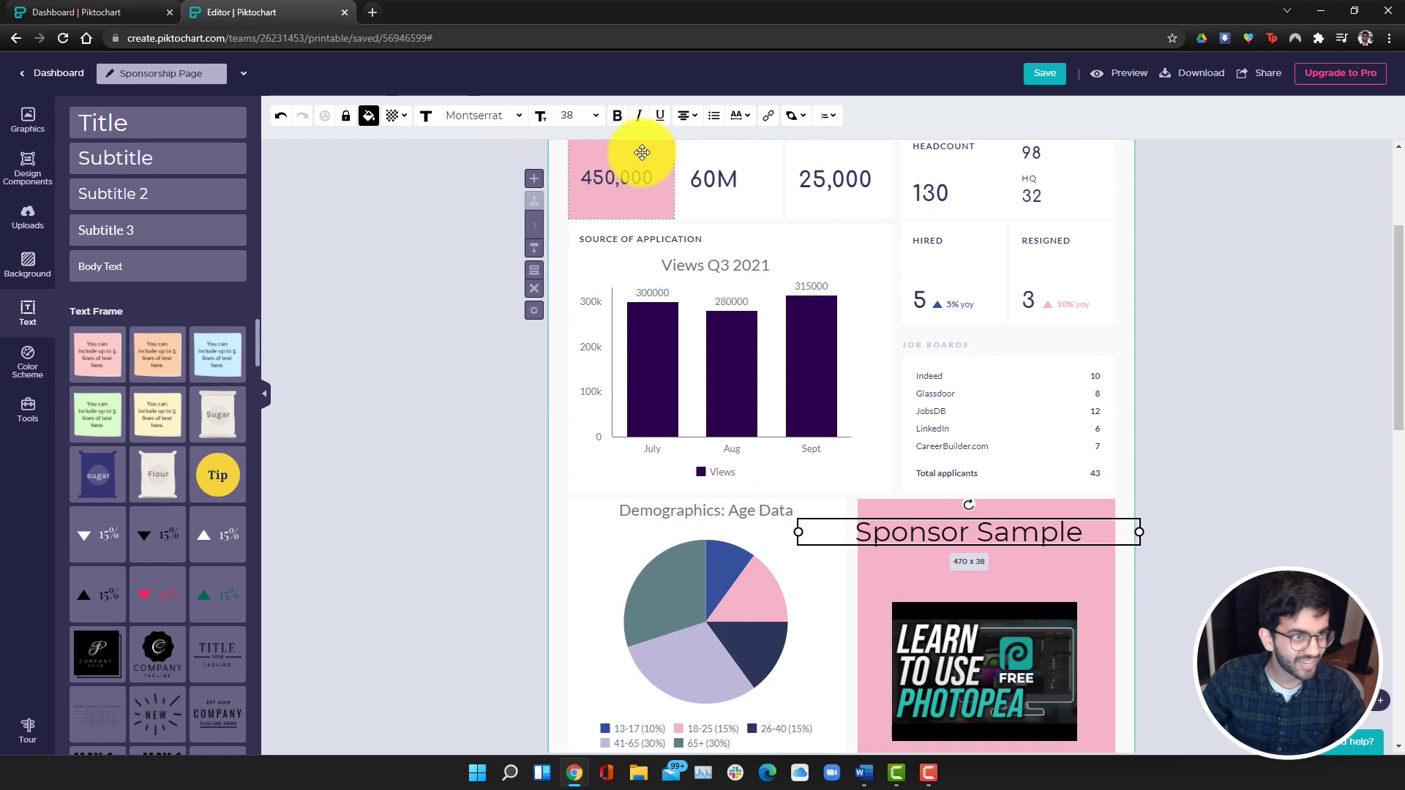
pyautogui.click(574, 116)
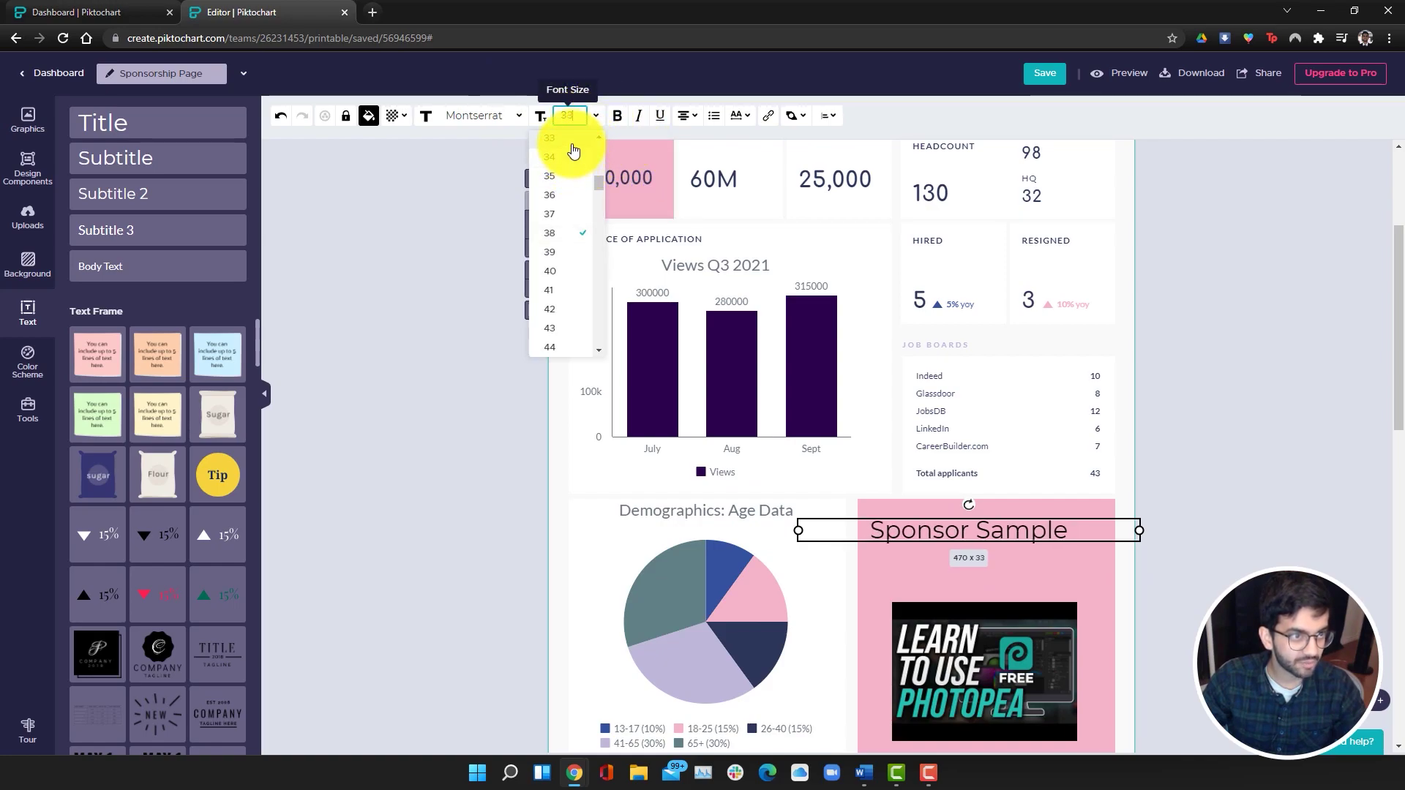
pyautogui.scroll(3, 574, 158)
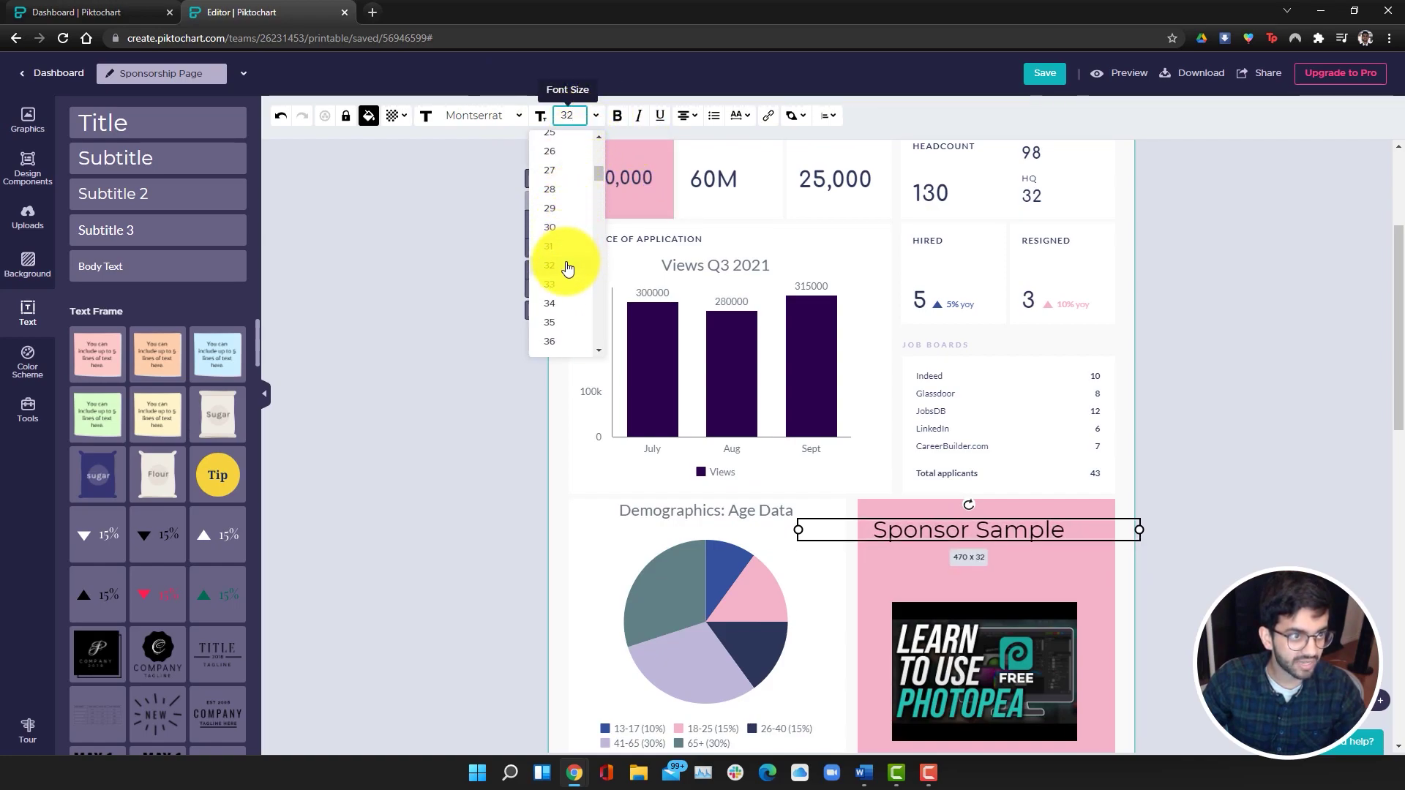
pyautogui.scroll(2, 562, 142)
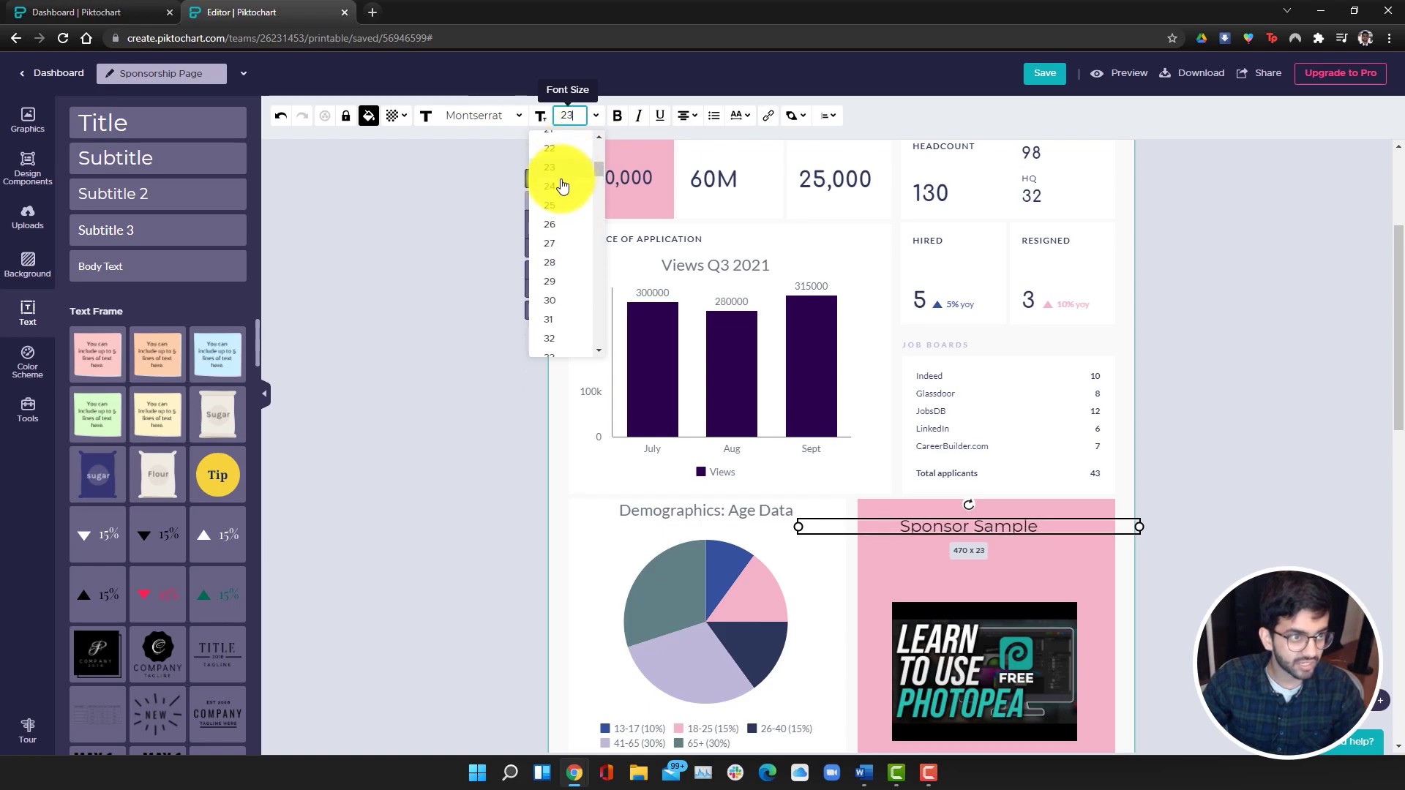
pyautogui.click(561, 154)
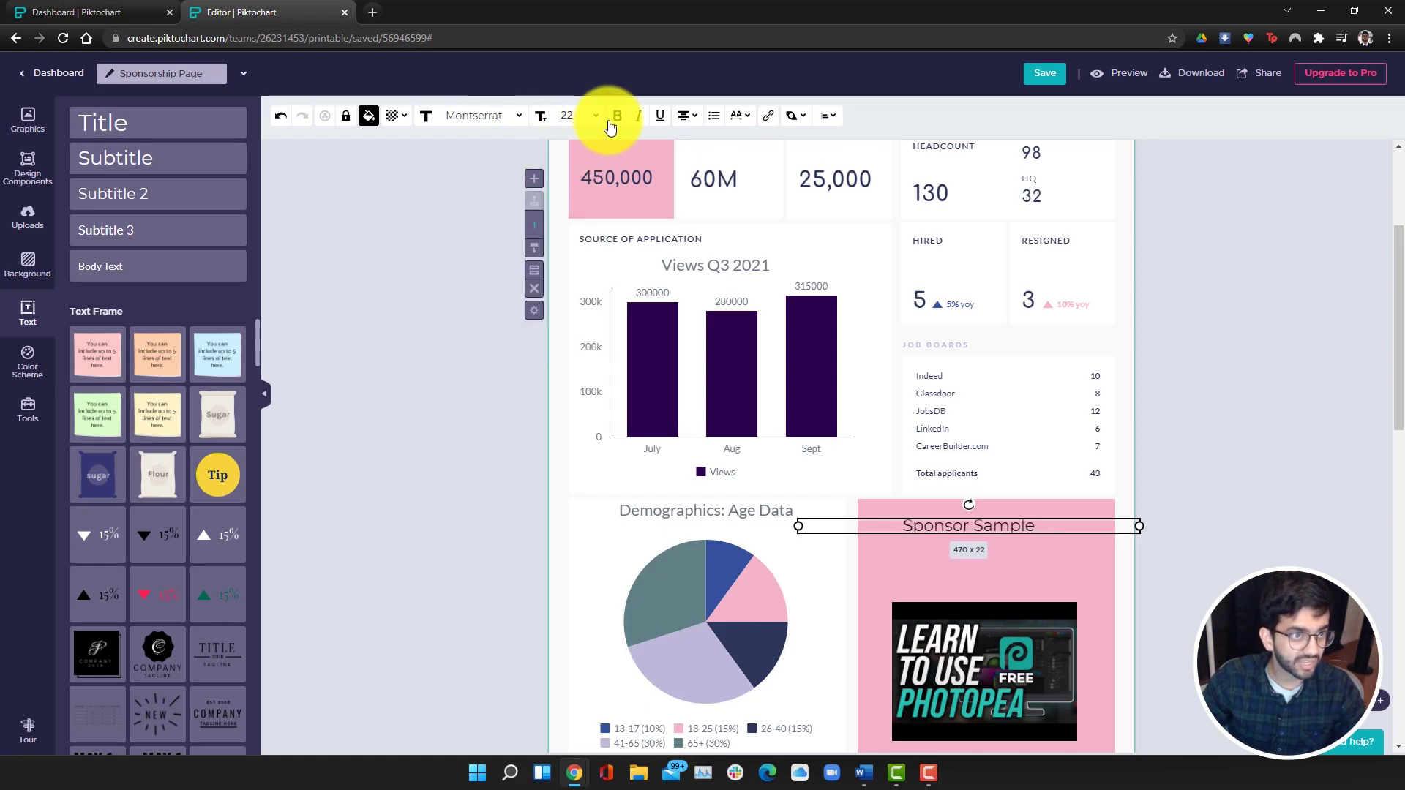
pyautogui.click(370, 118)
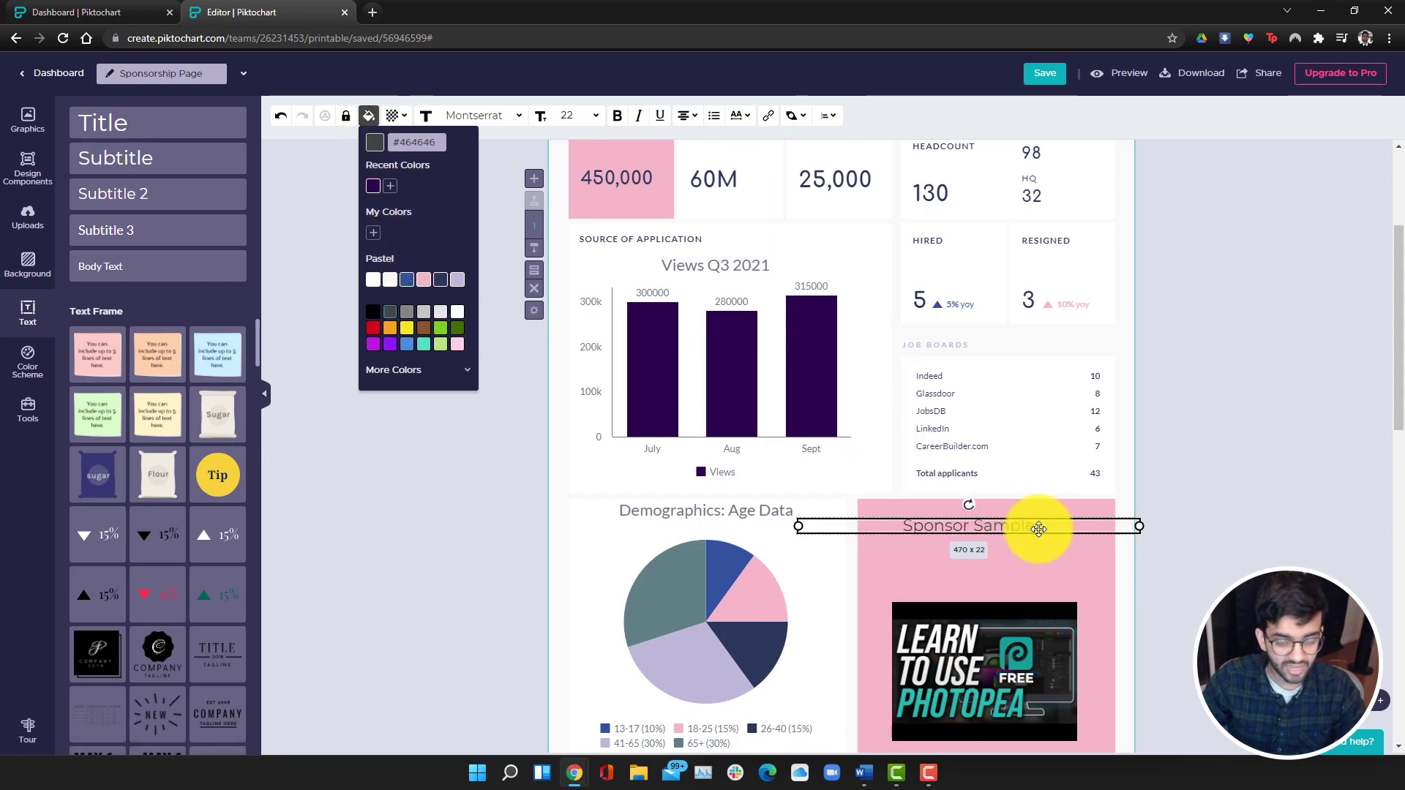
pyautogui.click(1068, 538)
# Step: Move the heading to the top of the pink box with the video just beneath it
pyautogui.click(1006, 526)
pyautogui.moveTo(1002, 519); pyautogui.dragTo(994, 484)
pyautogui.click(1129, 586)
pyautogui.scroll(-2, 1130, 587)
pyautogui.click(1212, 464)
pyautogui.scroll(4, 1212, 483)
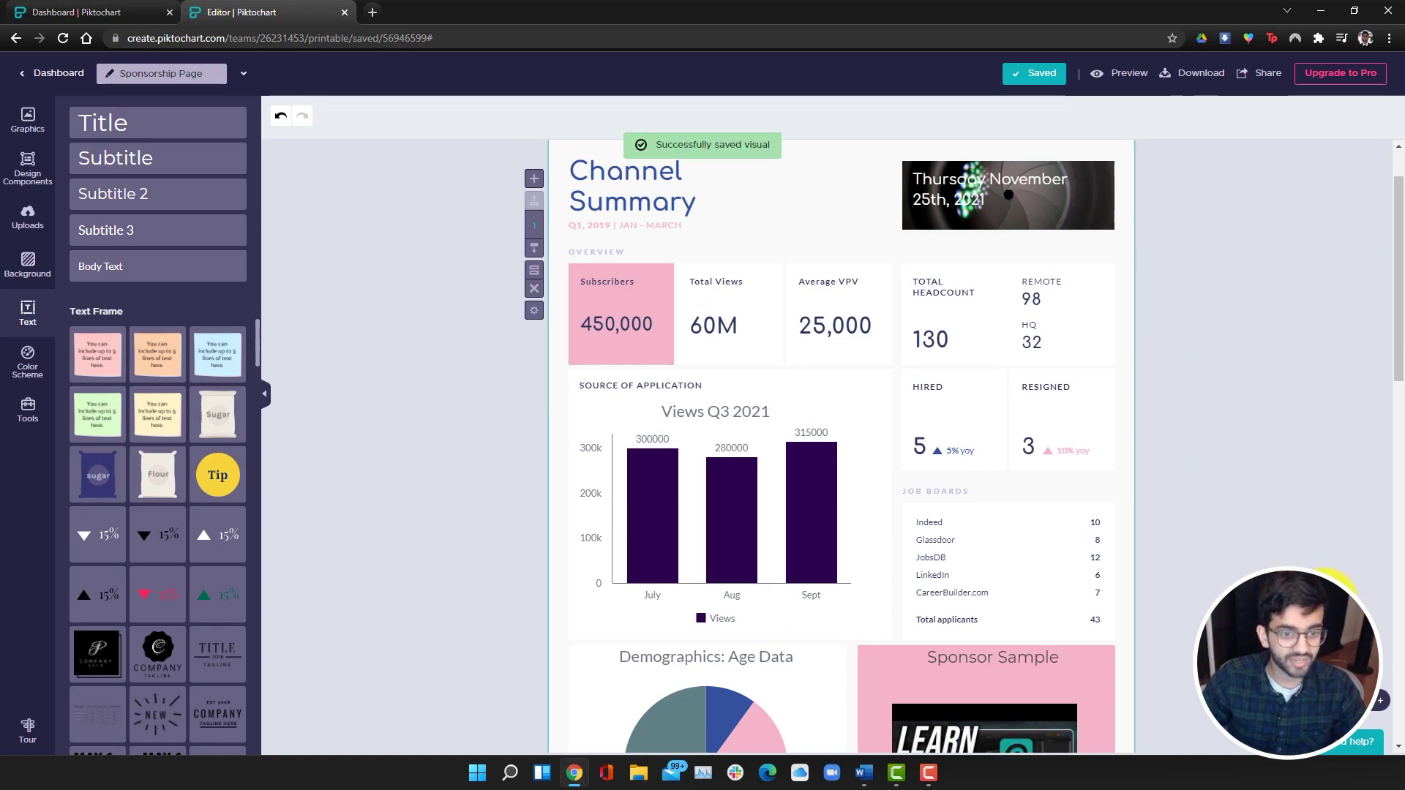
# Step: Change the JOB BOARDS heading to 'VIDEO TYPE'
pyautogui.scroll(-2, 1026, 358)
pyautogui.click(939, 343)
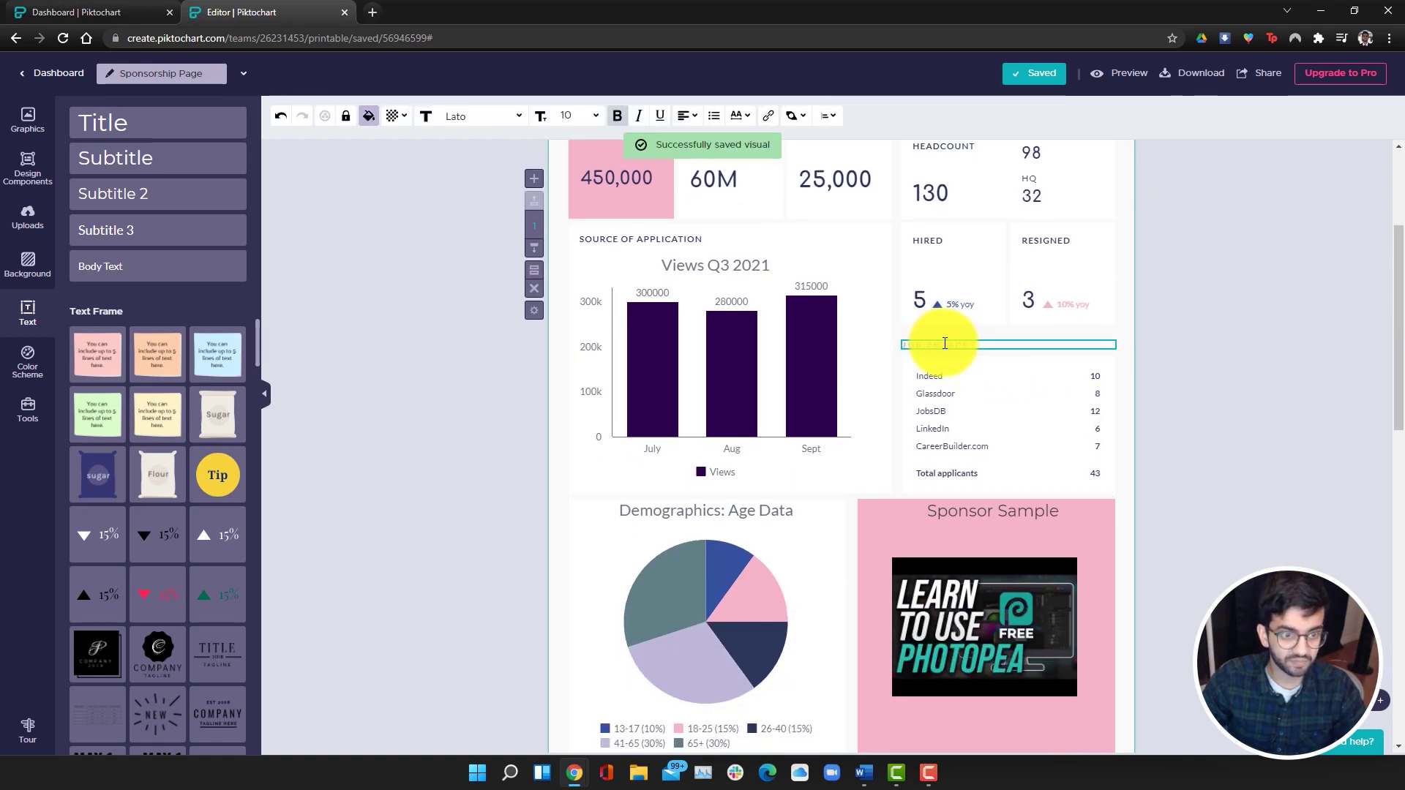
pyautogui.click(1059, 355)
pyautogui.click(1015, 341)
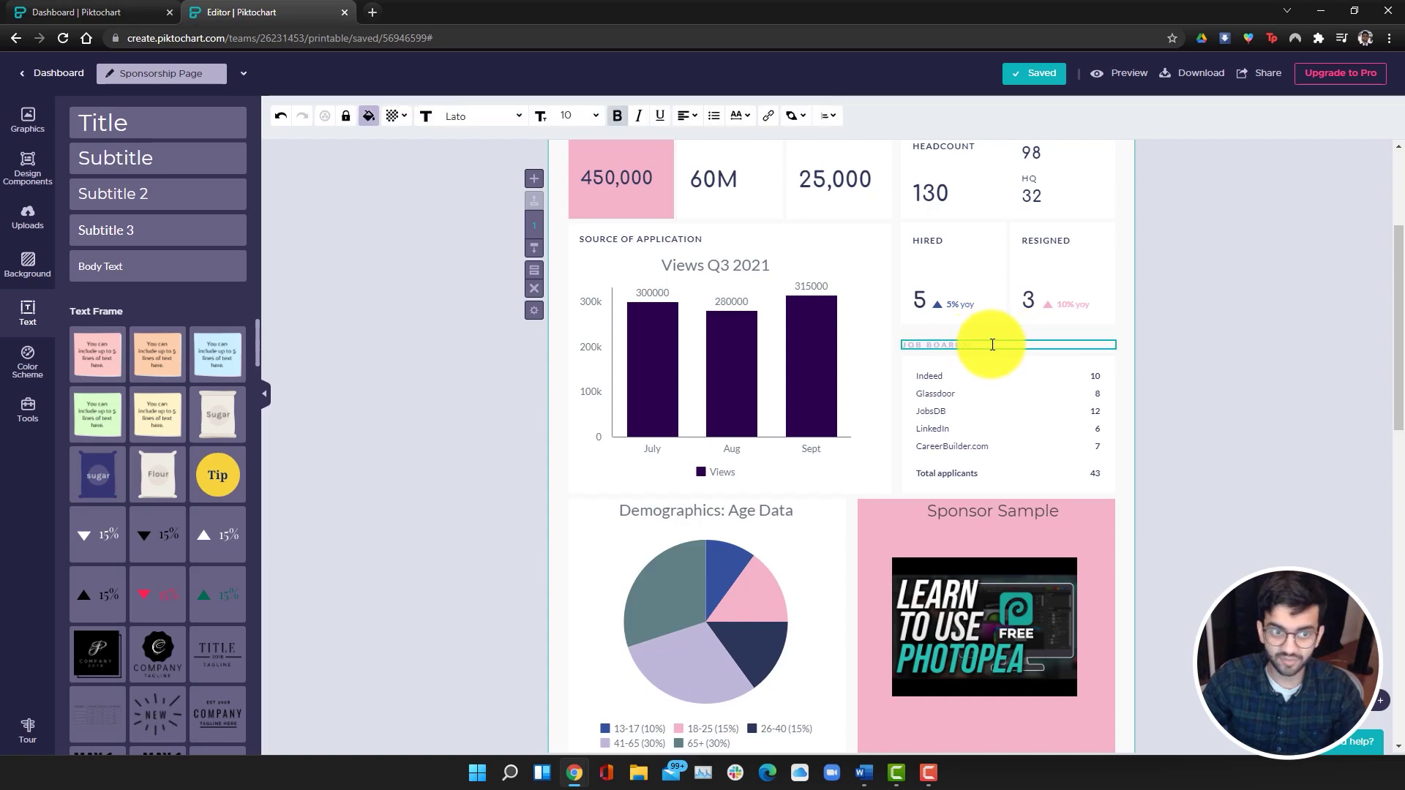
pyautogui.moveTo(1002, 343); pyautogui.dragTo(899, 340)
pyautogui.press('BackSpace')
pyautogui.write('VIDEO TYPE')
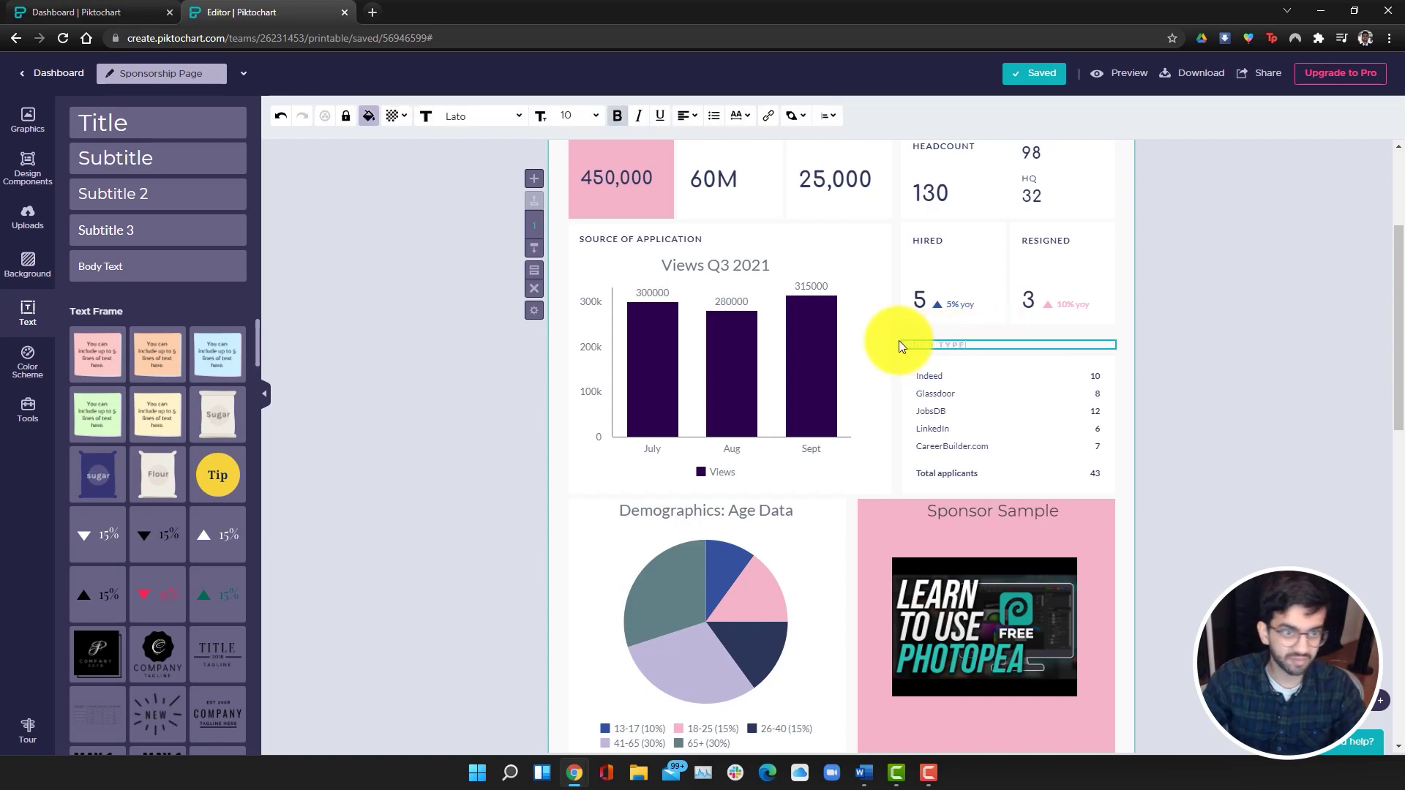
# Step: Rewrite the list as Software tutorials, Marketing tips, YouTube tips and Top 5 software videos, without counts
pyautogui.click(933, 377)
pyautogui.click(935, 376)
pyautogui.doubleClick(937, 377)
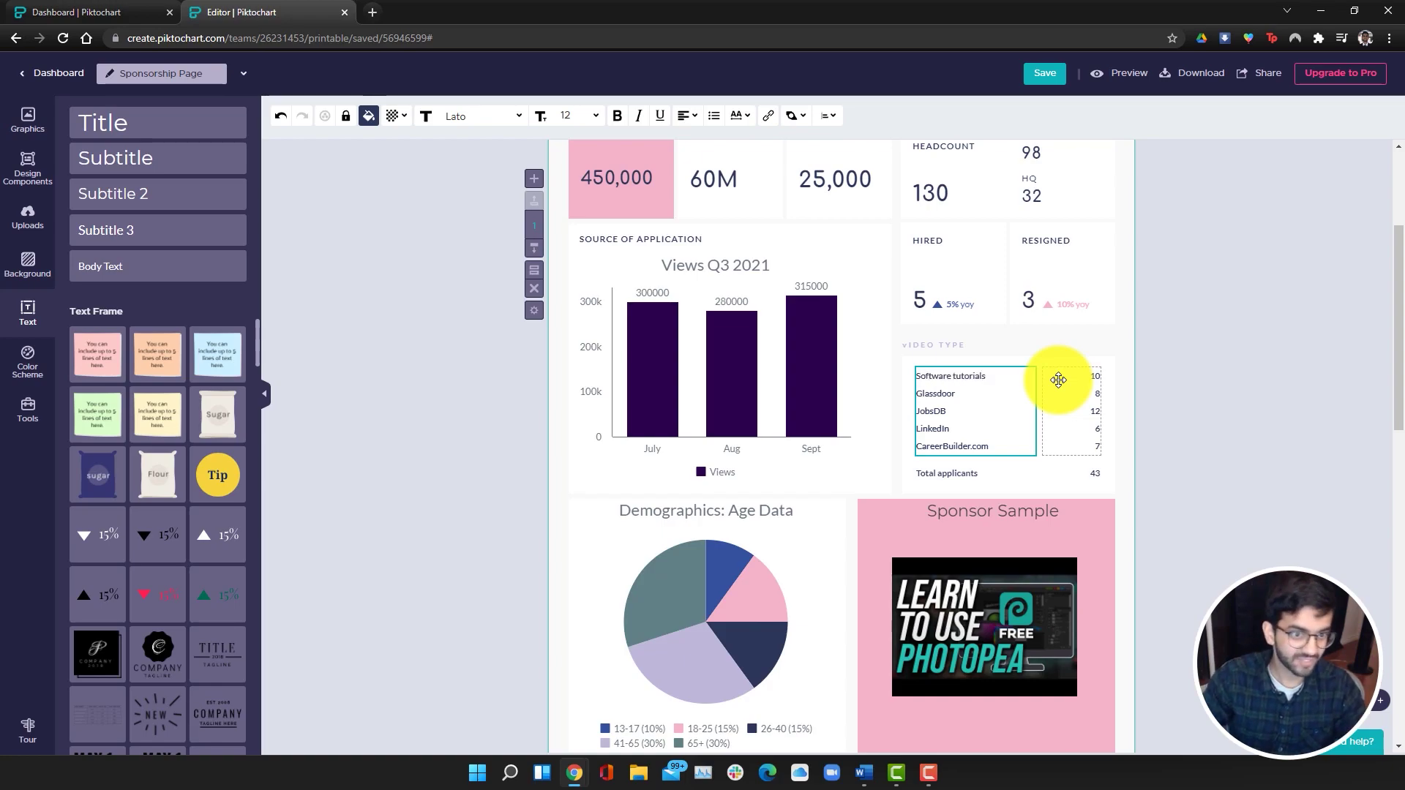
pyautogui.click(1059, 380)
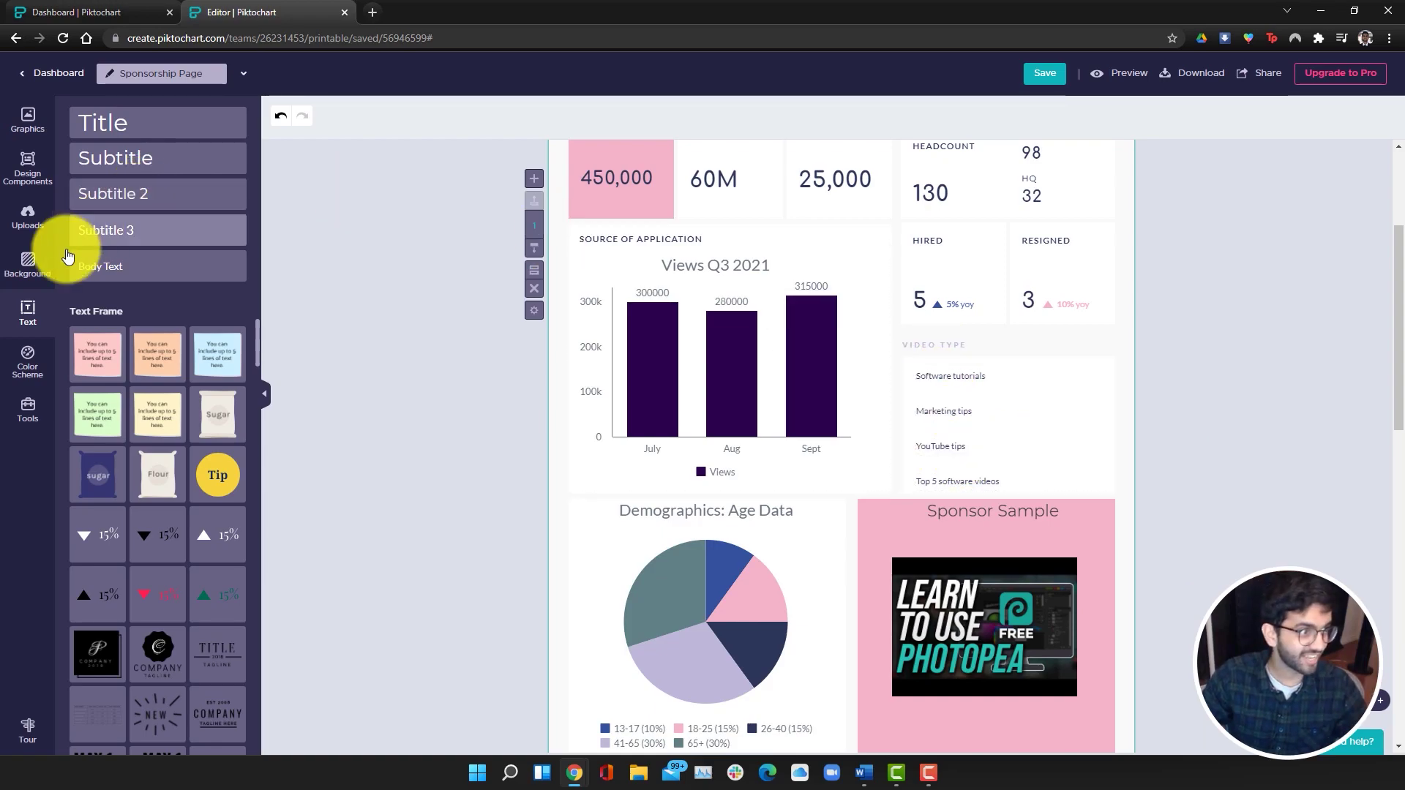
# Step: Search Shapes & Icons for 'camera' and place the camera icon beside the VIDEO TYPE list
pyautogui.click(28, 131)
pyautogui.click(73, 113)
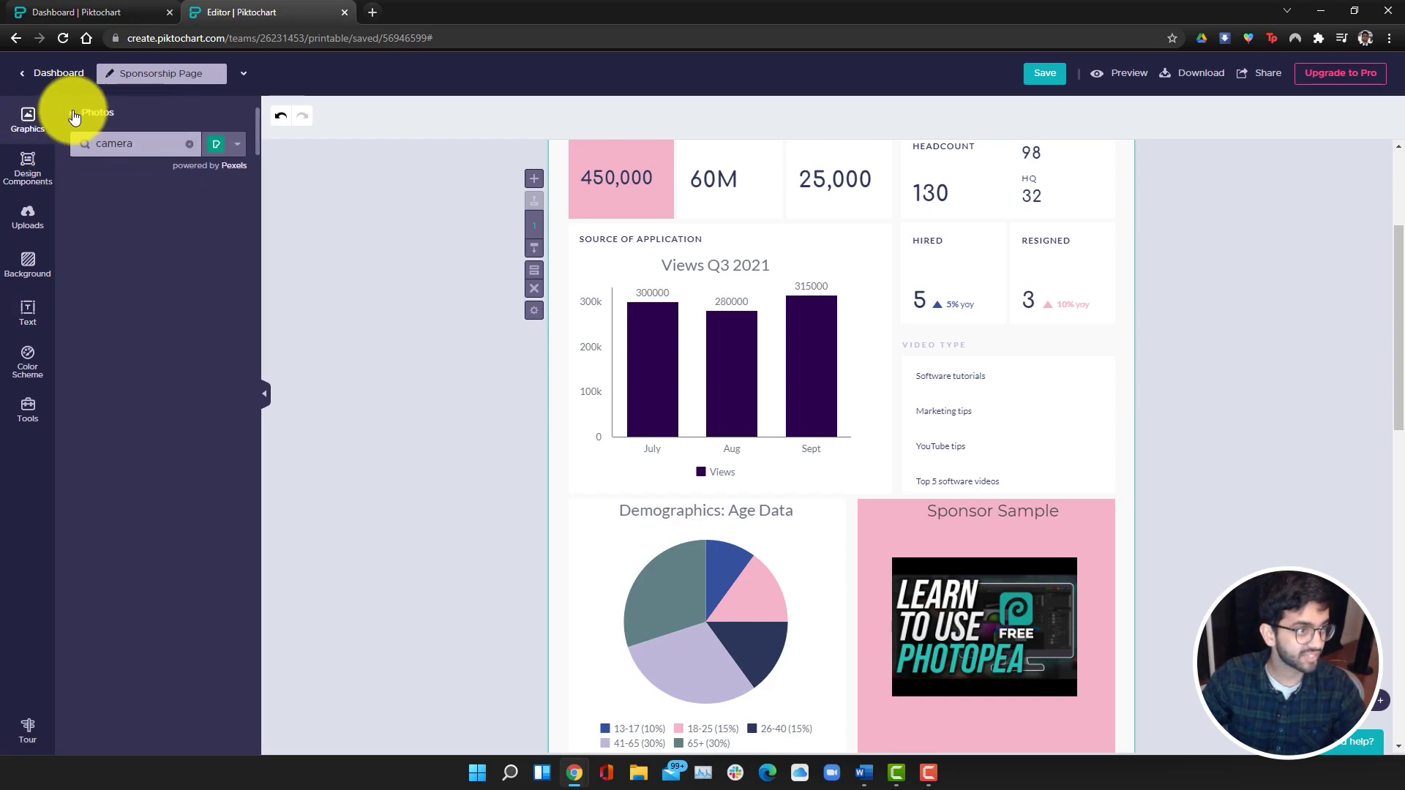
pyautogui.click(73, 161)
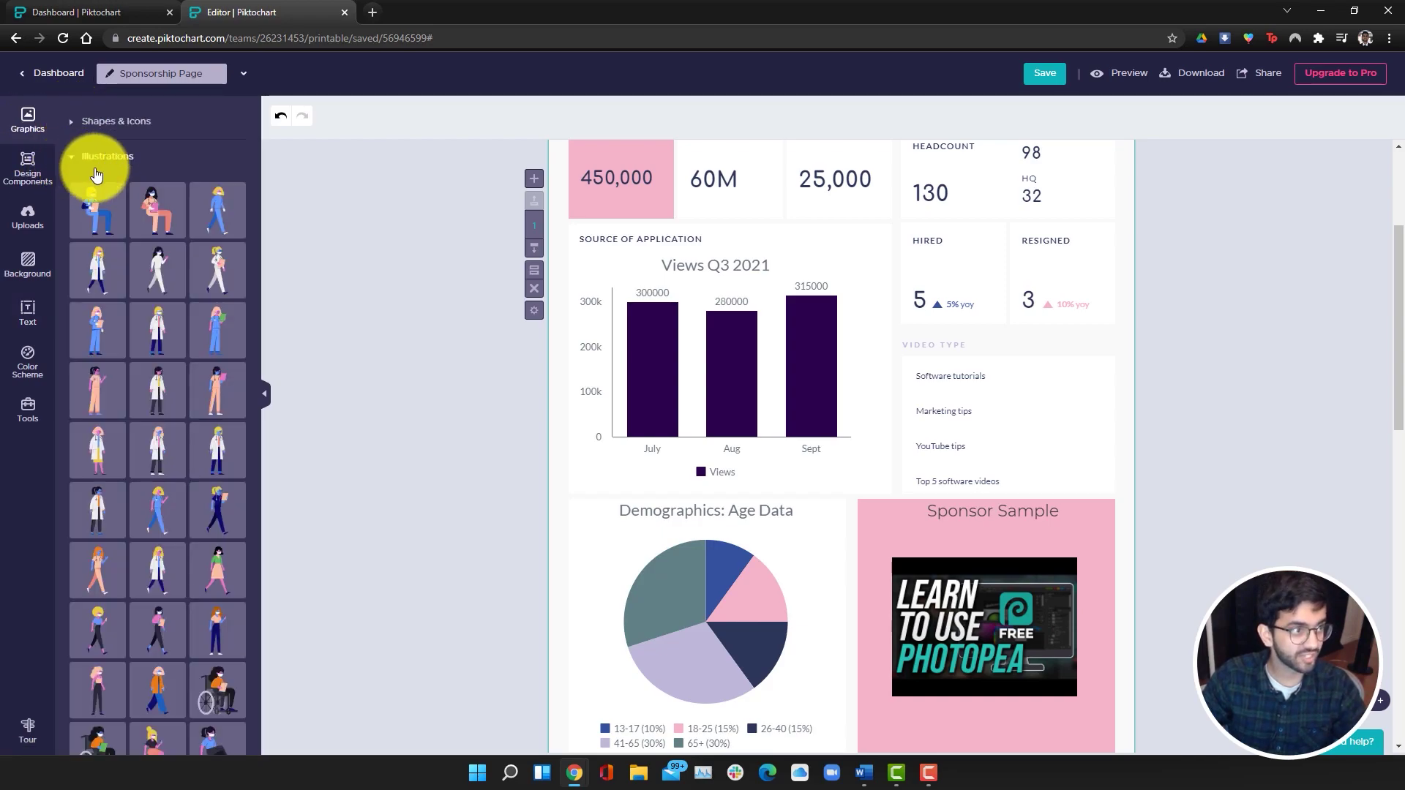
pyautogui.click(123, 122)
pyautogui.click(137, 150)
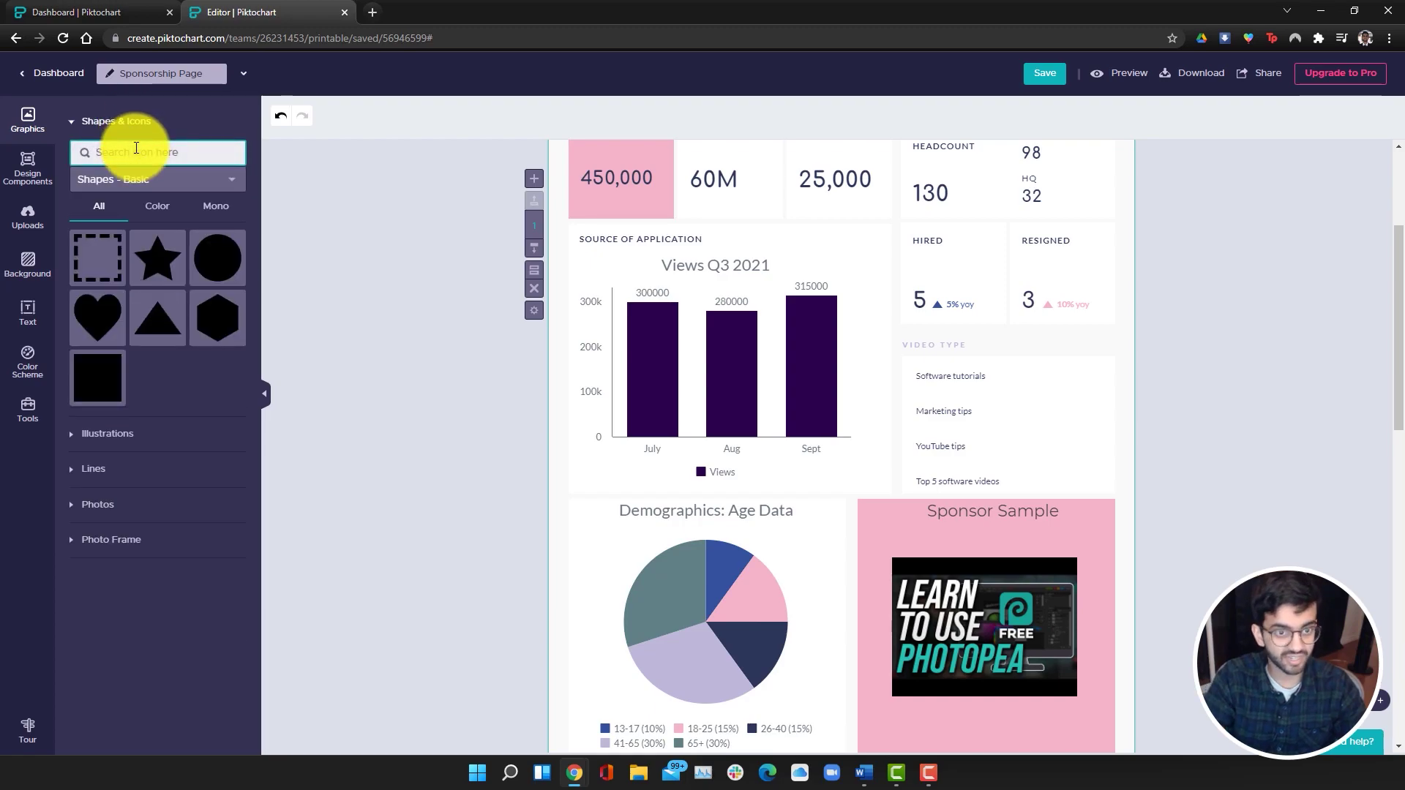
pyautogui.write('camera')
pyautogui.press('Return')
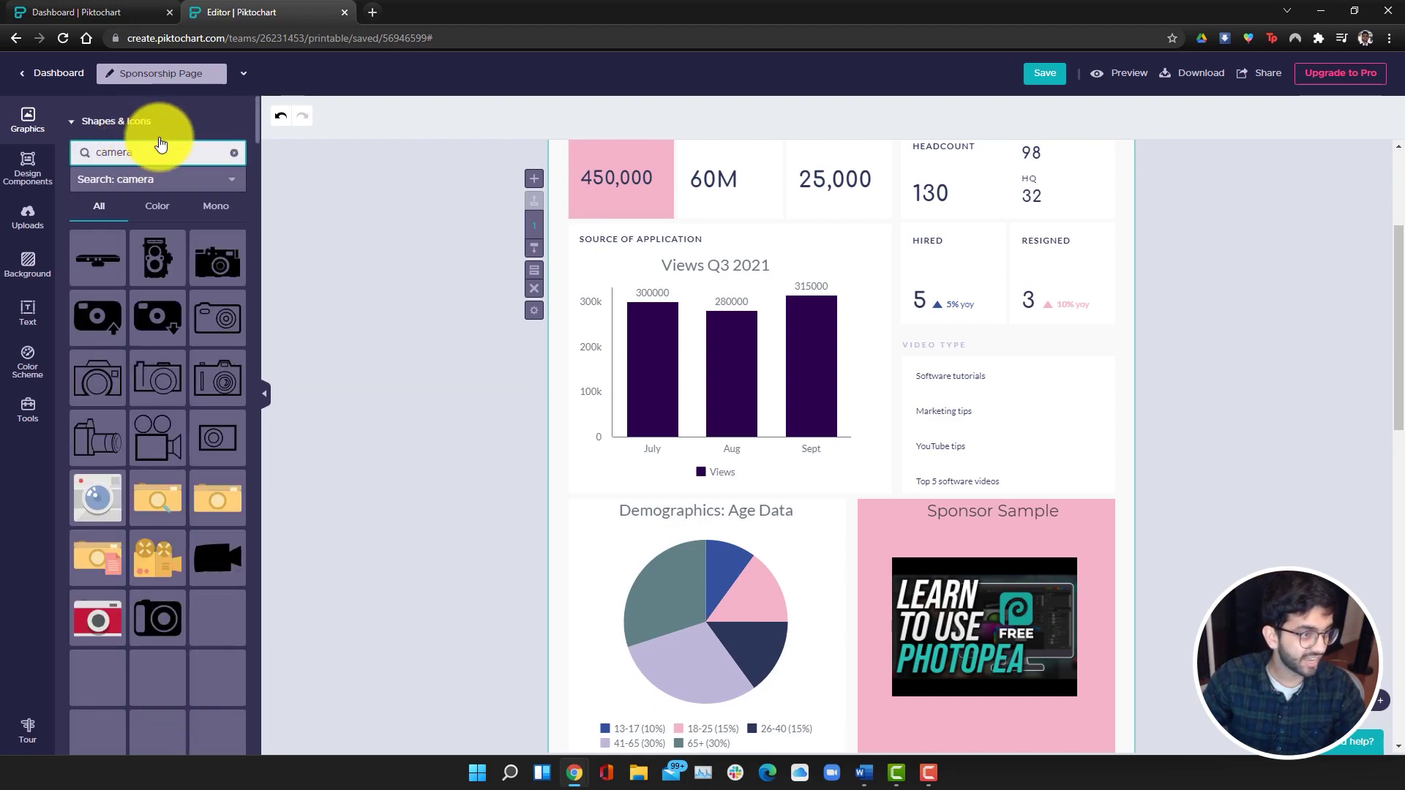
pyautogui.scroll(-2, 206, 556)
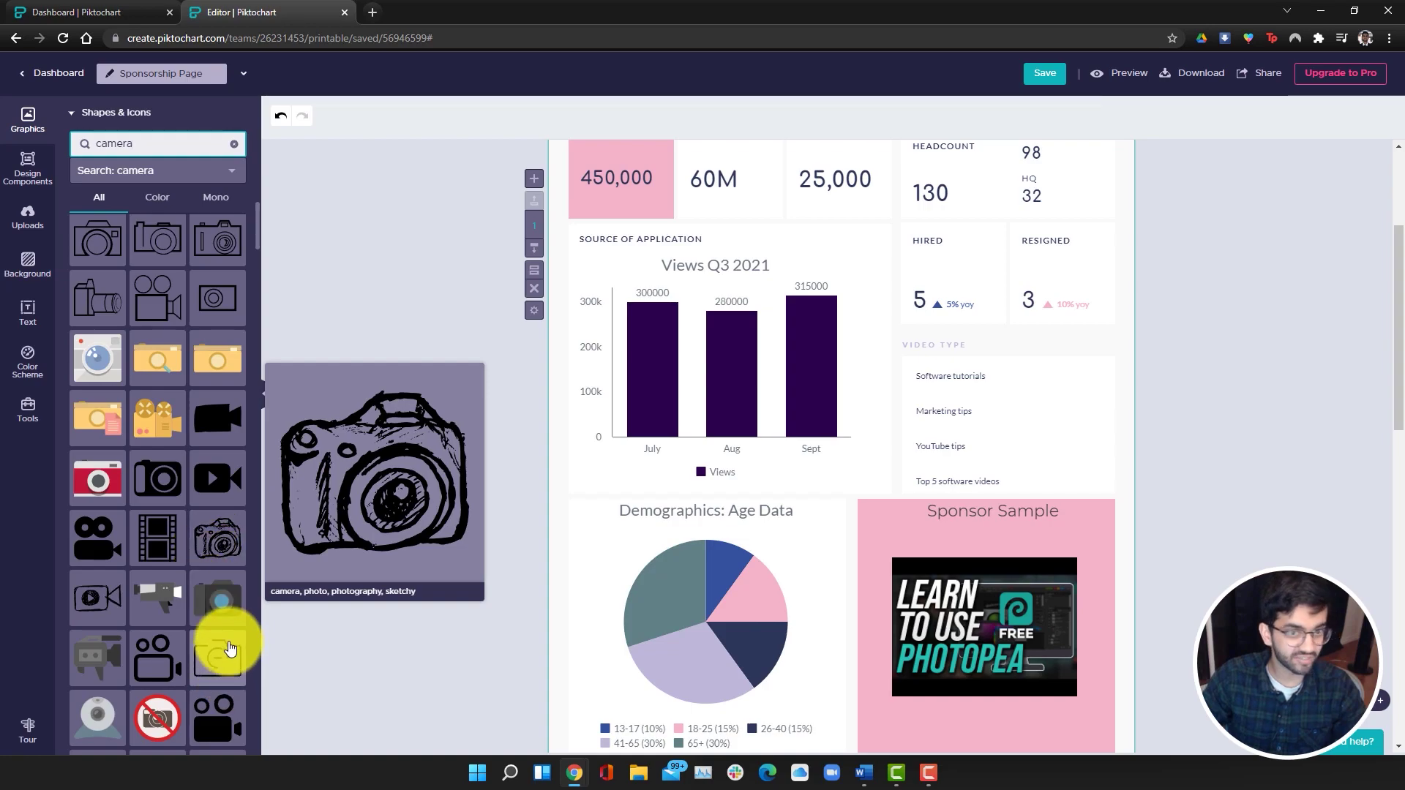
pyautogui.moveTo(219, 602); pyautogui.dragTo(1051, 426)
pyautogui.click(1160, 417)
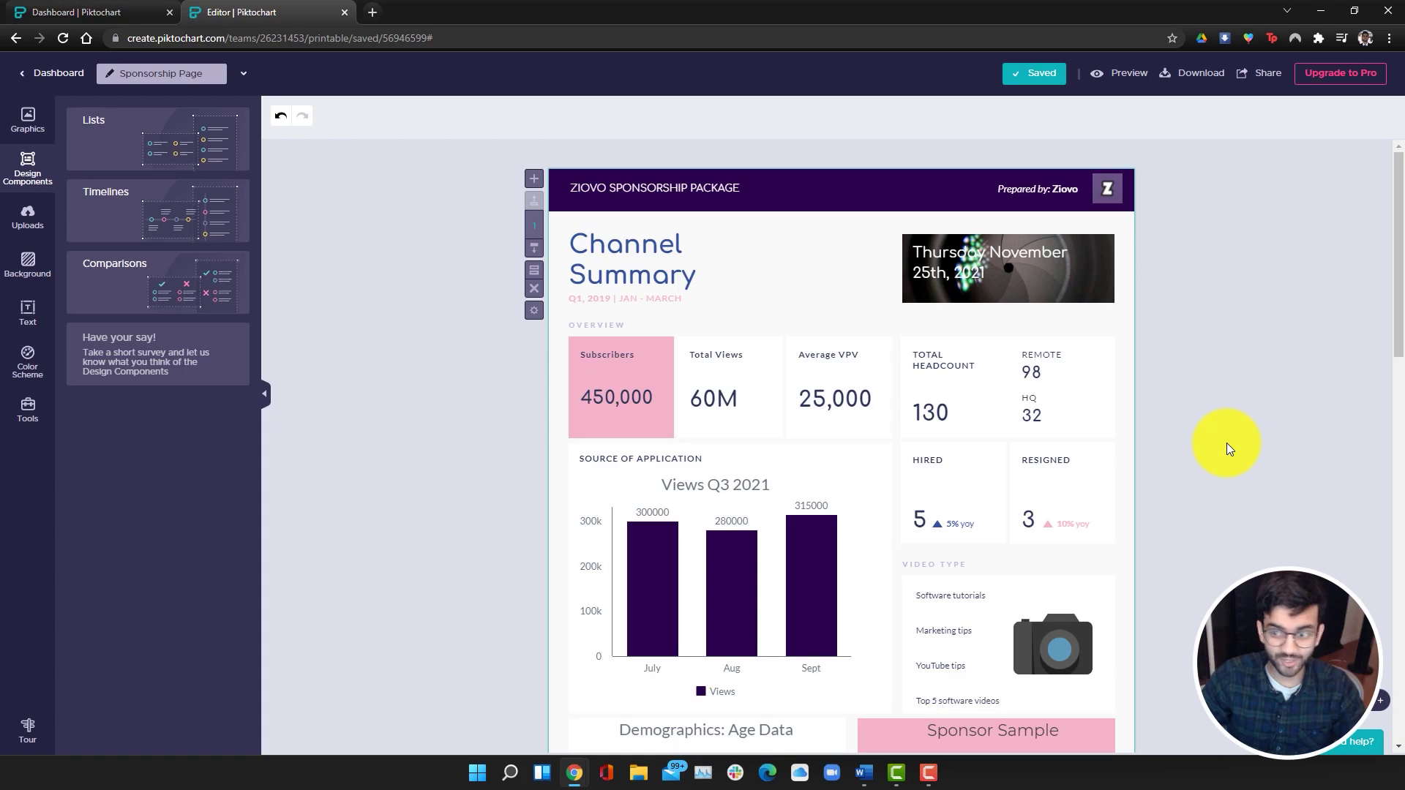
# Step: Delete the RESIGNED card
pyautogui.scroll(-5, 1227, 442)
pyautogui.scroll(4, 1196, 447)
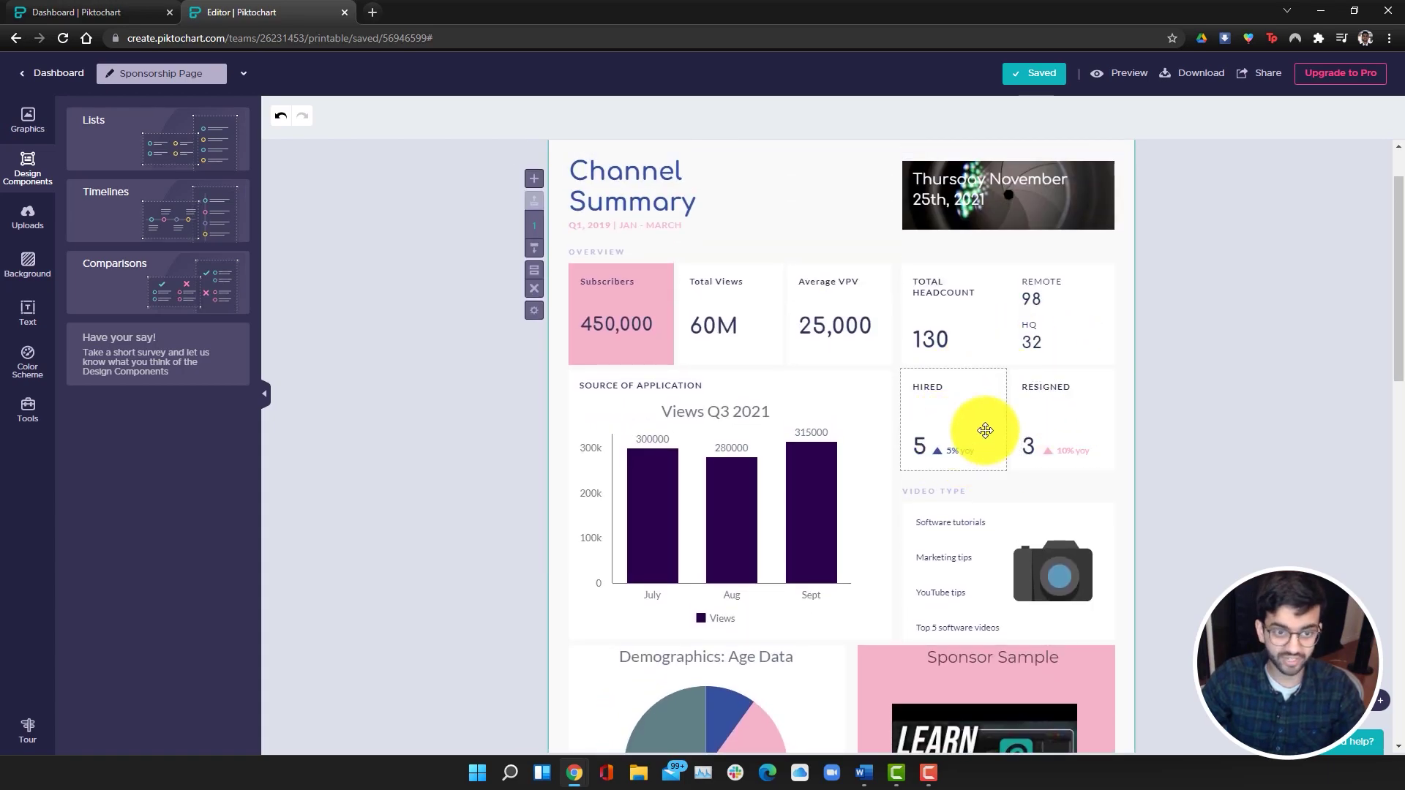
pyautogui.click(1063, 397)
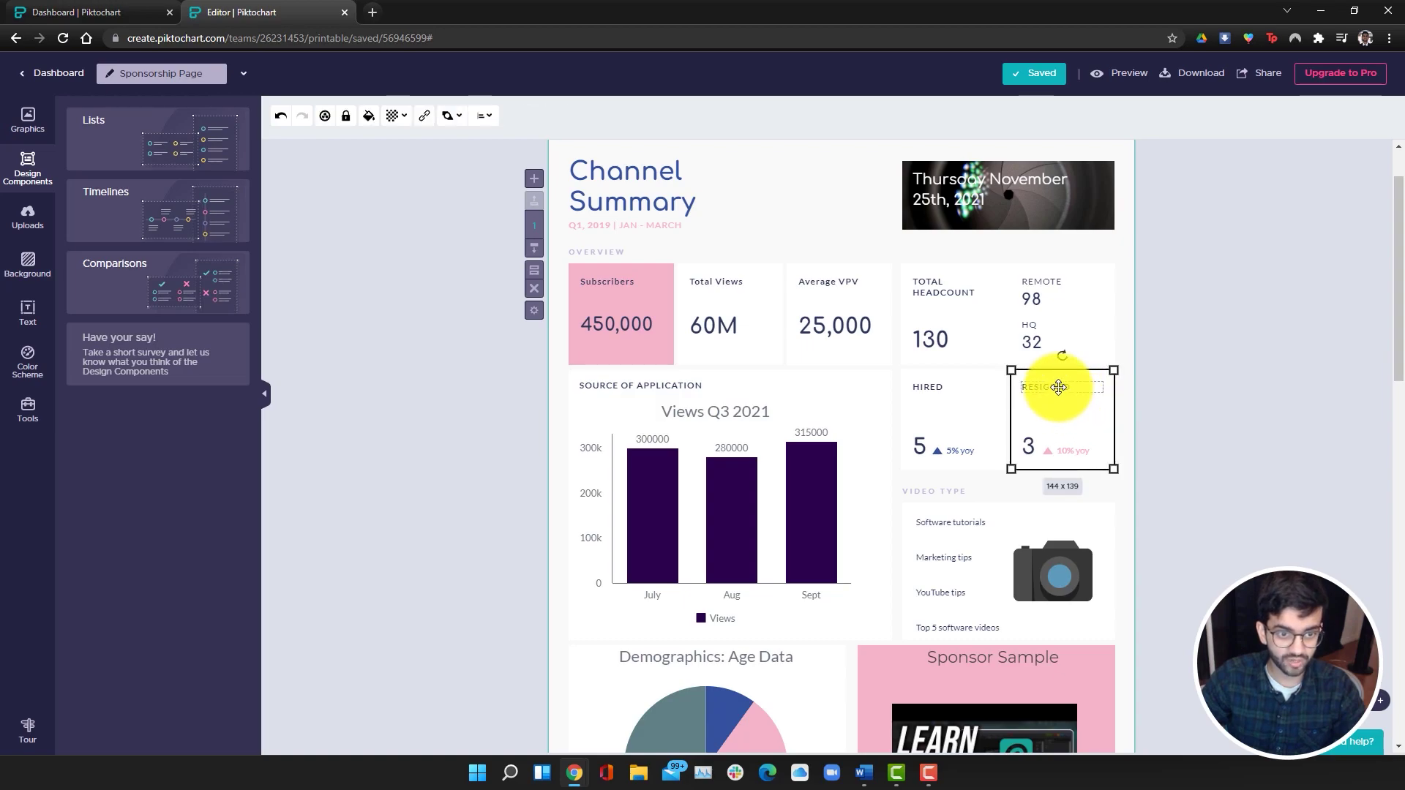
pyautogui.press('Delete')
# Step: Delete the HIRED label, its number and growth figure, and the leftover '3' and '10% yoy' text
pyautogui.click(943, 405)
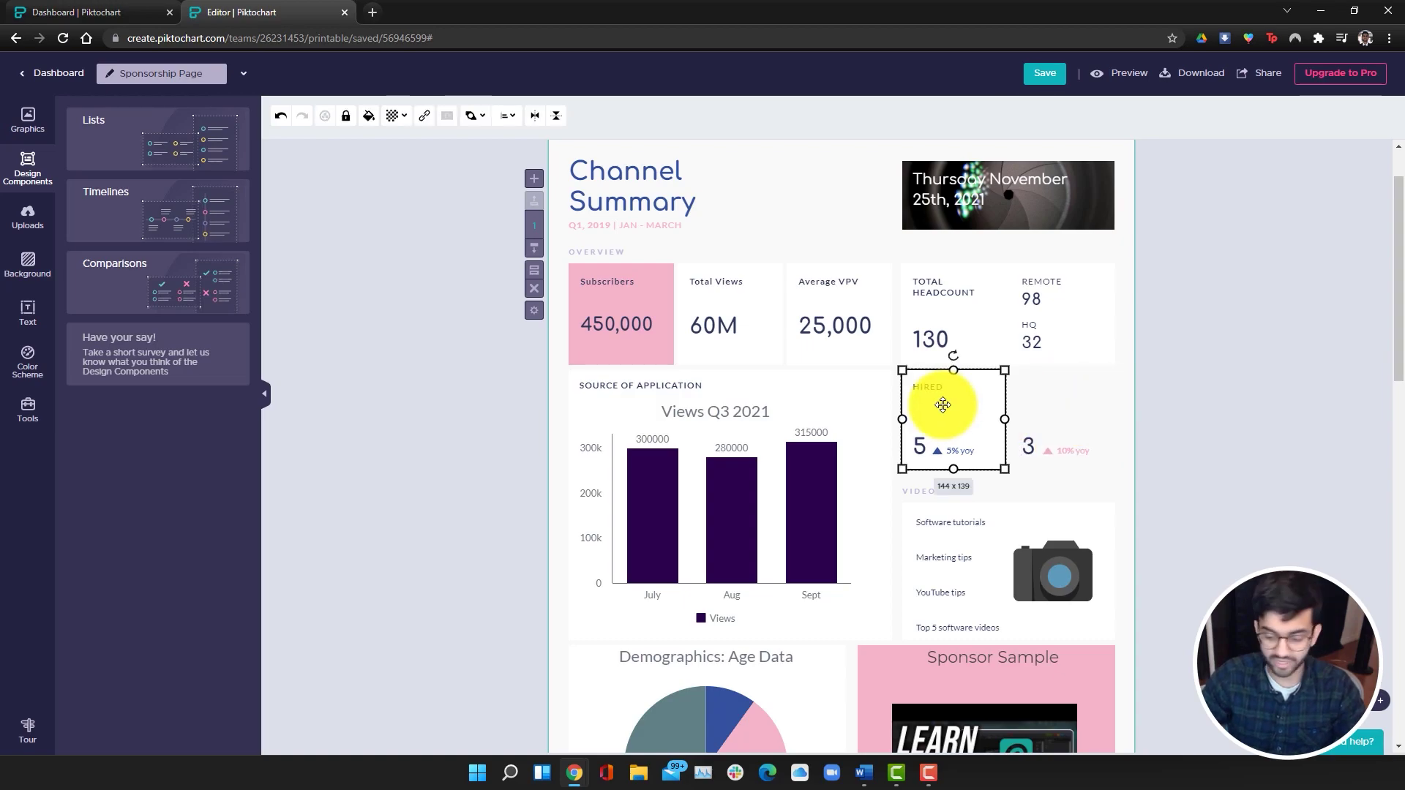
pyautogui.click(924, 446)
pyautogui.press('Delete')
pyautogui.click(934, 399)
pyautogui.press('Delete')
pyautogui.click(1030, 439)
pyautogui.press('Delete')
pyautogui.click(1047, 446)
pyautogui.press('Delete')
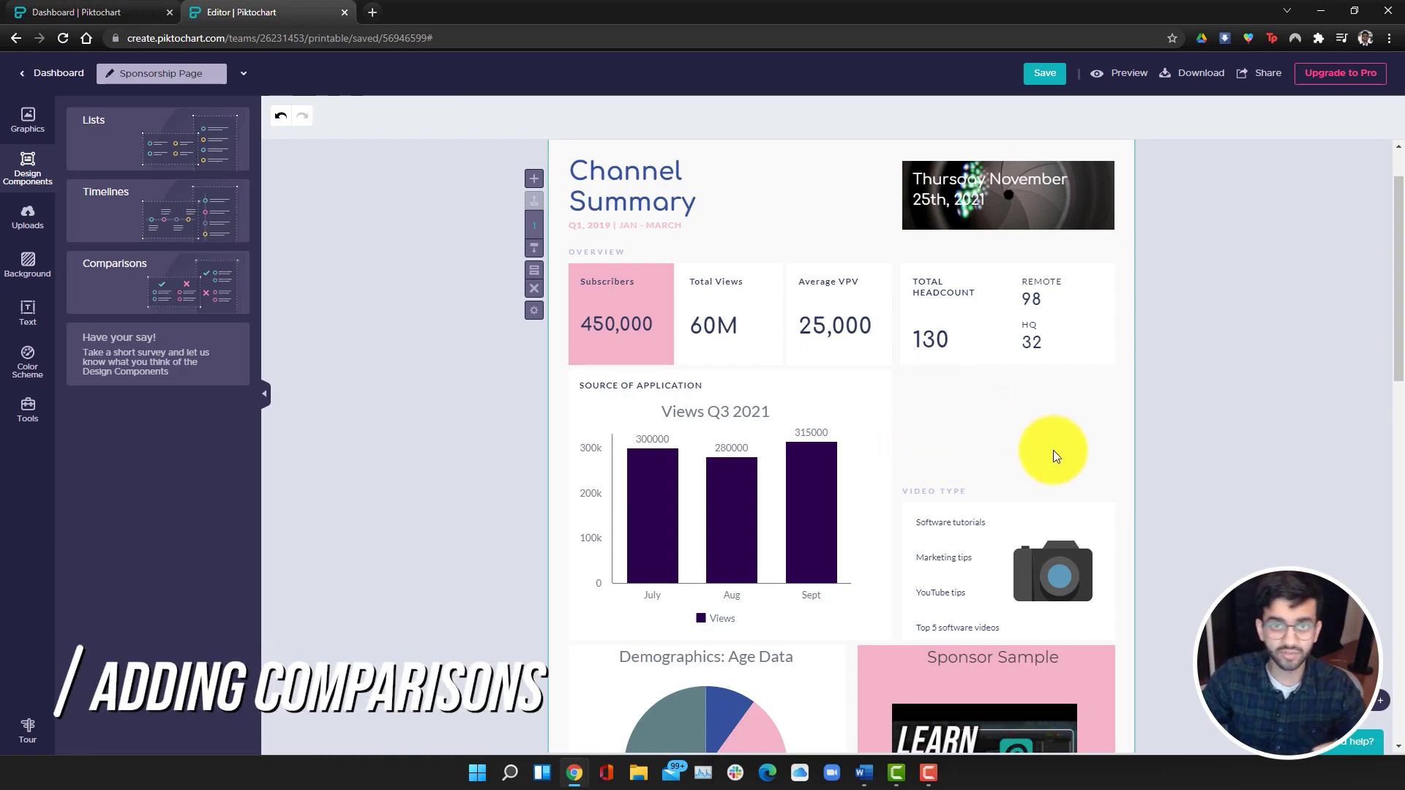
pyautogui.click(27, 119)
pyautogui.click(30, 167)
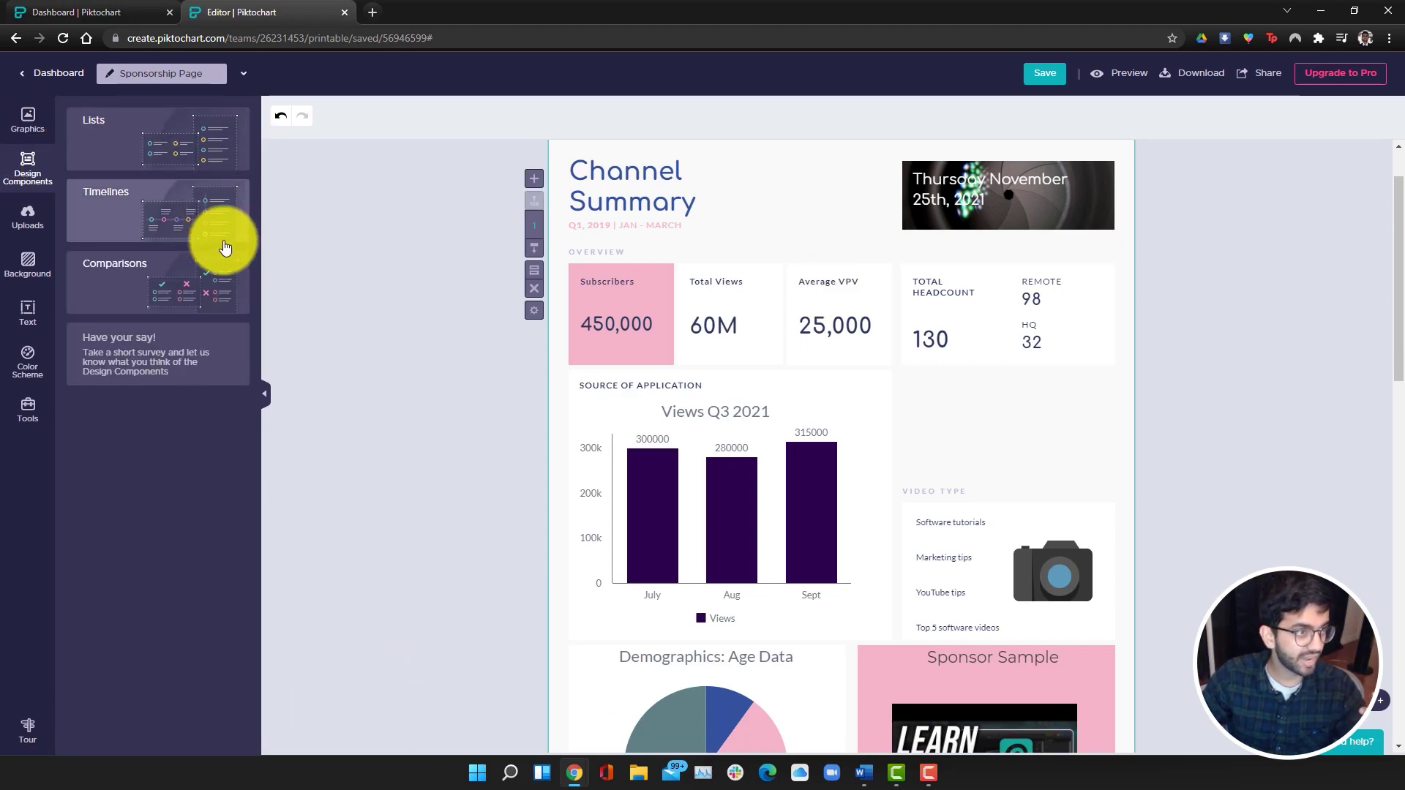
# Step: Insert a stats comparison component from the Comparisons templates
pyautogui.click(208, 289)
pyautogui.scroll(-2, 212, 286)
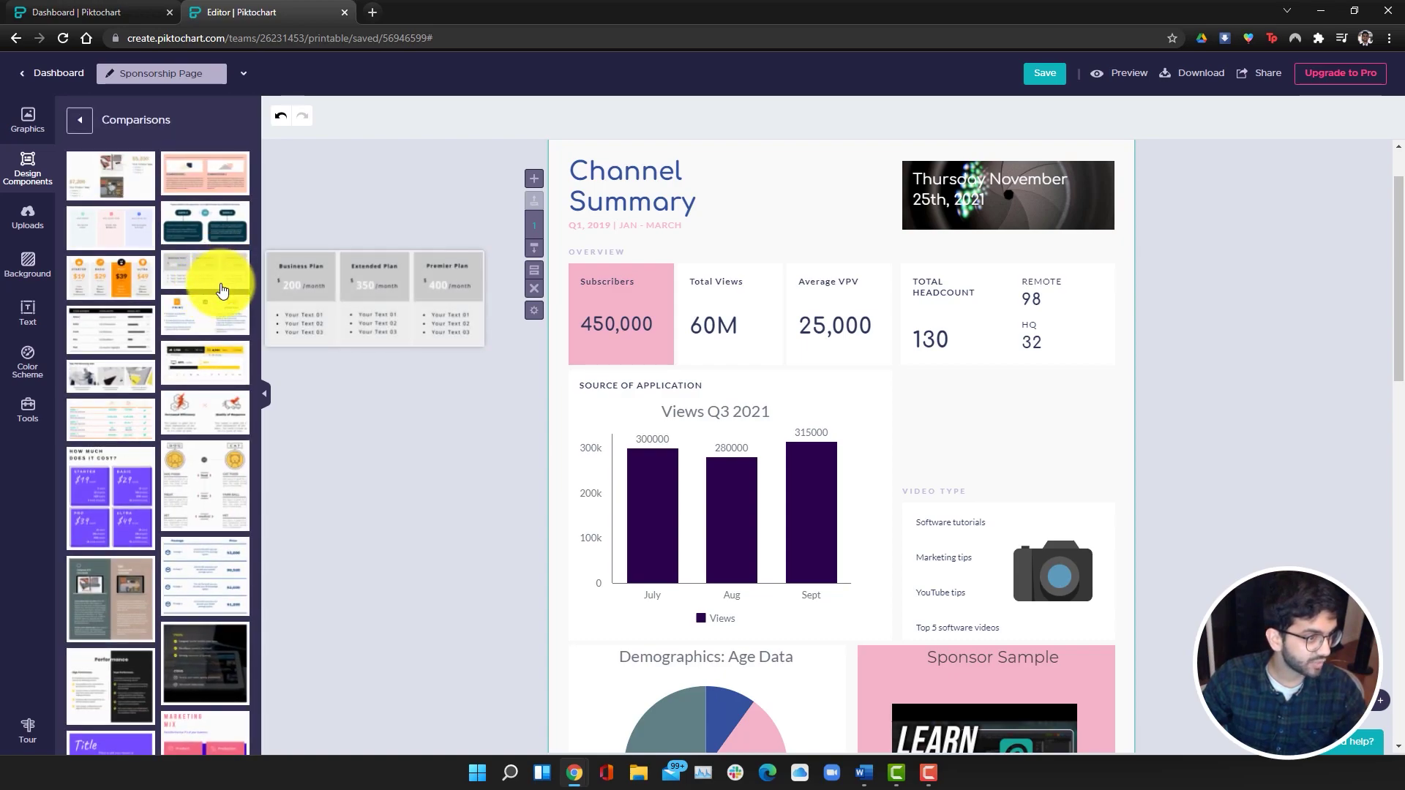
pyautogui.moveTo(215, 369)
pyautogui.scroll(-3, 215, 370)
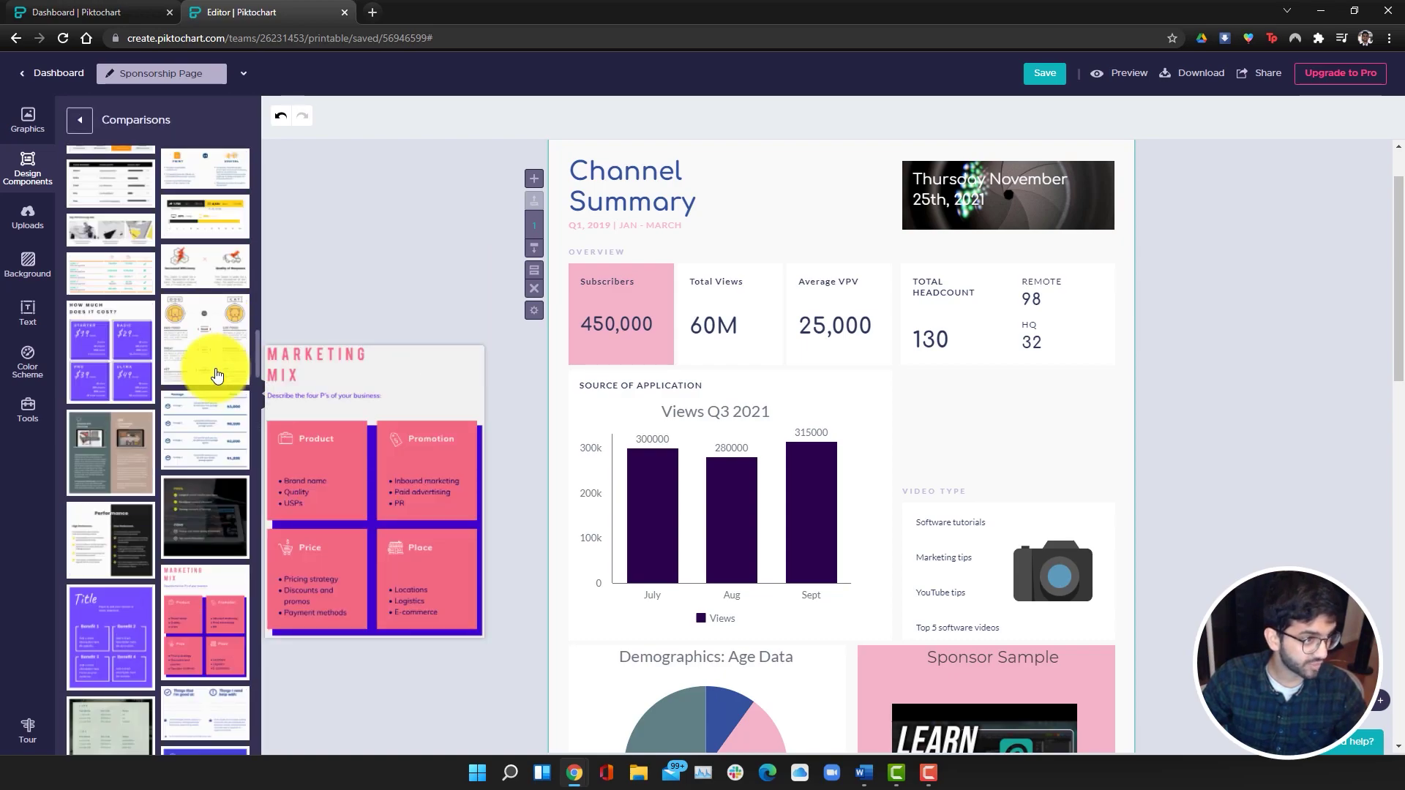
pyautogui.scroll(5, 215, 373)
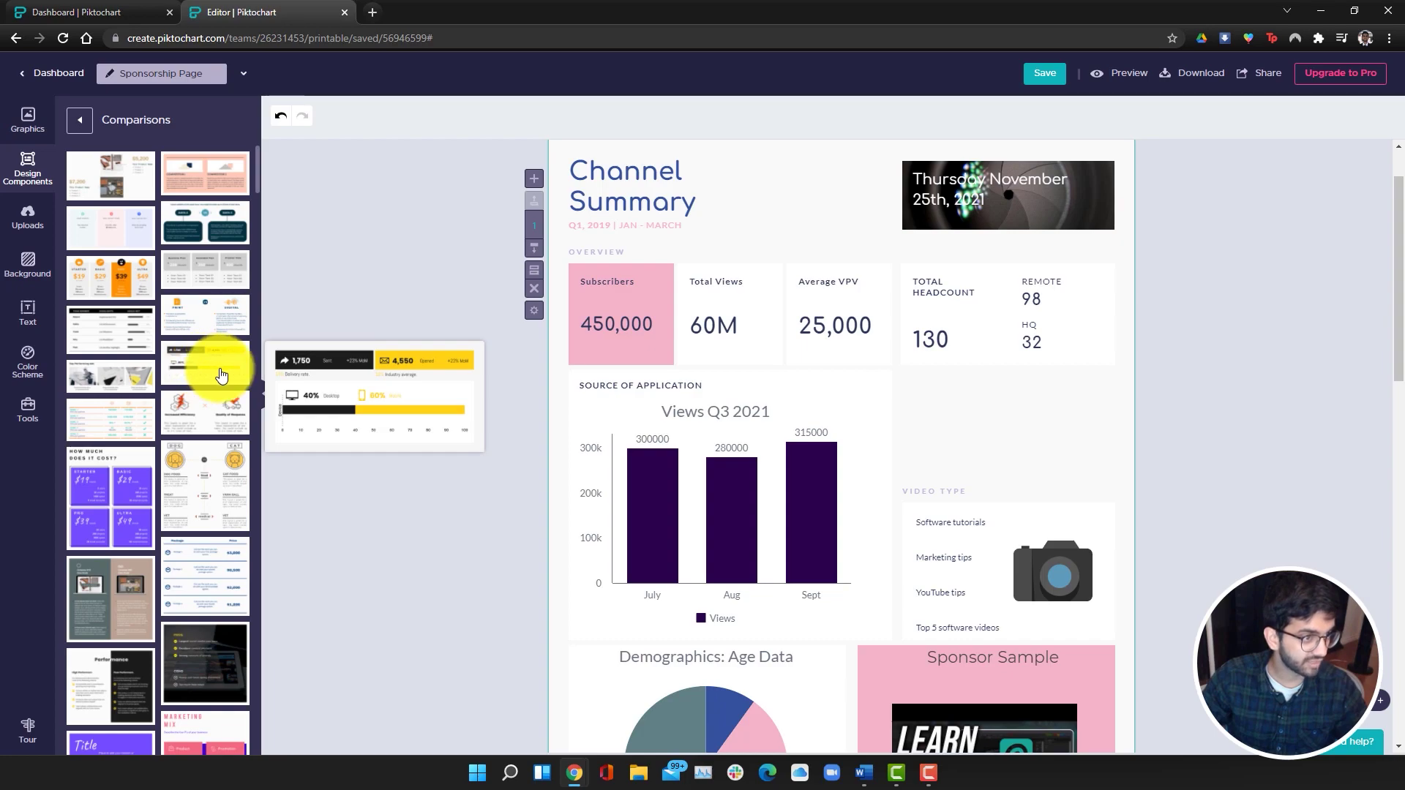
pyautogui.click(208, 376)
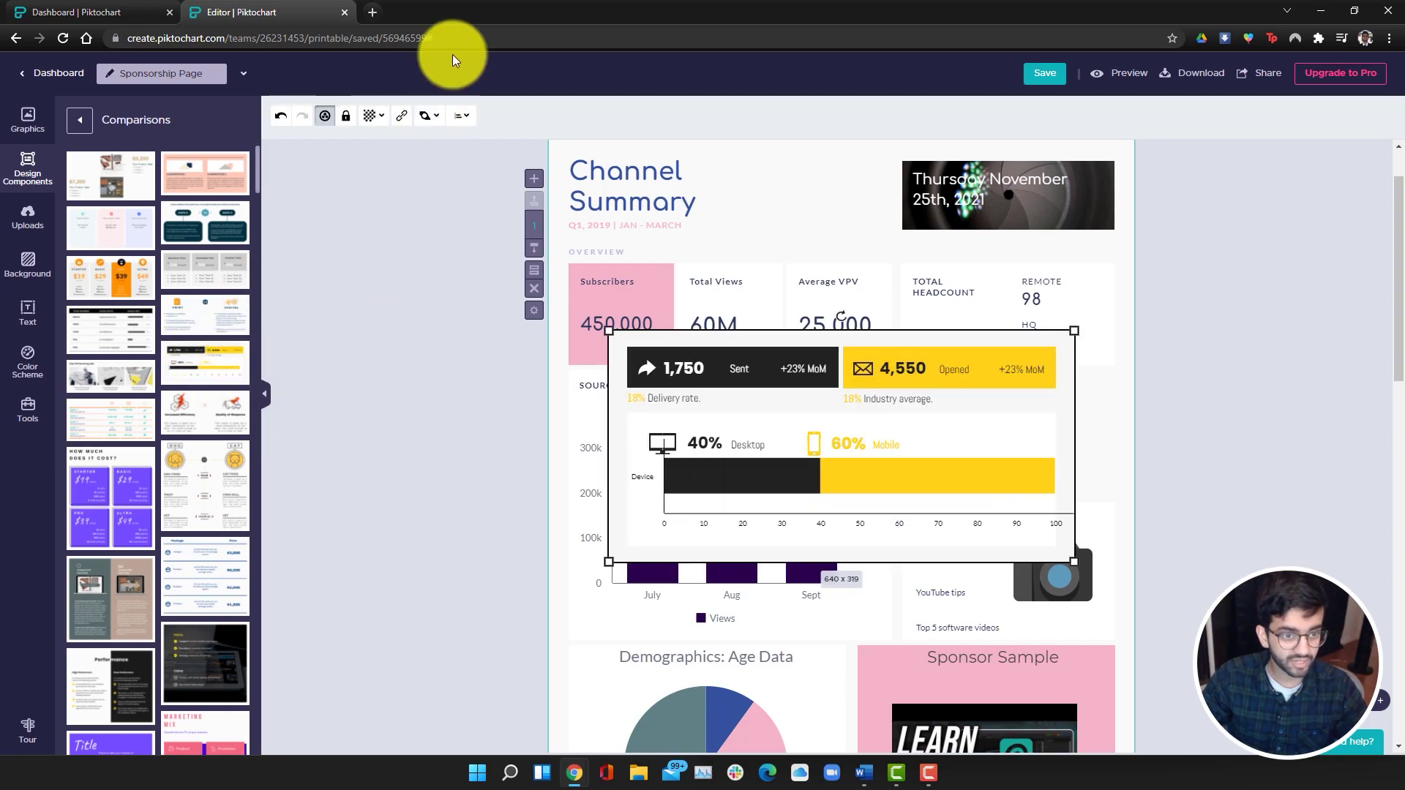
# Step: Set the component's chart data to Gender: Male 75%, Female 25%
pyautogui.doubleClick(1047, 467)
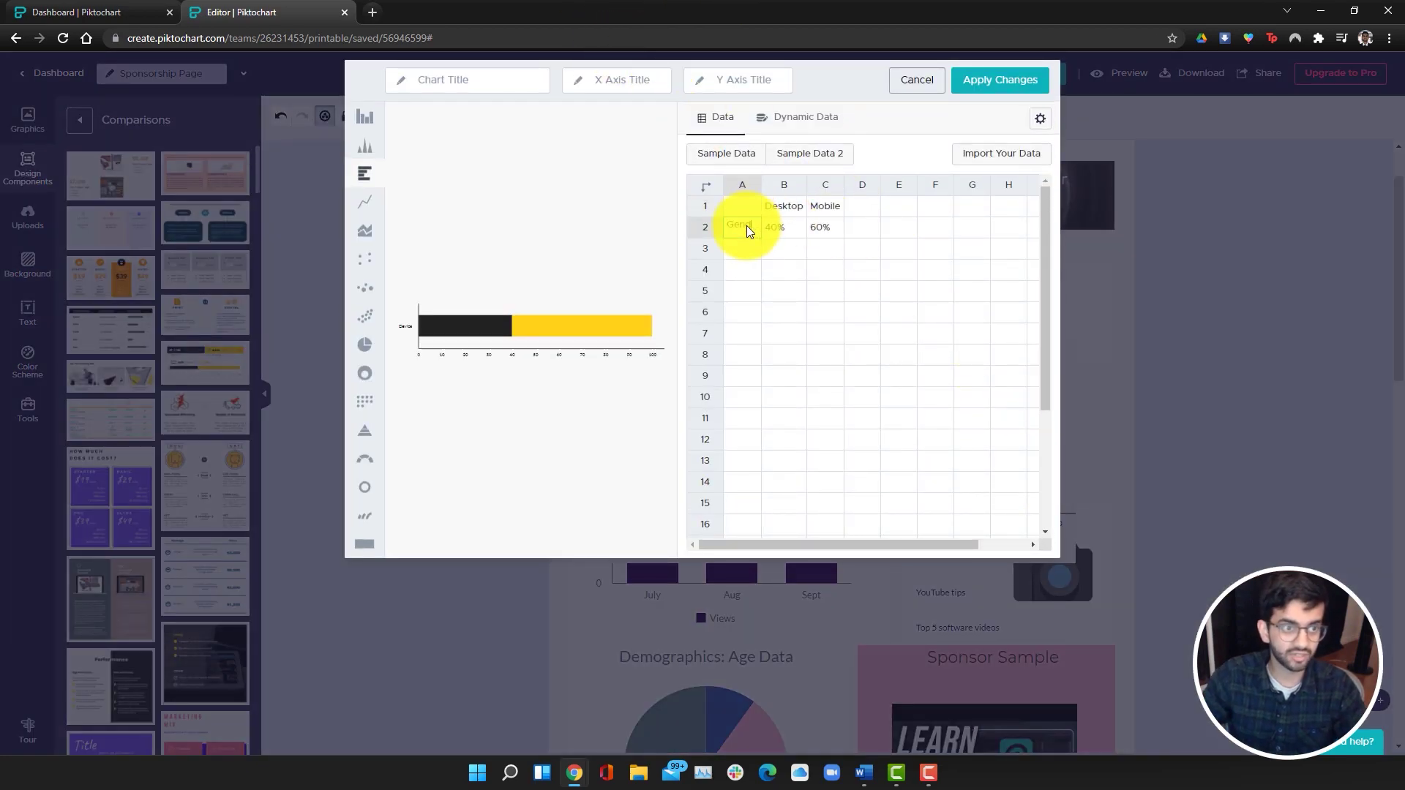
pyautogui.click(775, 212)
pyautogui.write('Male')
pyautogui.press('Tab')
pyautogui.write('Female')
pyautogui.click(771, 220)
pyautogui.write('75%')
pyautogui.press('Tab')
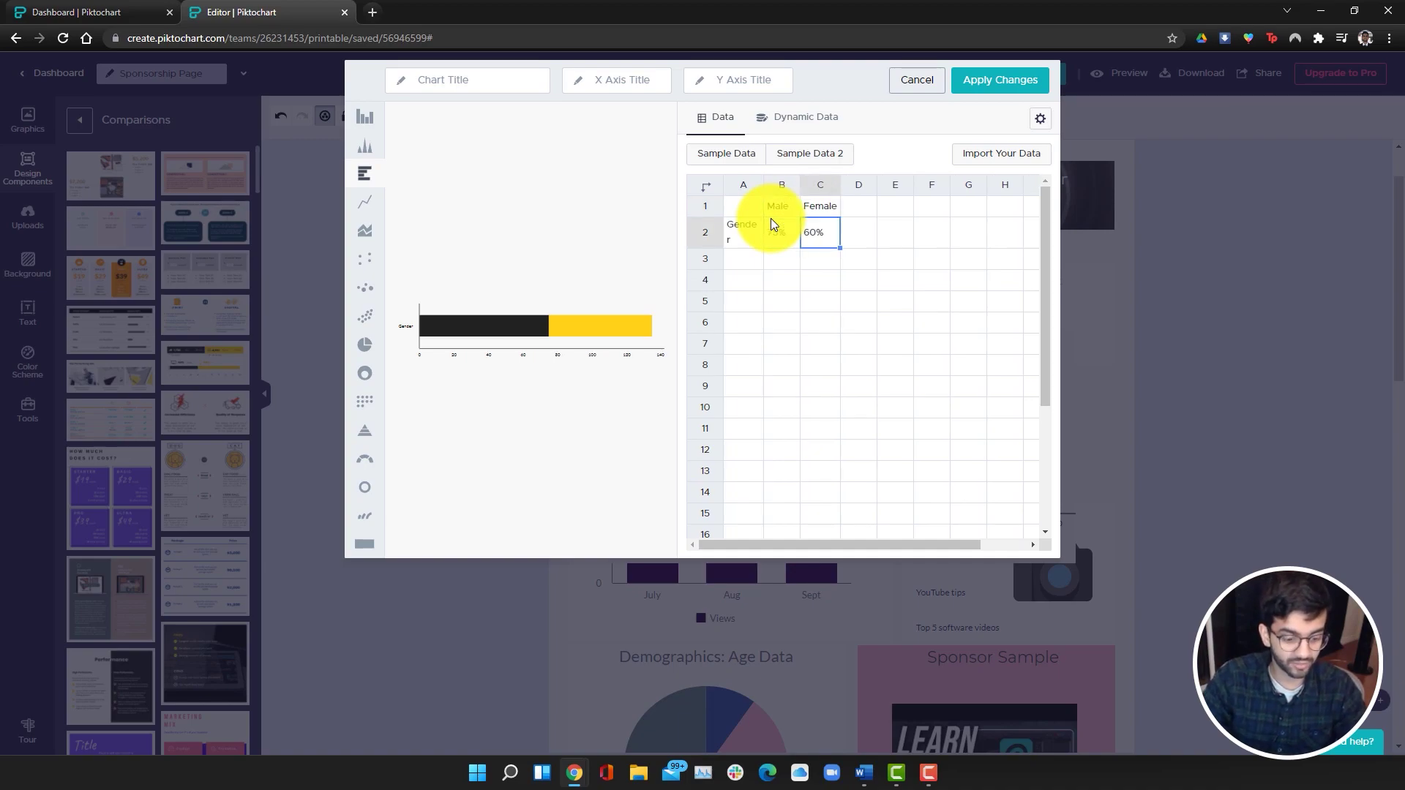
pyautogui.write('25%')
pyautogui.click(918, 322)
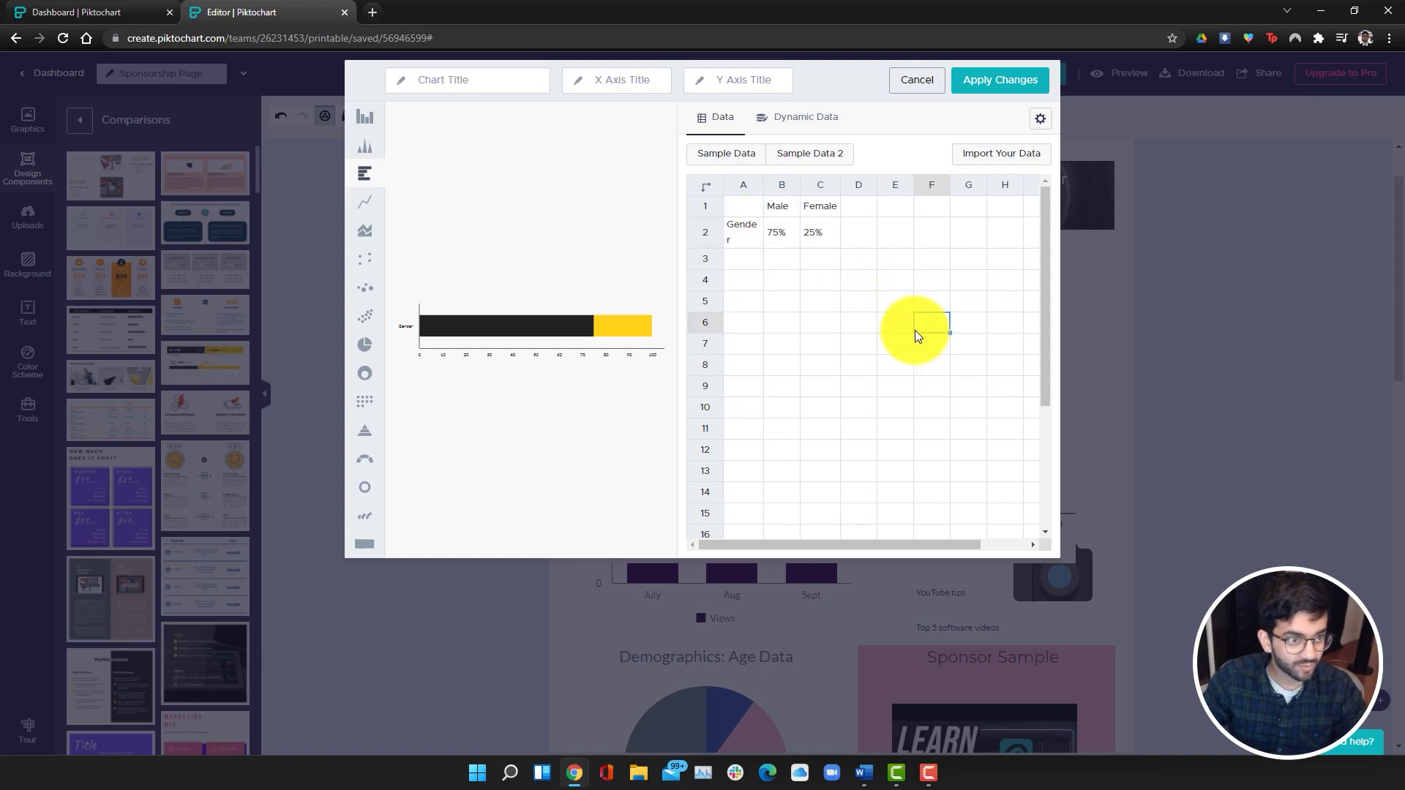
# Step: Colour Male blue and Female pink, title the chart Gender Breakdown, apply, and move it higher
pyautogui.click(1039, 120)
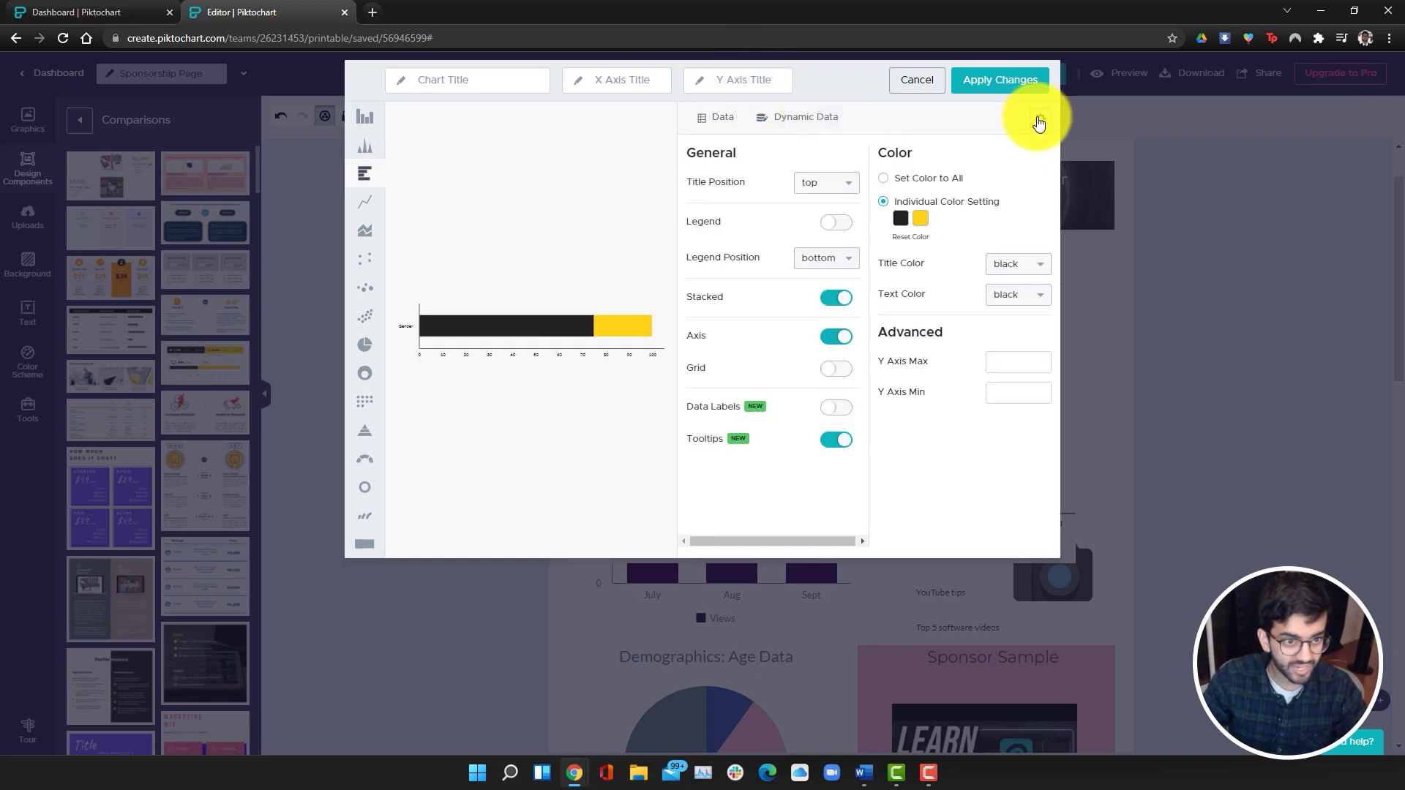
pyautogui.click(905, 227)
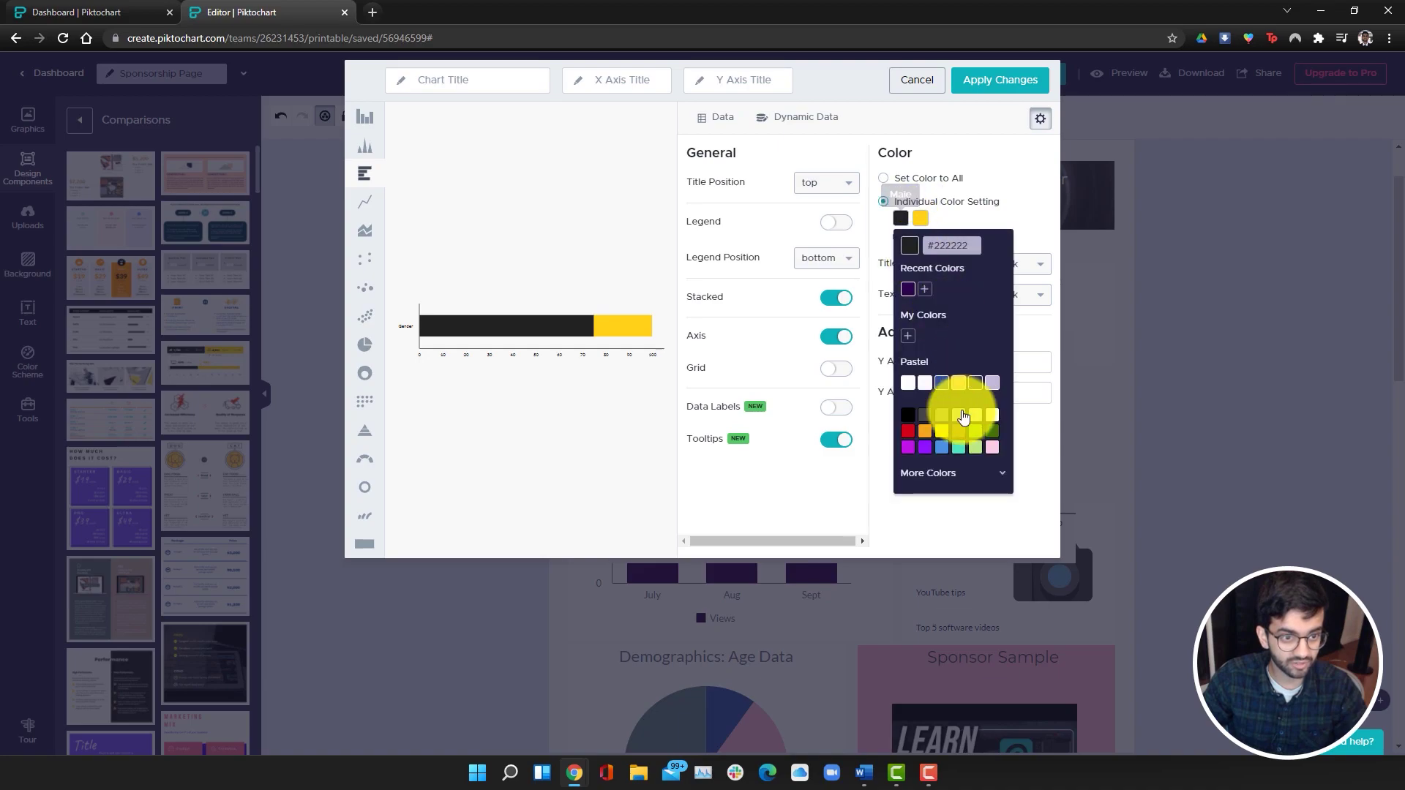
pyautogui.click(943, 457)
pyautogui.click(911, 215)
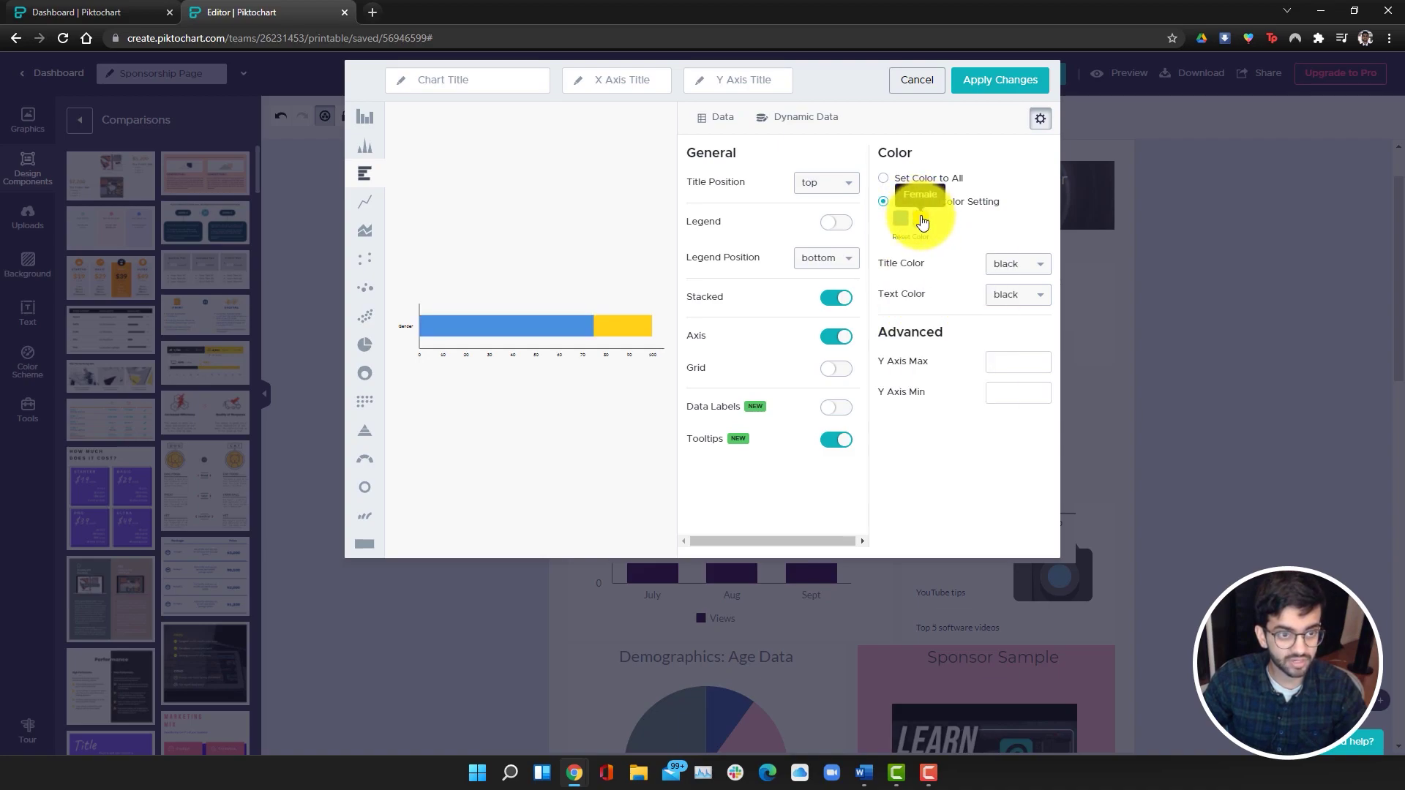
pyautogui.click(920, 214)
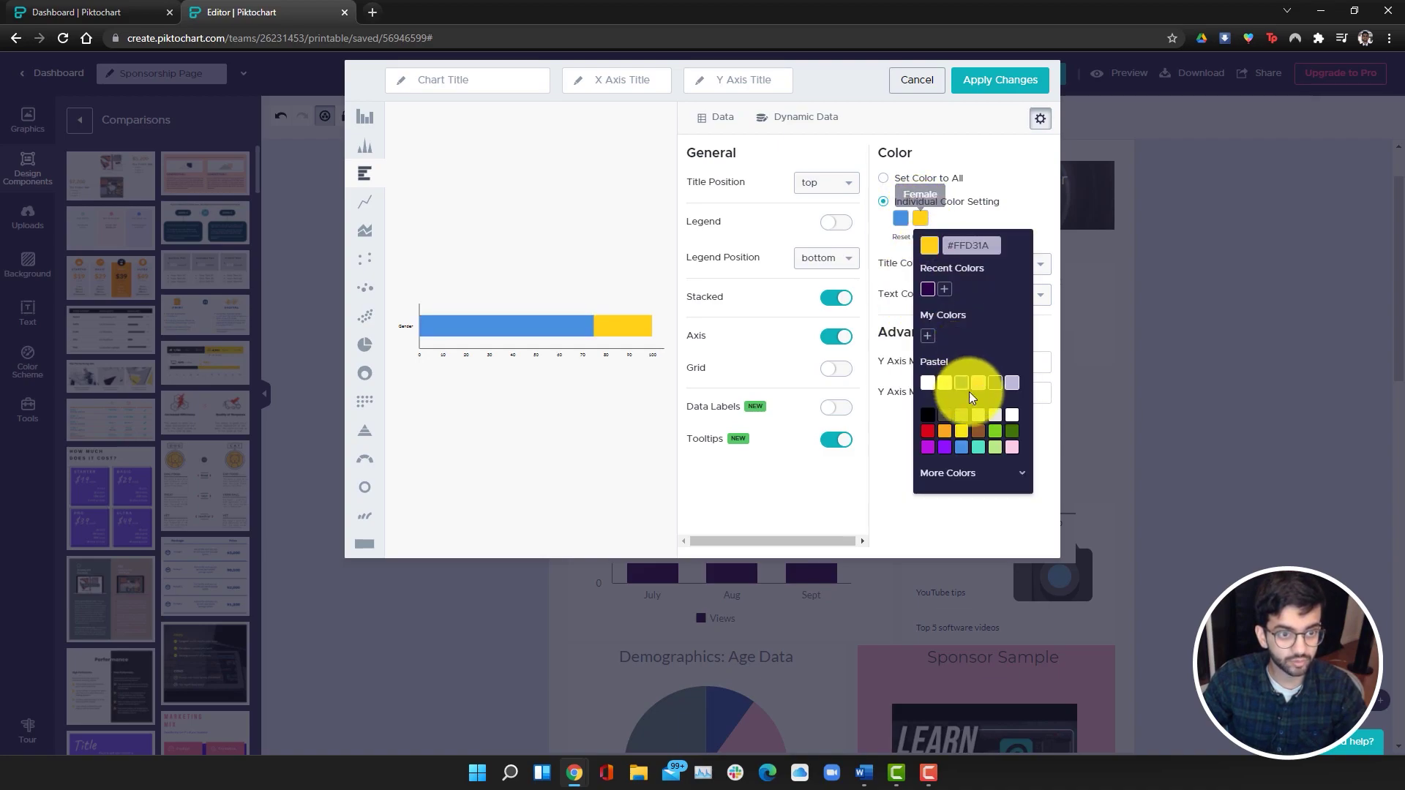
pyautogui.click(996, 121)
pyautogui.write('Gender Breakdown')
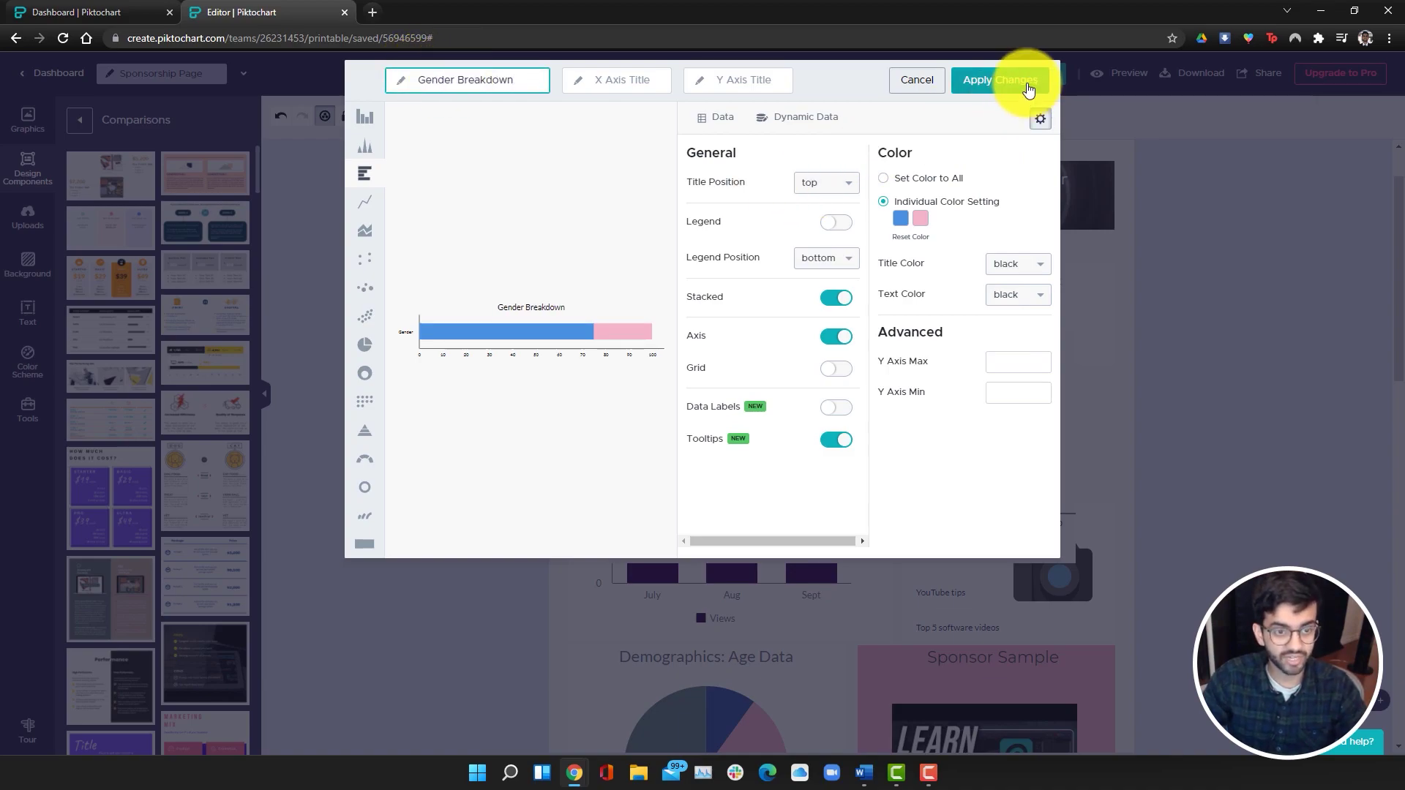
pyautogui.click(1023, 79)
pyautogui.moveTo(1033, 454); pyautogui.dragTo(1089, 397)
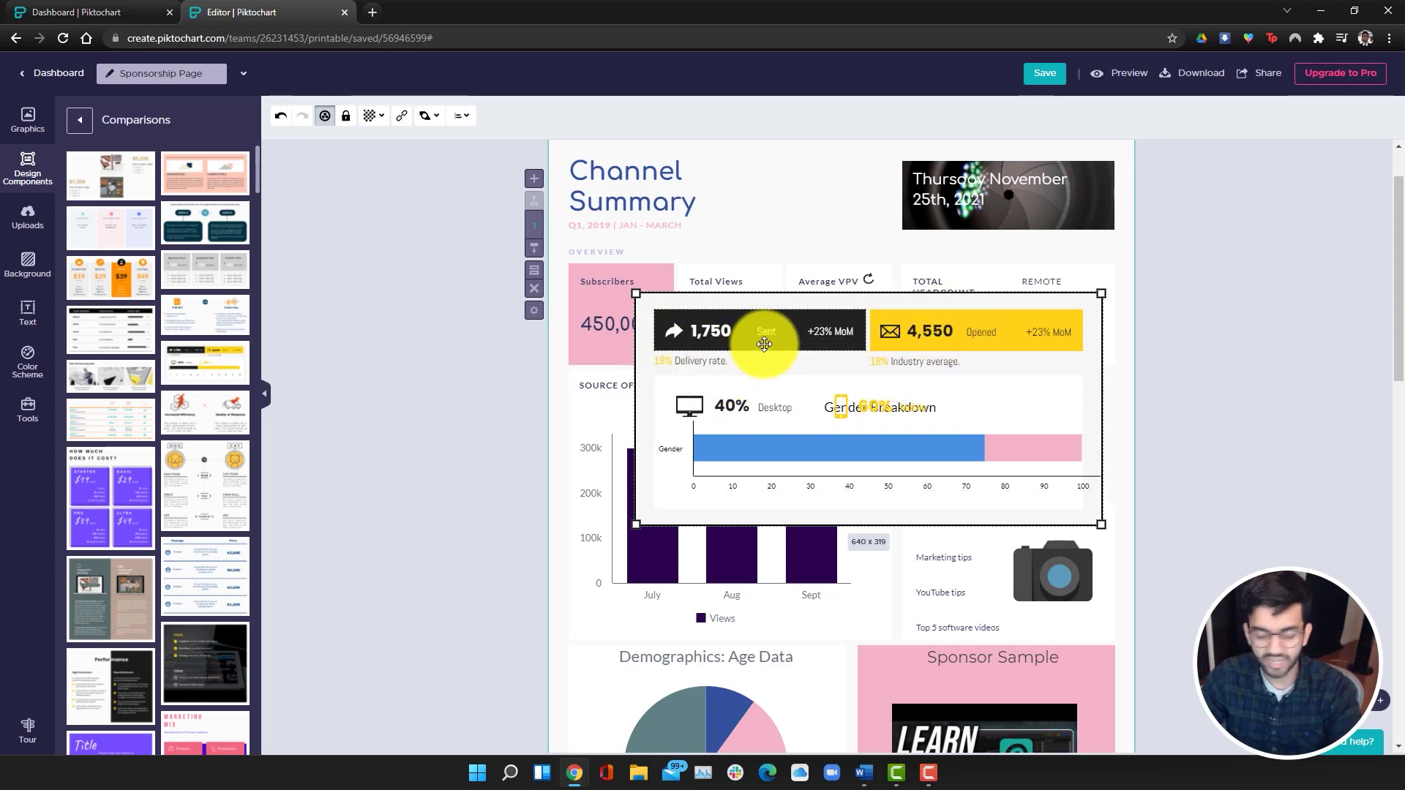
# Step: Ungroup the comparison component into separate pieces
pyautogui.press('Delete')
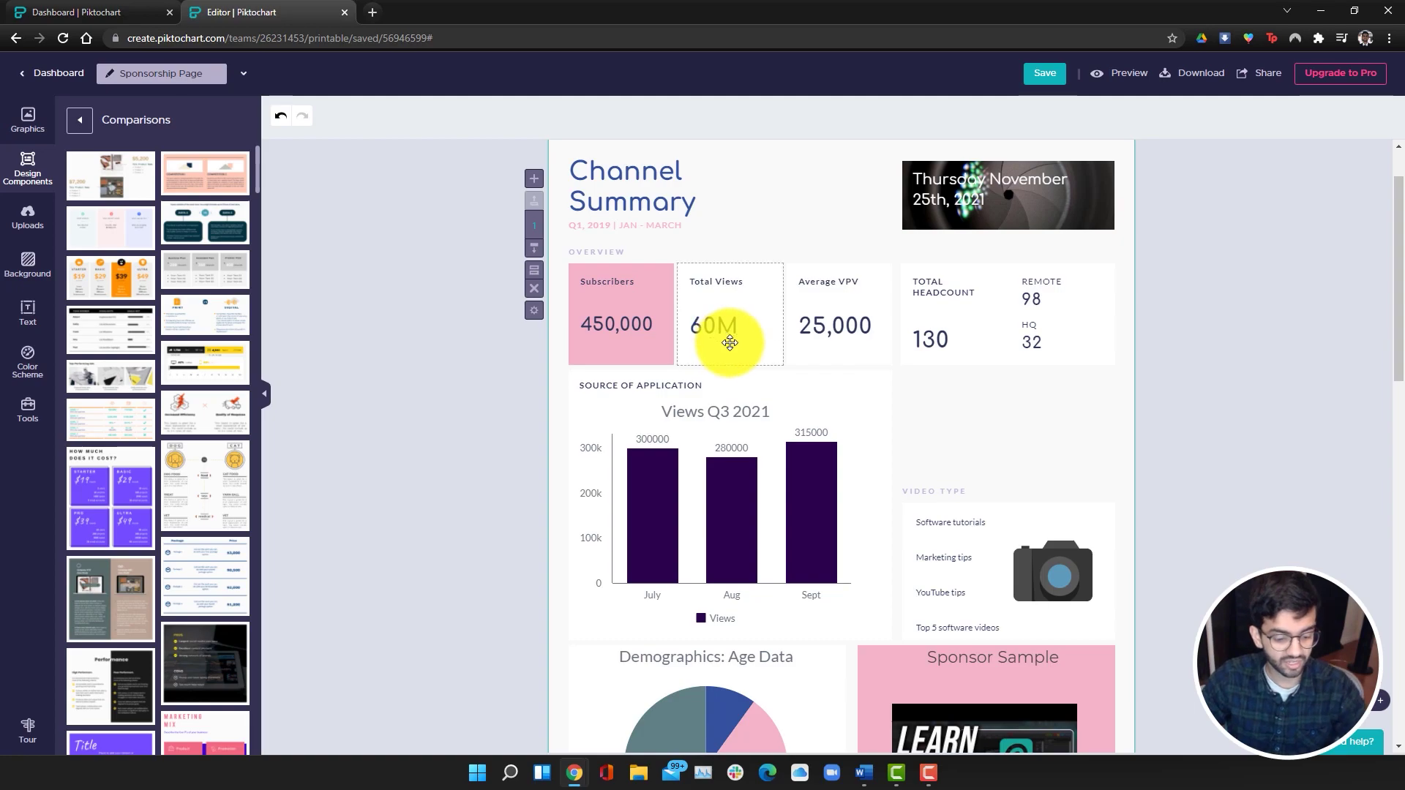
pyautogui.hotkey('ctrl', 'z')
pyautogui.rightClick(862, 307)
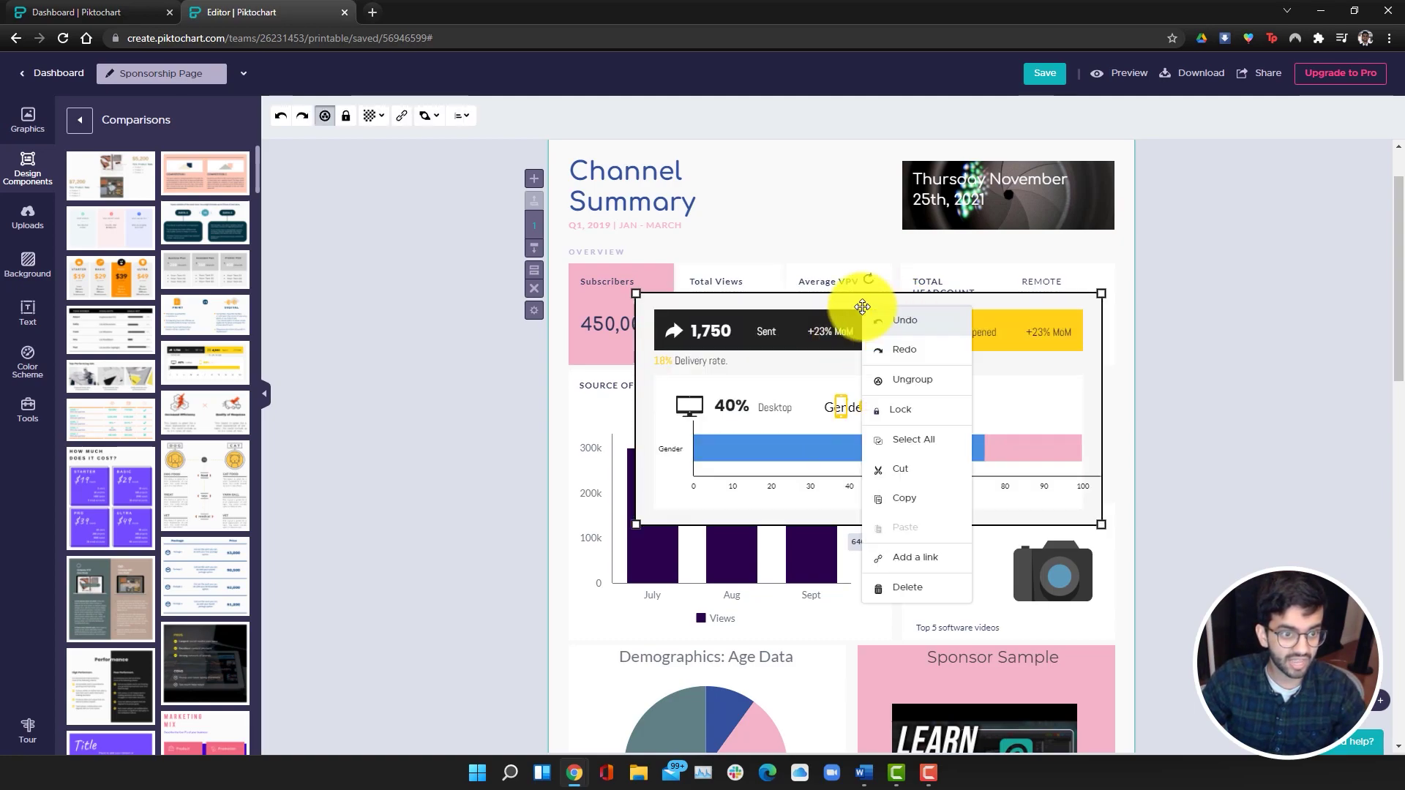
pyautogui.click(995, 306)
pyautogui.rightClick(981, 309)
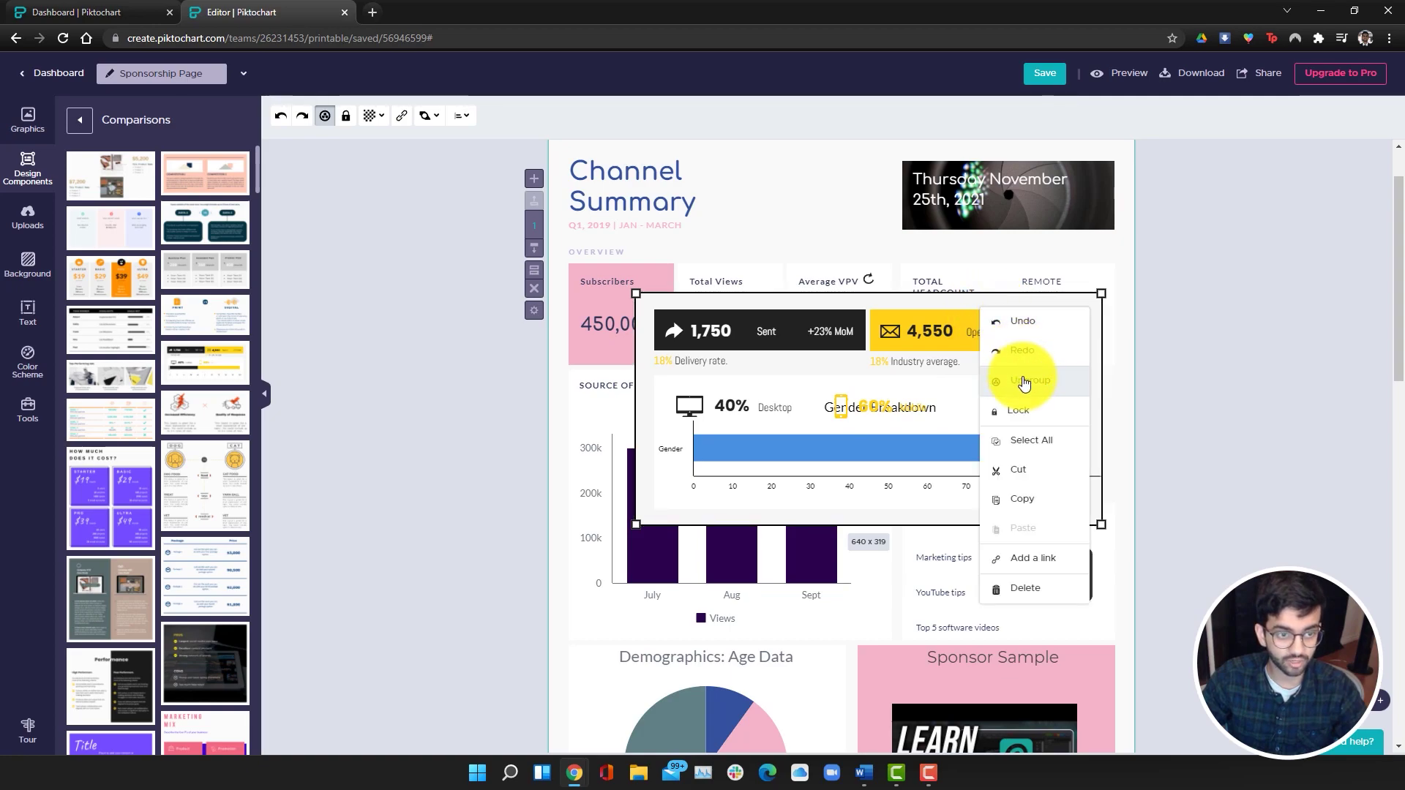
pyautogui.click(1024, 382)
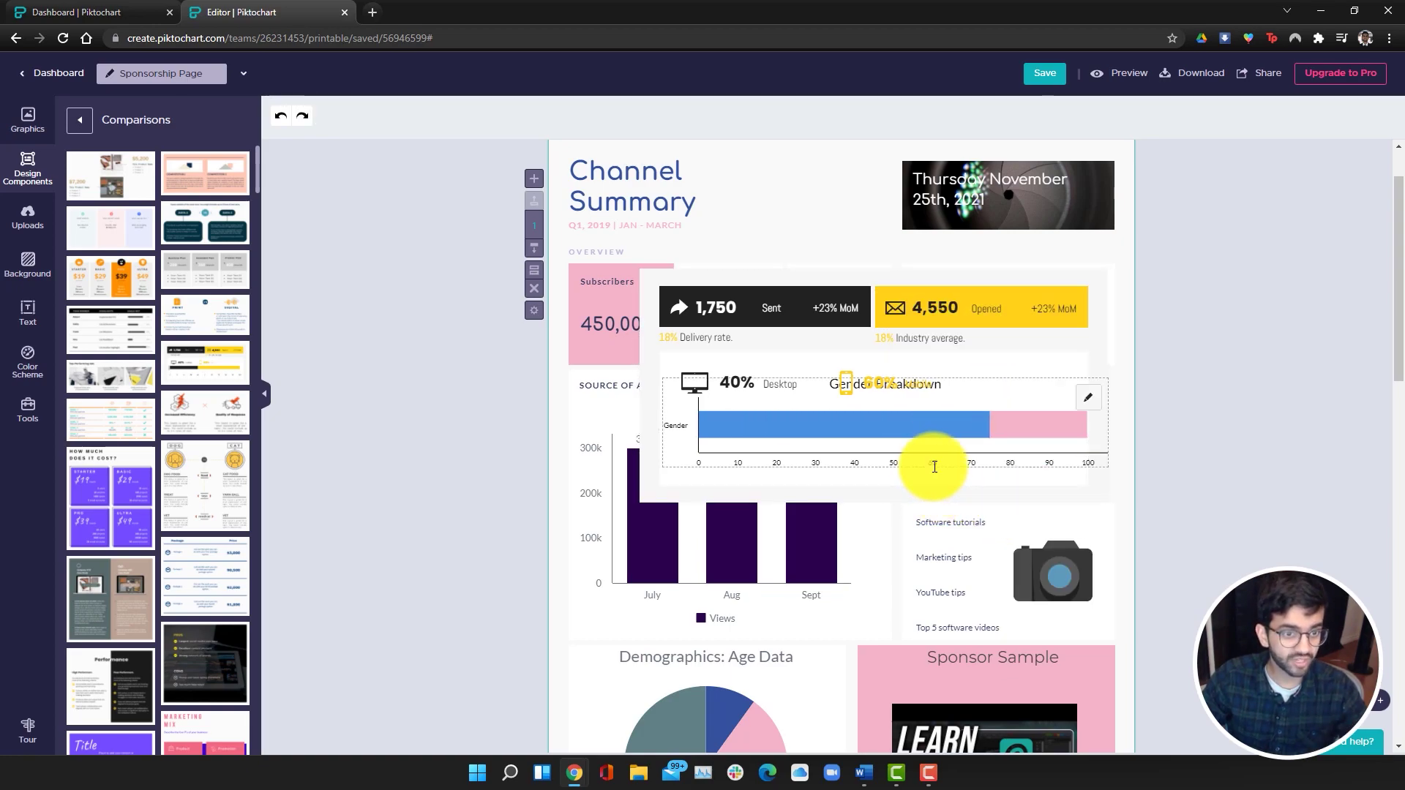
# Step: Put the Gender Breakdown chart on the white panel; delete the grey overlay, 60% Mobile, 40% text and monitor icon
pyautogui.moveTo(935, 469); pyautogui.dragTo(919, 658)
pyautogui.moveTo(988, 398); pyautogui.dragTo(969, 568)
pyautogui.click(991, 420)
pyautogui.press('Delete')
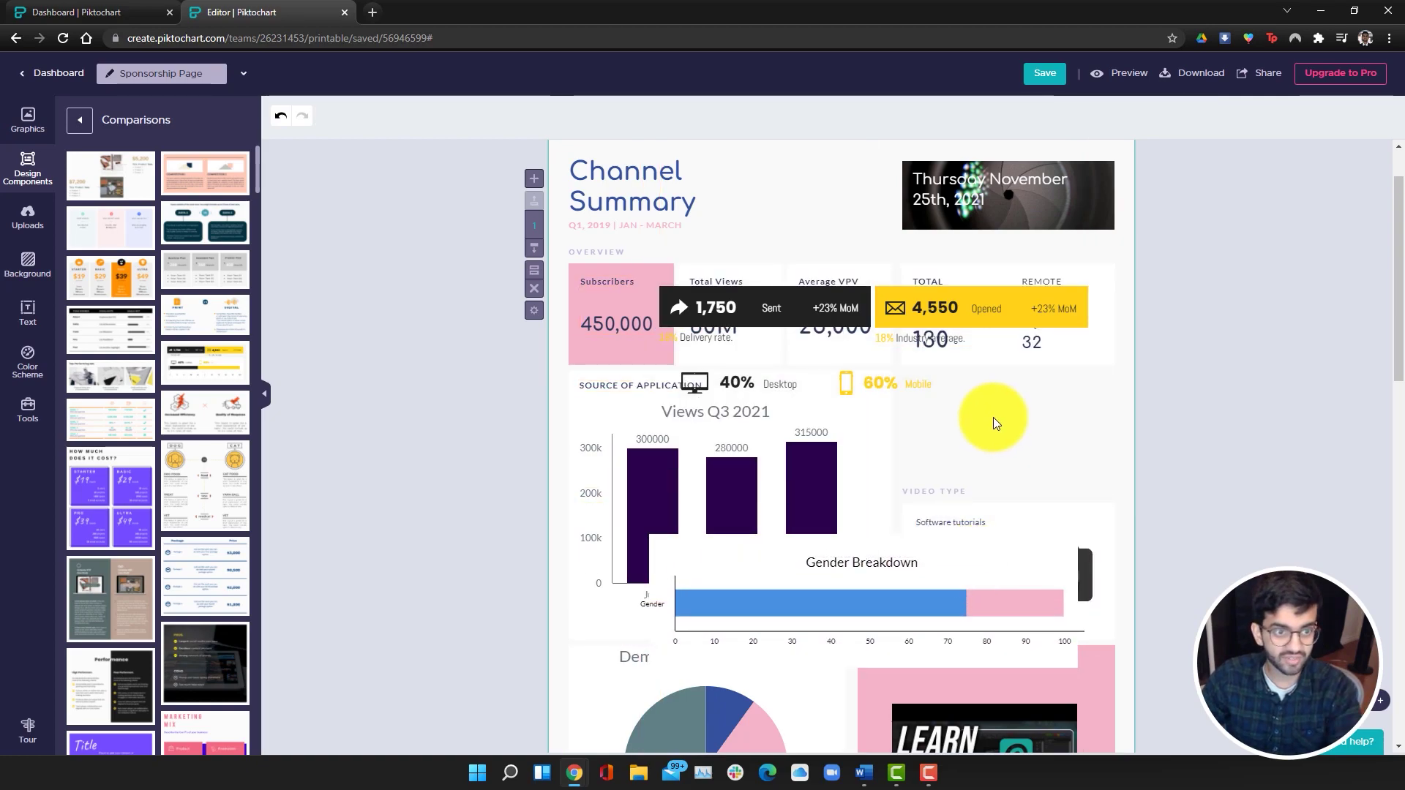
pyautogui.click(916, 385)
pyautogui.press('Delete')
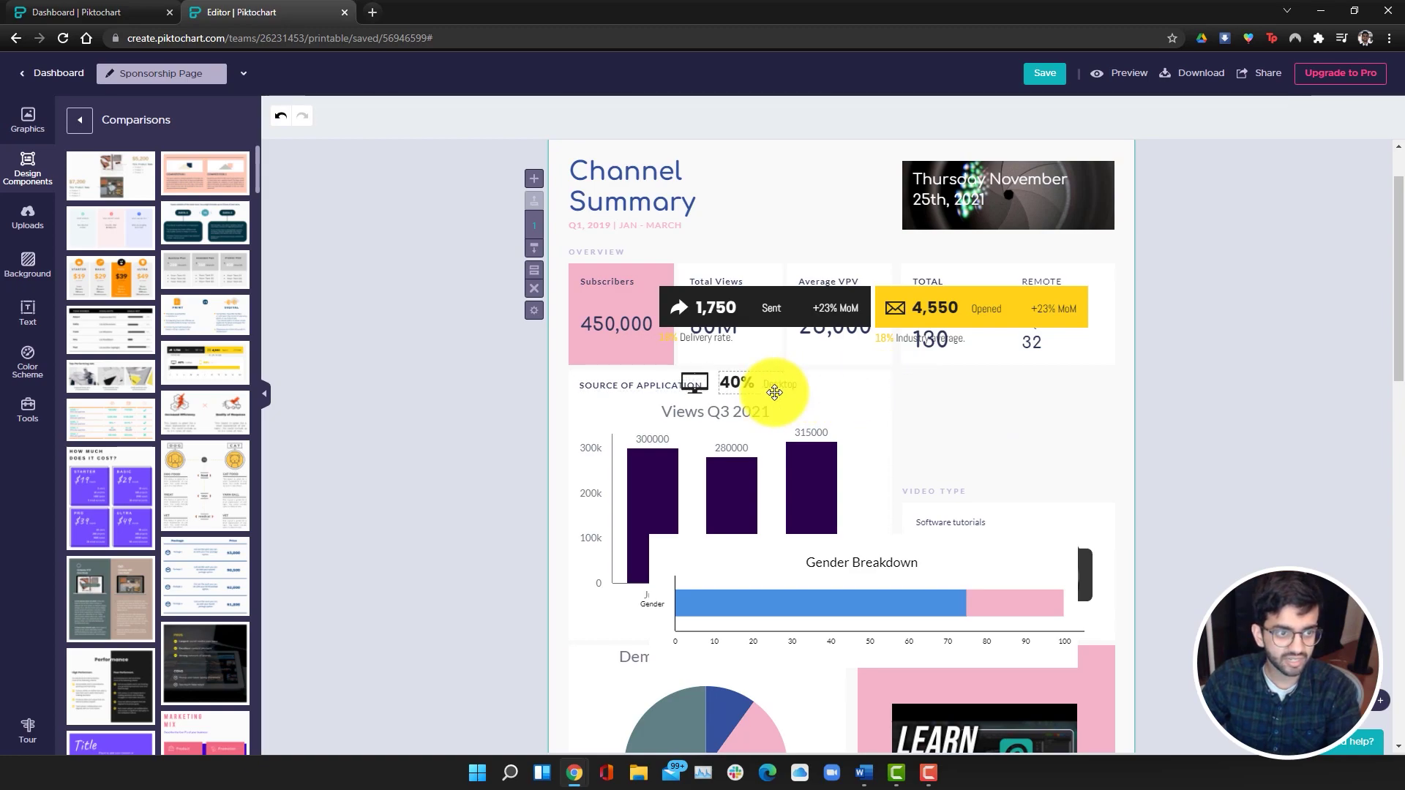
pyautogui.click(744, 382)
pyautogui.press('Delete')
pyautogui.click(696, 383)
pyautogui.press('Delete')
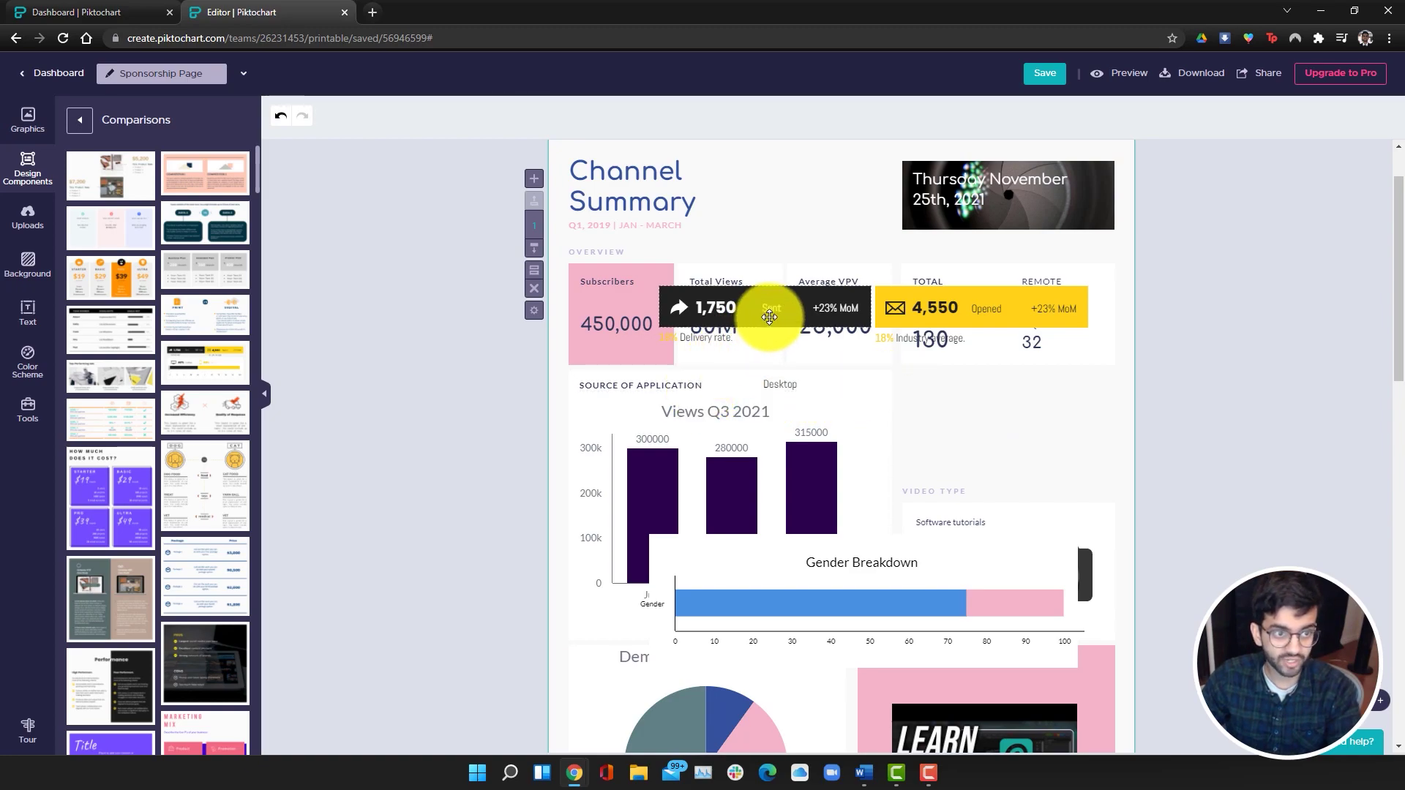
# Step: Delete the 1,750 Sent bar, 4,550 Opened bar, its icon, and the line over Total Views
pyautogui.click(769, 317)
pyautogui.press('Delete')
pyautogui.click(1001, 294)
pyautogui.press('Delete')
pyautogui.click(897, 312)
pyautogui.press('Delete')
pyautogui.click(718, 345)
pyautogui.click(718, 344)
pyautogui.press('Delete')
# Step: Place the half-width white panel beside the headcount card and shrink the Gender chart into that column
pyautogui.moveTo(925, 541); pyautogui.dragTo(1117, 372)
pyautogui.moveTo(1329, 428); pyautogui.dragTo(1116, 425)
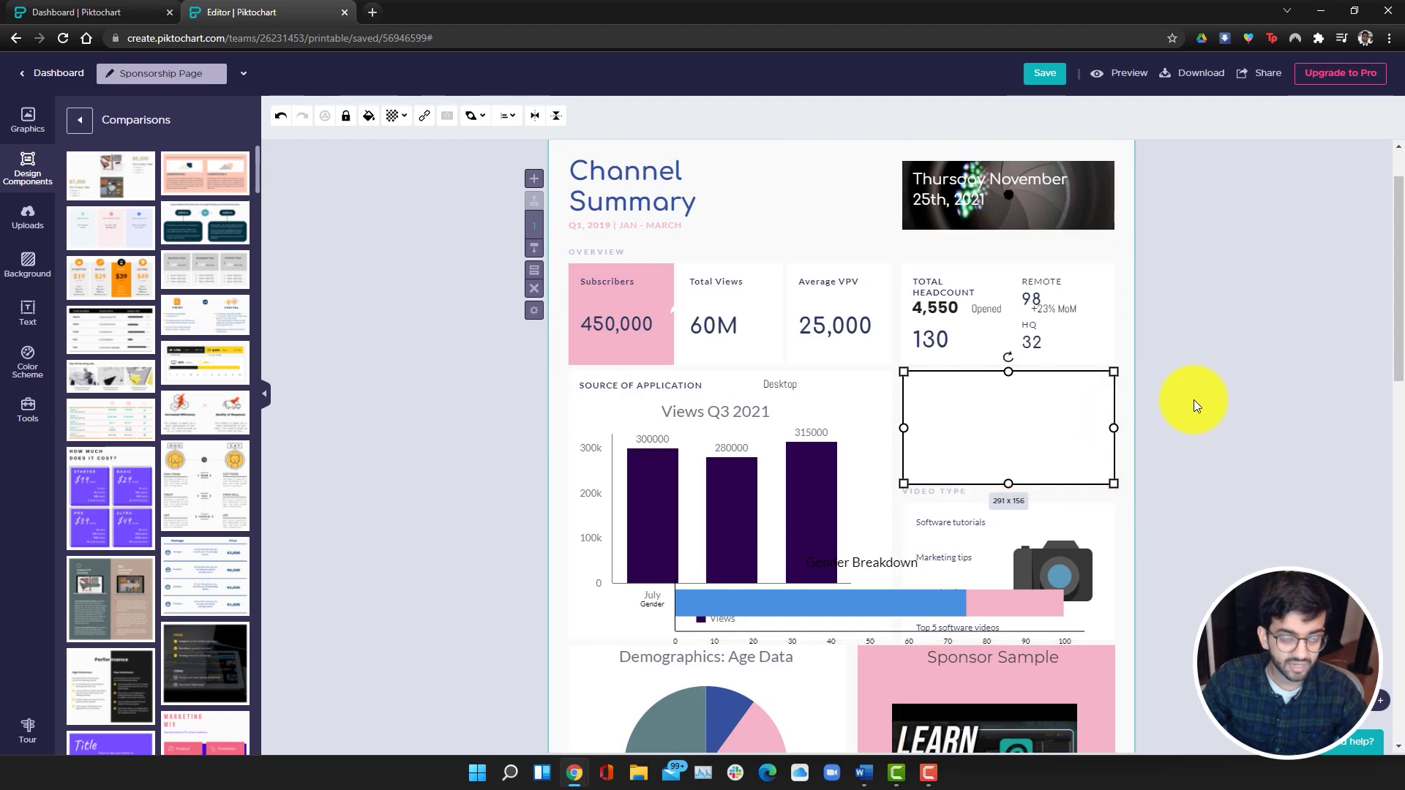
pyautogui.click(1179, 429)
pyautogui.moveTo(894, 606); pyautogui.dragTo(1104, 432)
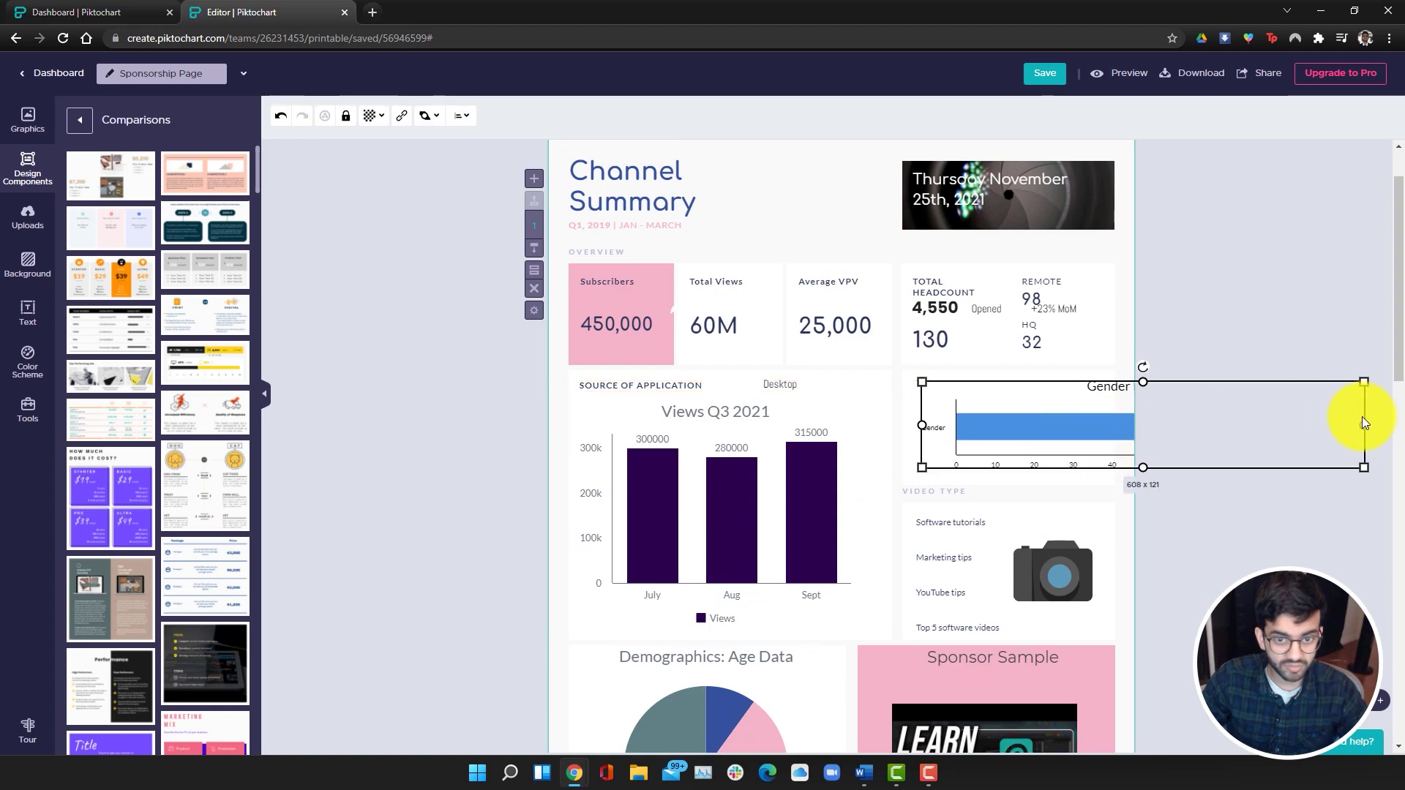
pyautogui.moveTo(1366, 425); pyautogui.dragTo(1098, 436)
pyautogui.click(1220, 426)
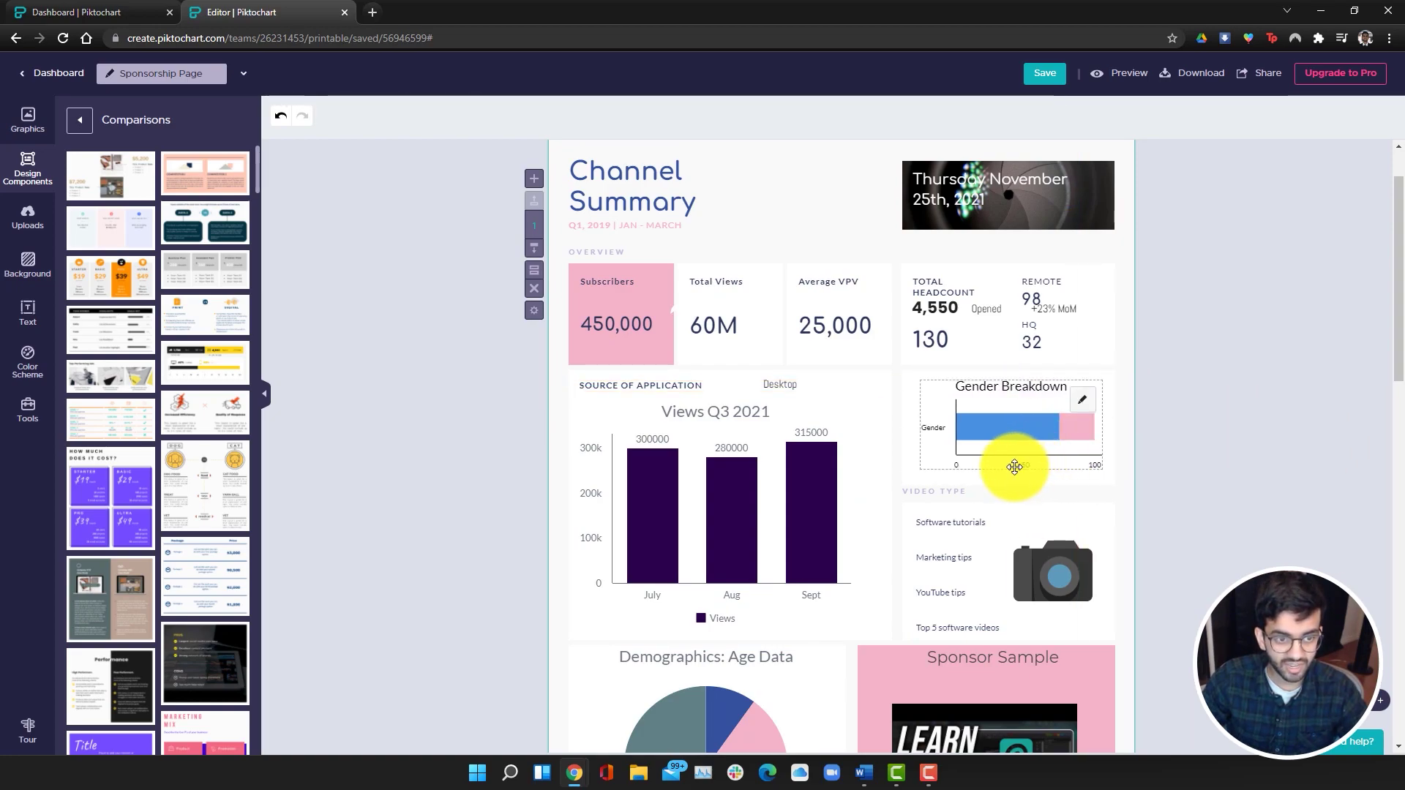
pyautogui.moveTo(1009, 465); pyautogui.dragTo(1004, 461)
pyautogui.click(1151, 461)
# Step: Turn on the Gender Breakdown chart's Male/Female legend and percentage data labels in its chart settings
pyautogui.click(1065, 440)
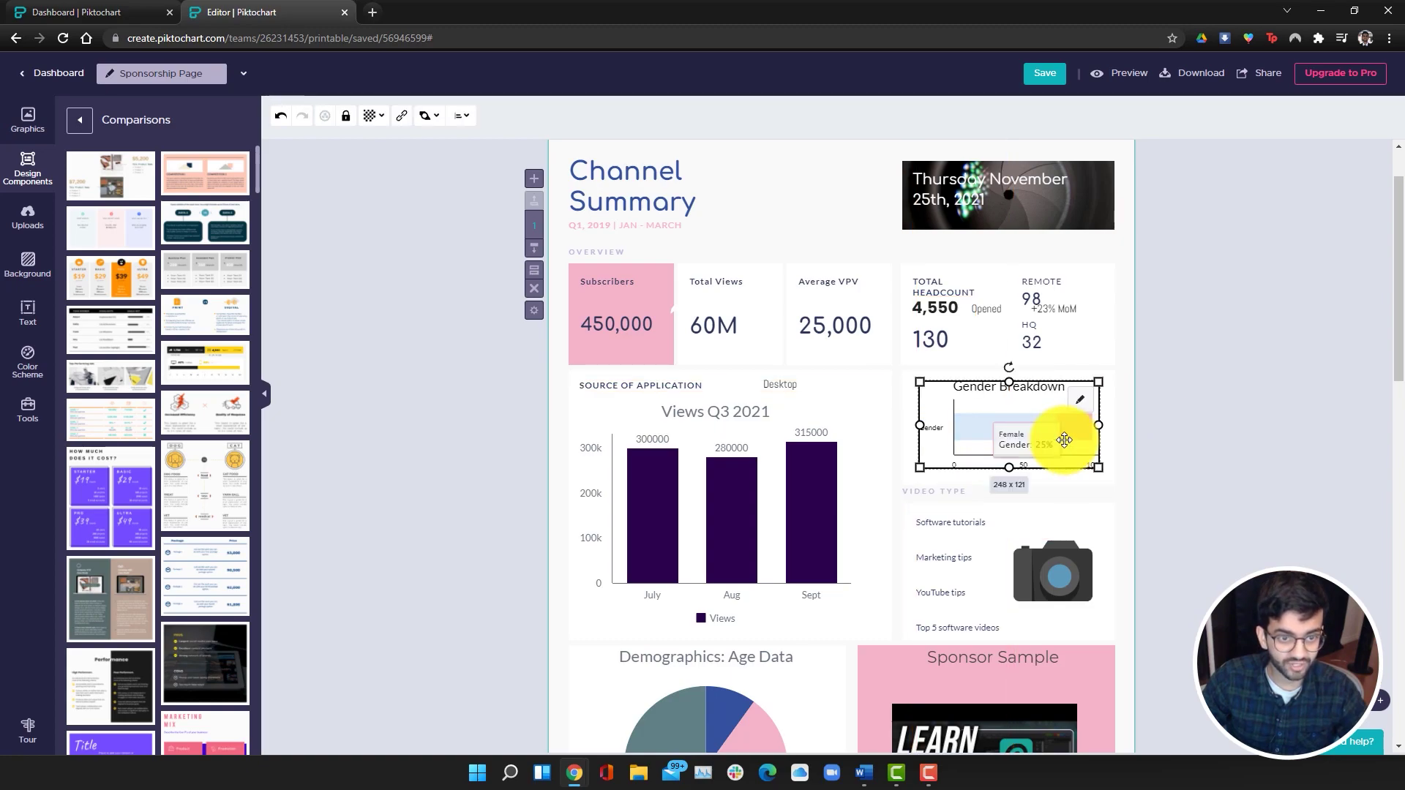
pyautogui.click(1079, 405)
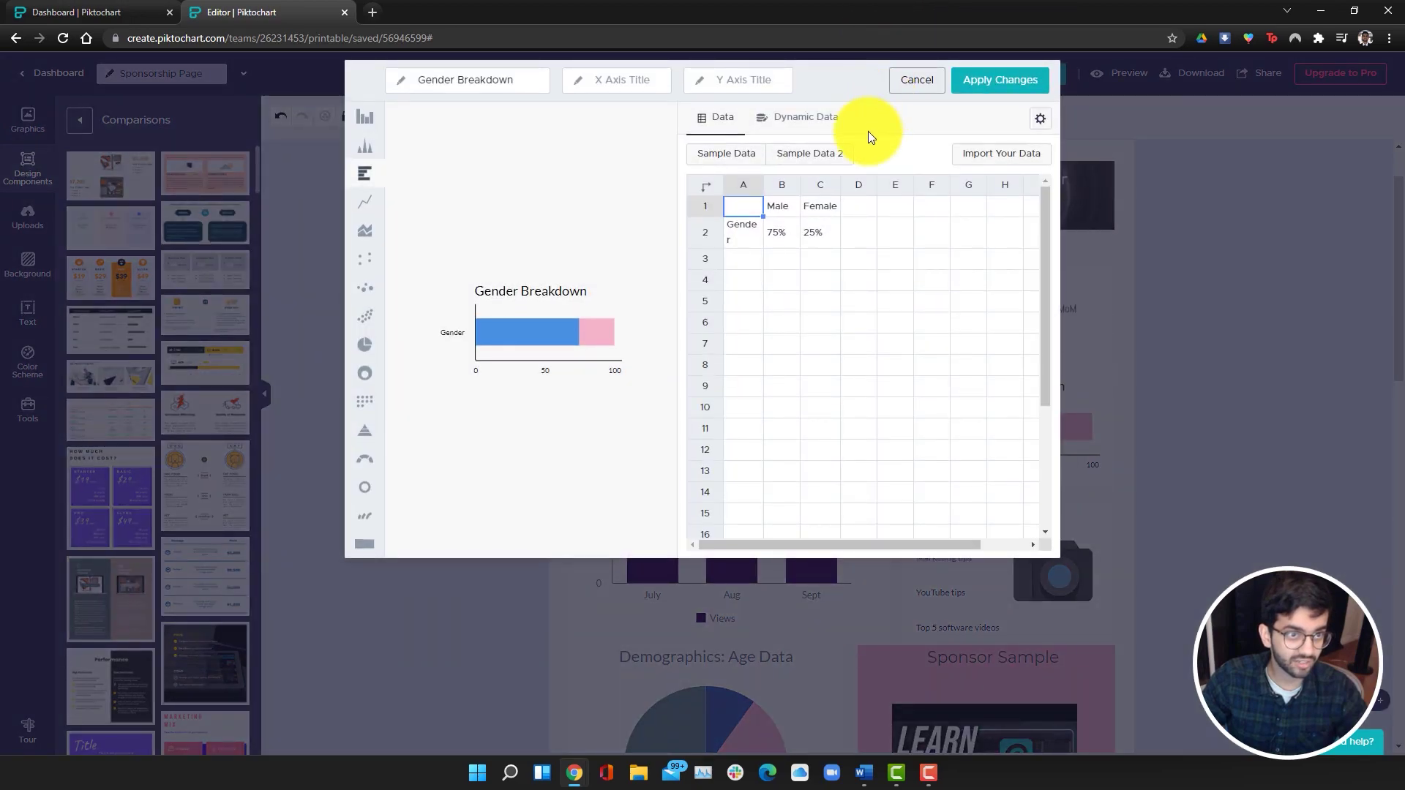
pyautogui.click(809, 131)
pyautogui.click(724, 136)
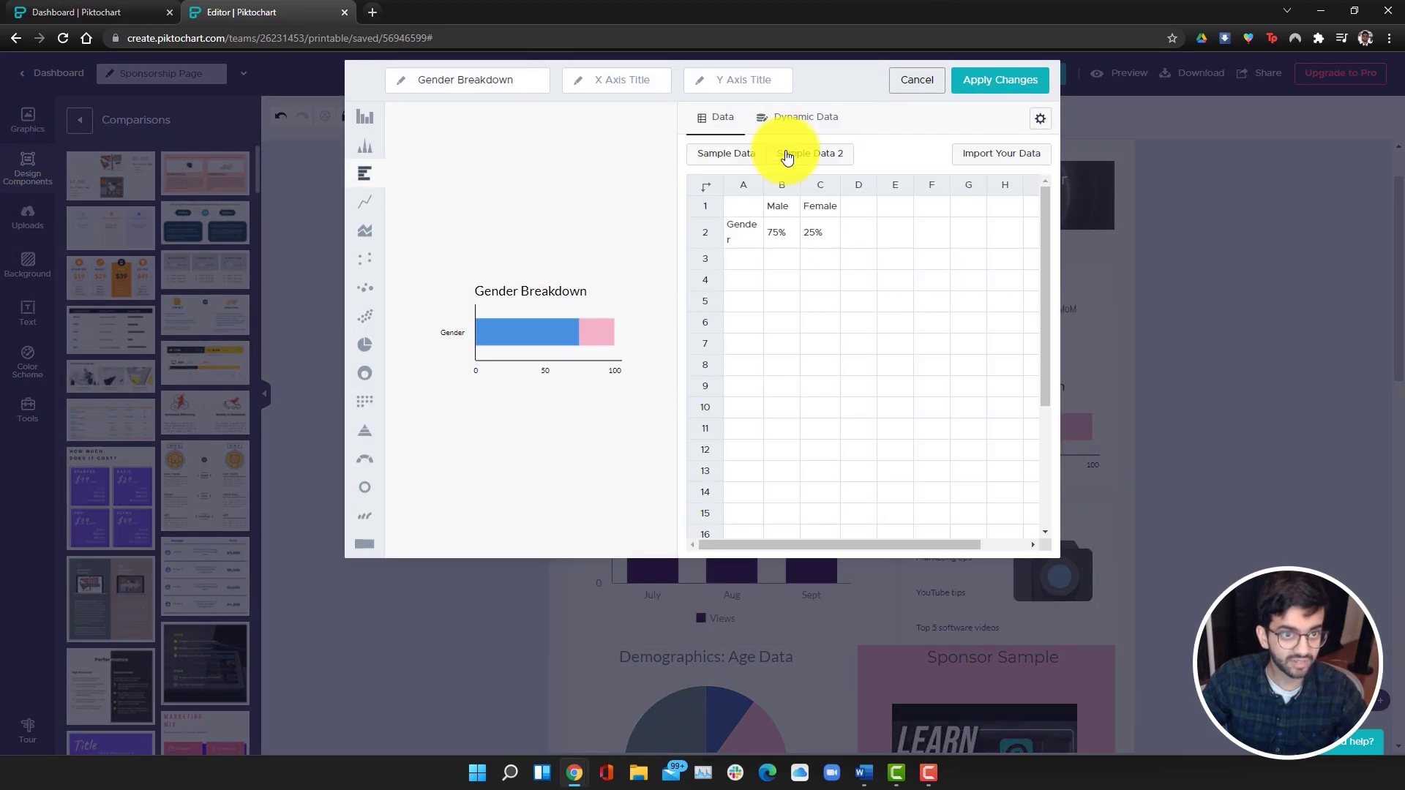
pyautogui.click(1040, 118)
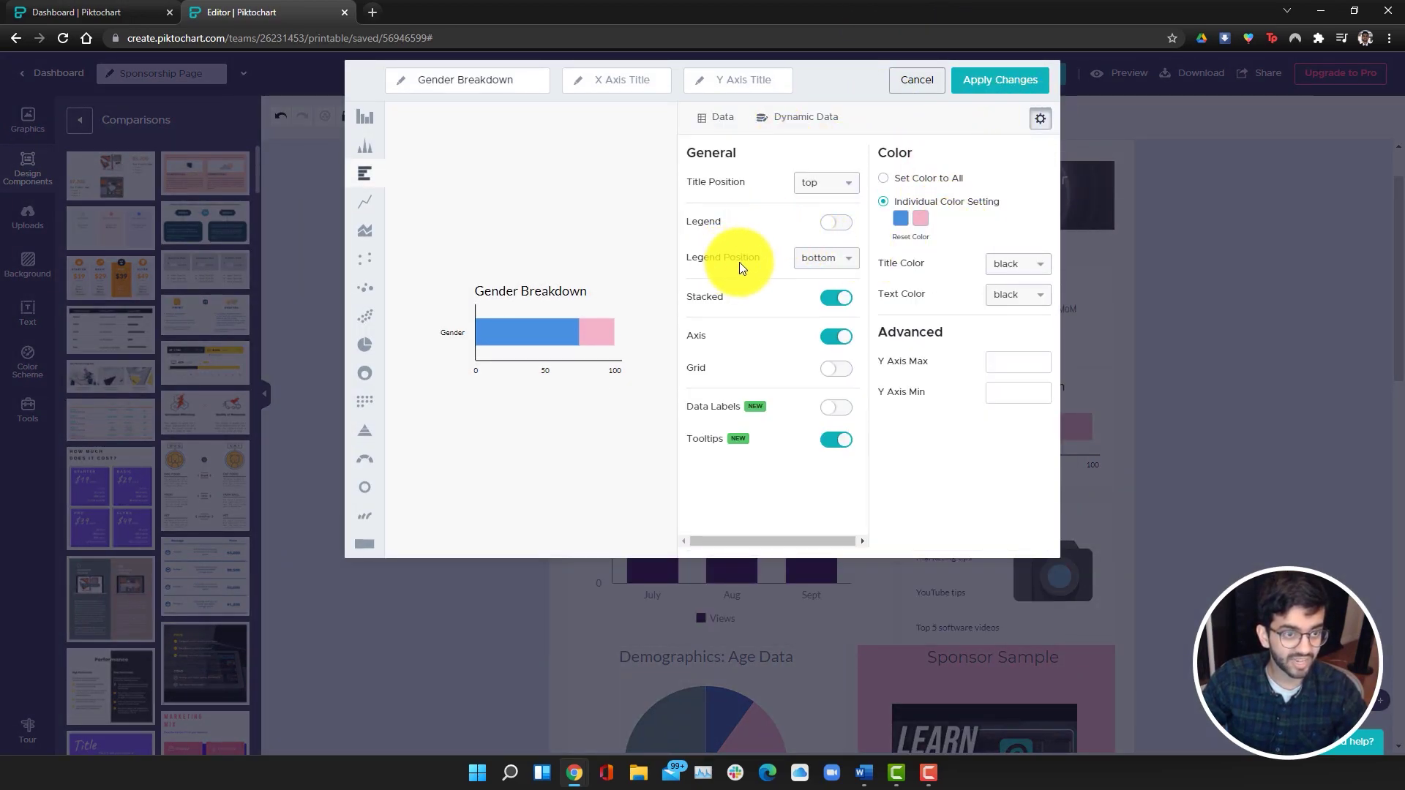
pyautogui.click(834, 227)
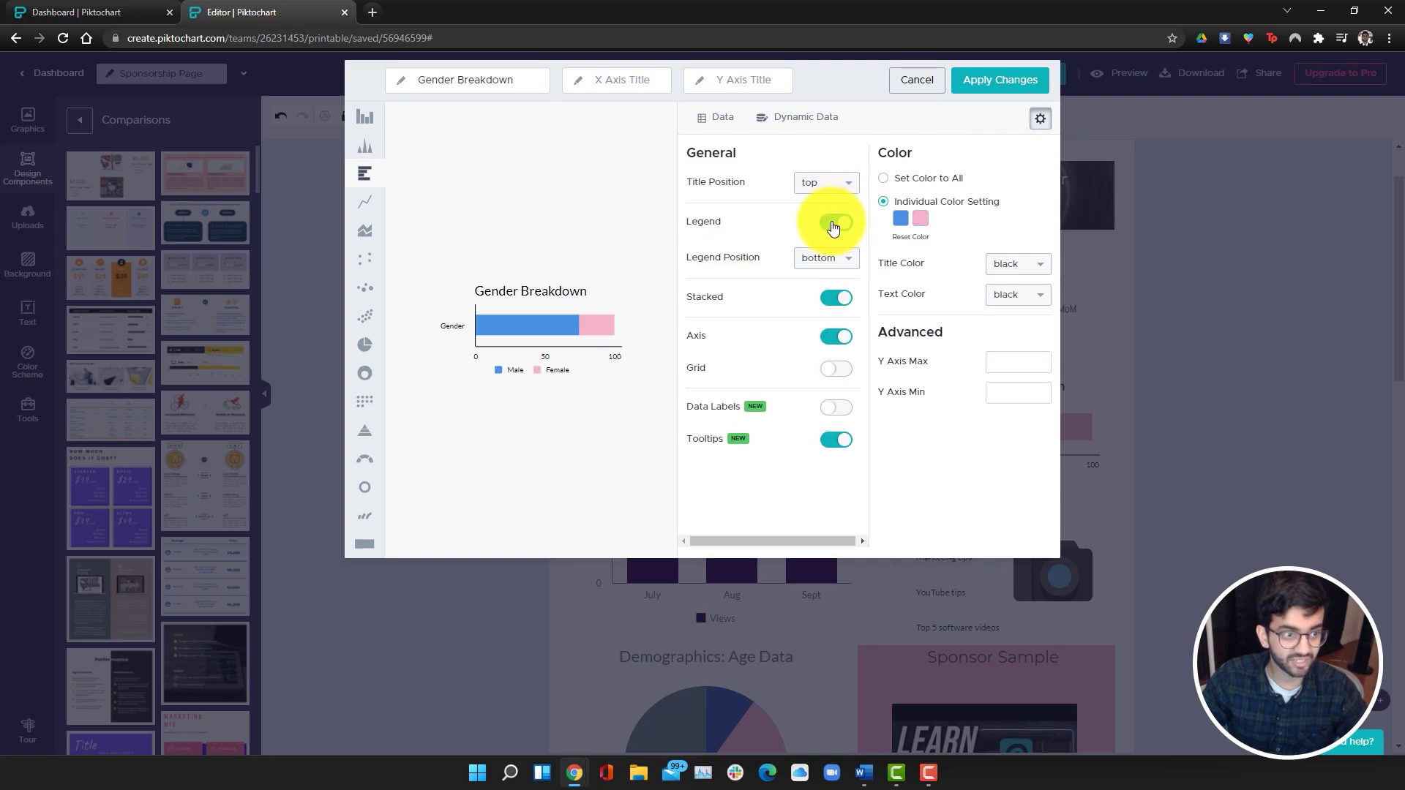
pyautogui.click(838, 408)
# Step: Apply the Gender chart changes, deselect it, and scroll down to the timeline
pyautogui.click(978, 91)
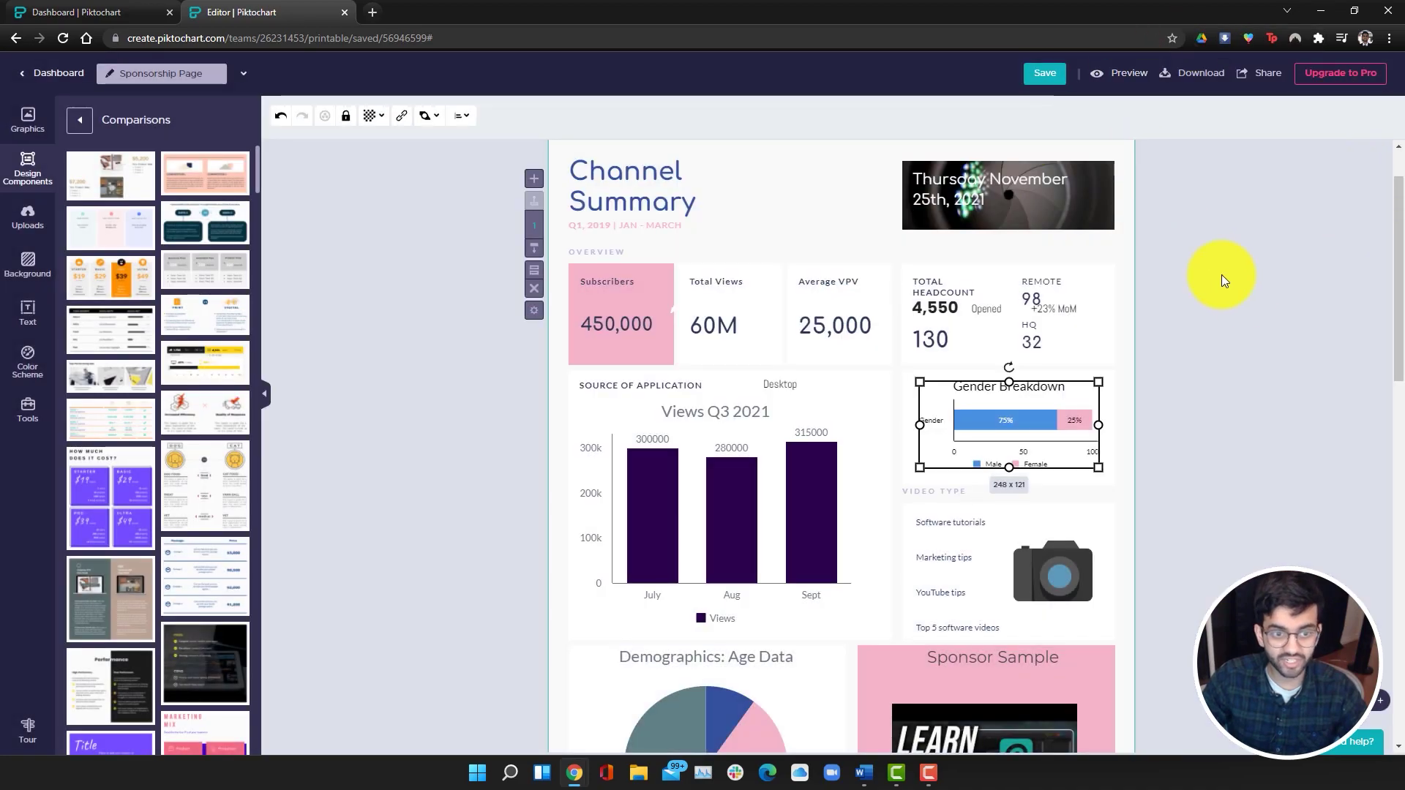
pyautogui.click(1239, 293)
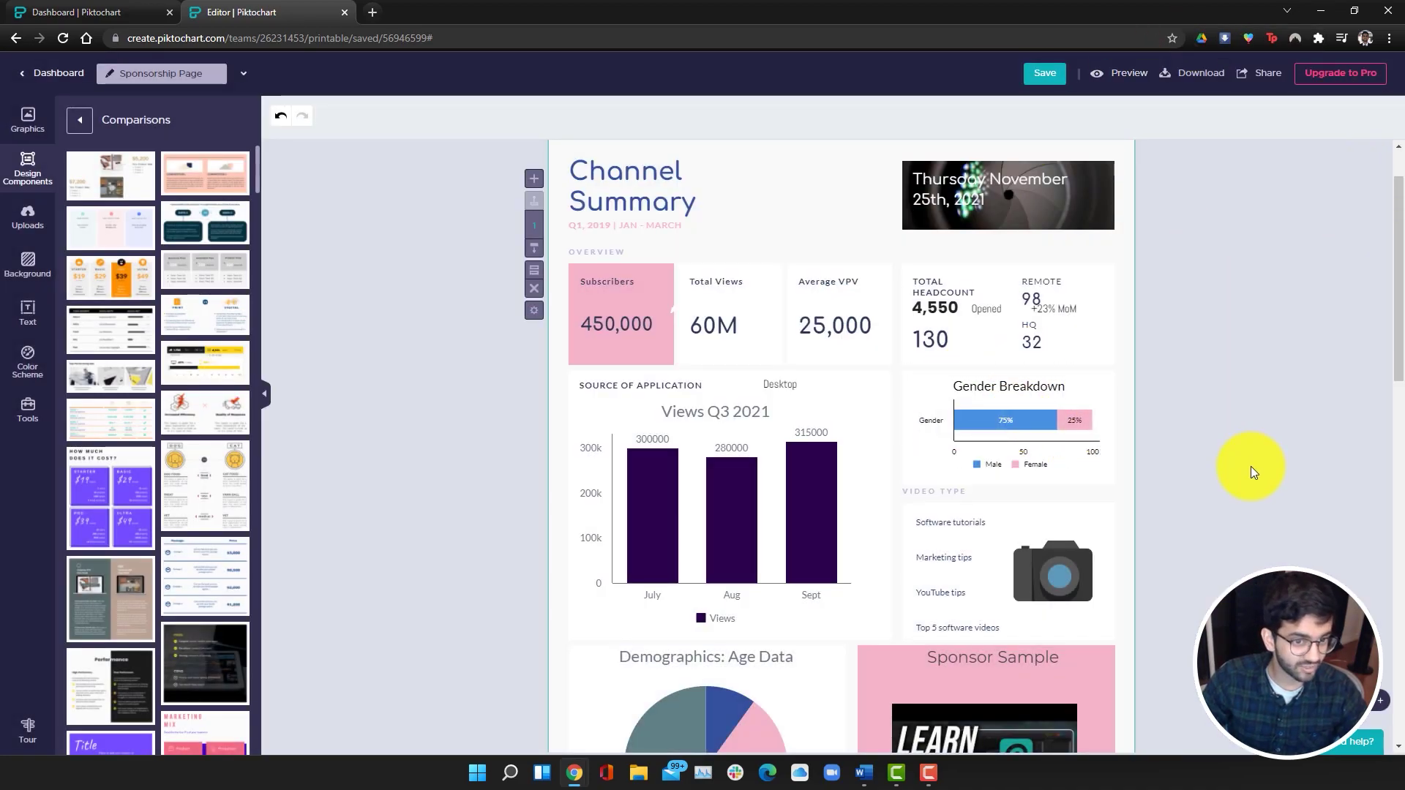
pyautogui.scroll(1, 1250, 468)
pyautogui.scroll(-2, 1166, 516)
pyautogui.scroll(-5, 1167, 516)
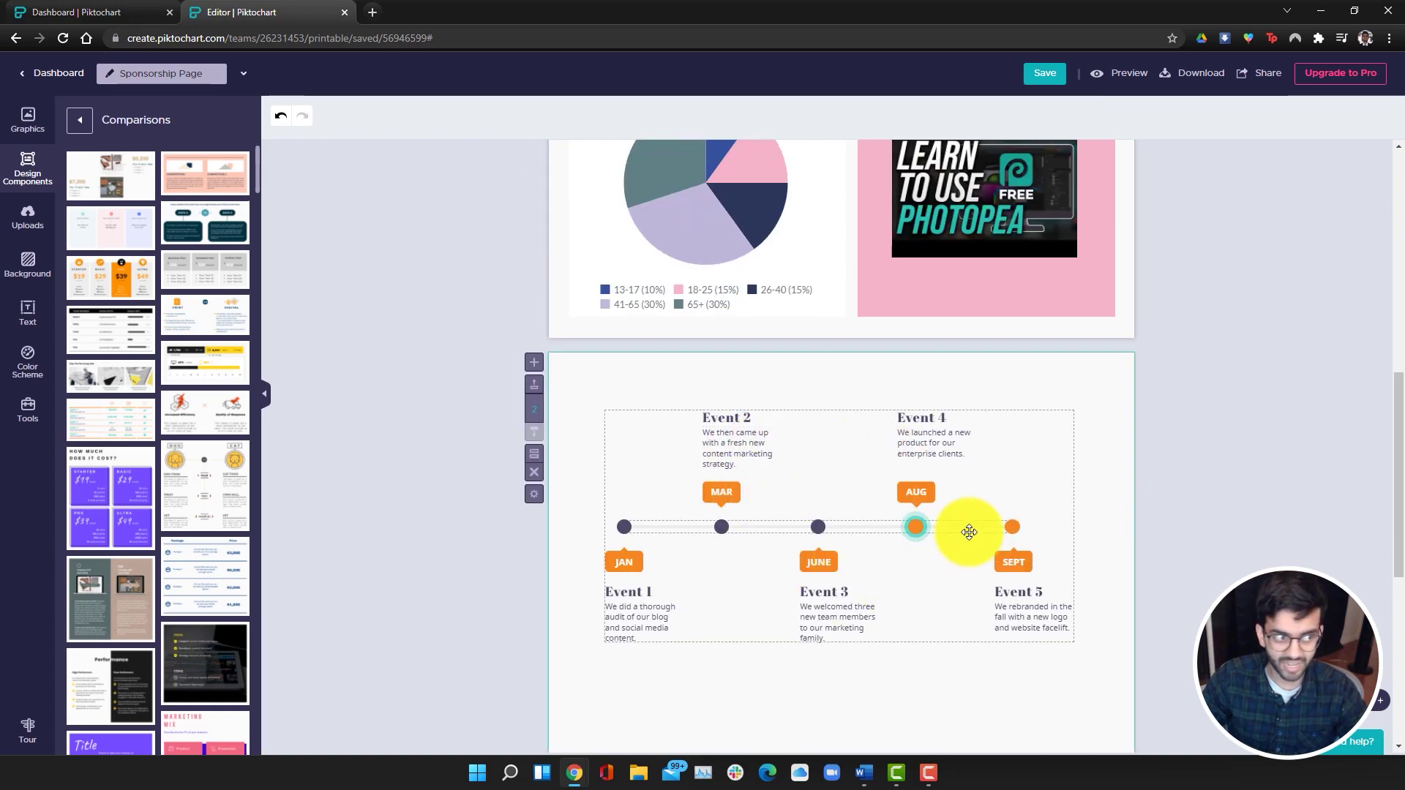
pyautogui.scroll(-2, 969, 532)
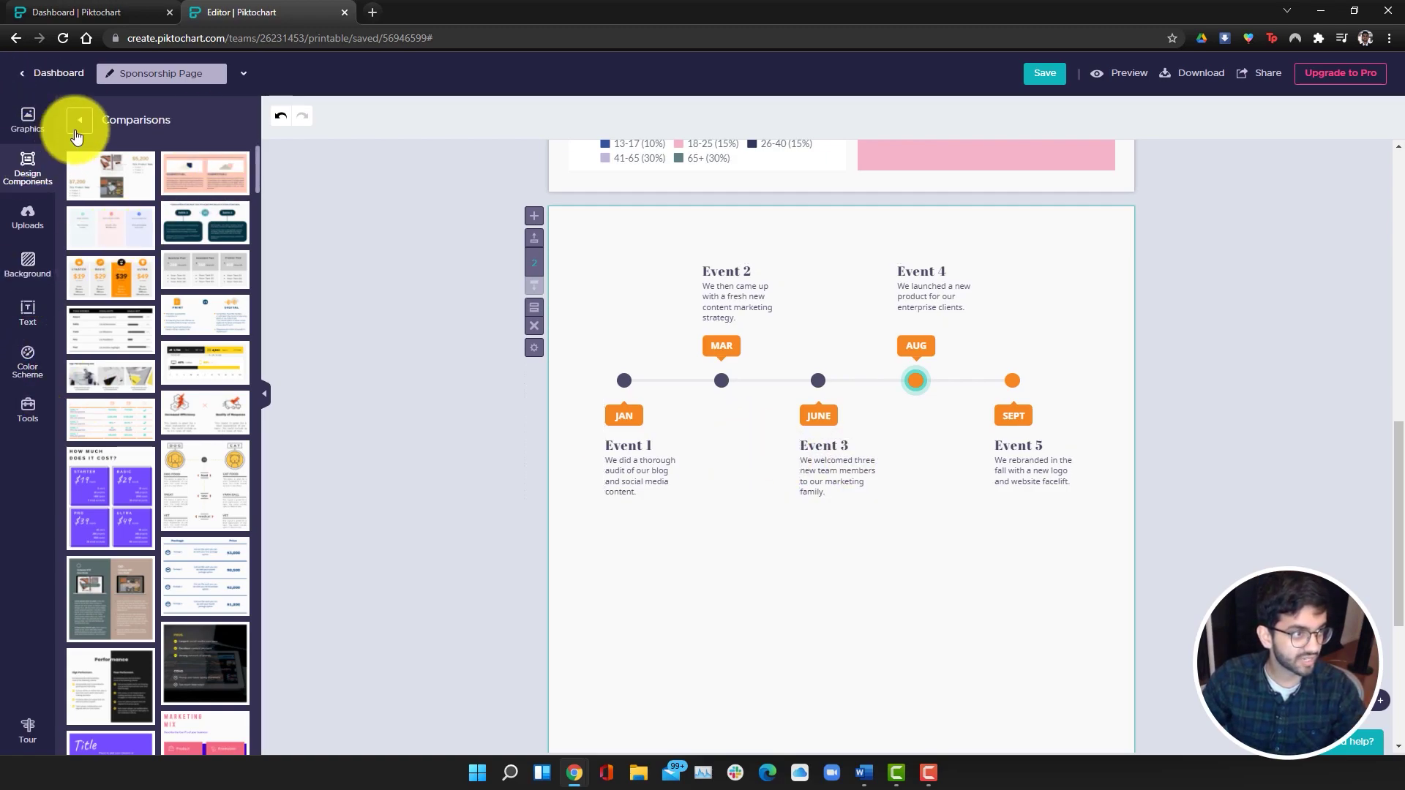
# Step: Switch the Design Components panel from Comparisons to the Timelines category
pyautogui.click(79, 120)
pyautogui.click(117, 219)
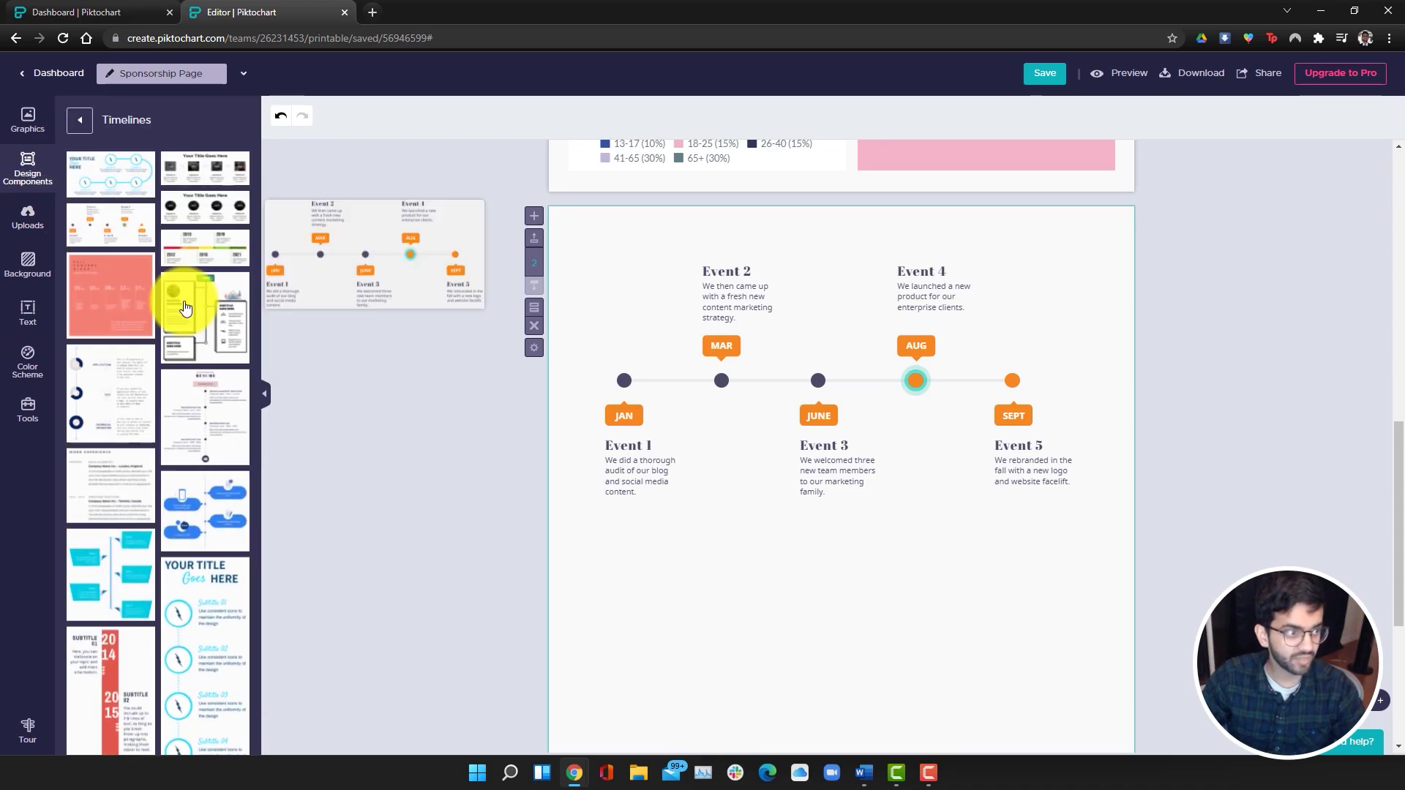
pyautogui.scroll(-5, 189, 467)
pyautogui.scroll(5, 189, 467)
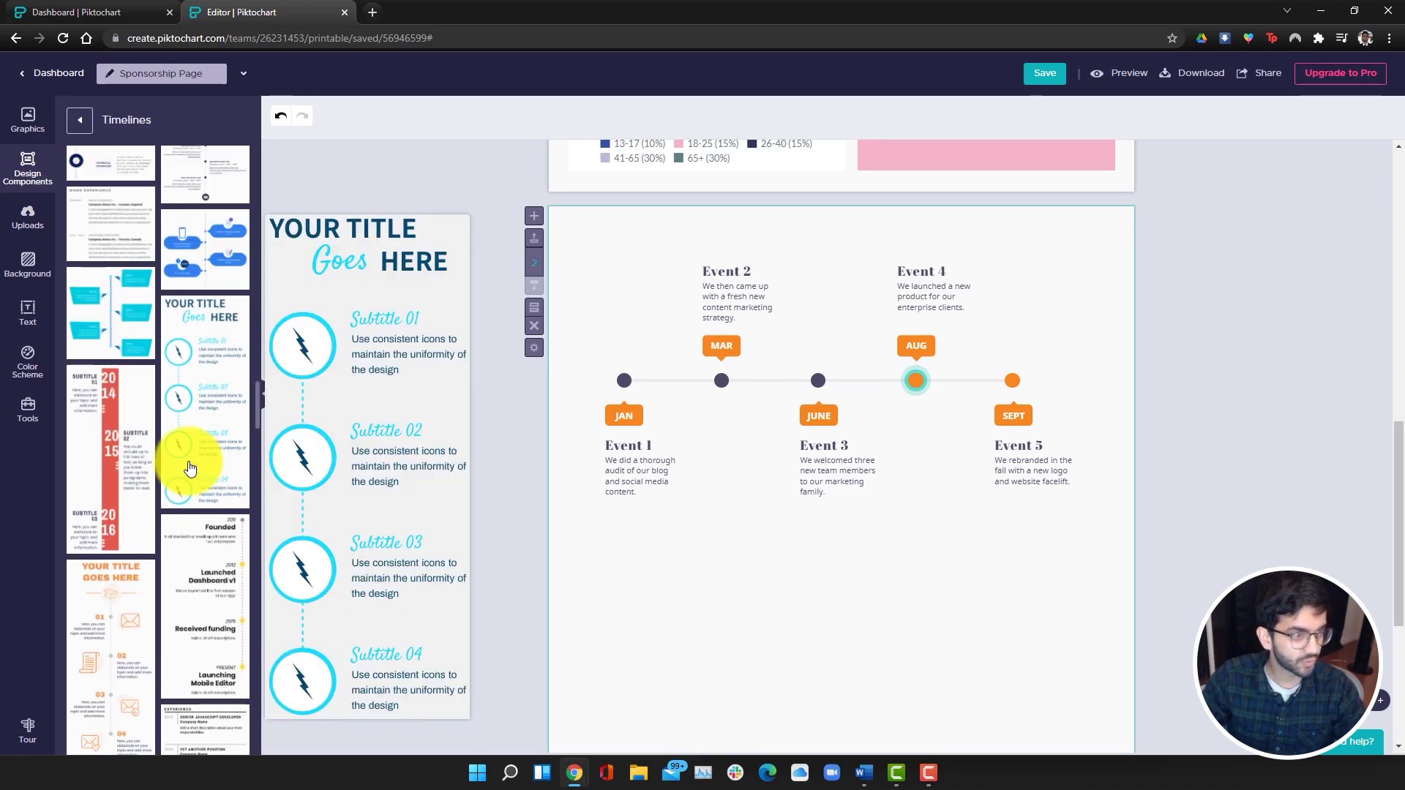
pyautogui.scroll(2, 681, 571)
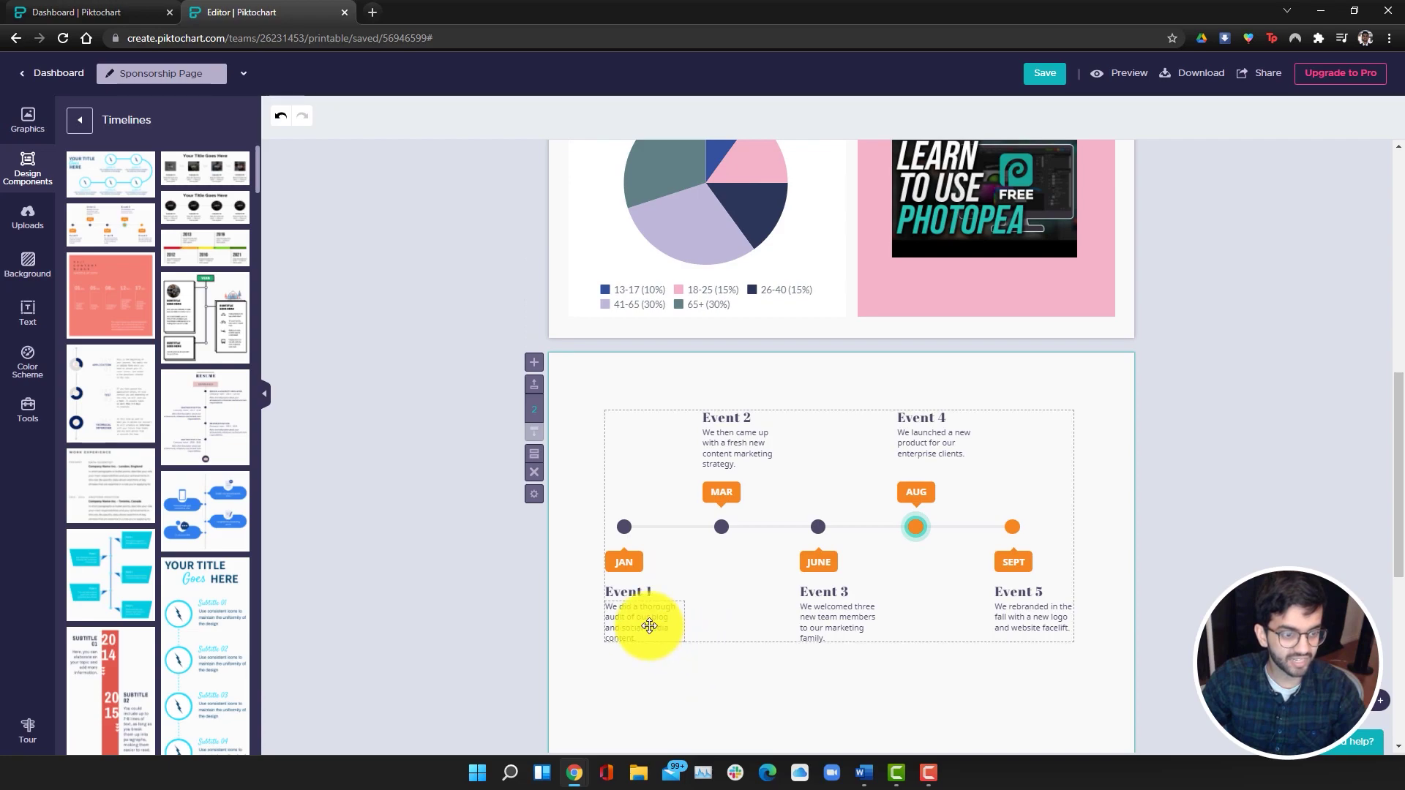
# Step: Change the first timeline label to Week 1 at font size 10
pyautogui.scroll(-2, 813, 607)
pyautogui.click(618, 402)
pyautogui.click(626, 418)
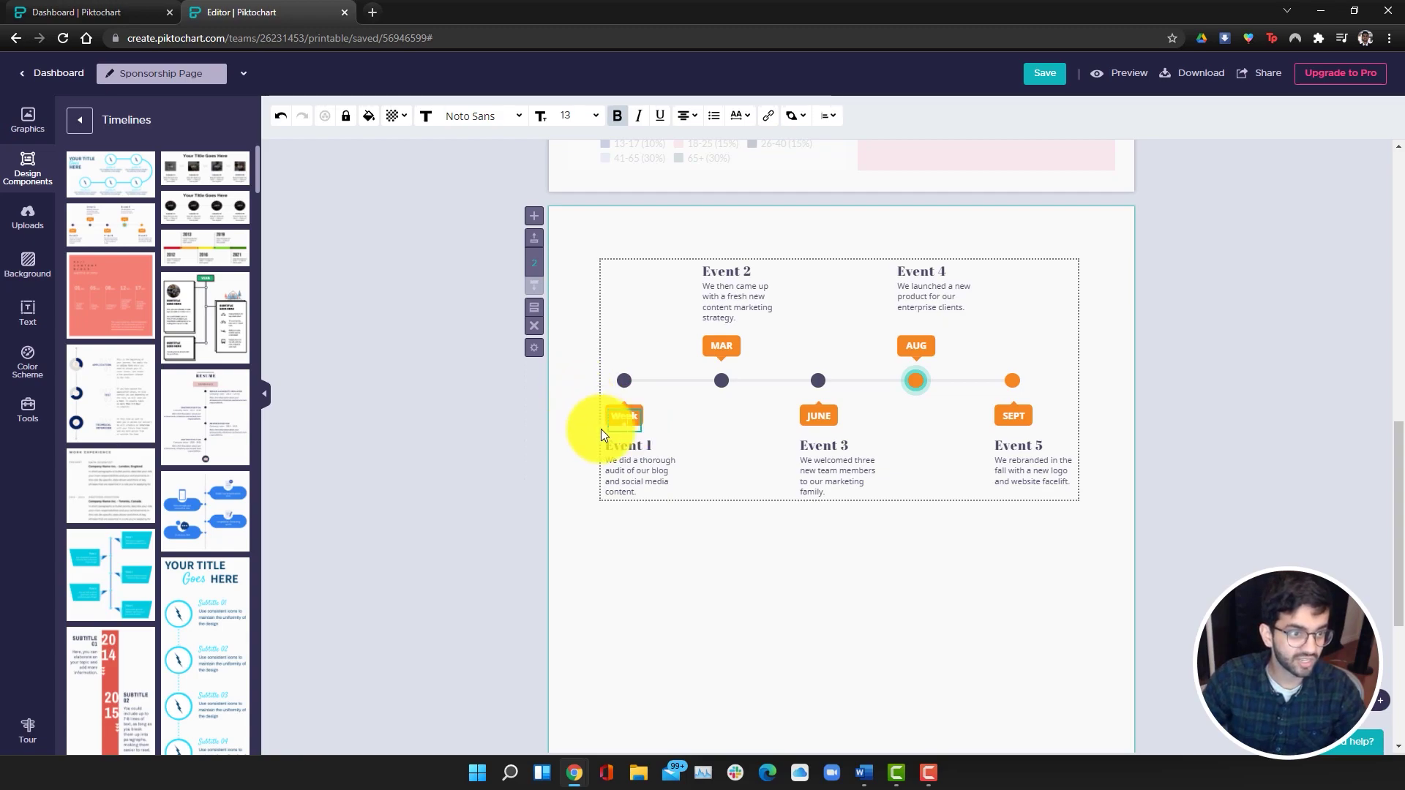
pyautogui.doubleClick(626, 417)
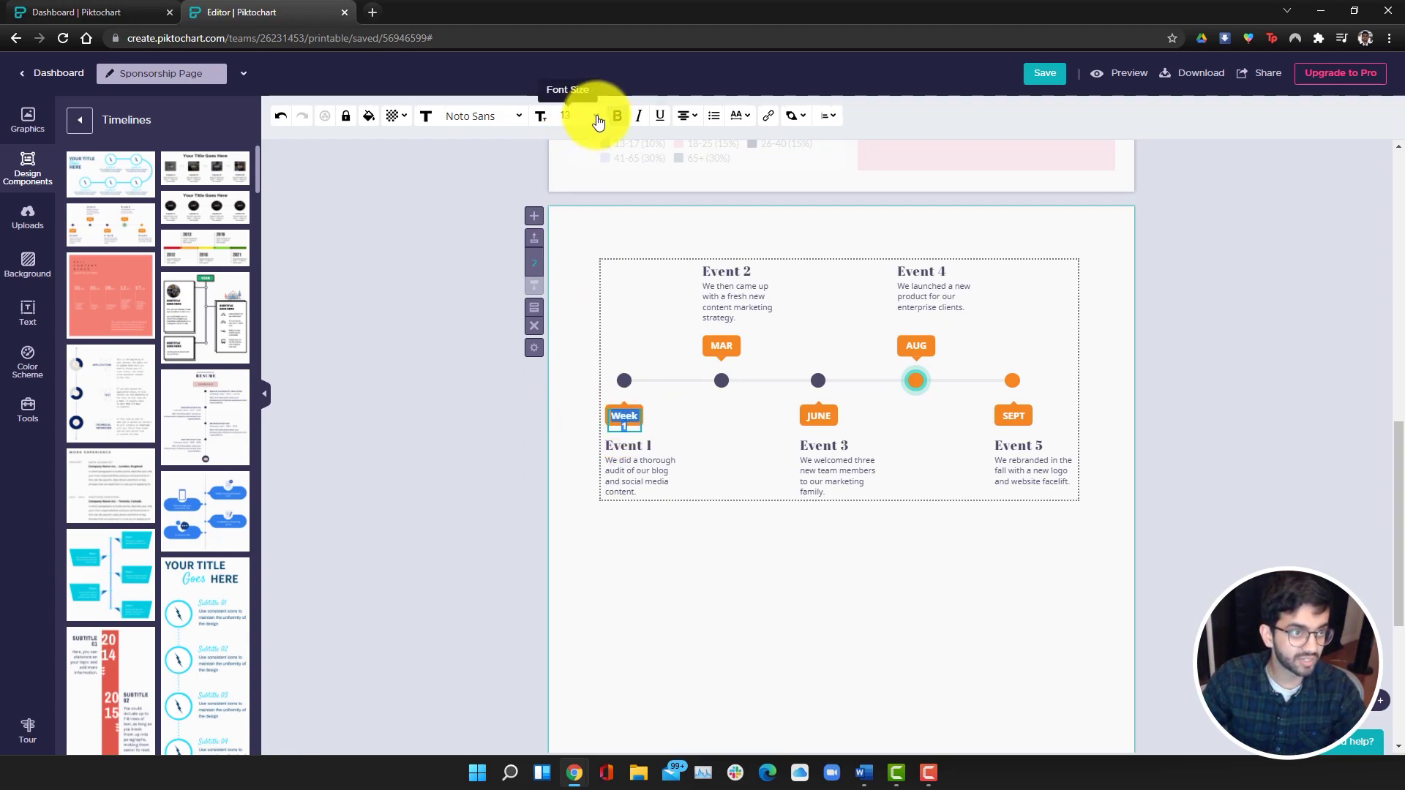
pyautogui.click(593, 125)
pyautogui.click(574, 179)
# Step: Change Event 1's heading to Planning and its description to 'We think of the keywords and video topic'
pyautogui.click(638, 443)
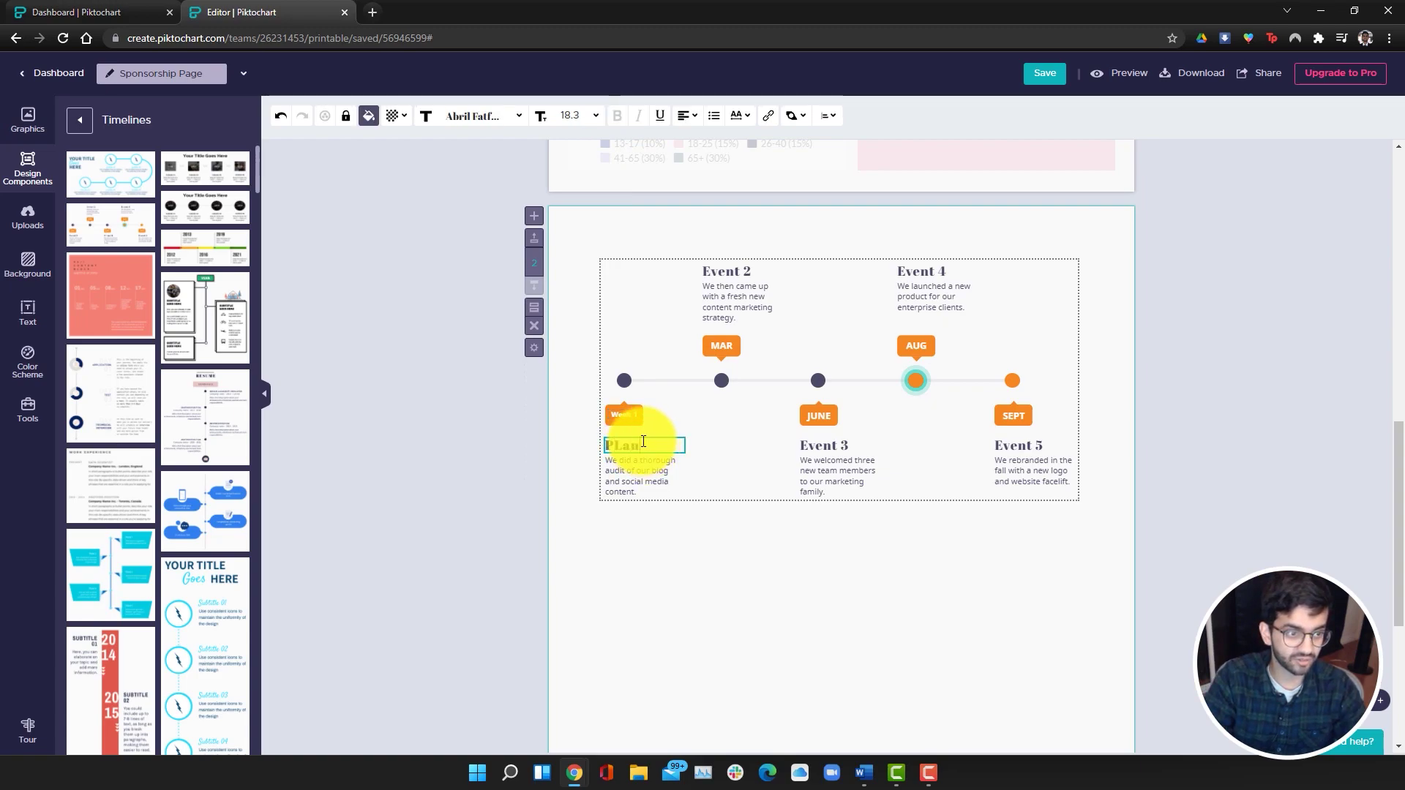
pyautogui.scroll(-1, 633, 394)
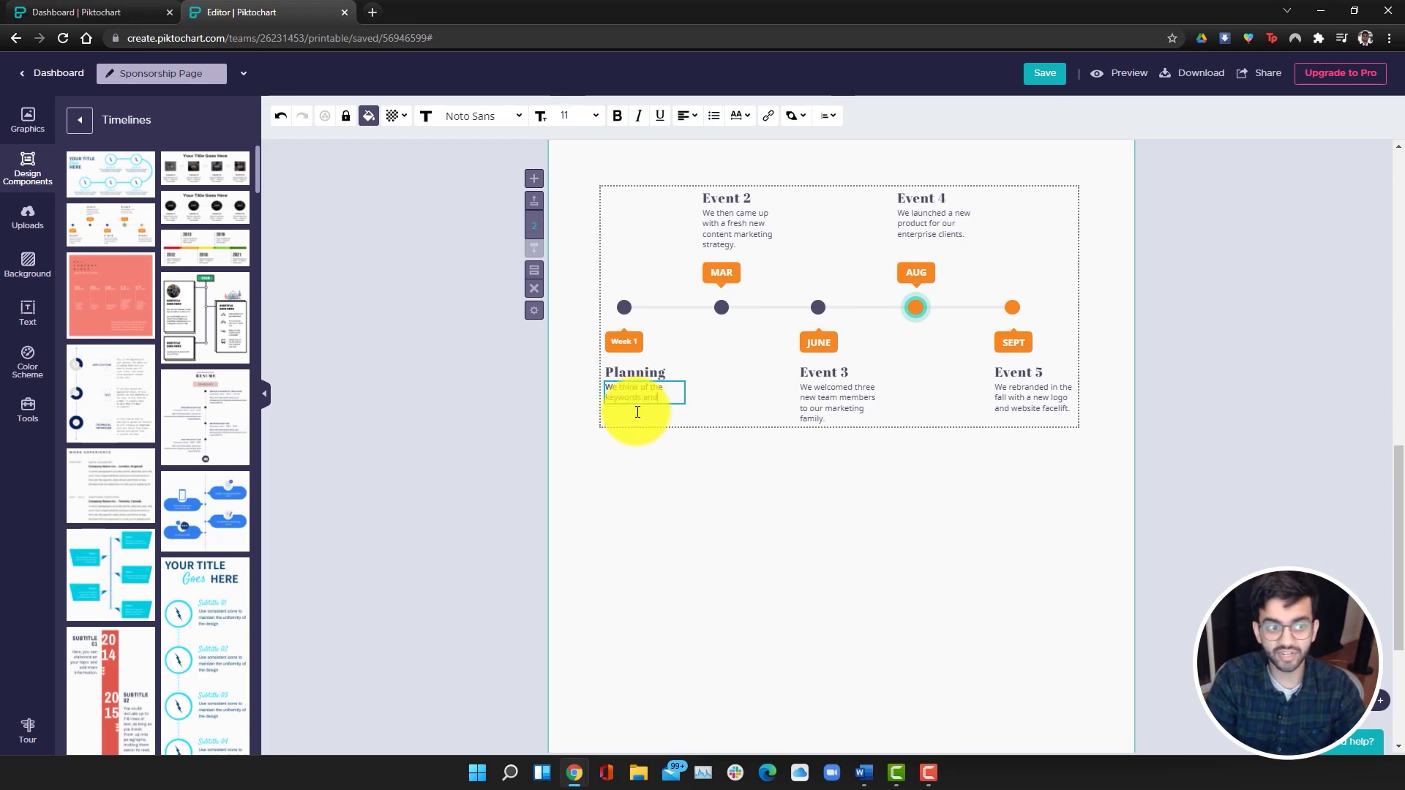
pyautogui.scroll(1, 638, 412)
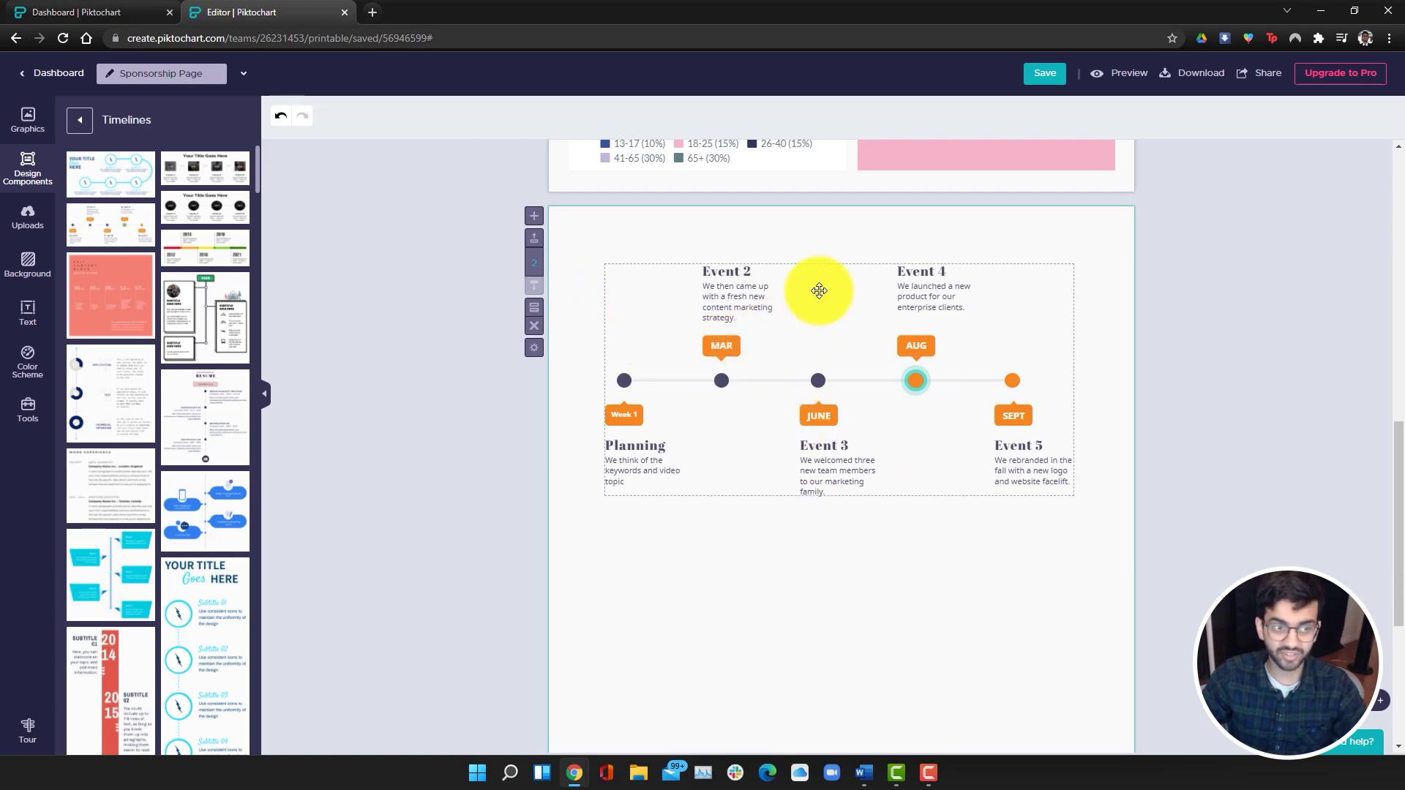
pyautogui.scroll(-3, 950, 442)
# Step: Duplicate the timeline block, delete the copy, and move the timeline above the pie-chart block
pyautogui.scroll(4, 950, 452)
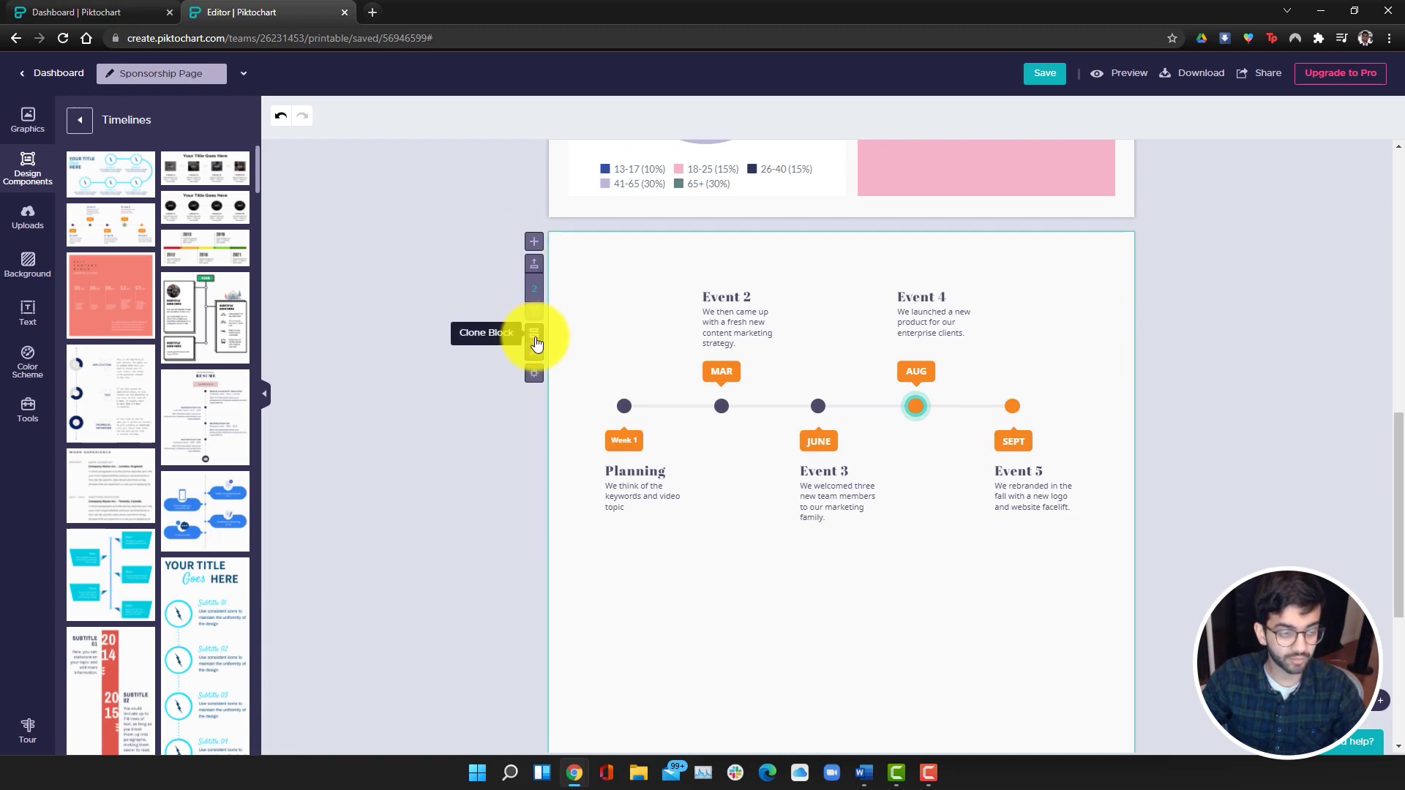
pyautogui.click(533, 339)
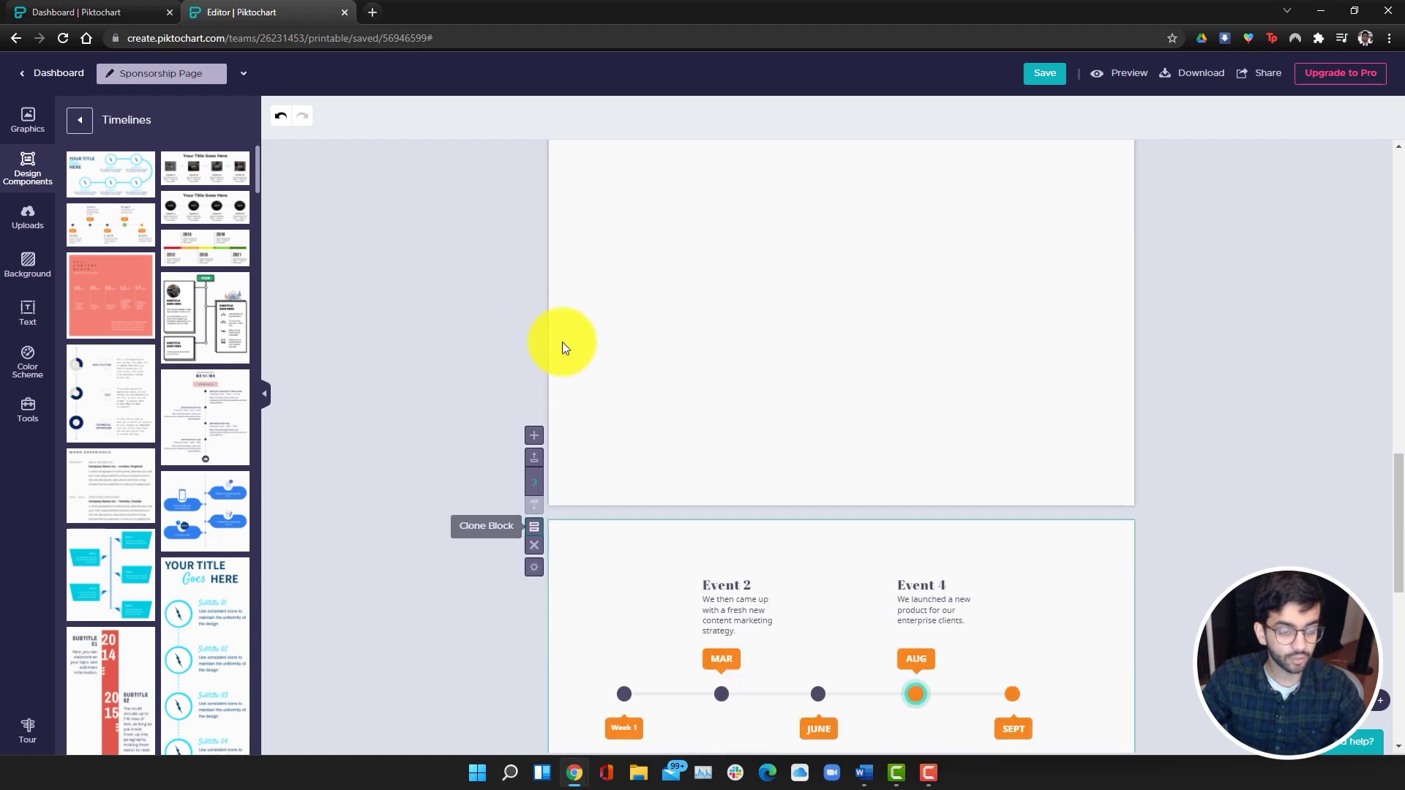
pyautogui.click(535, 289)
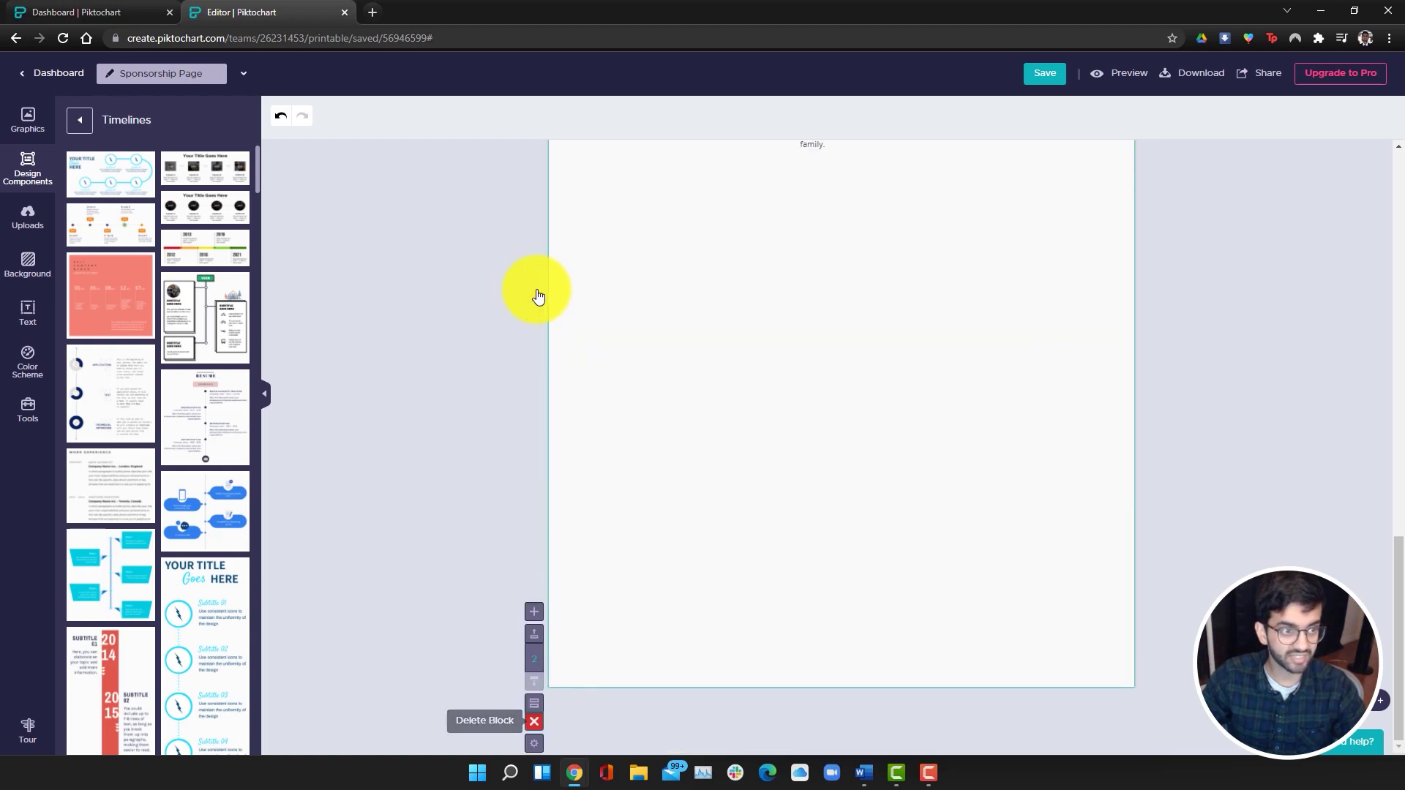
pyautogui.scroll(5, 706, 469)
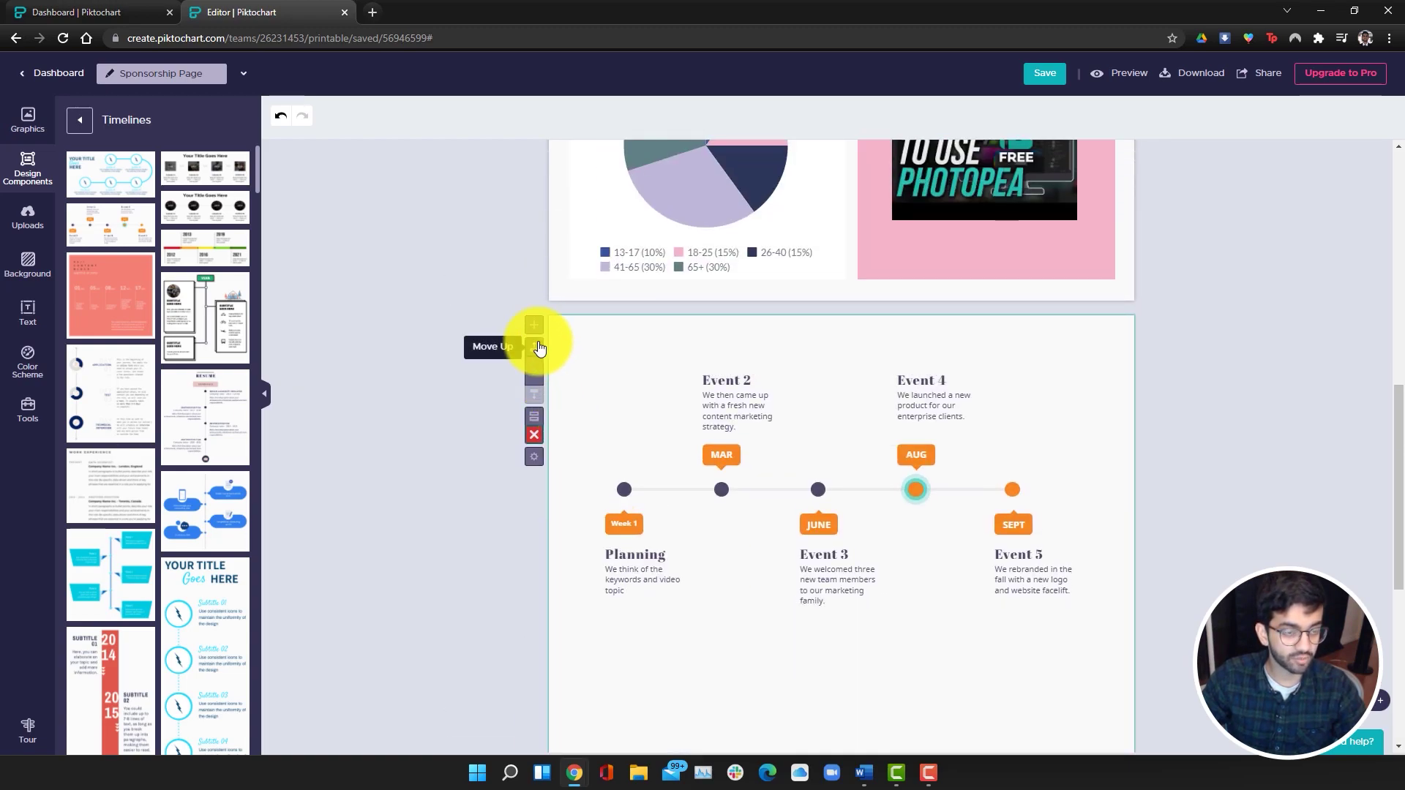
pyautogui.click(537, 348)
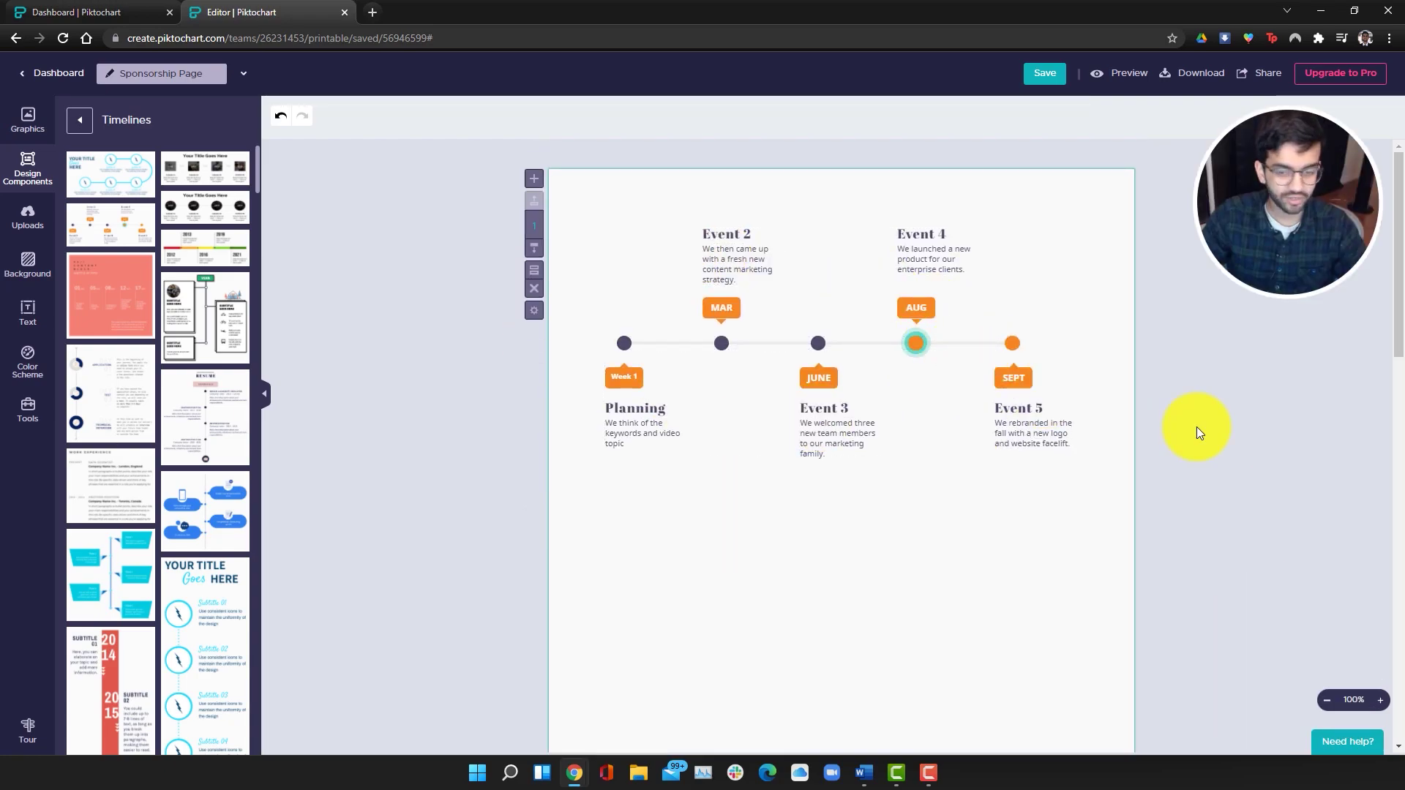
# Step: Zoom out to review the blocks, return to 100%, and delete the timeline block
pyautogui.click(1326, 701)
pyautogui.click(1327, 701)
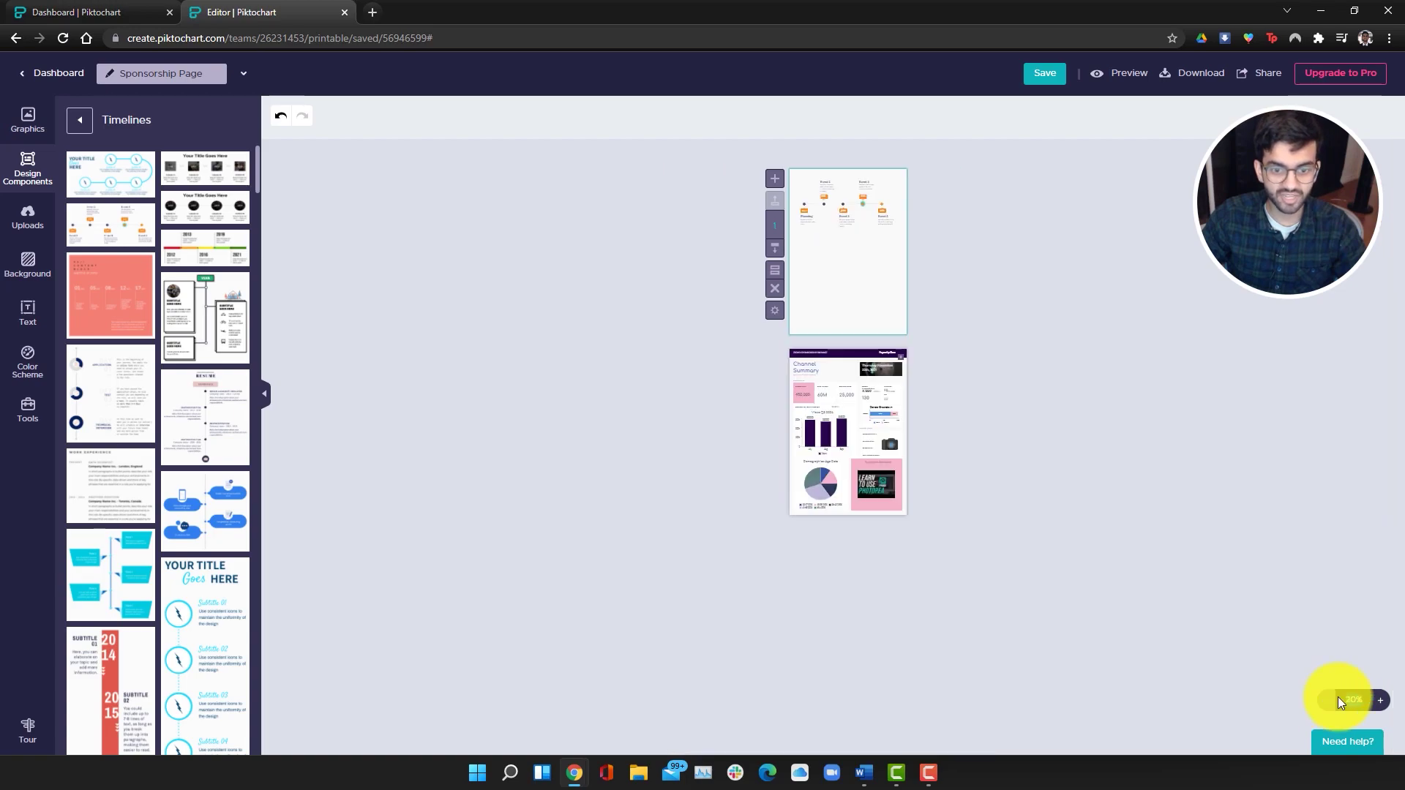
pyautogui.click(1380, 701)
pyautogui.click(1380, 702)
pyautogui.click(1381, 701)
pyautogui.click(1381, 701)
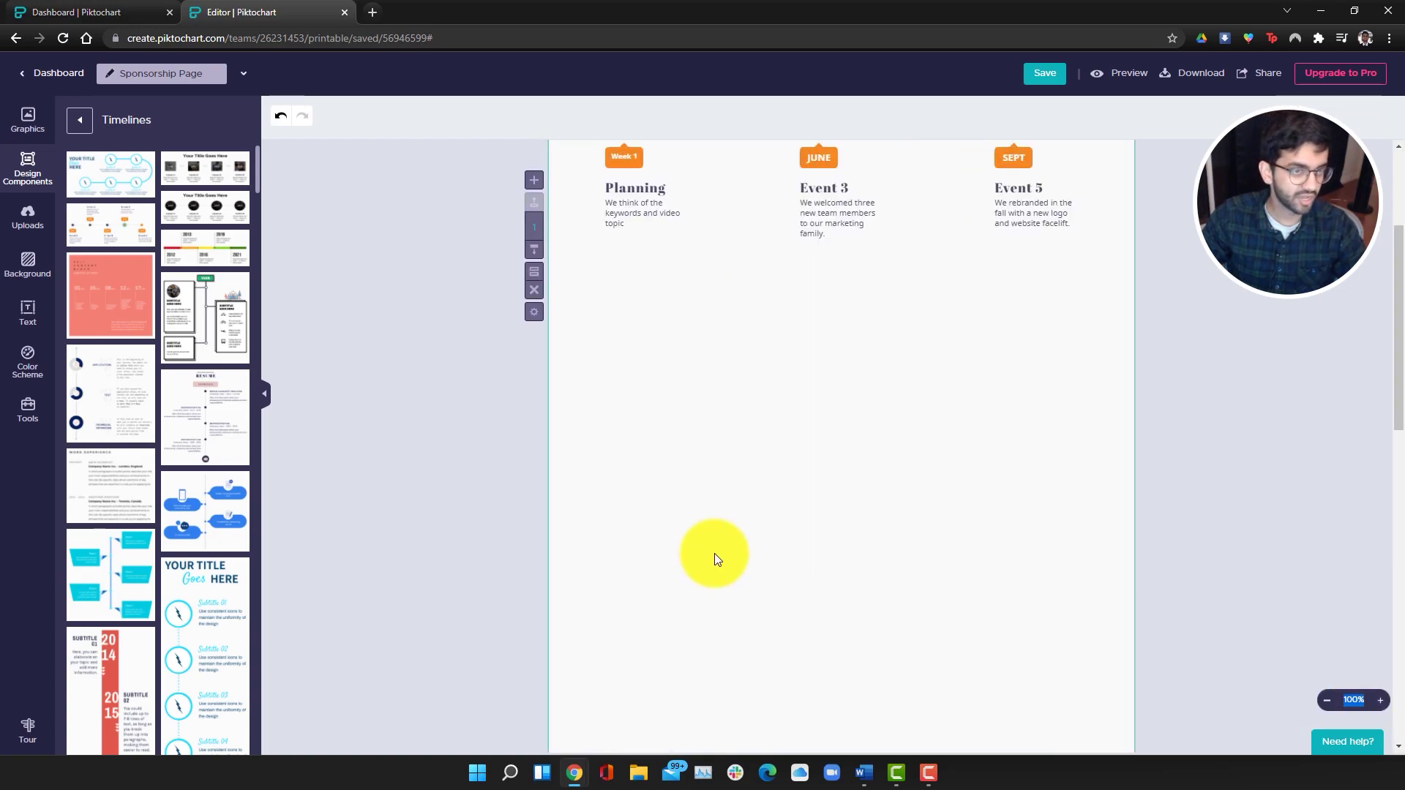
pyautogui.scroll(3, 695, 512)
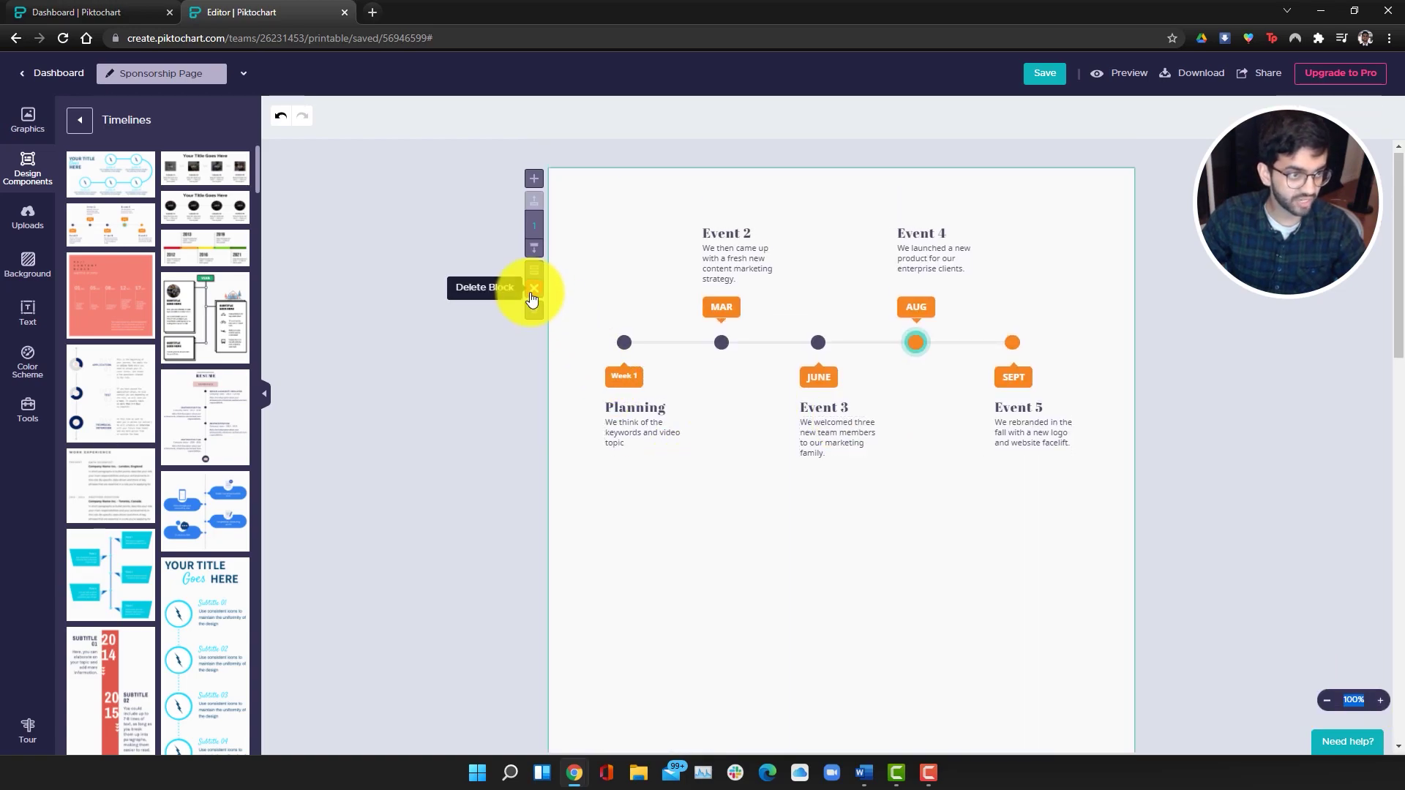
pyautogui.click(535, 295)
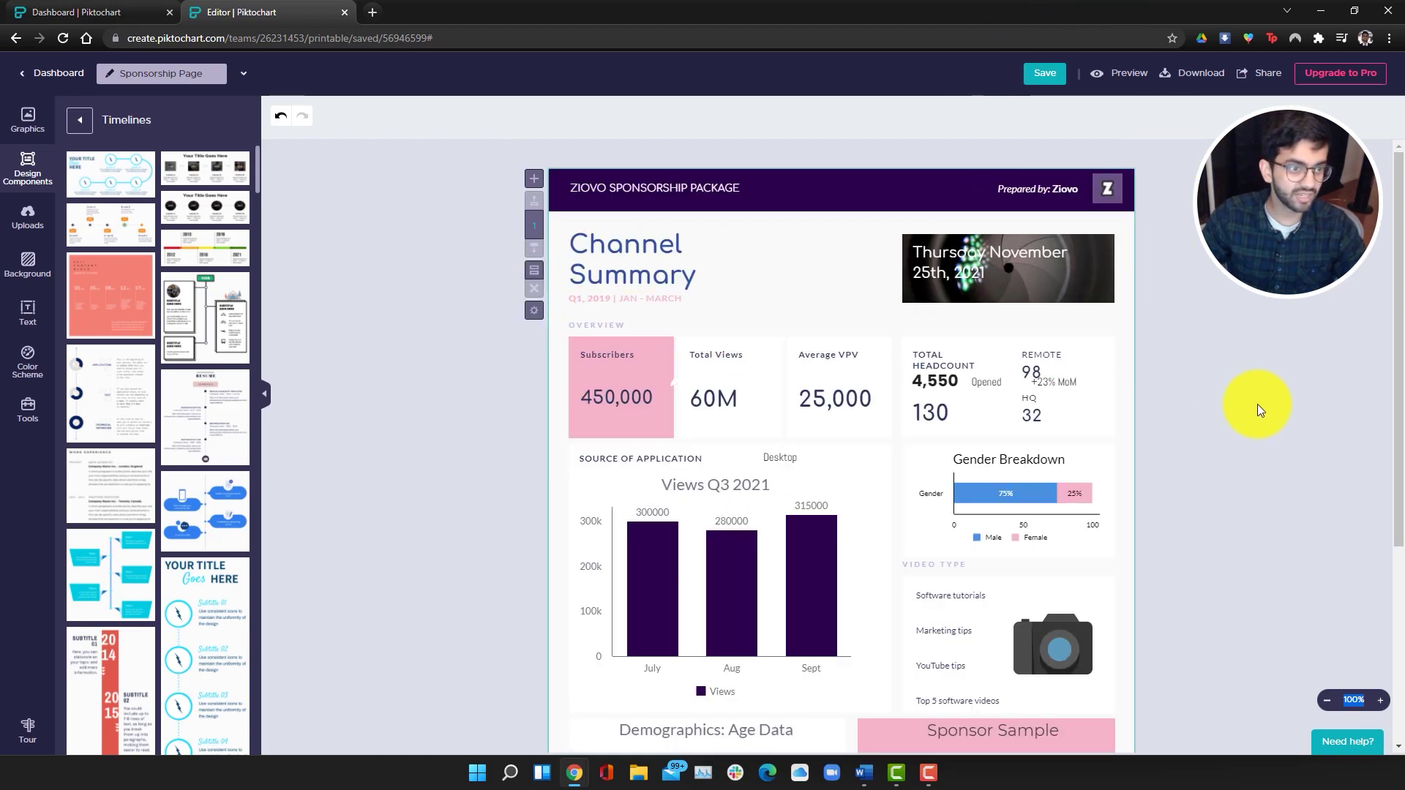
# Step: Delete the stray icon near Total Views and save the visual
pyautogui.click(680, 382)
pyautogui.press('Delete')
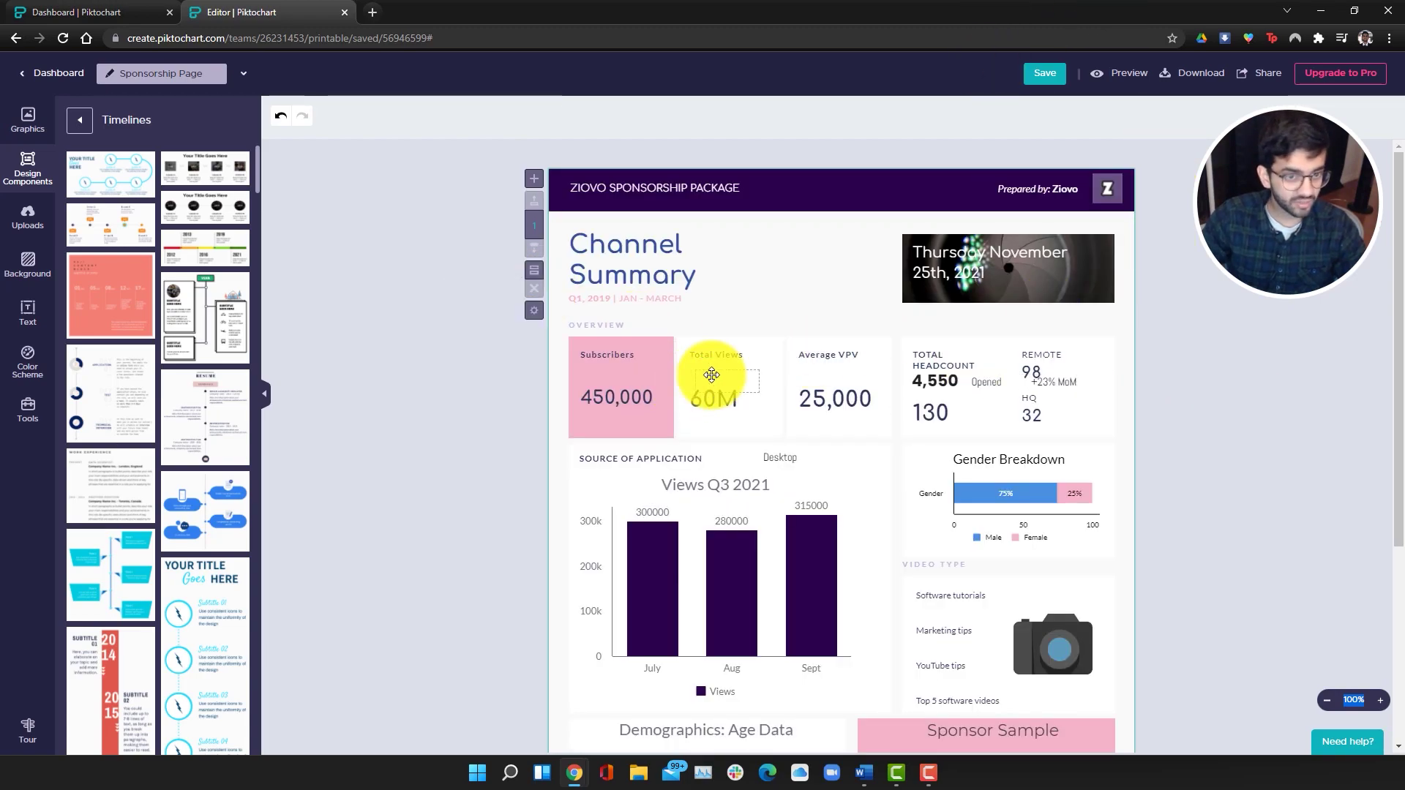
pyautogui.scroll(-1, 1244, 366)
pyautogui.scroll(-3, 1252, 406)
pyautogui.scroll(4, 1250, 413)
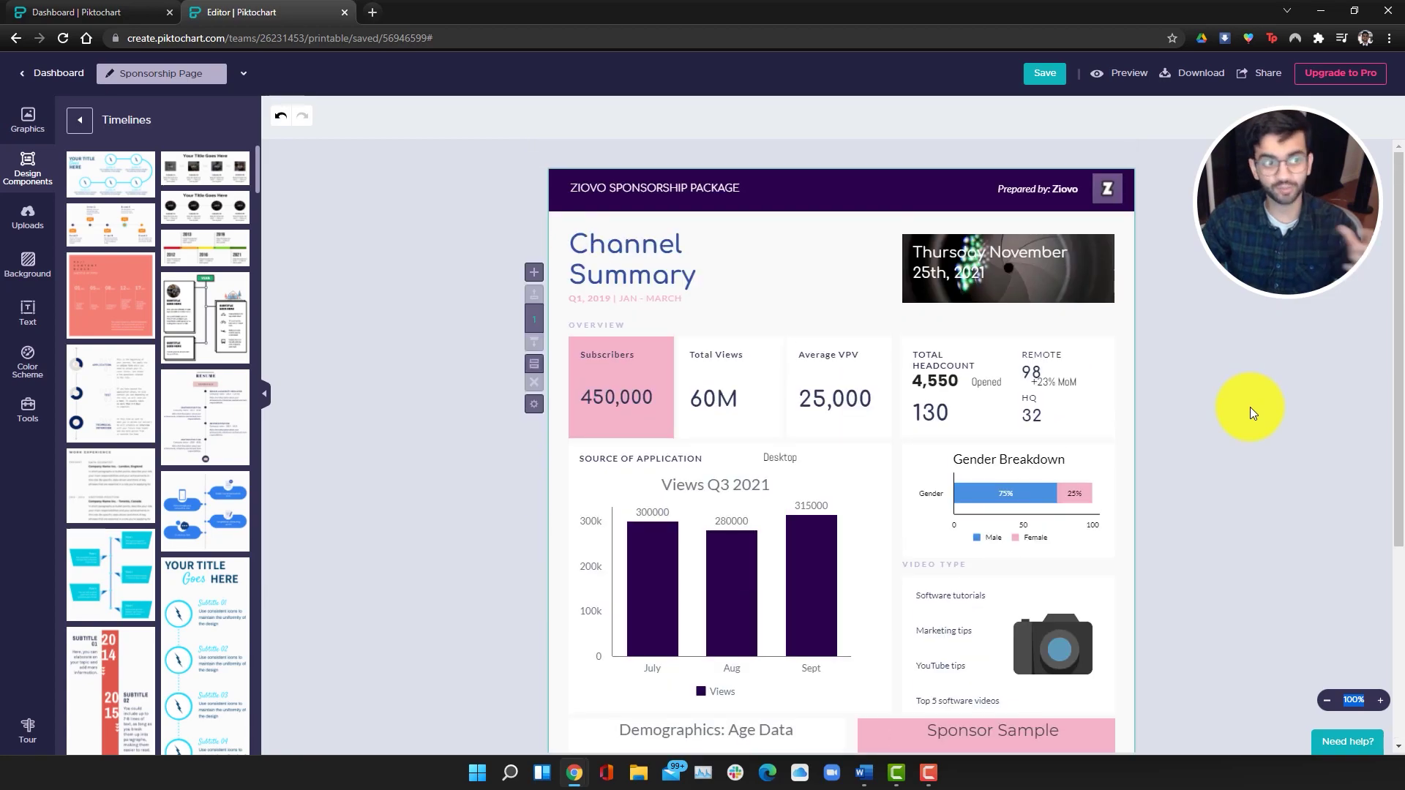
pyautogui.hotkey('ctrl', 's')
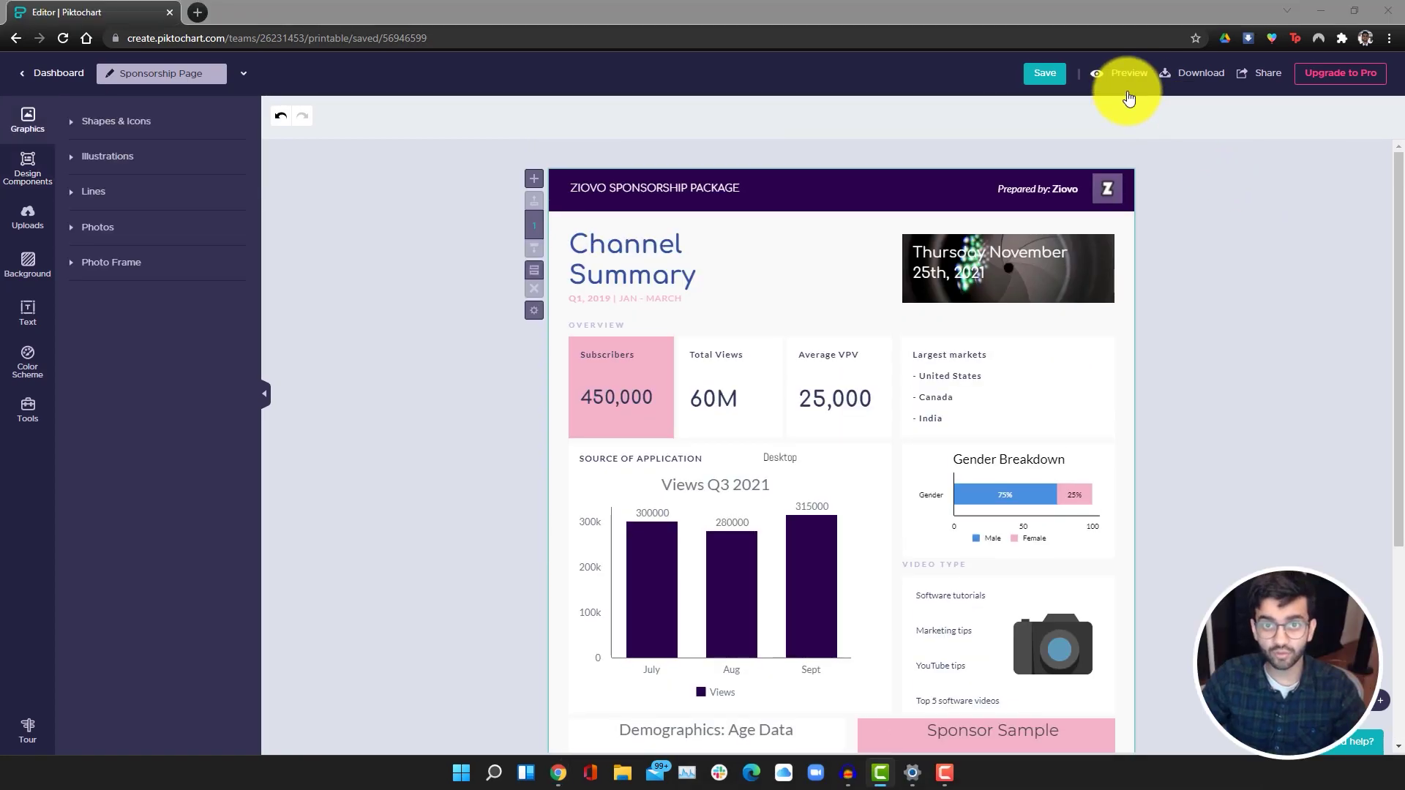
# Step: Preview the visual, leave to the dashboard, and reopen the Sponsorship Page for editing
pyautogui.click(1126, 75)
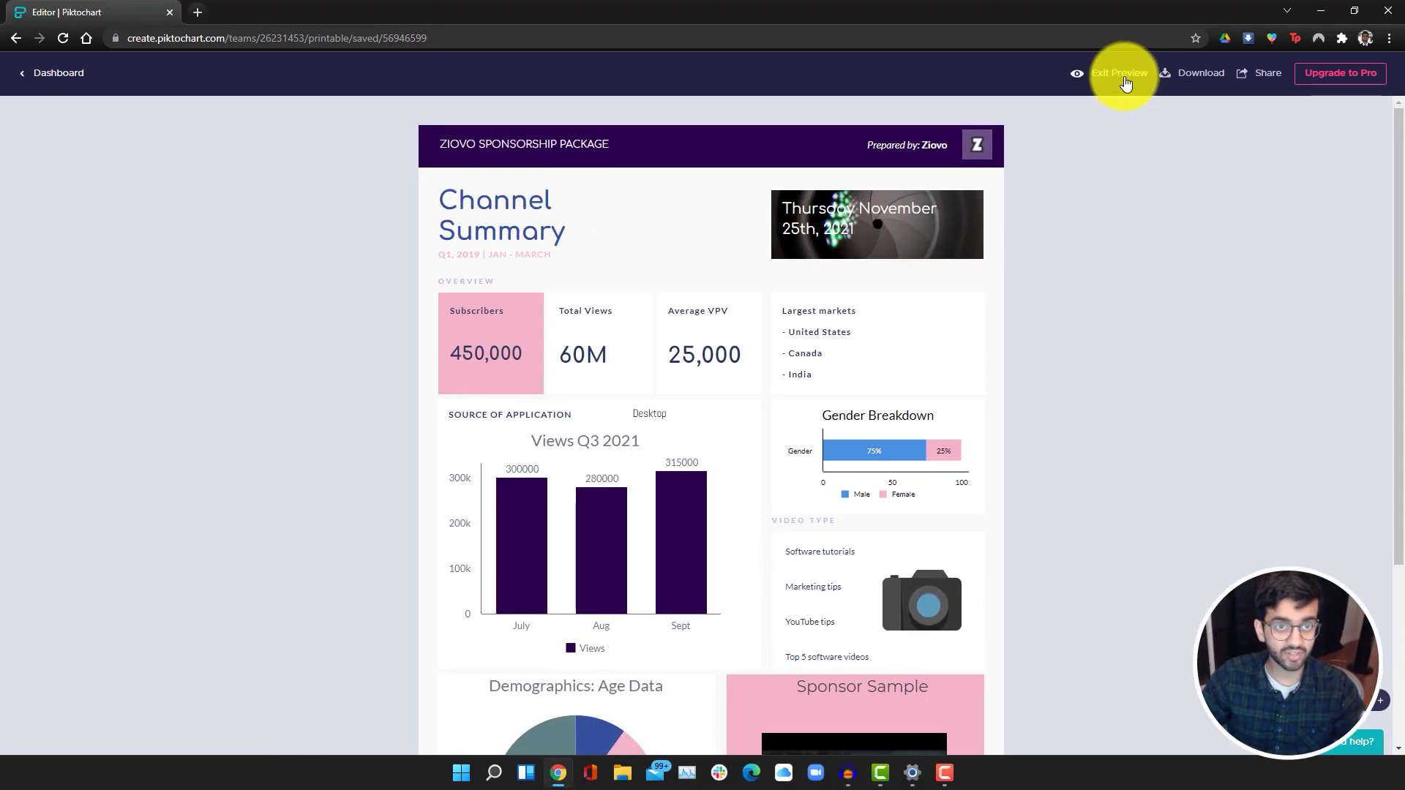
pyautogui.scroll(-4, 1196, 330)
pyautogui.scroll(4, 1196, 329)
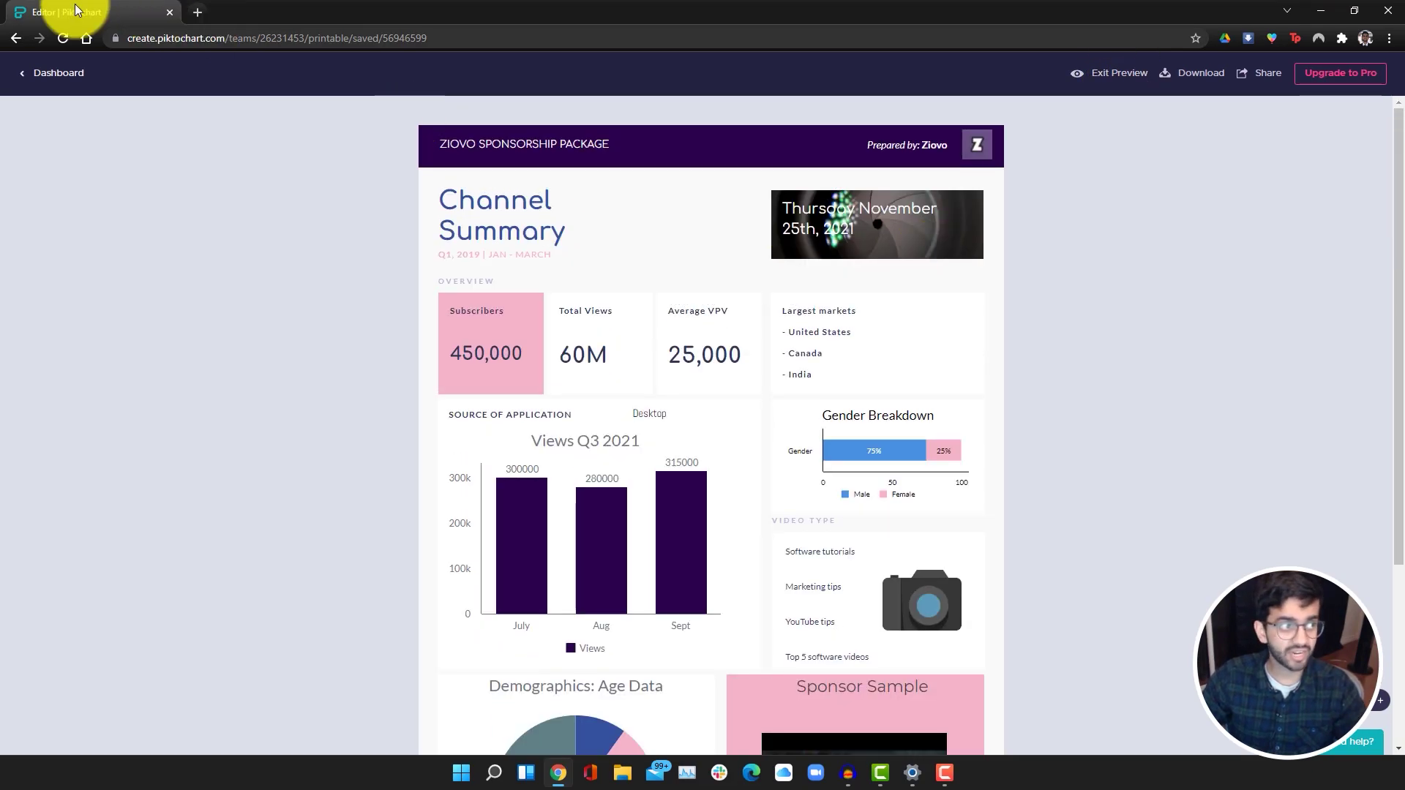
pyautogui.click(33, 72)
pyautogui.click(772, 121)
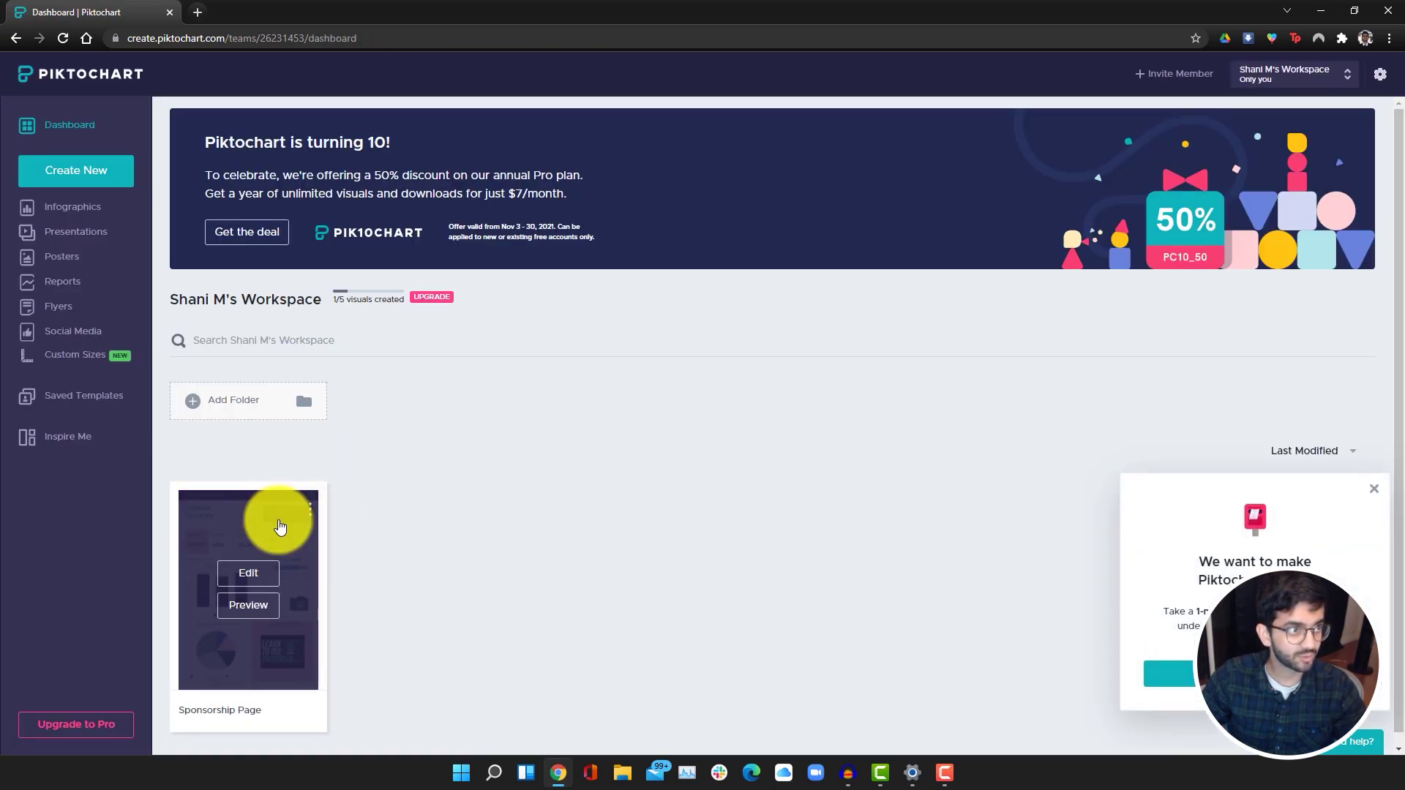
pyautogui.click(243, 573)
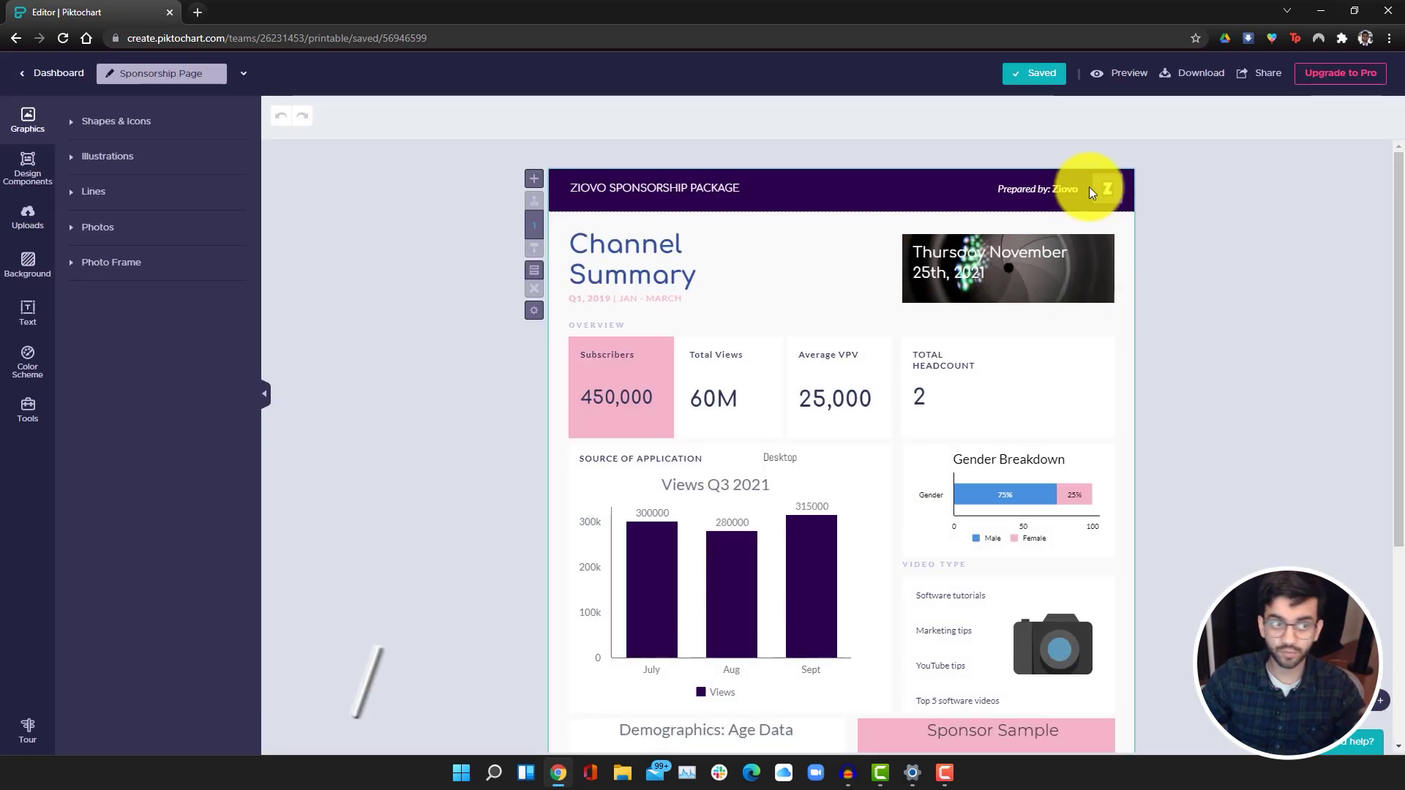
# Step: Download the Sponsorship Page as a high-quality PDF and dismiss the credits offer
pyautogui.click(1197, 73)
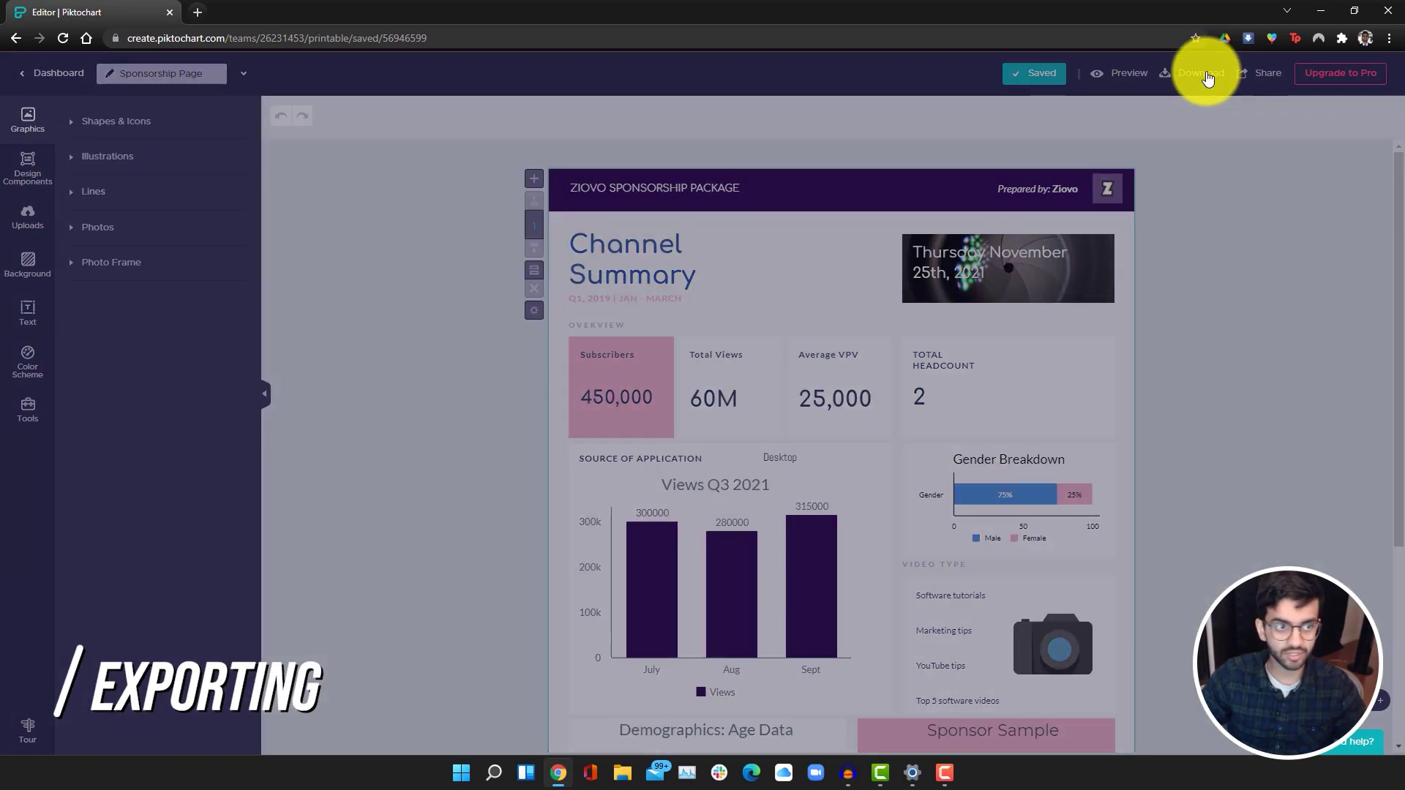
pyautogui.click(695, 176)
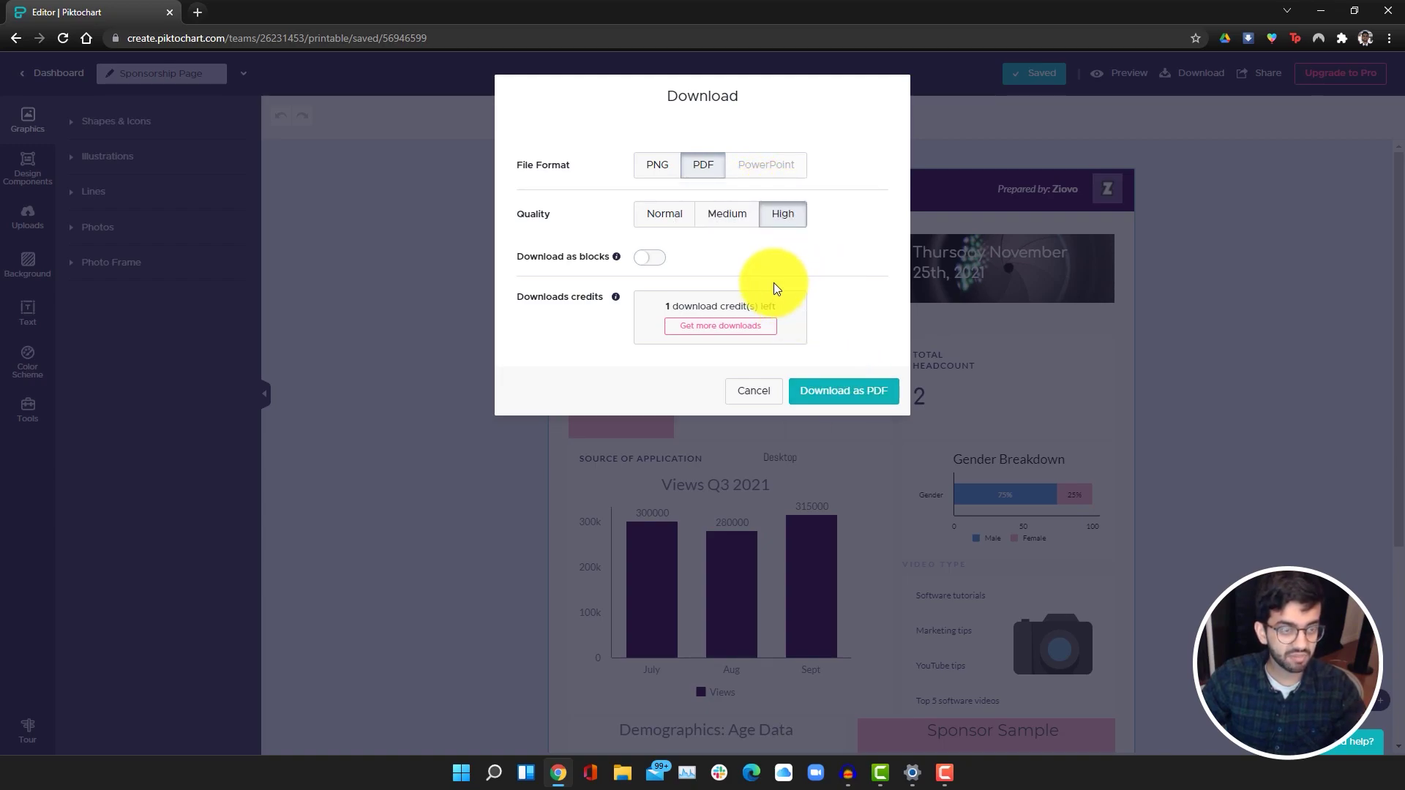
pyautogui.click(852, 395)
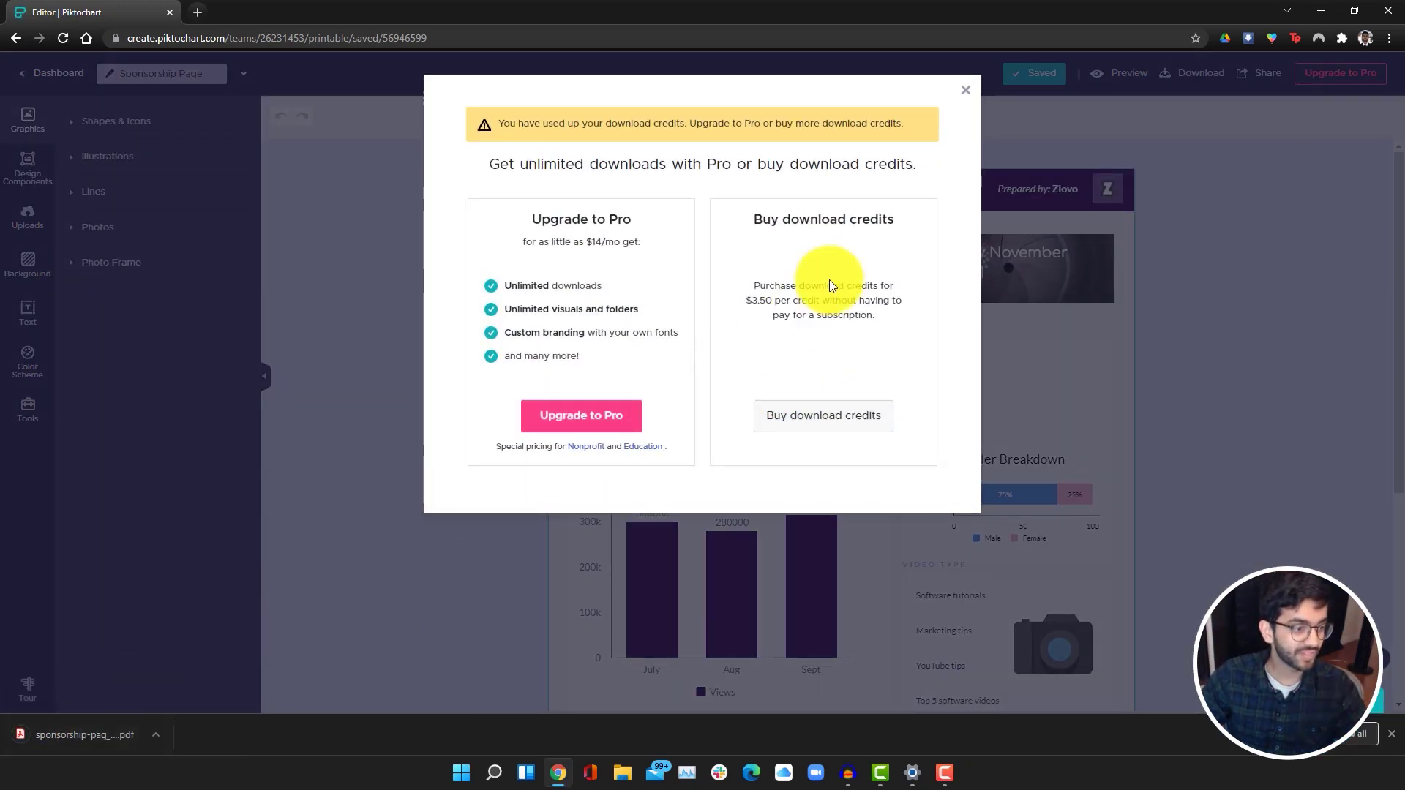
pyautogui.click(964, 96)
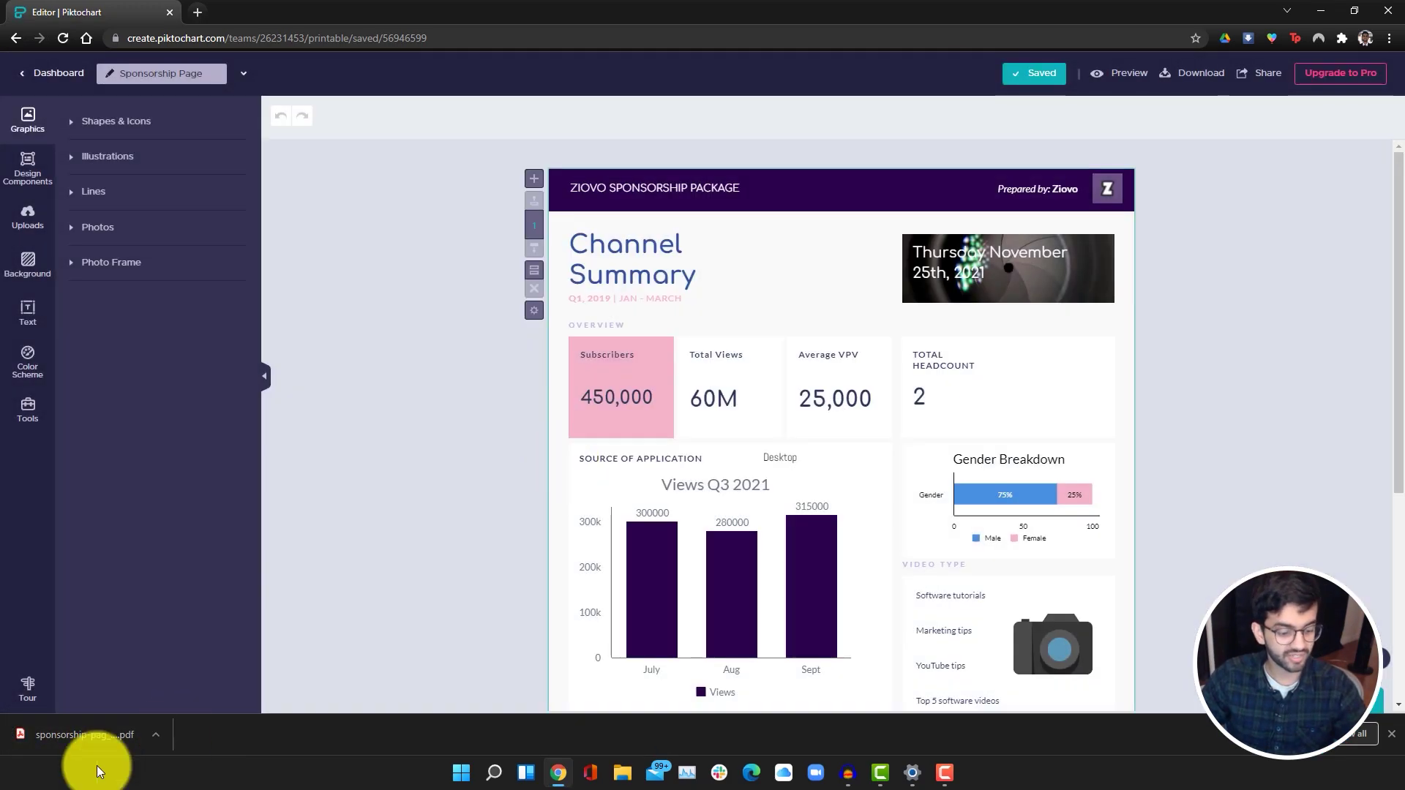
# Step: Check the downloaded PDF, then return to the editor's sharing options
pyautogui.click(61, 734)
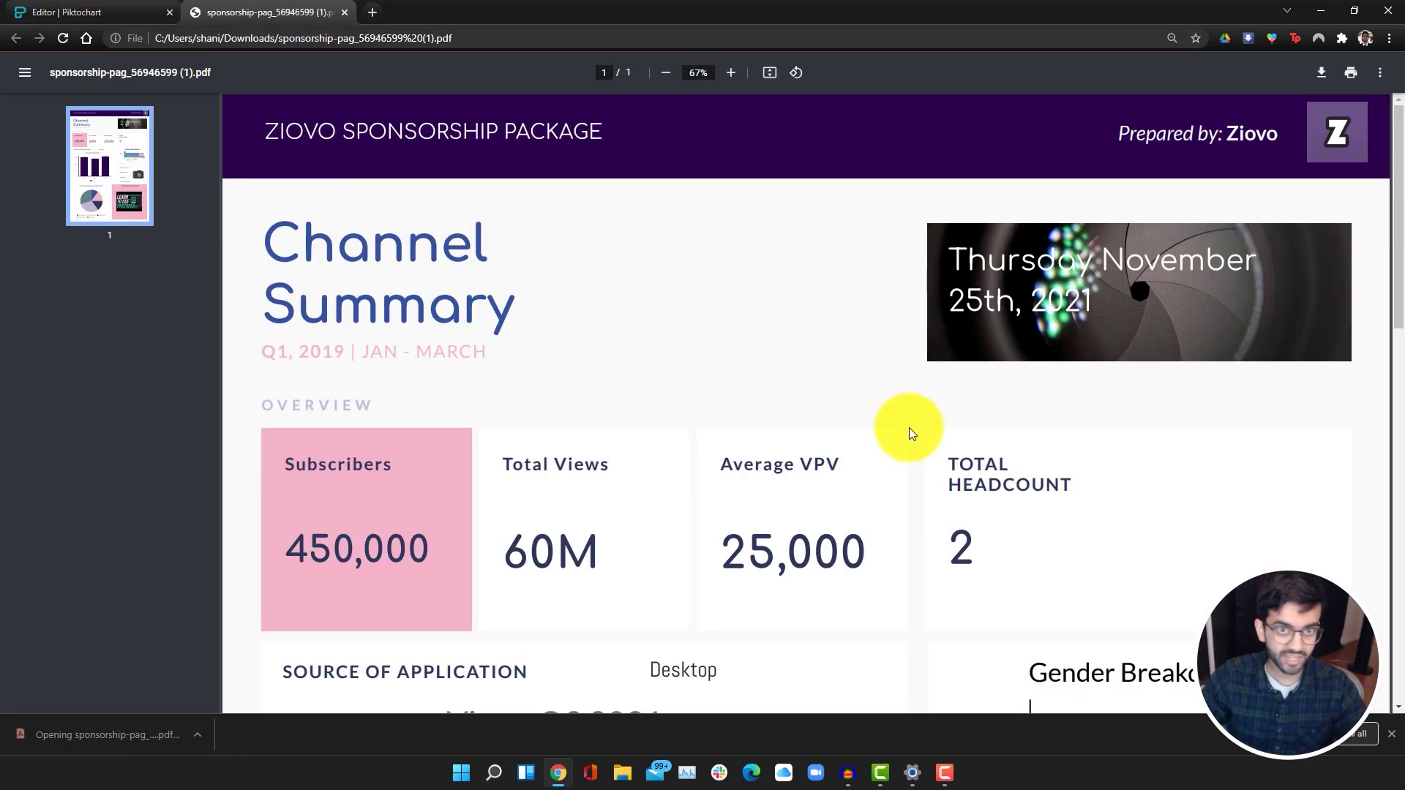
pyautogui.scroll(-4, 909, 427)
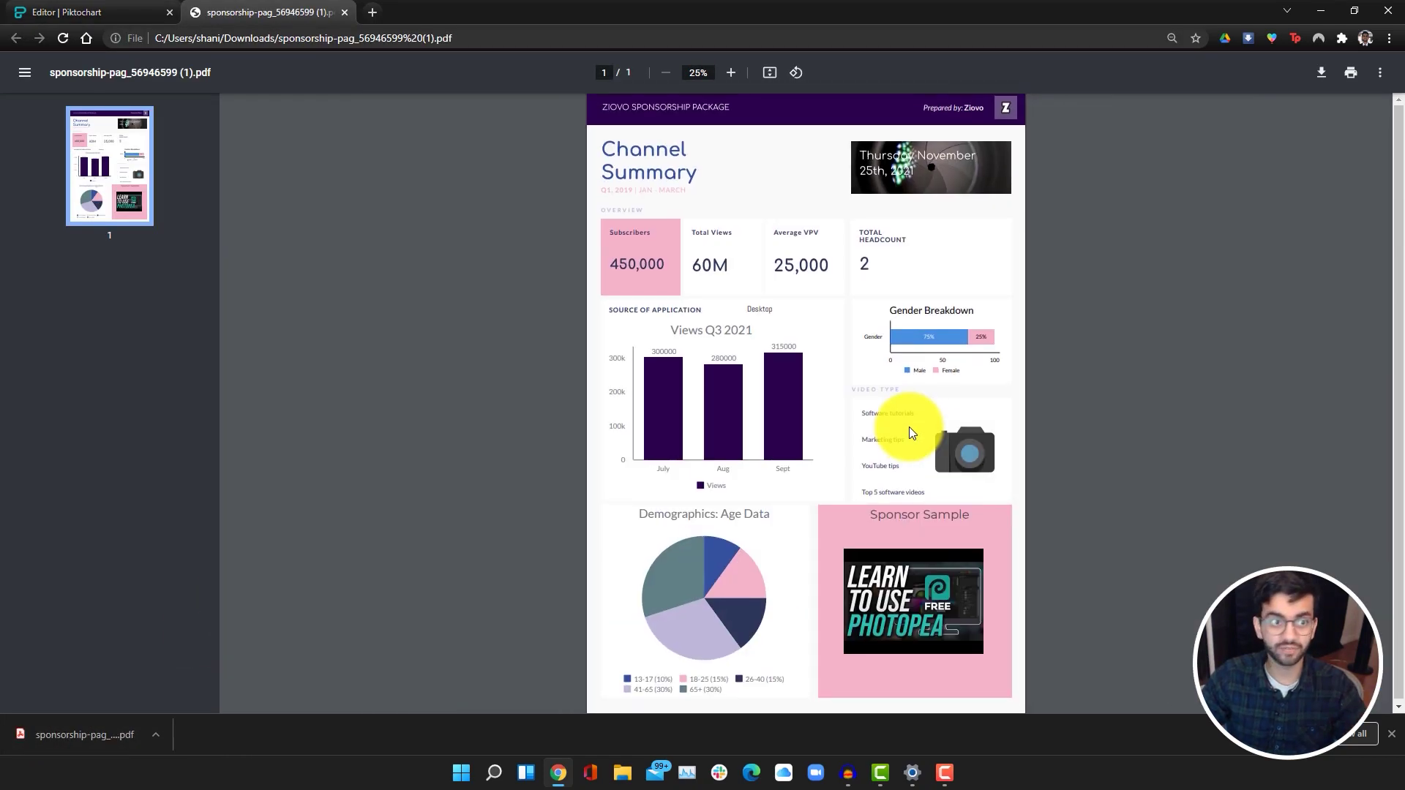
pyautogui.click(59, 13)
pyautogui.click(1261, 72)
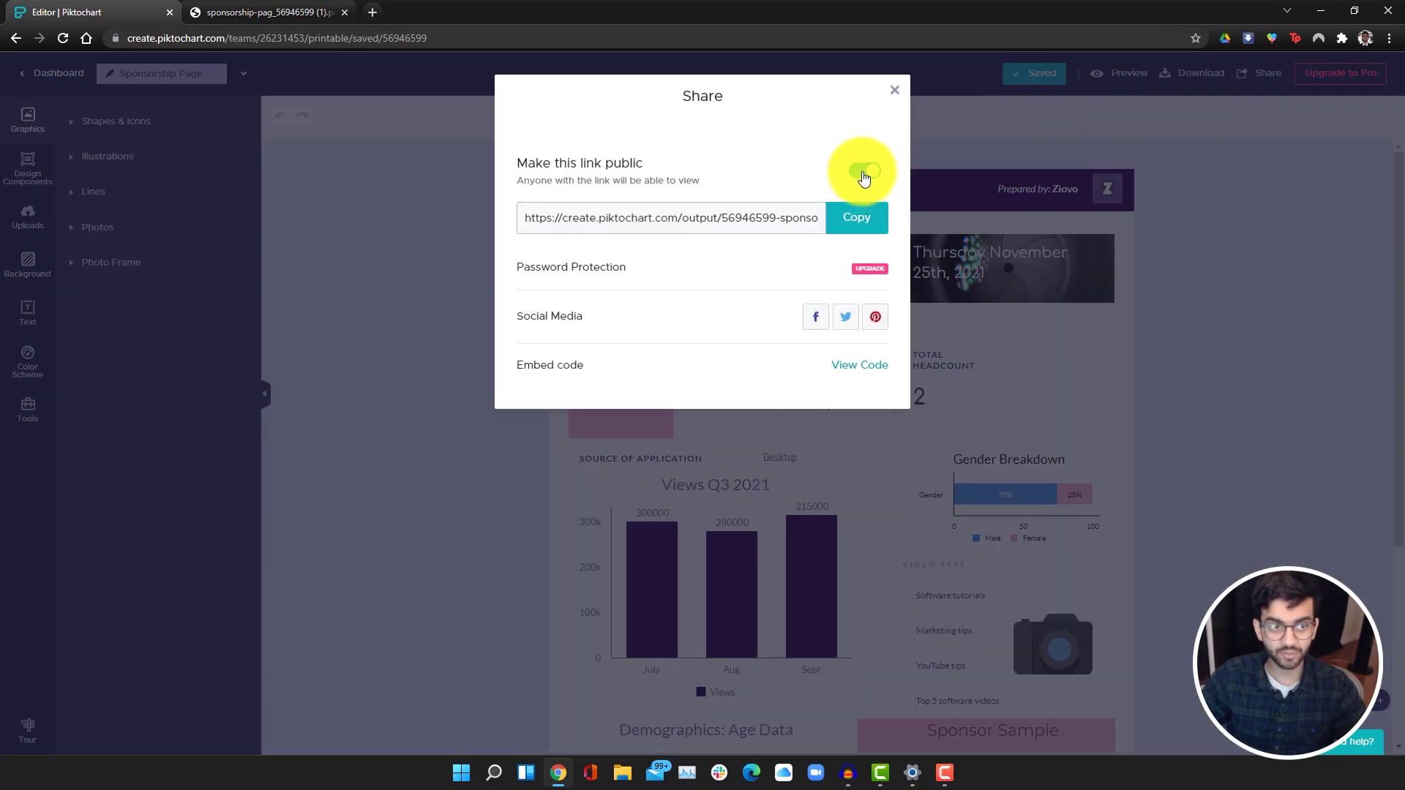
# Step: Make the visual's link public, copy it, and open a new browser tab
pyautogui.click(863, 173)
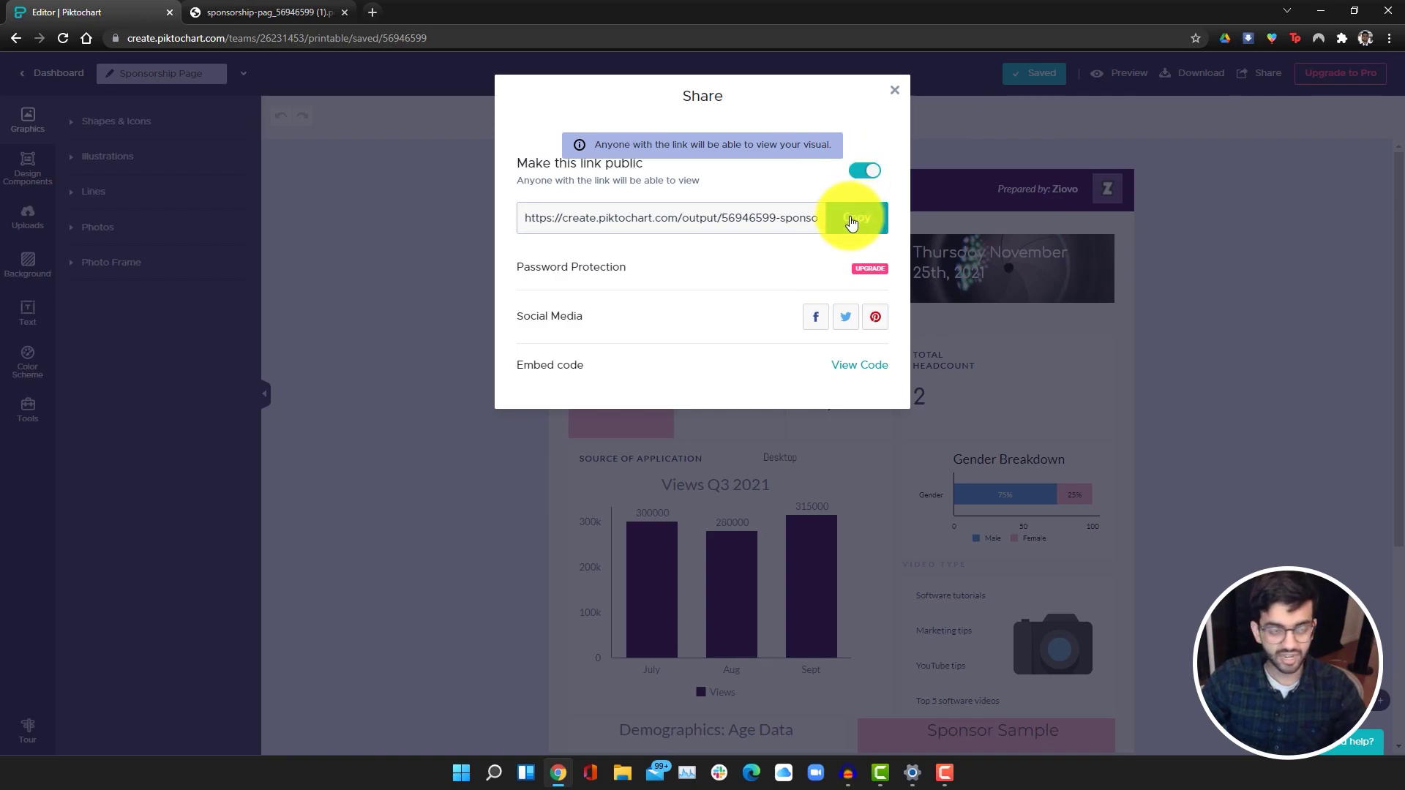
pyautogui.click(852, 222)
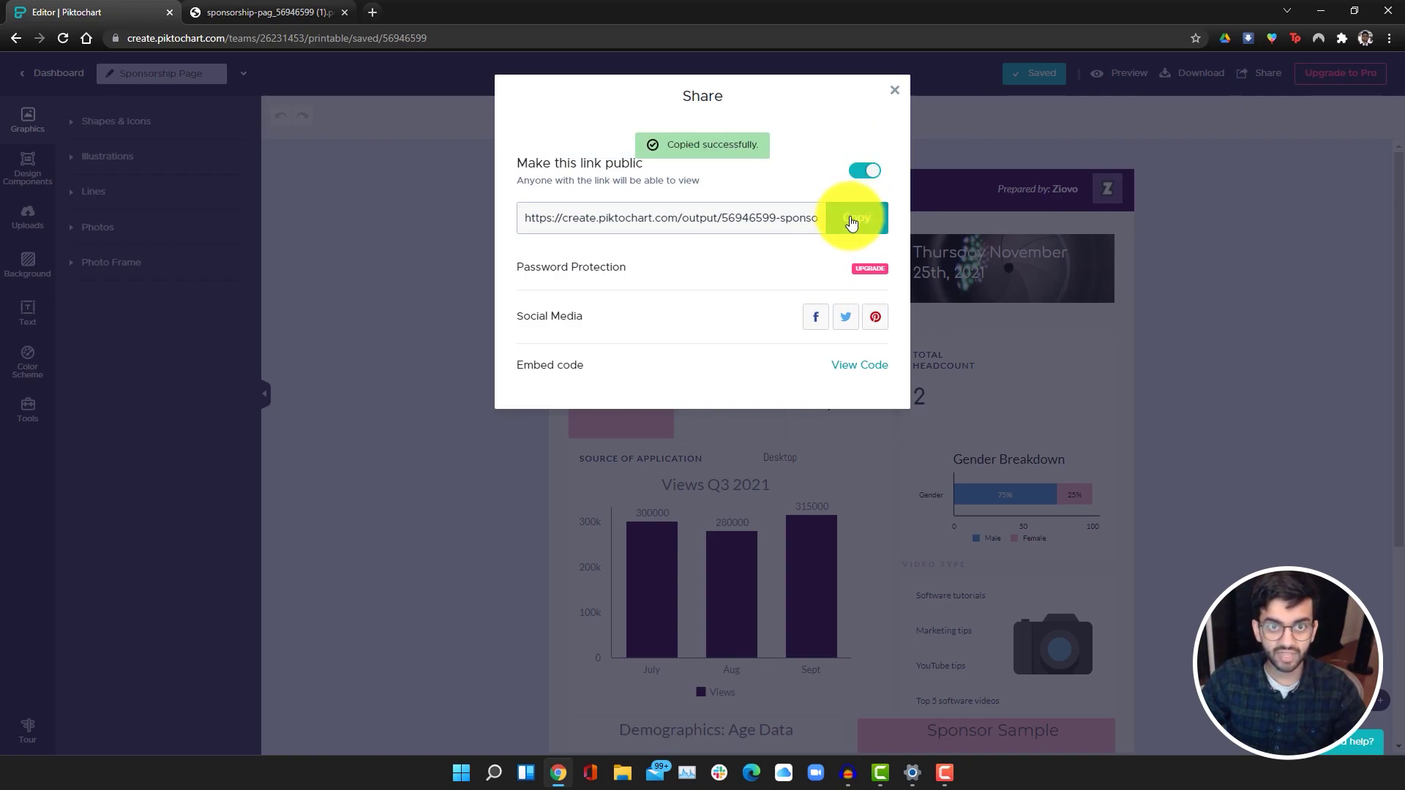
pyautogui.hotkey('ctrl', 't')
# Step: Load the copied public link and scroll through the published Sponsorship Page
pyautogui.hotkey('ctrl', 'v')
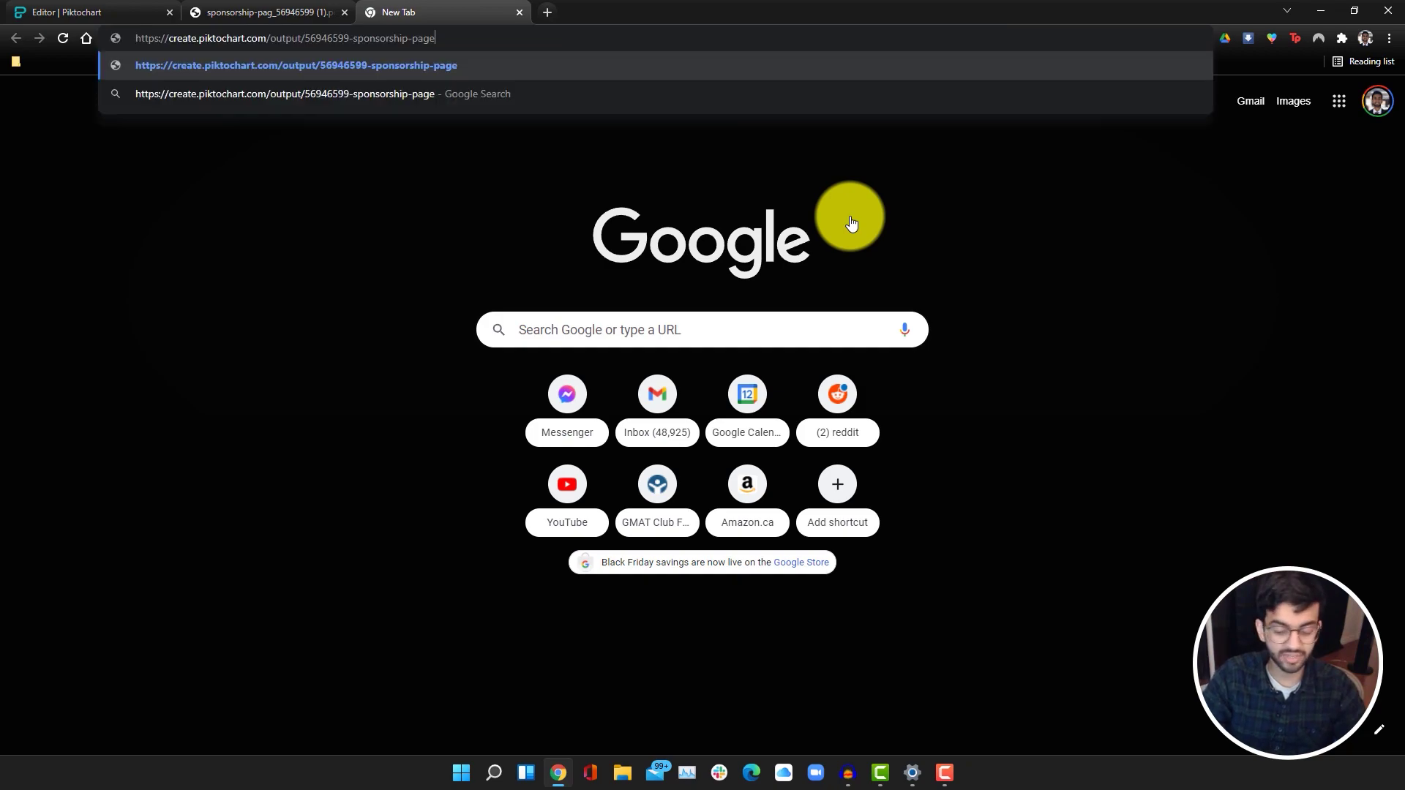
pyautogui.press('Return')
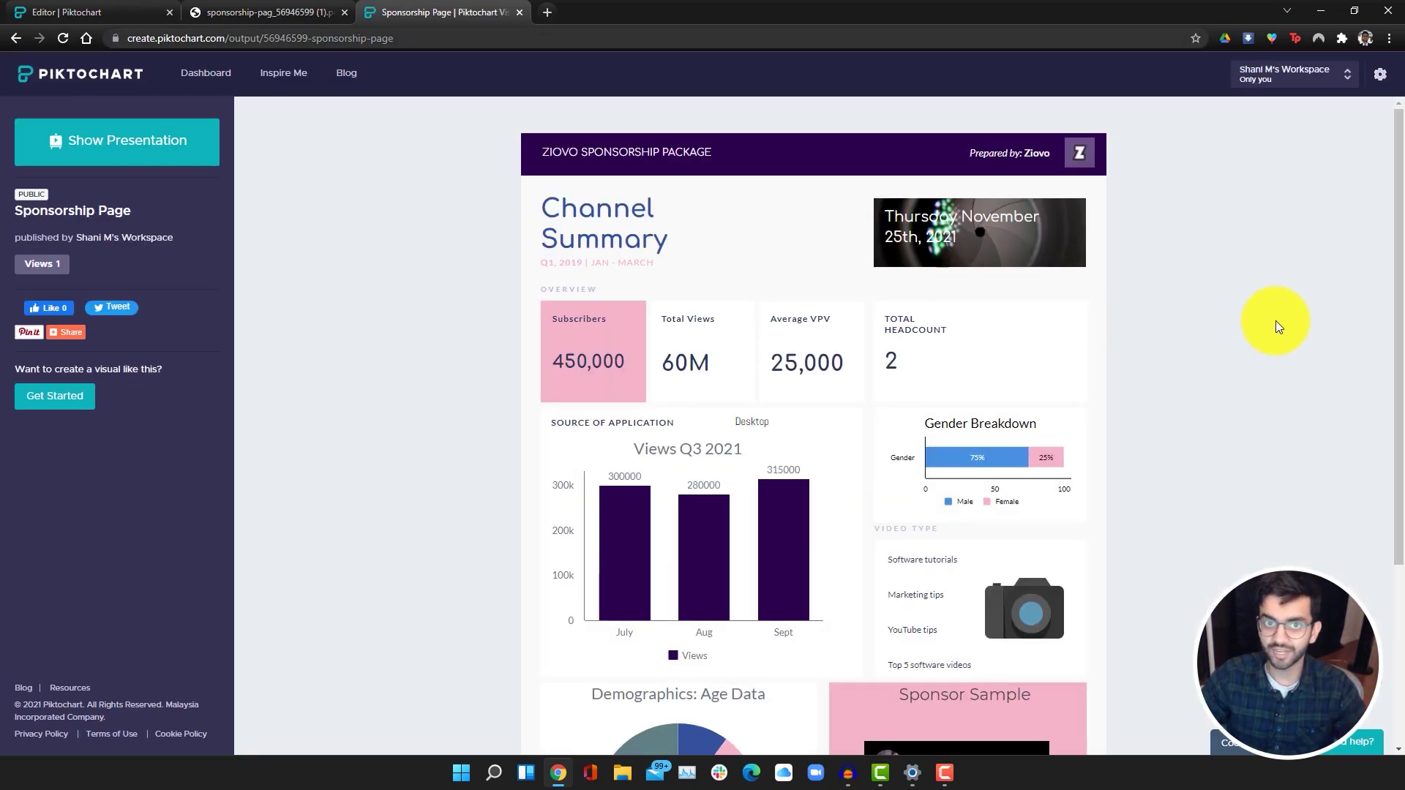
pyautogui.scroll(-3, 1276, 322)
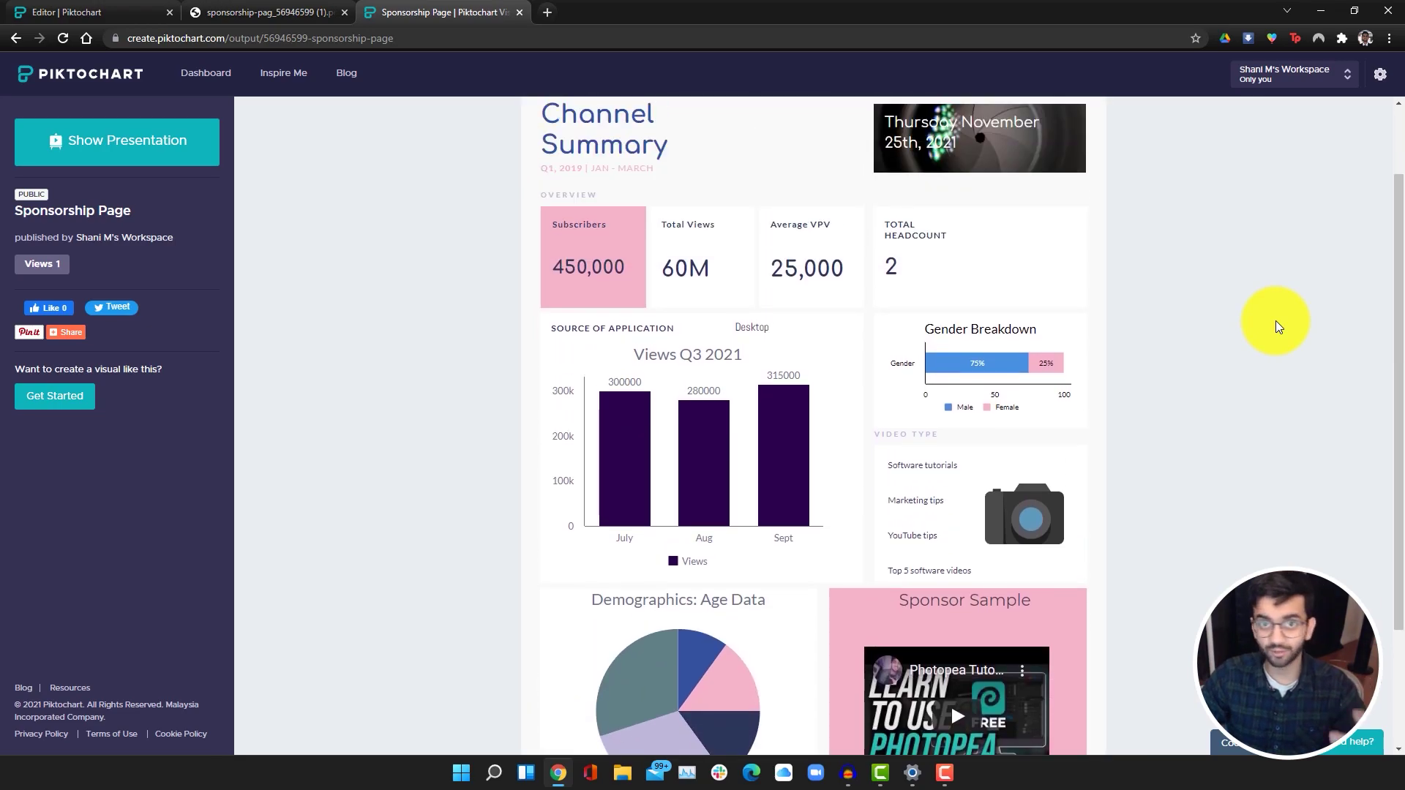
pyautogui.scroll(1, 1275, 321)
pyautogui.scroll(-4, 1276, 321)
pyautogui.scroll(4, 1276, 321)
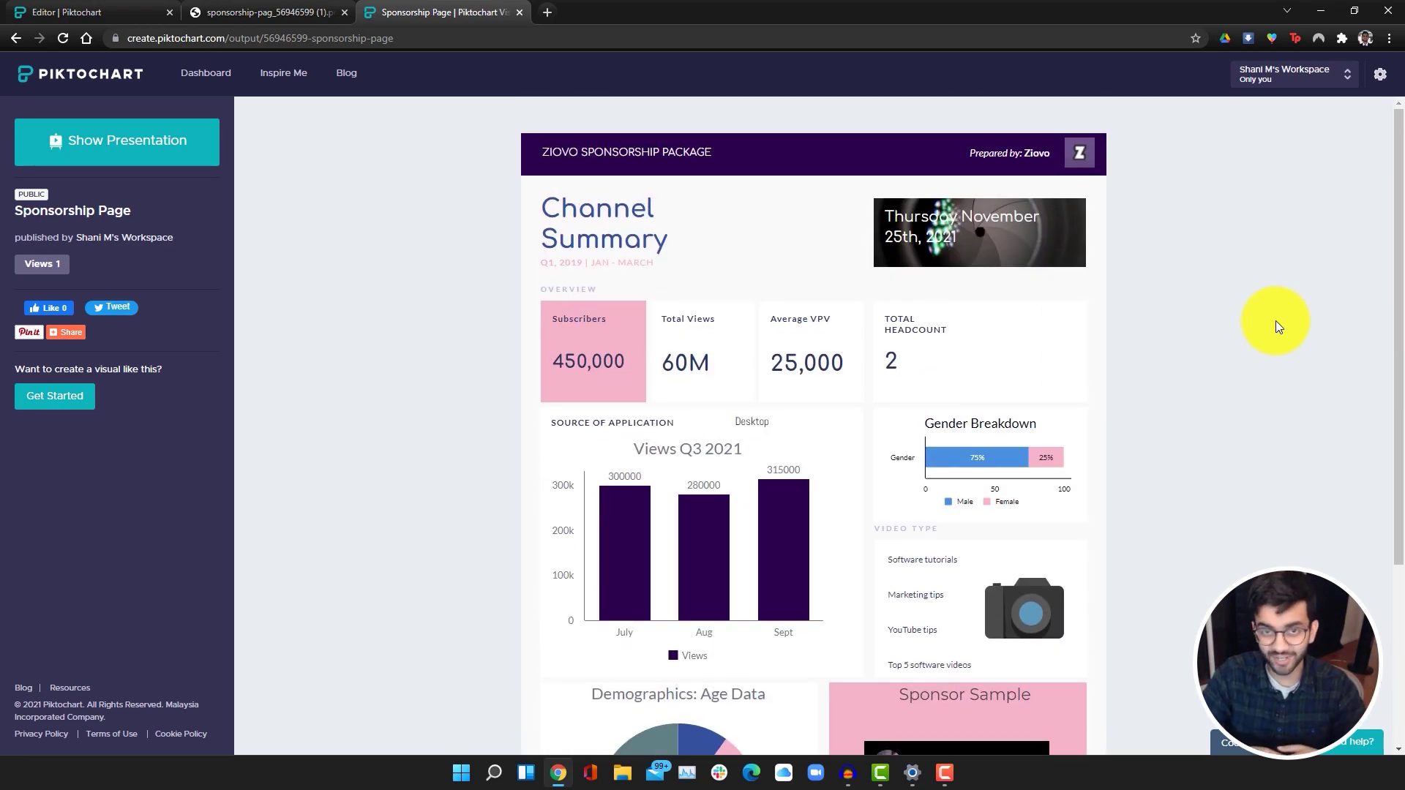